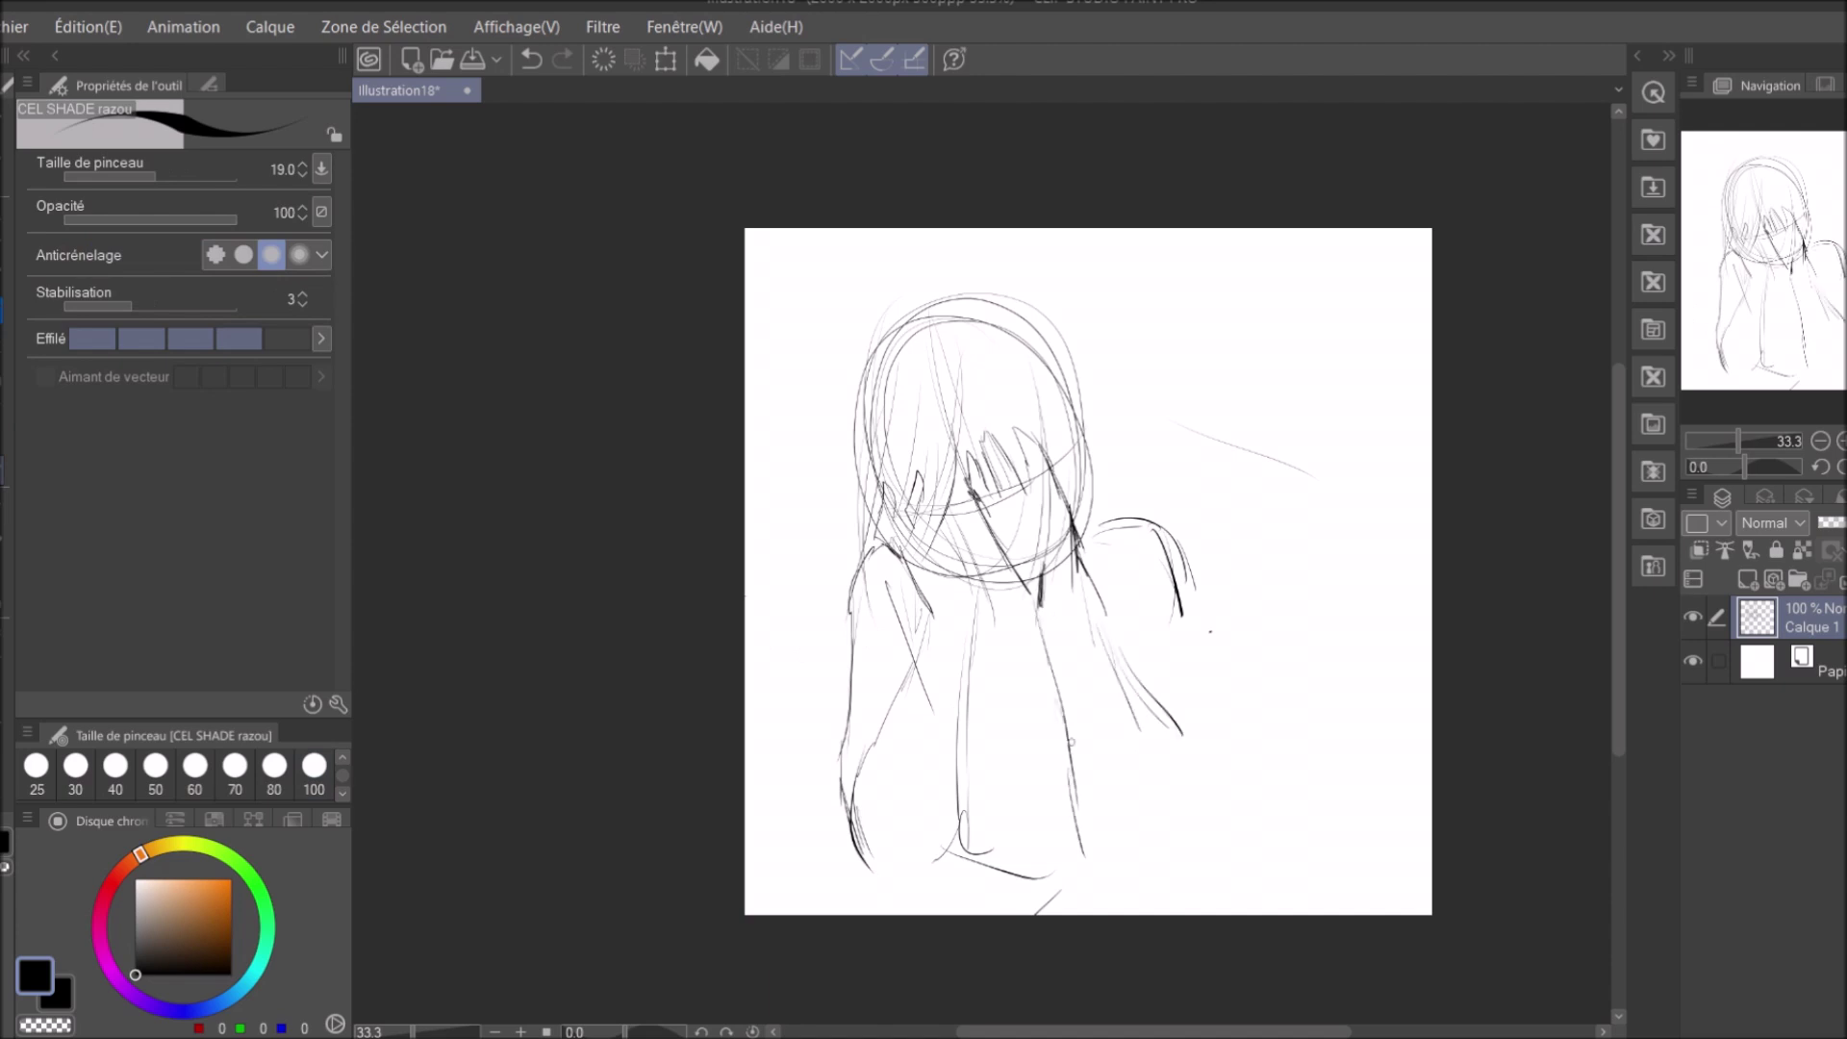
Sketch the shoulder, outer arm and forearm contours of the seated figure.
{"action": "left_click_drag", "start_coordinate": [1168, 524], "coordinate": [1236, 779]}
{"action": "left_click_drag", "start_coordinate": [962, 736], "coordinate": [1036, 914]}
{"action": "left_click_drag", "start_coordinate": [1135, 524], "coordinate": [1229, 839]}
Check the sketch mirrored and rough in both raised knees and the lower torso strokes.
{"action": "key", "text": "h"}
{"action": "left_click_drag", "start_coordinate": [641, 662], "coordinate": [816, 914]}
{"action": "left_click_drag", "start_coordinate": [637, 664], "coordinate": [630, 914]}
{"action": "left_click_drag", "start_coordinate": [1214, 608], "coordinate": [1107, 875]}
{"action": "left_click_drag", "start_coordinate": [1183, 626], "coordinate": [1098, 728]}
{"action": "left_click_drag", "start_coordinate": [973, 855], "coordinate": [919, 916]}
{"action": "key", "text": "h"}
Sketch the figure's bangs falling over the face and the strands around the visible eye.
{"action": "scroll", "coordinate": [1020, 450], "scroll_direction": "up", "scroll_amount": 1}
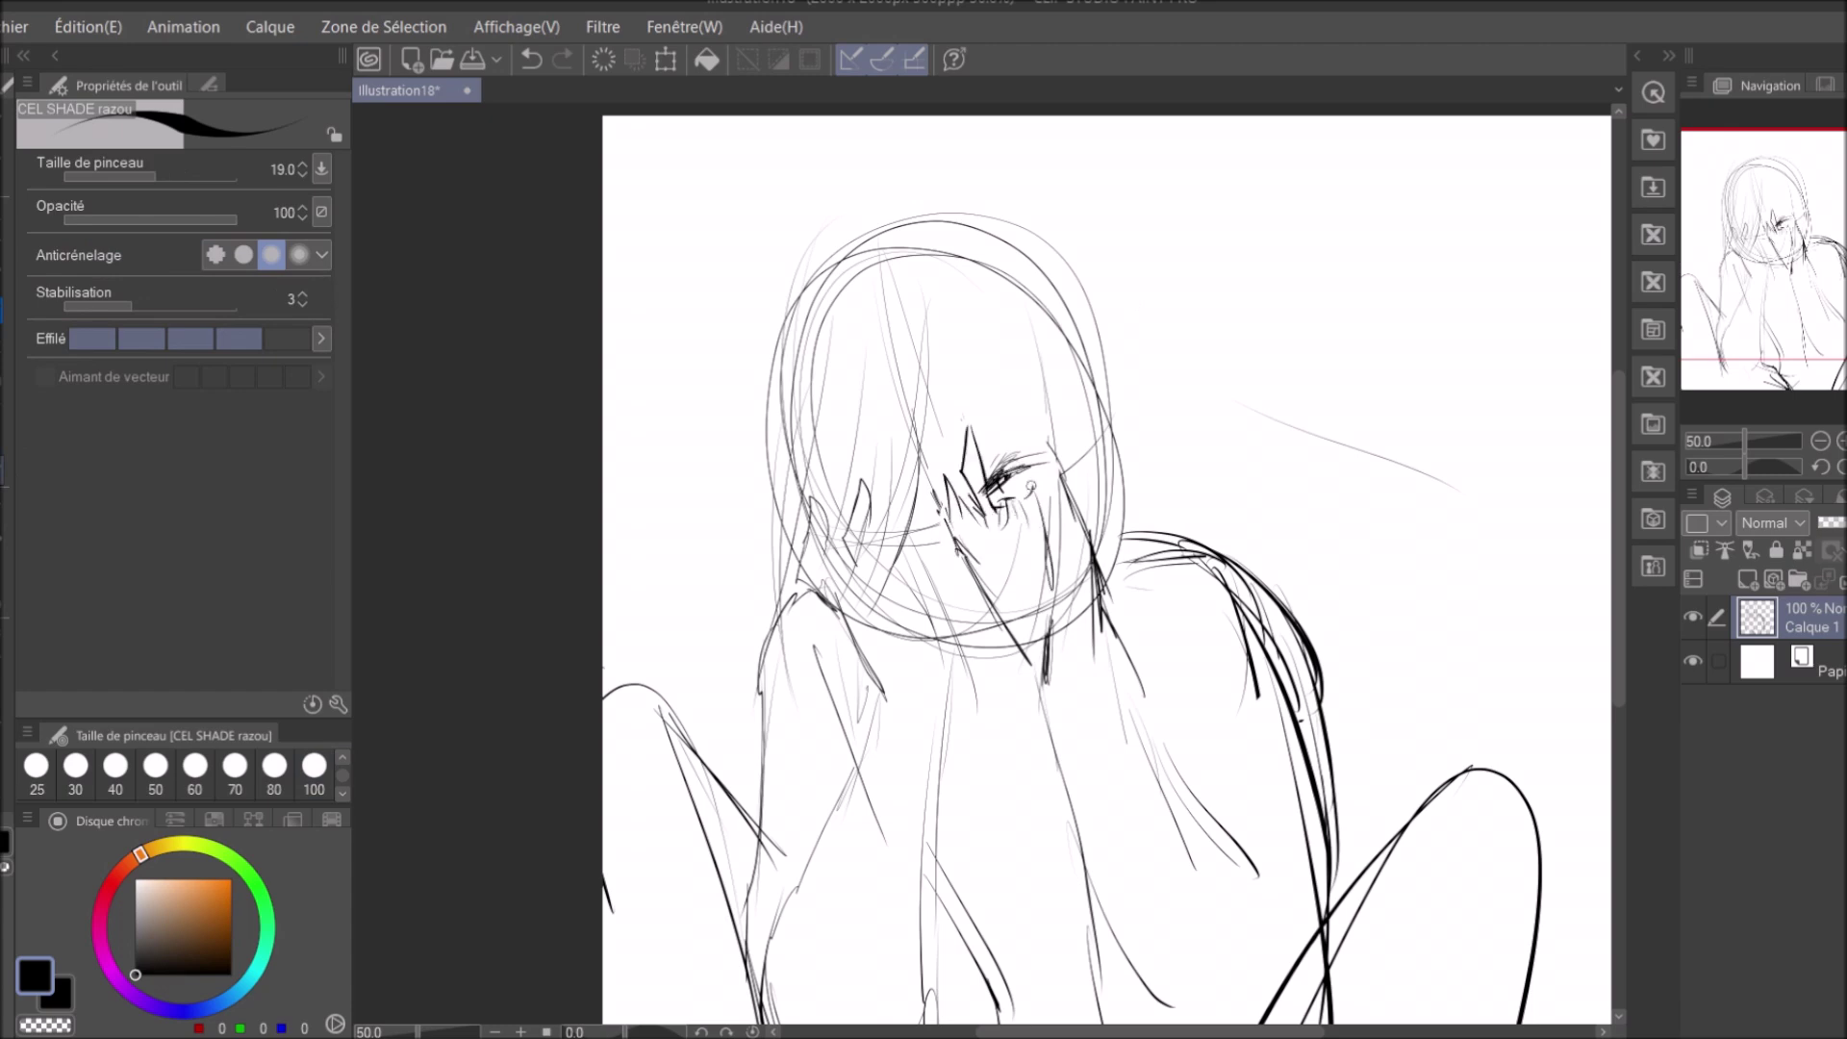
{"action": "left_click_drag", "start_coordinate": [1041, 398], "coordinate": [1015, 500]}
{"action": "scroll", "coordinate": [1020, 481], "scroll_direction": "down", "scroll_amount": 1}
{"action": "left_click_drag", "start_coordinate": [991, 306], "coordinate": [1034, 414]}
{"action": "left_click_drag", "start_coordinate": [1084, 429], "coordinate": [1103, 469]}
{"action": "left_click_drag", "start_coordinate": [977, 322], "coordinate": [1005, 472]}
Draw hair strands running down the side of the head and flicking out over the shoulder.
{"action": "scroll", "coordinate": [1014, 489], "scroll_direction": "up", "scroll_amount": 1}
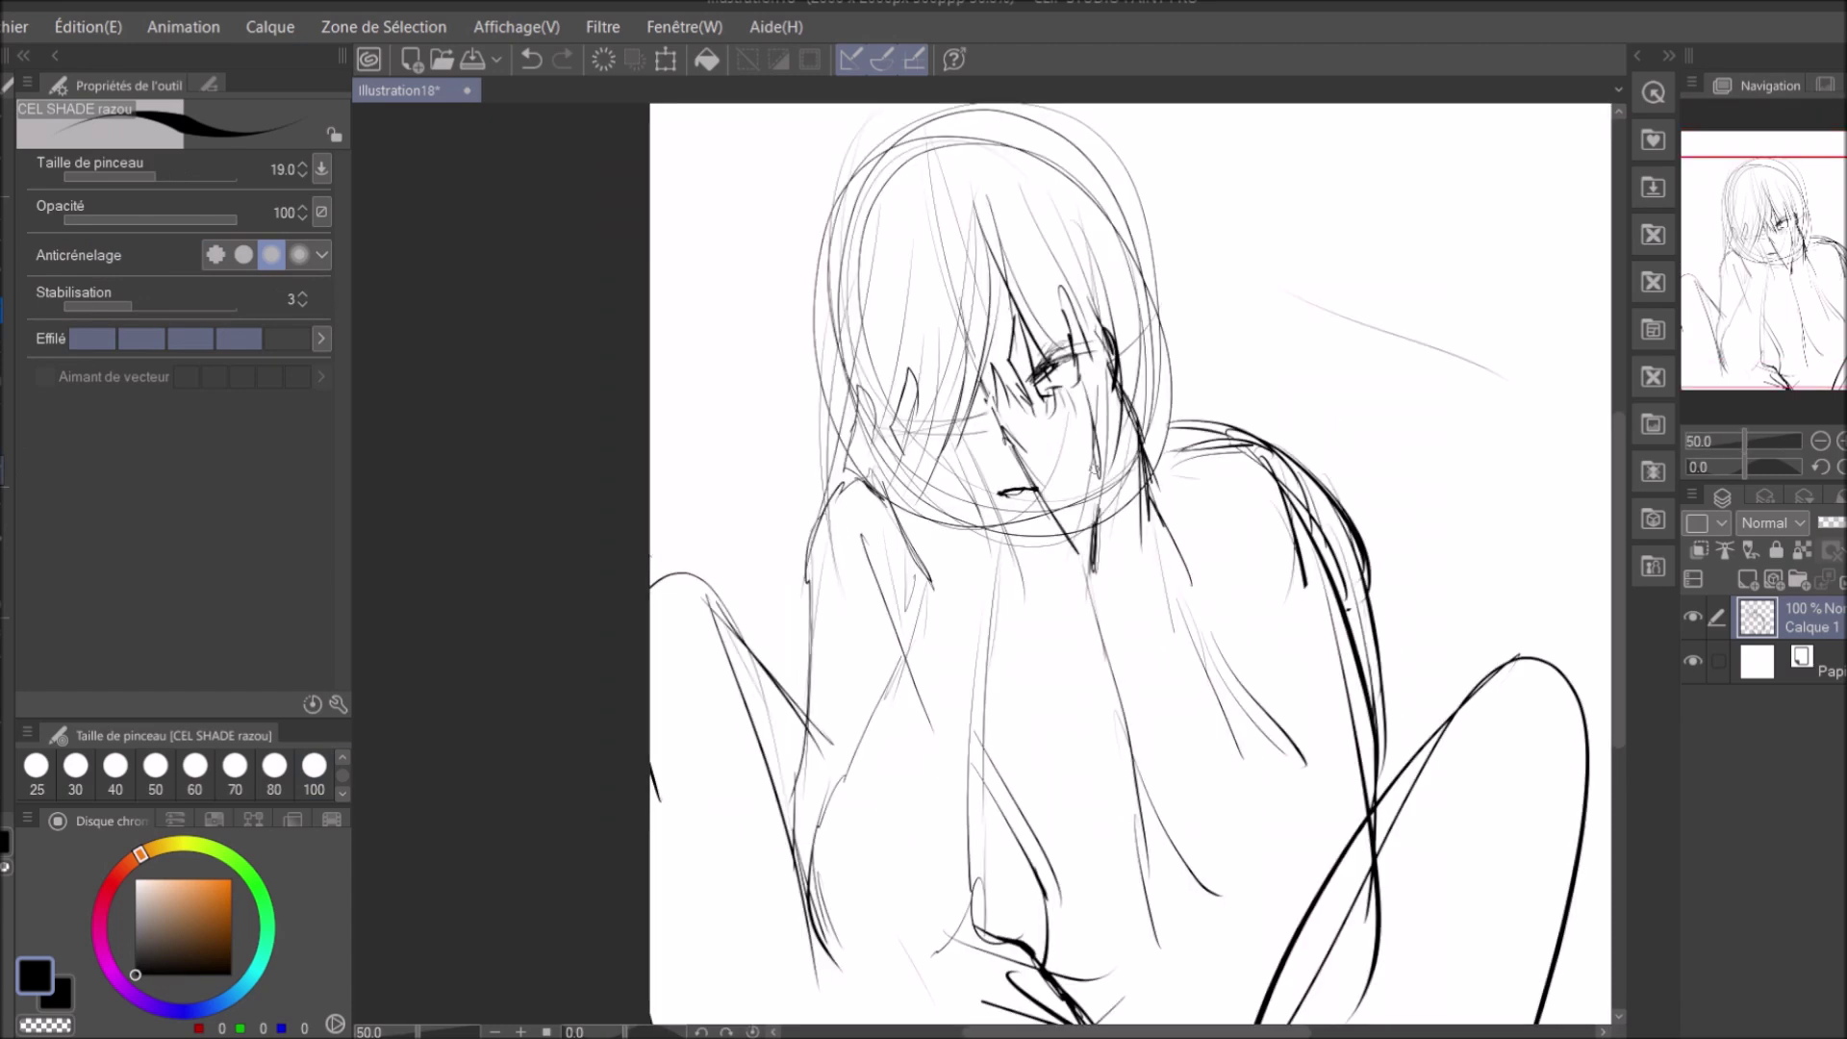
{"action": "scroll", "coordinate": [1048, 380], "scroll_direction": "up", "scroll_amount": 1}
{"action": "scroll", "coordinate": [1267, 240], "scroll_direction": "down", "scroll_amount": 2}
{"action": "left_click_drag", "start_coordinate": [1222, 189], "coordinate": [1285, 295]}
{"action": "left_click_drag", "start_coordinate": [1245, 235], "coordinate": [1342, 348]}
Check the drawing mirrored, then reinforce the forearm lines descending from the hand on the cheek.
{"action": "key", "text": "h"}
{"action": "scroll", "coordinate": [1247, 346], "scroll_direction": "down", "scroll_amount": 1}
{"action": "scroll", "coordinate": [908, 500], "scroll_direction": "up", "scroll_amount": 3}
{"action": "scroll", "coordinate": [908, 499], "scroll_direction": "down", "scroll_amount": 2}
{"action": "key", "text": "h"}
{"action": "mouse_move", "coordinate": [1183, 528]}
{"action": "left_mouse_down"}
{"action": "mouse_move", "coordinate": [1215, 563]}
{"action": "mouse_move", "coordinate": [1267, 721]}
{"action": "left_mouse_up"}
{"action": "left_click_drag", "start_coordinate": [1235, 476], "coordinate": [1333, 664]}
{"action": "scroll", "coordinate": [1444, 423], "scroll_direction": "up", "scroll_amount": 1}
{"action": "scroll", "coordinate": [1444, 423], "scroll_direction": "down", "scroll_amount": 1}
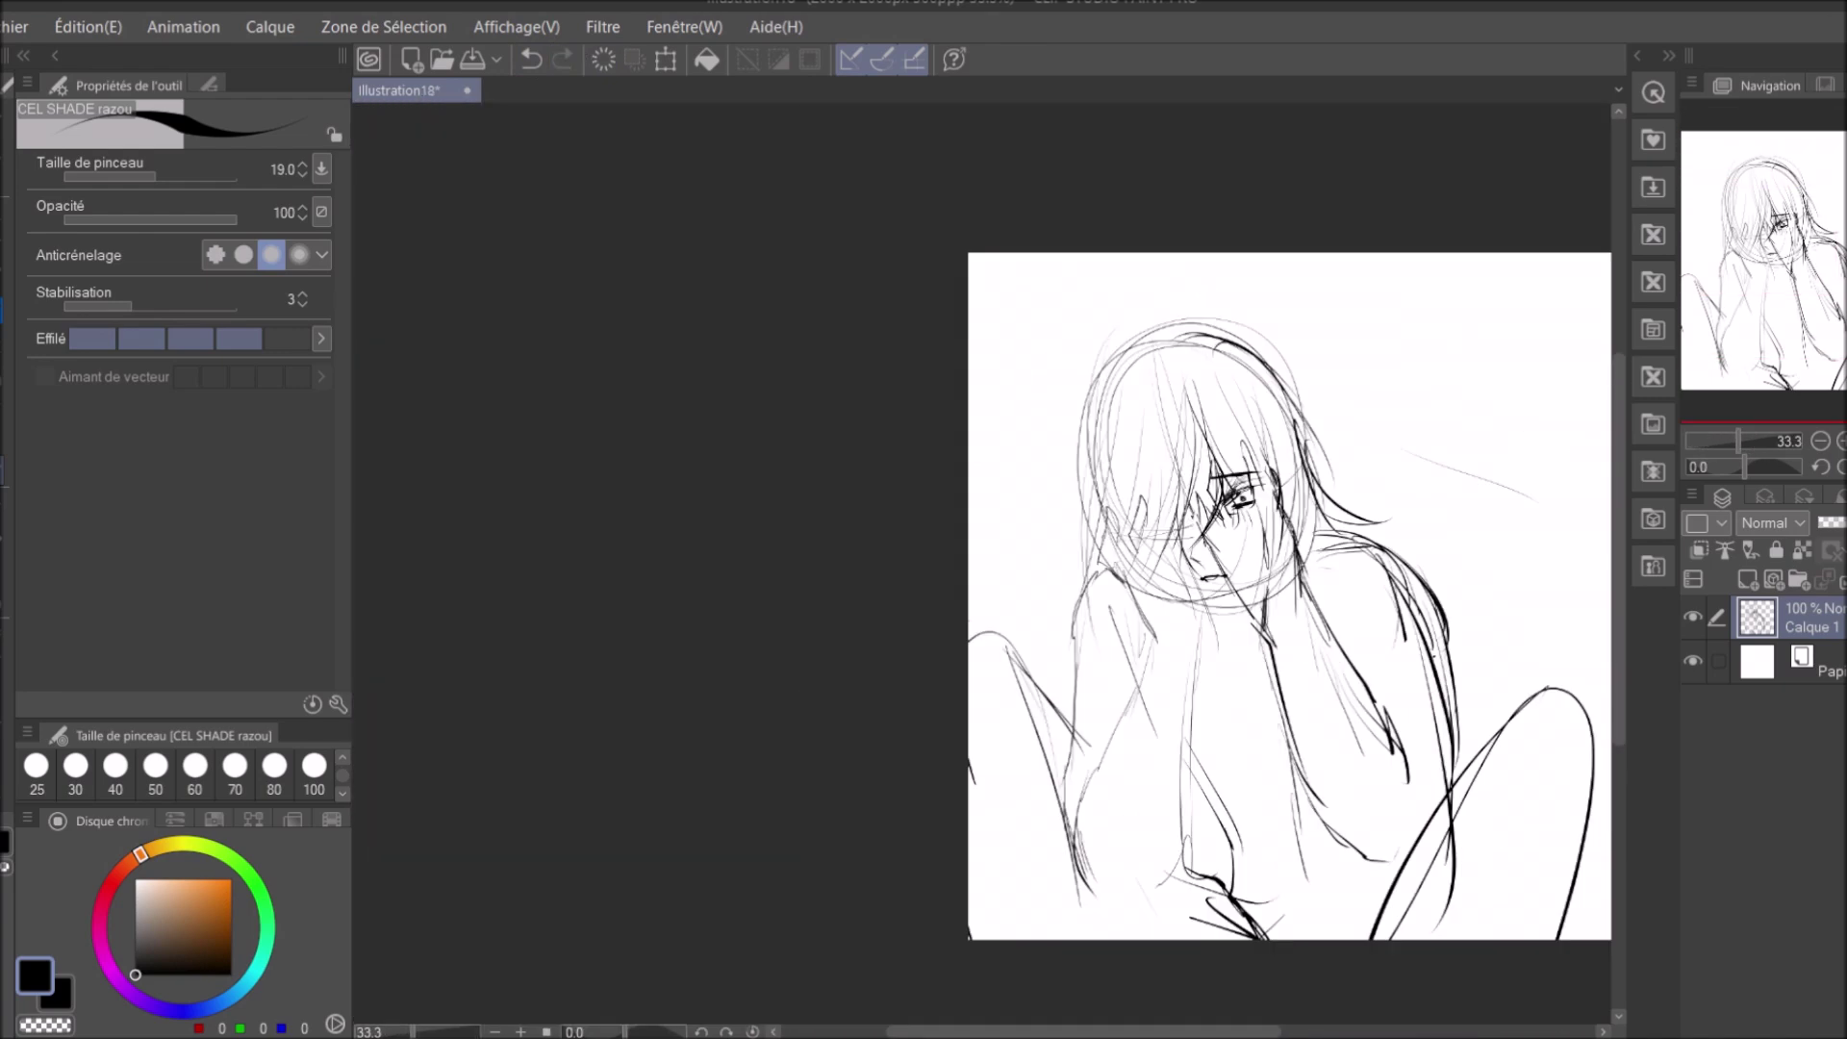
Refine the figure's mouth with a darker line between its corners.
{"action": "scroll", "coordinate": [994, 496], "scroll_direction": "up", "scroll_amount": 4}
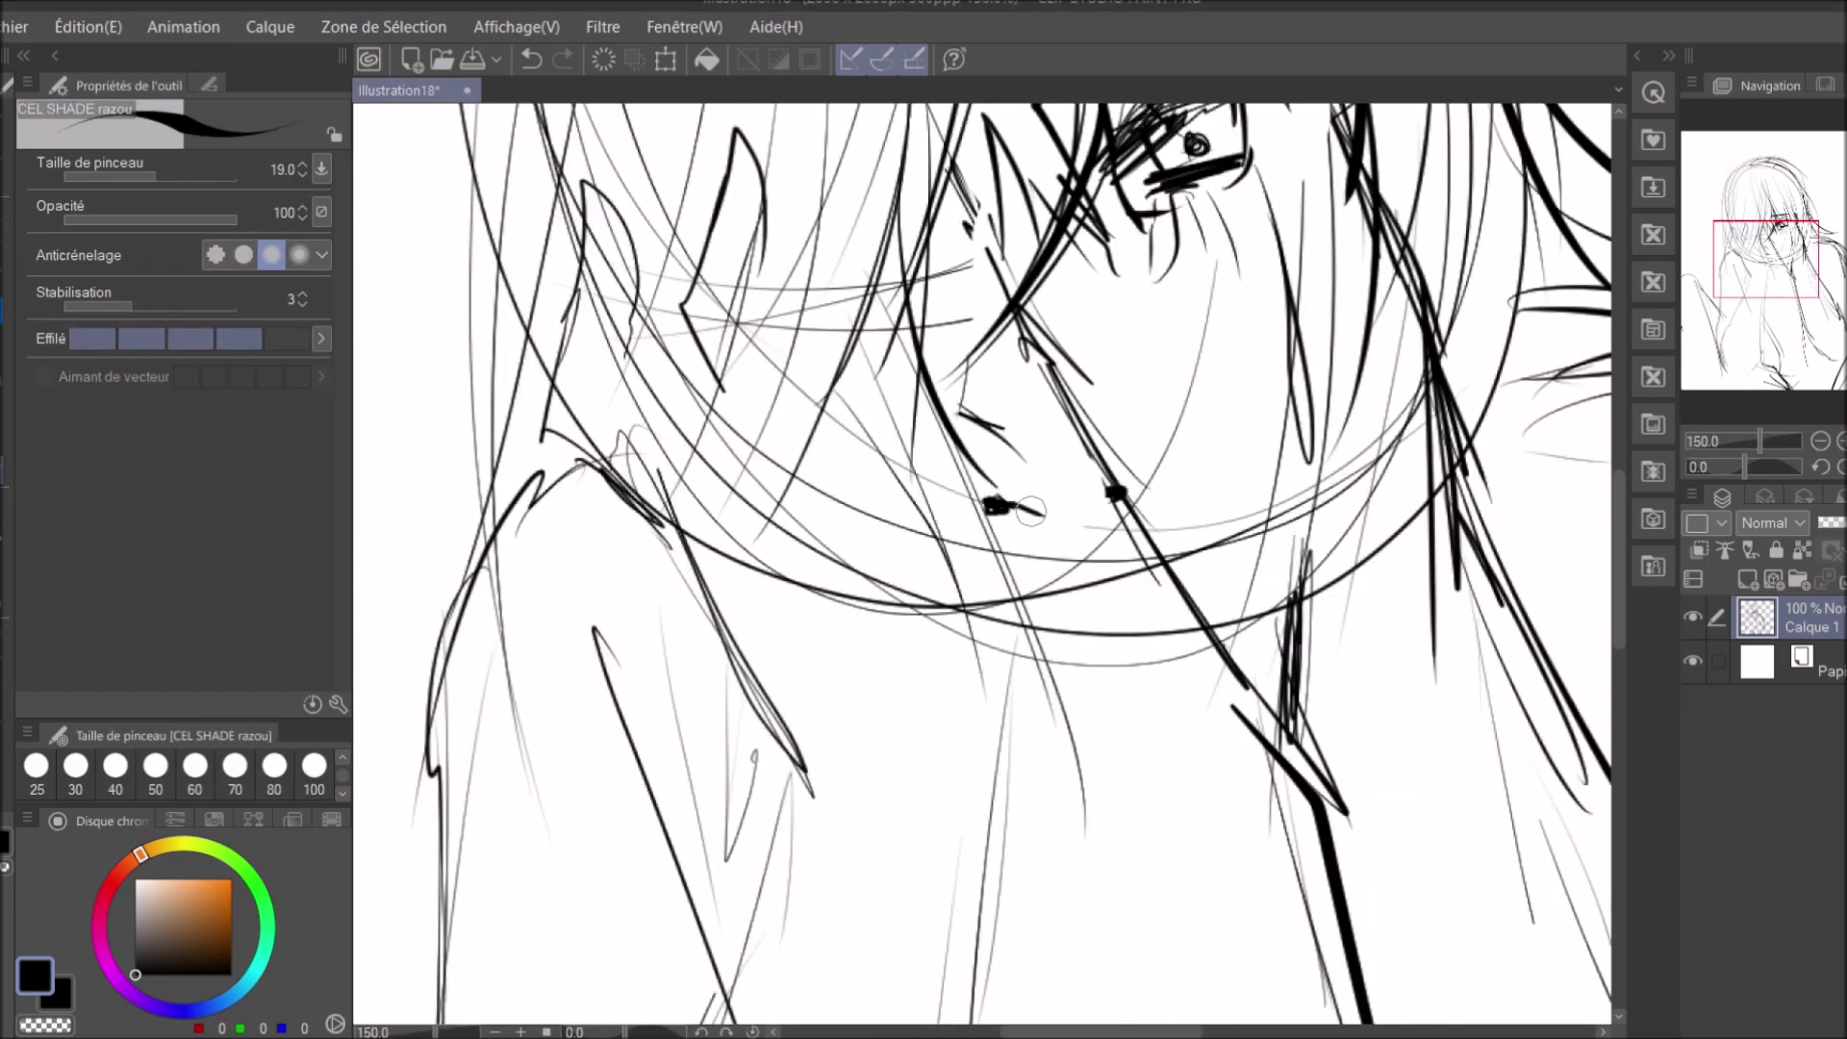
{"action": "left_click_drag", "start_coordinate": [1025, 509], "coordinate": [1116, 495]}
{"action": "scroll", "coordinate": [1058, 500], "scroll_direction": "down", "scroll_amount": 4}
{"action": "scroll", "coordinate": [1058, 500], "scroll_direction": "up", "scroll_amount": 3}
{"action": "scroll", "coordinate": [1156, 311], "scroll_direction": "down", "scroll_amount": 1}
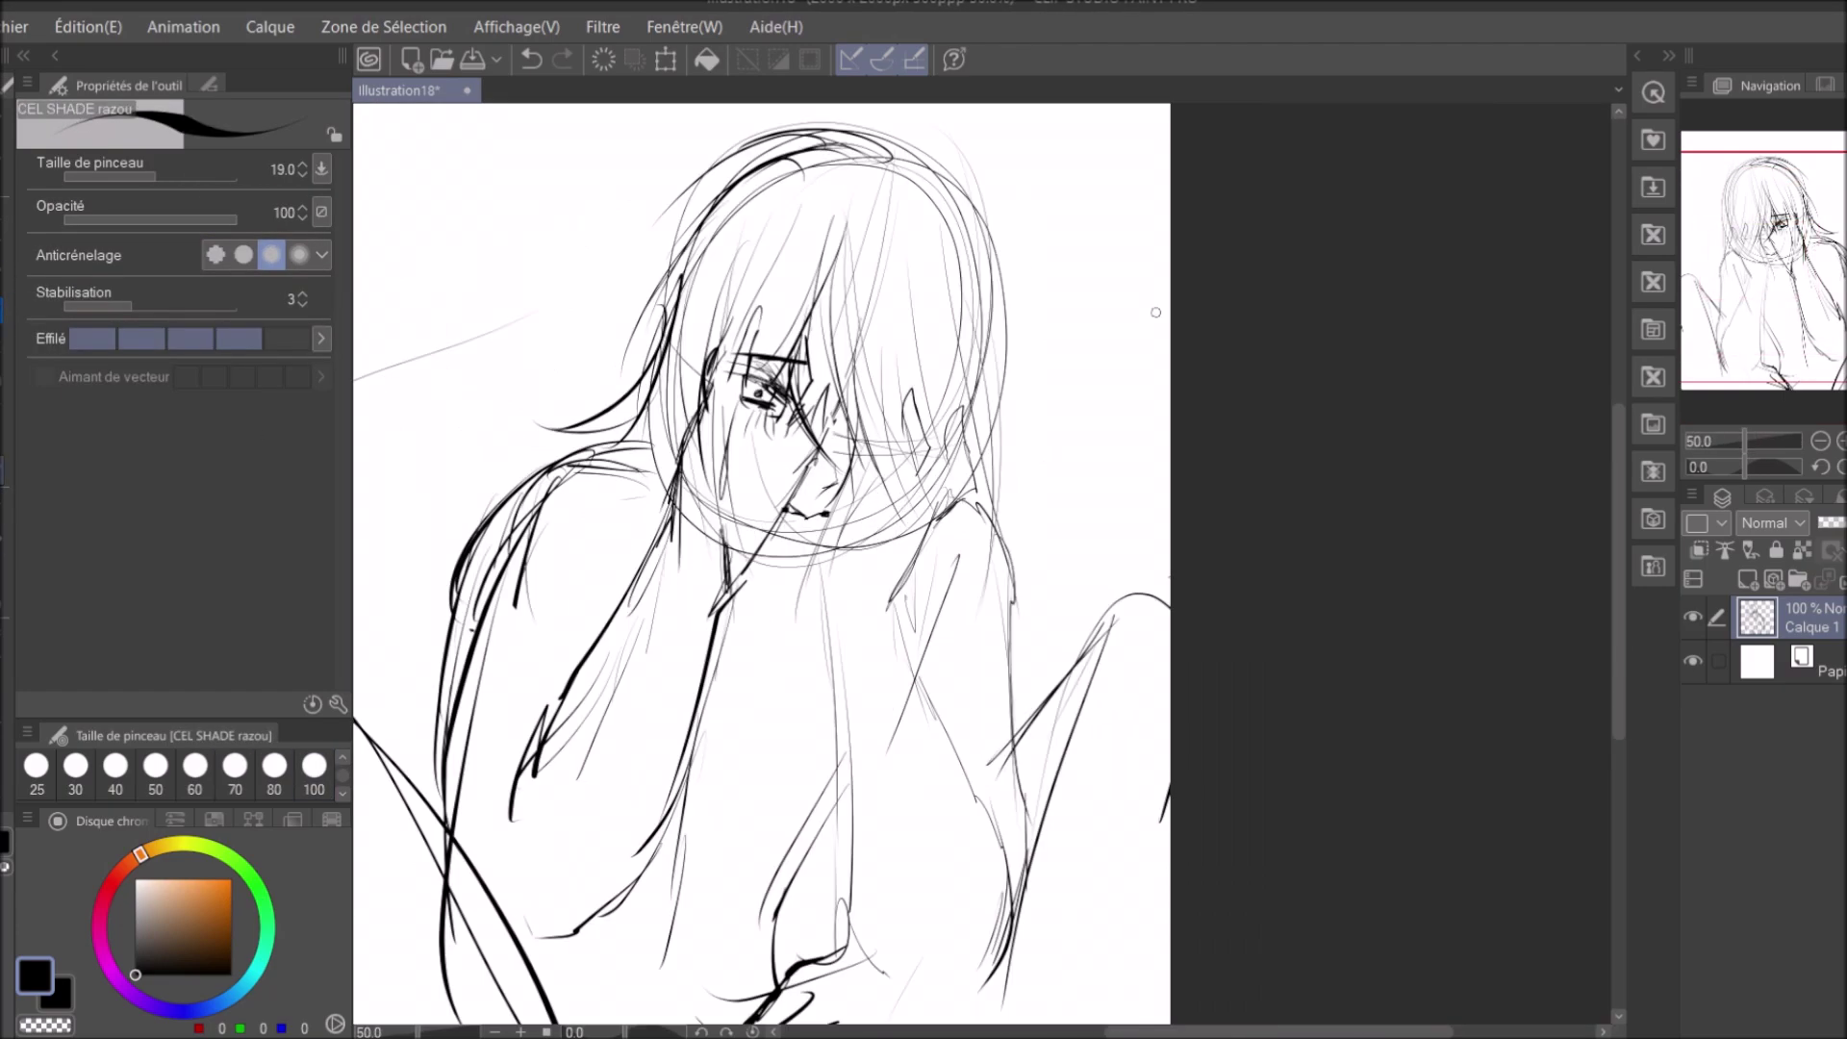
Return the canvas to its normal orientation and add outer hair strokes to the figure's head.
{"action": "key", "text": "h"}
{"action": "scroll", "coordinate": [1168, 509], "scroll_direction": "up", "scroll_amount": 1}
{"action": "scroll", "coordinate": [1169, 510], "scroll_direction": "down", "scroll_amount": 2}
{"action": "left_click_drag", "start_coordinate": [1114, 308], "coordinate": [1072, 476]}
{"action": "left_click_drag", "start_coordinate": [1173, 240], "coordinate": [1075, 370]}
{"action": "scroll", "coordinate": [1297, 597], "scroll_direction": "right", "scroll_amount": 3}
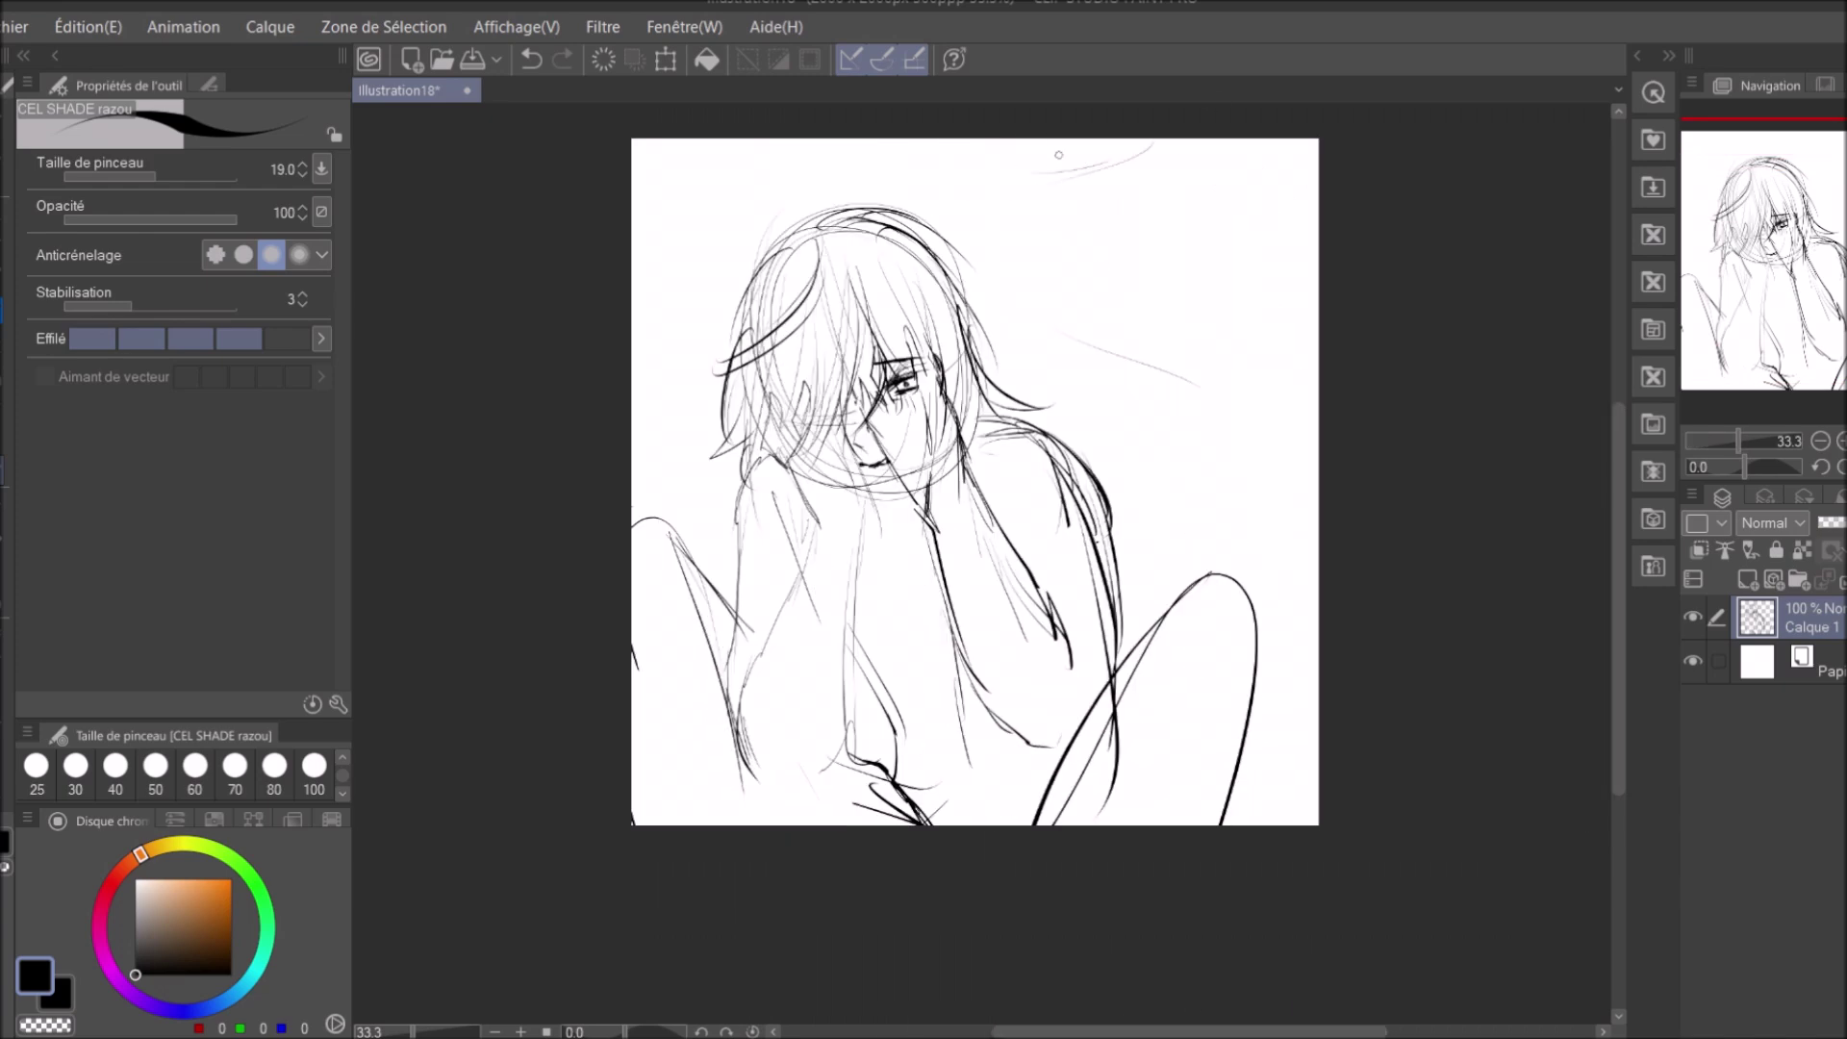
{"action": "key", "text": "ctrl+z"}
{"action": "left_click_drag", "start_coordinate": [983, 270], "coordinate": [983, 365]}
{"action": "left_click_drag", "start_coordinate": [1010, 327], "coordinate": [1000, 390]}
{"action": "left_click_drag", "start_coordinate": [1041, 558], "coordinate": [1042, 489]}
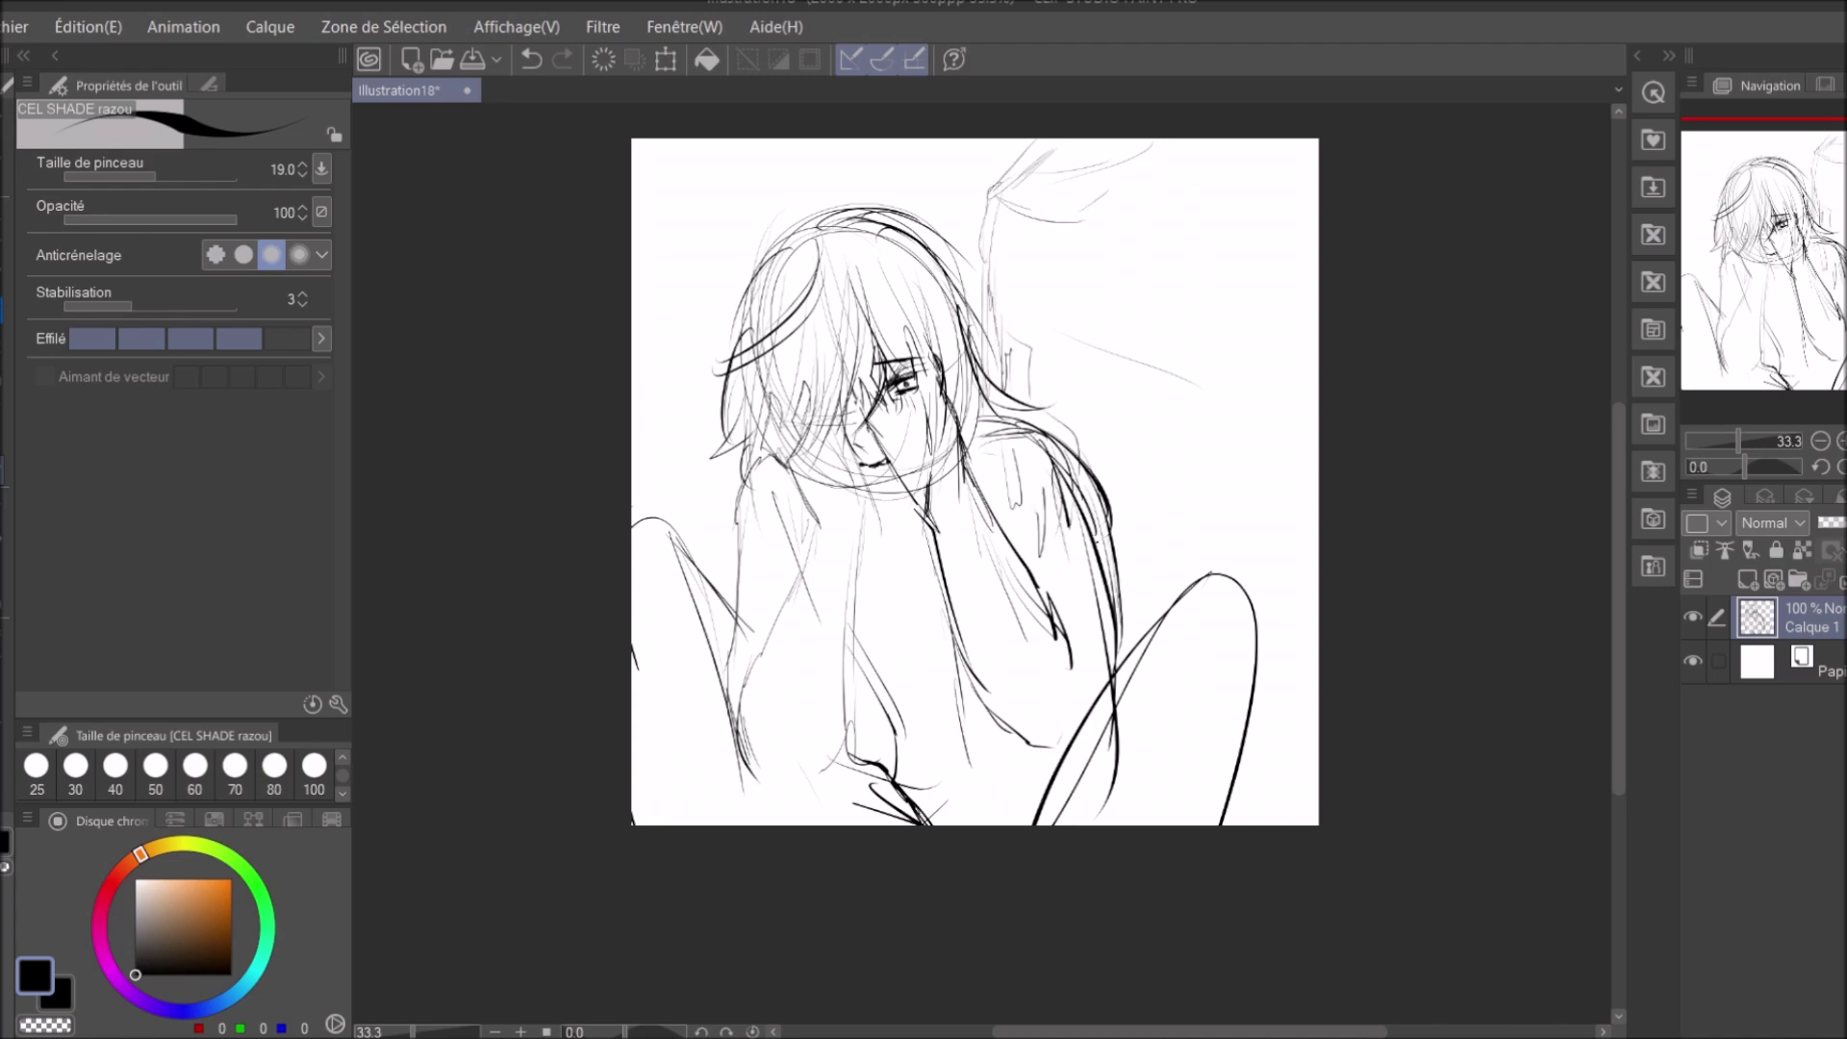
{"action": "key", "text": "h"}
{"action": "left_click", "coordinate": [530, 58]}
{"action": "left_click", "coordinate": [530, 59]}
{"action": "left_click", "coordinate": [530, 59]}
{"action": "left_click", "coordinate": [530, 59]}
{"action": "mouse_move", "coordinate": [1106, 216]}
{"action": "left_mouse_down"}
{"action": "mouse_move", "coordinate": [981, 289]}
{"action": "mouse_move", "coordinate": [893, 443]}
{"action": "left_mouse_up"}
{"action": "key", "text": "h"}
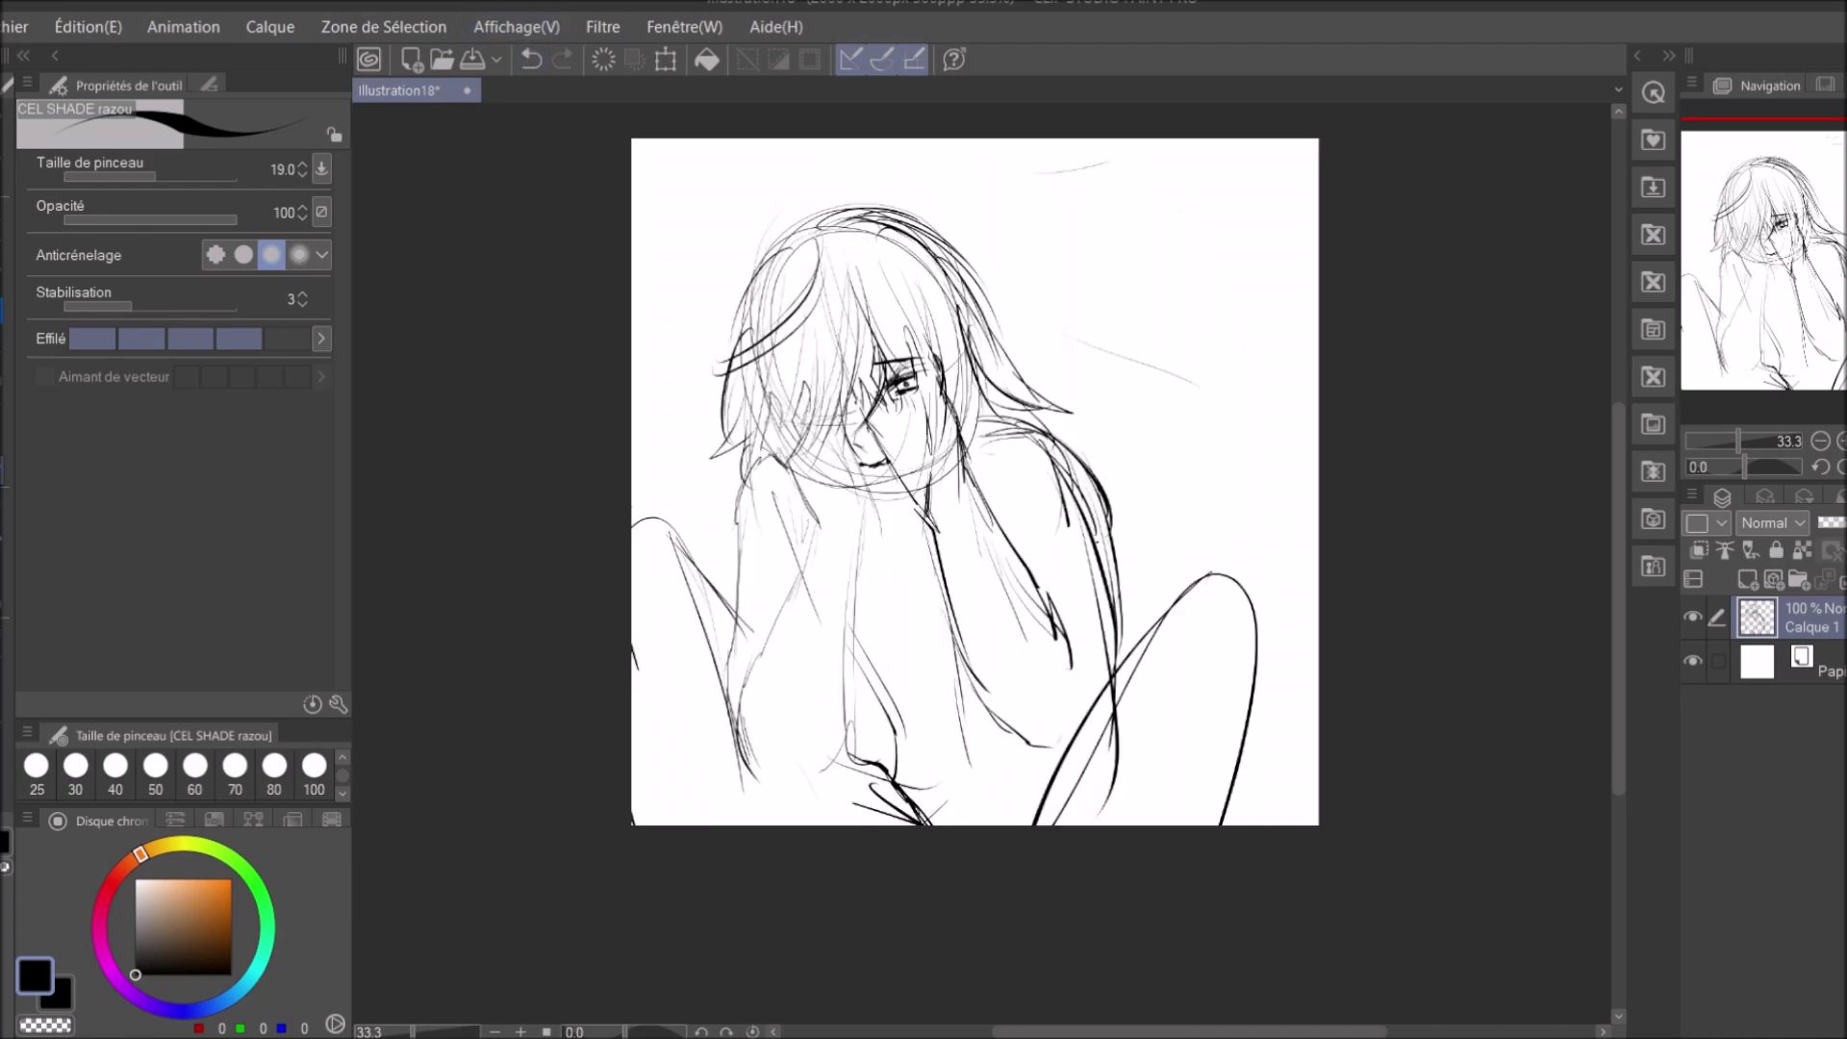
{"action": "left_click", "coordinate": [530, 59]}
{"action": "left_click", "coordinate": [530, 59]}
Add long hair strands falling past the face over the arm and darken the contours of both raised knees.
{"action": "left_click_drag", "start_coordinate": [962, 317], "coordinate": [1034, 524]}
{"action": "left_click_drag", "start_coordinate": [955, 331], "coordinate": [1039, 565]}
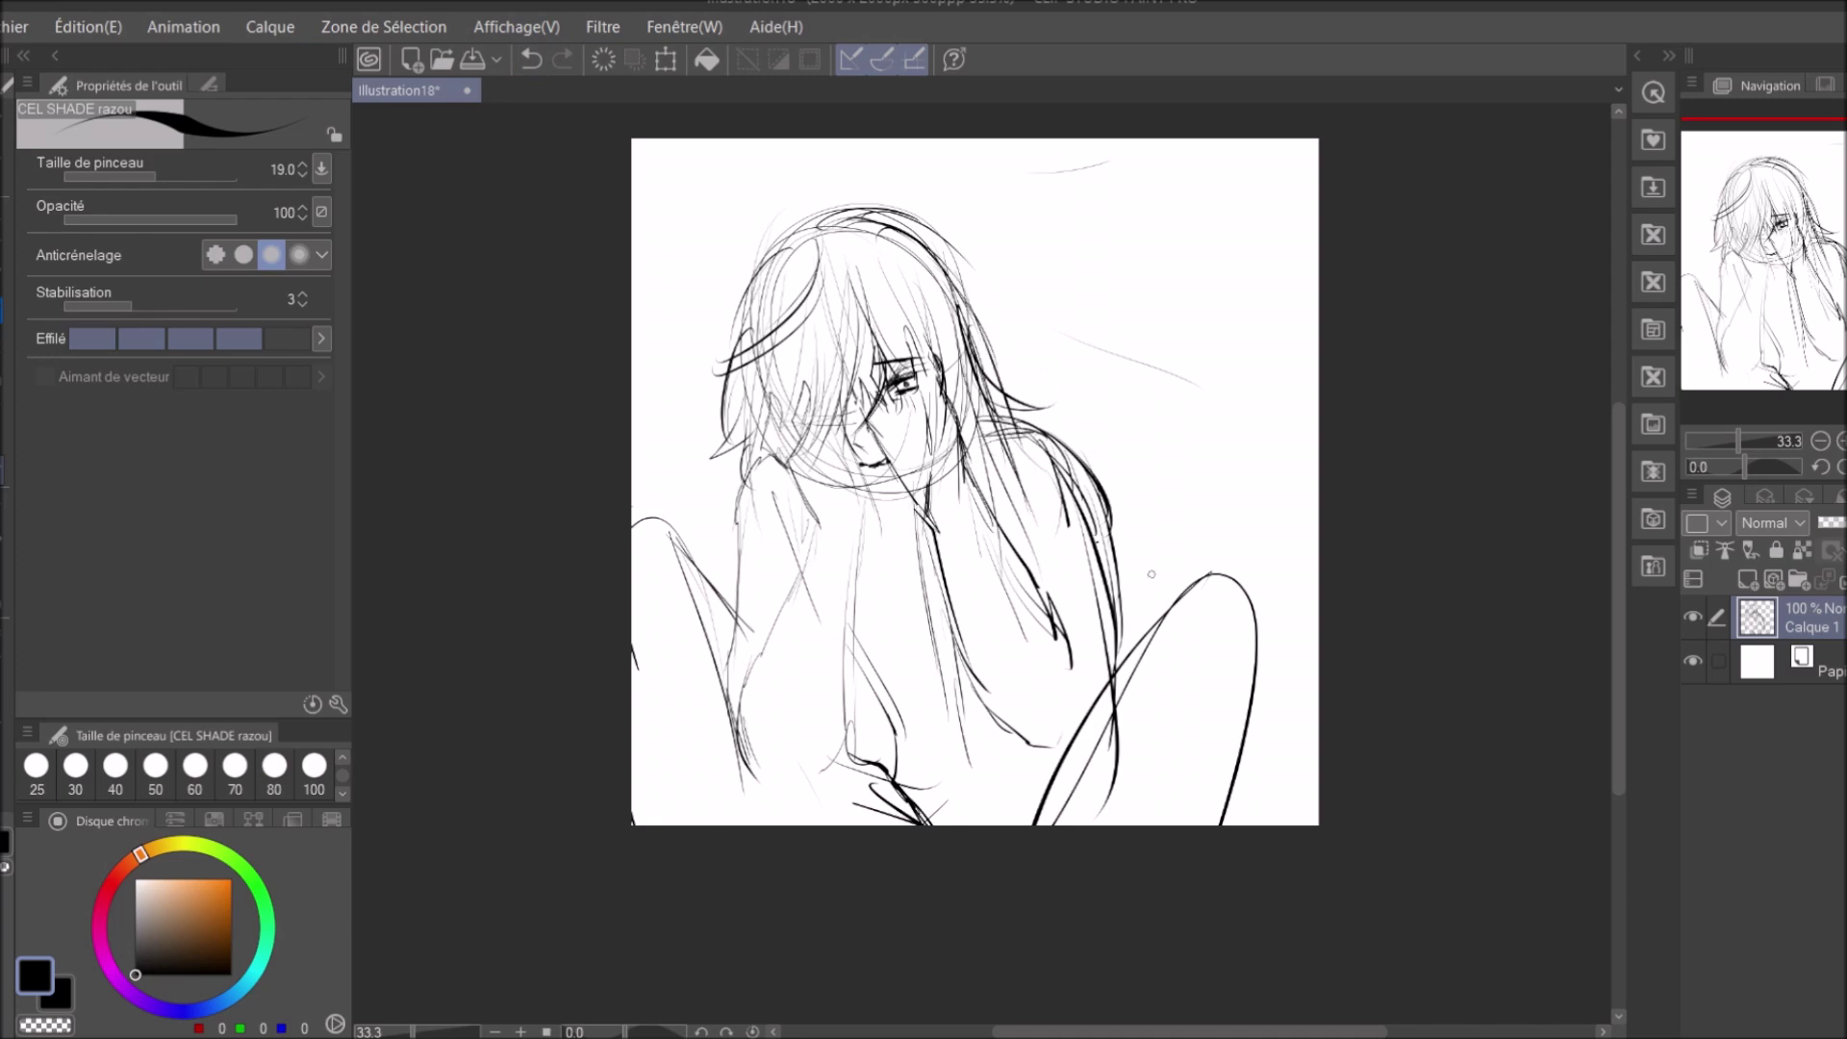
{"action": "left_click_drag", "start_coordinate": [1049, 822], "coordinate": [1251, 789]}
{"action": "left_click_drag", "start_coordinate": [678, 770], "coordinate": [851, 826]}
In mirrored view, draw a vertical line rising from the crown of the head and erase the stray line beside it.
{"action": "key", "text": "h"}
{"action": "left_click_drag", "start_coordinate": [1182, 142], "coordinate": [1191, 224]}
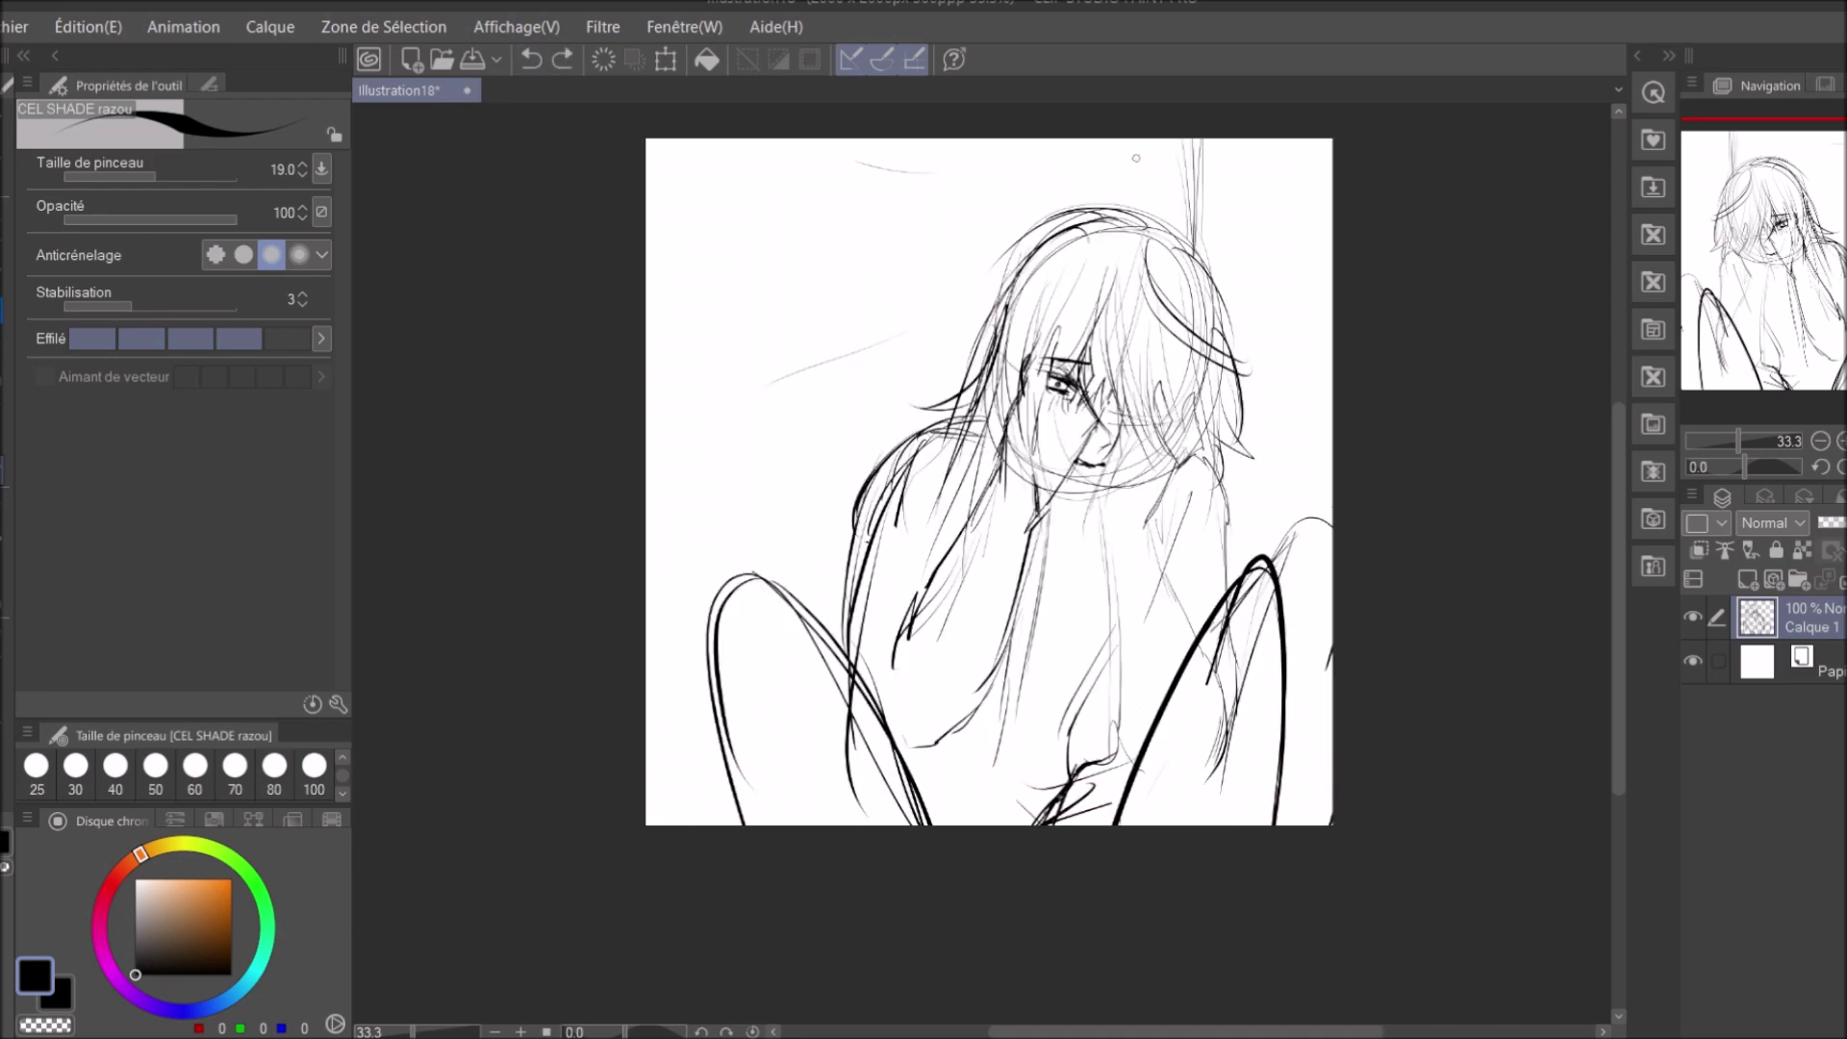
{"action": "left_click_drag", "start_coordinate": [1136, 158], "coordinate": [1139, 229]}
{"action": "key", "text": "e"}
{"action": "left_click_drag", "start_coordinate": [1189, 144], "coordinate": [1193, 240]}
Create a new layer and draw a vertical line from the canvas's upper edge beside the head.
{"action": "key", "text": "ctrl+shift+n"}
{"action": "key", "text": "p"}
{"action": "key", "text": "h"}
{"action": "left_click_drag", "start_coordinate": [956, 140], "coordinate": [960, 264]}
{"action": "key", "text": "h"}
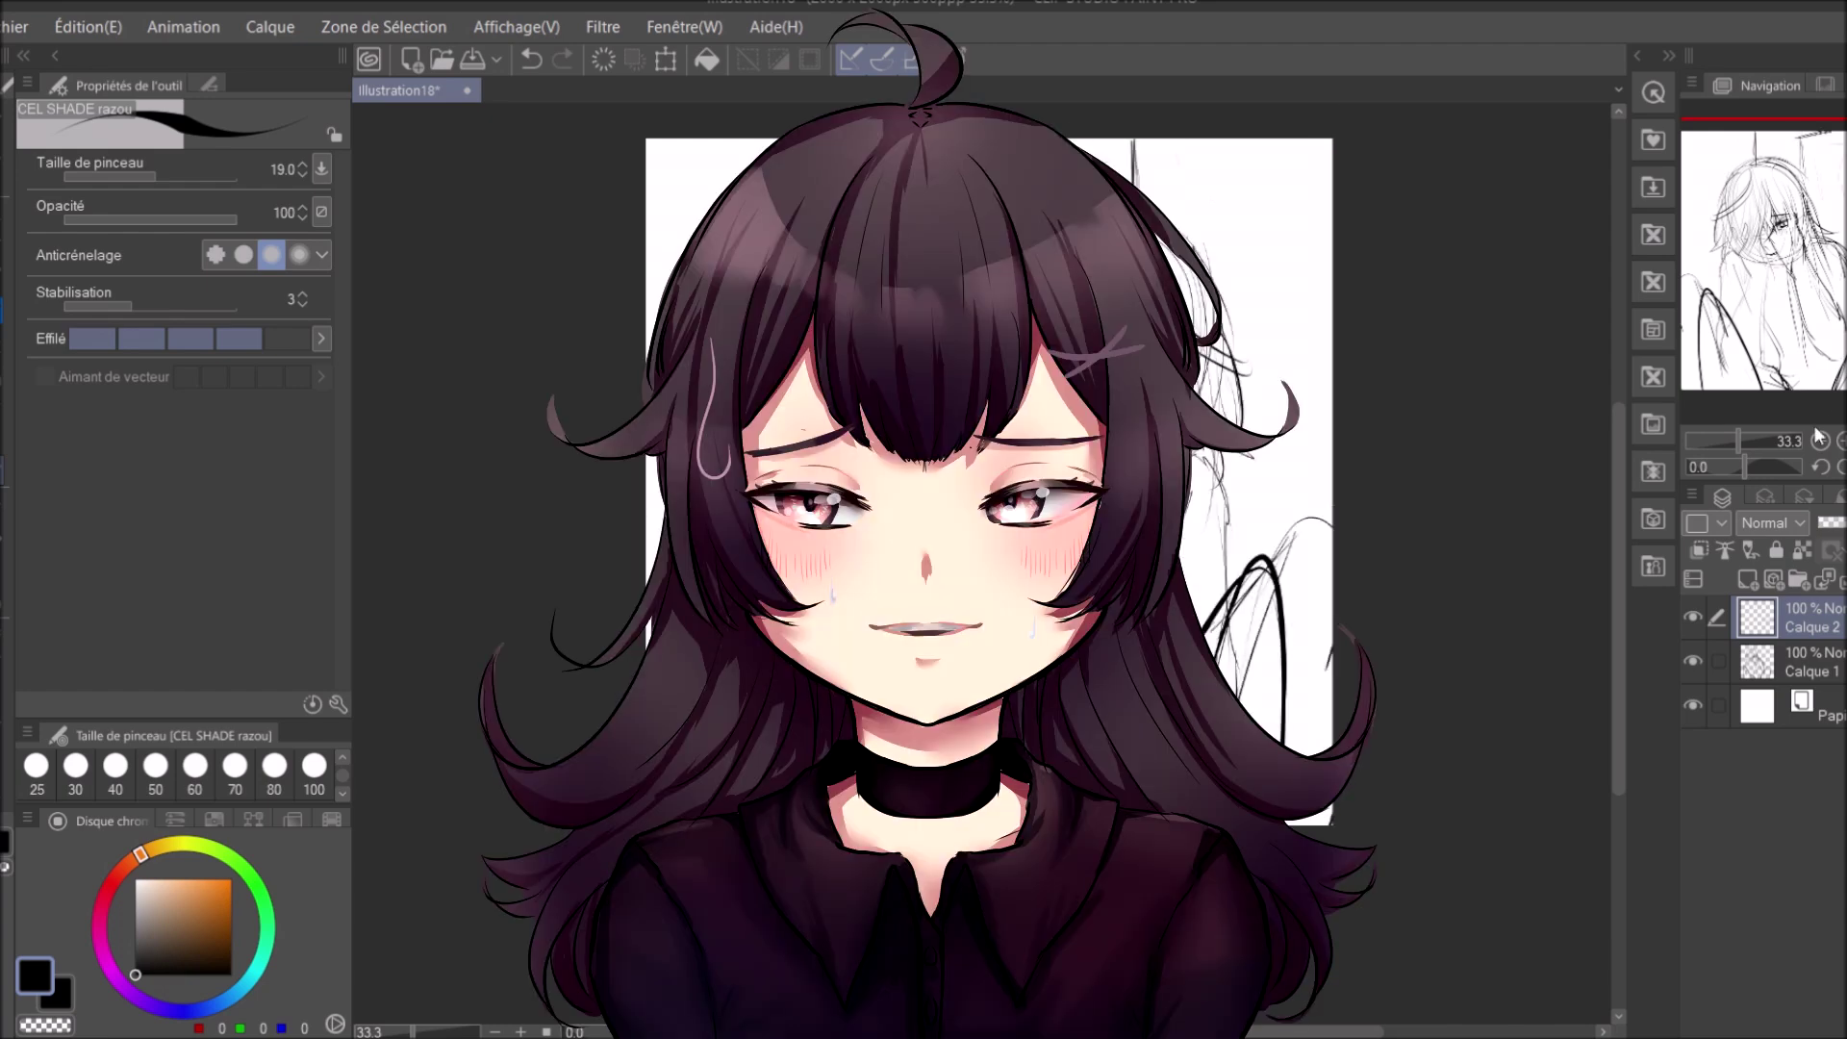
Rough in the head and shoulder of a second figure behind the seated one.
{"action": "left_click_drag", "start_coordinate": [731, 246], "coordinate": [762, 433]}
{"action": "left_click_drag", "start_coordinate": [894, 235], "coordinate": [933, 396]}
{"action": "left_click_drag", "start_coordinate": [723, 389], "coordinate": [777, 515]}
{"action": "key", "text": "h"}
{"action": "left_click_drag", "start_coordinate": [1197, 375], "coordinate": [1268, 476]}
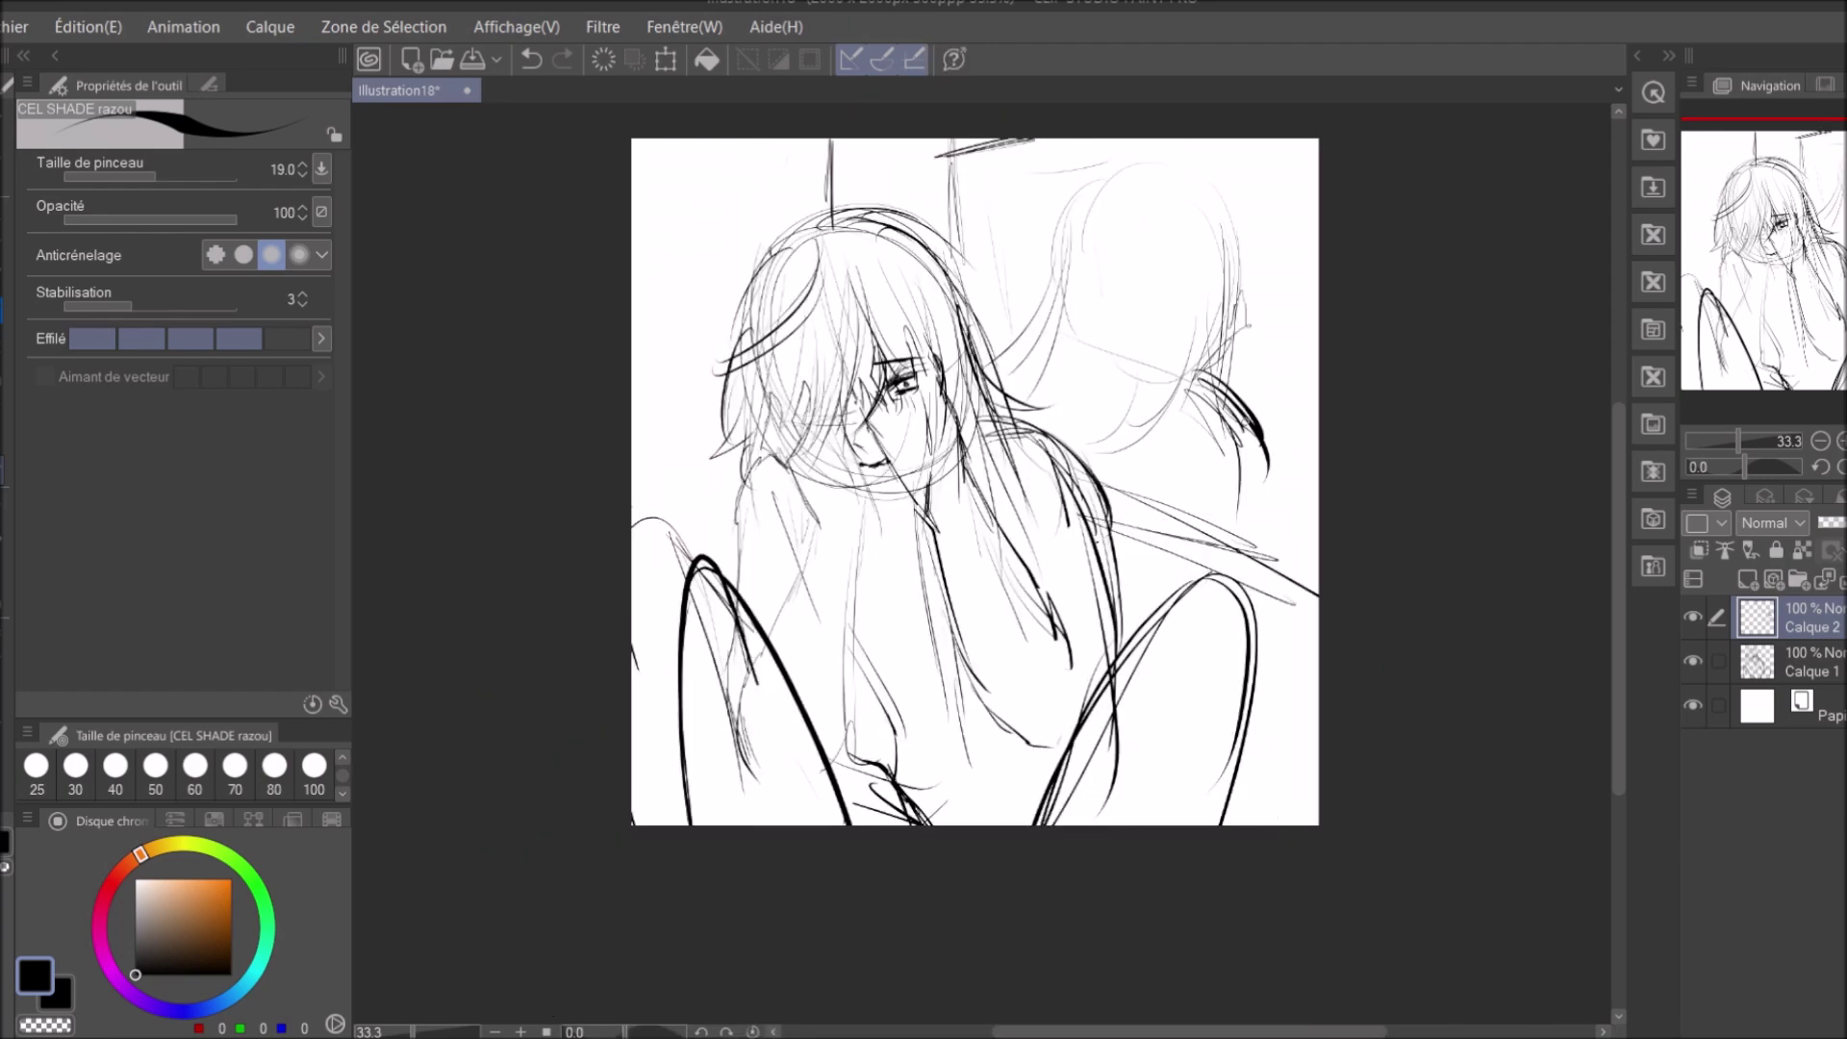
Undo the last shoulder strokes and redraw the second figure's shoulder, head outline and hair.
{"action": "left_click", "coordinate": [531, 59]}
{"action": "left_click", "coordinate": [531, 59]}
{"action": "left_click_drag", "start_coordinate": [1039, 394], "coordinate": [1145, 500]}
{"action": "left_click_drag", "start_coordinate": [1014, 274], "coordinate": [1212, 332]}
{"action": "left_click_drag", "start_coordinate": [971, 237], "coordinate": [1021, 385]}
{"action": "left_click_drag", "start_coordinate": [1133, 274], "coordinate": [1193, 458]}
{"action": "left_click_drag", "start_coordinate": [1160, 329], "coordinate": [1072, 431]}
Mirror the canvas and add shoulder strokes and loose hair strands to the second figure.
{"action": "key", "text": "h"}
{"action": "left_click_drag", "start_coordinate": [862, 421], "coordinate": [822, 477]}
{"action": "left_click_drag", "start_coordinate": [894, 390], "coordinate": [818, 524]}
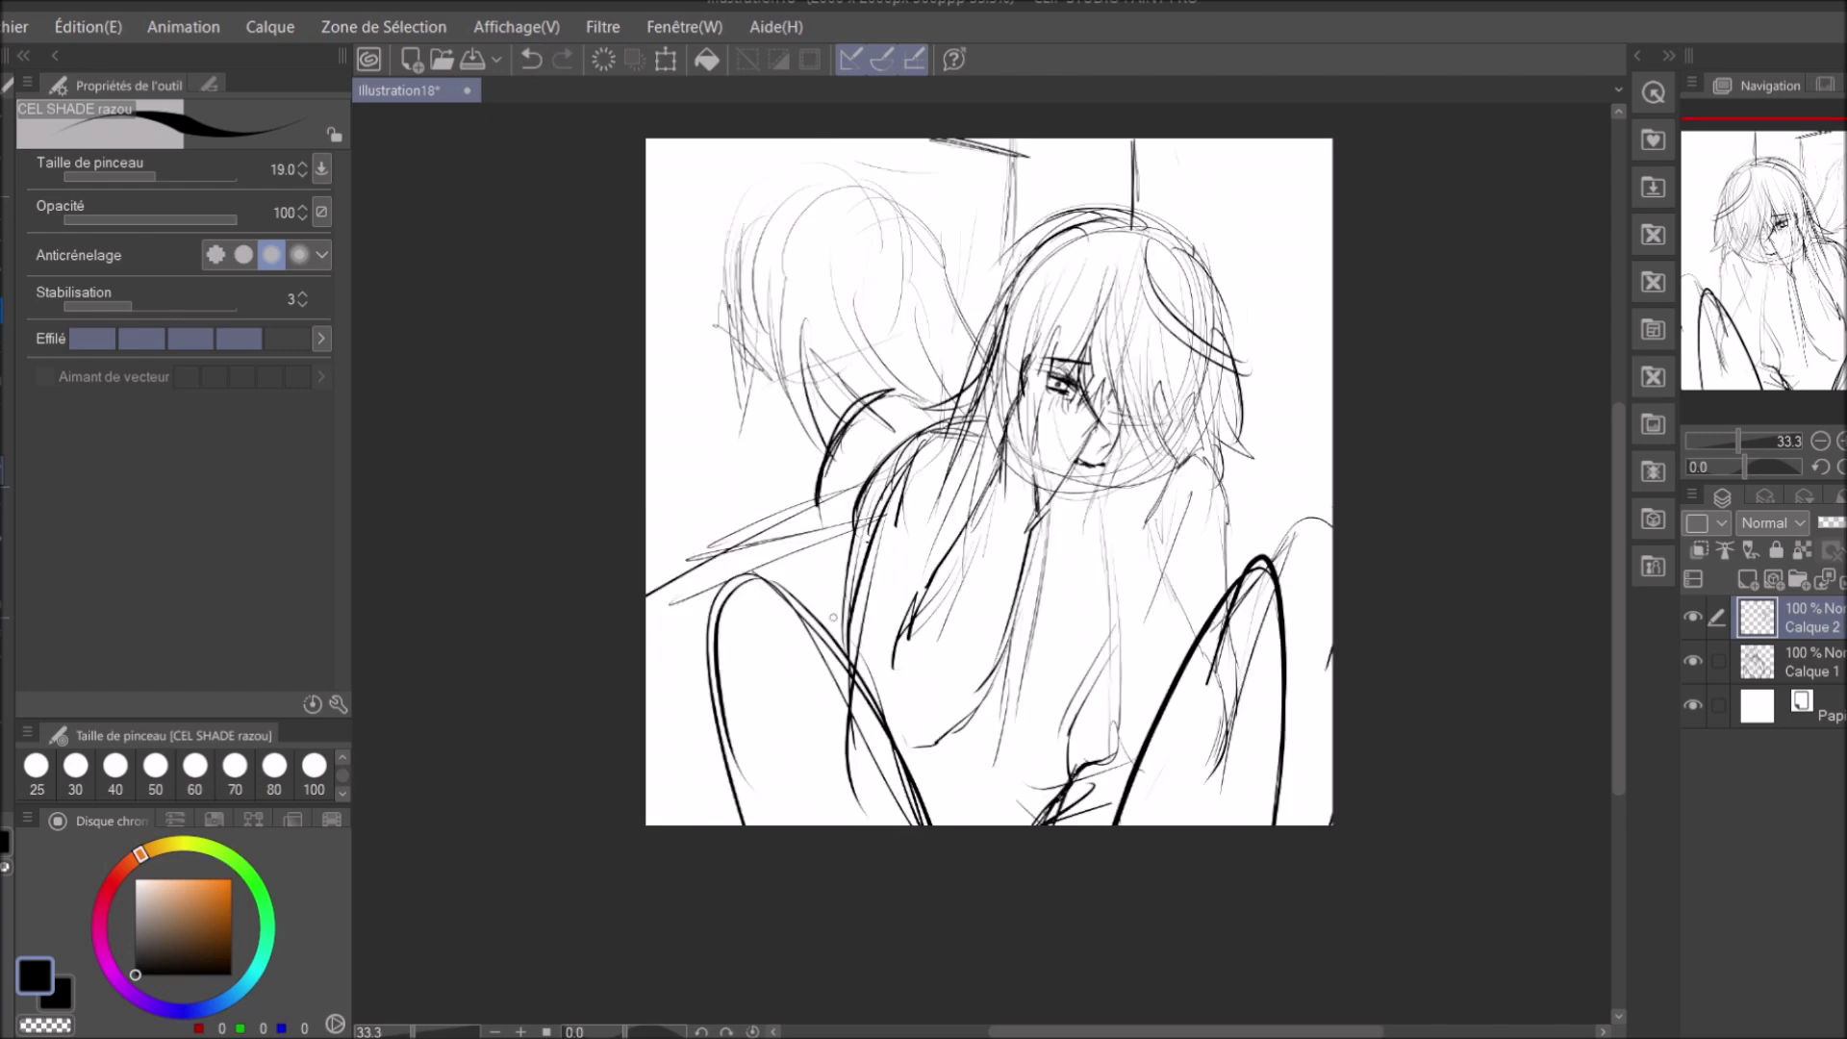
{"action": "left_click_drag", "start_coordinate": [836, 416], "coordinate": [779, 473]}
{"action": "left_click_drag", "start_coordinate": [765, 322], "coordinate": [744, 496]}
Restore the canvas orientation and define the second figure's neck, shoulder and head outline with bolder strokes.
{"action": "key", "text": "h"}
{"action": "mouse_move", "coordinate": [1192, 288]}
{"action": "left_mouse_down"}
{"action": "mouse_move", "coordinate": [1214, 432]}
{"action": "mouse_move", "coordinate": [1059, 461]}
{"action": "left_mouse_up"}
{"action": "left_click_drag", "start_coordinate": [1078, 396], "coordinate": [1169, 499]}
{"action": "left_click_drag", "start_coordinate": [1049, 187], "coordinate": [982, 349]}
{"action": "left_click_drag", "start_coordinate": [986, 279], "coordinate": [1188, 202]}
{"action": "left_click_drag", "start_coordinate": [1183, 221], "coordinate": [1203, 394]}
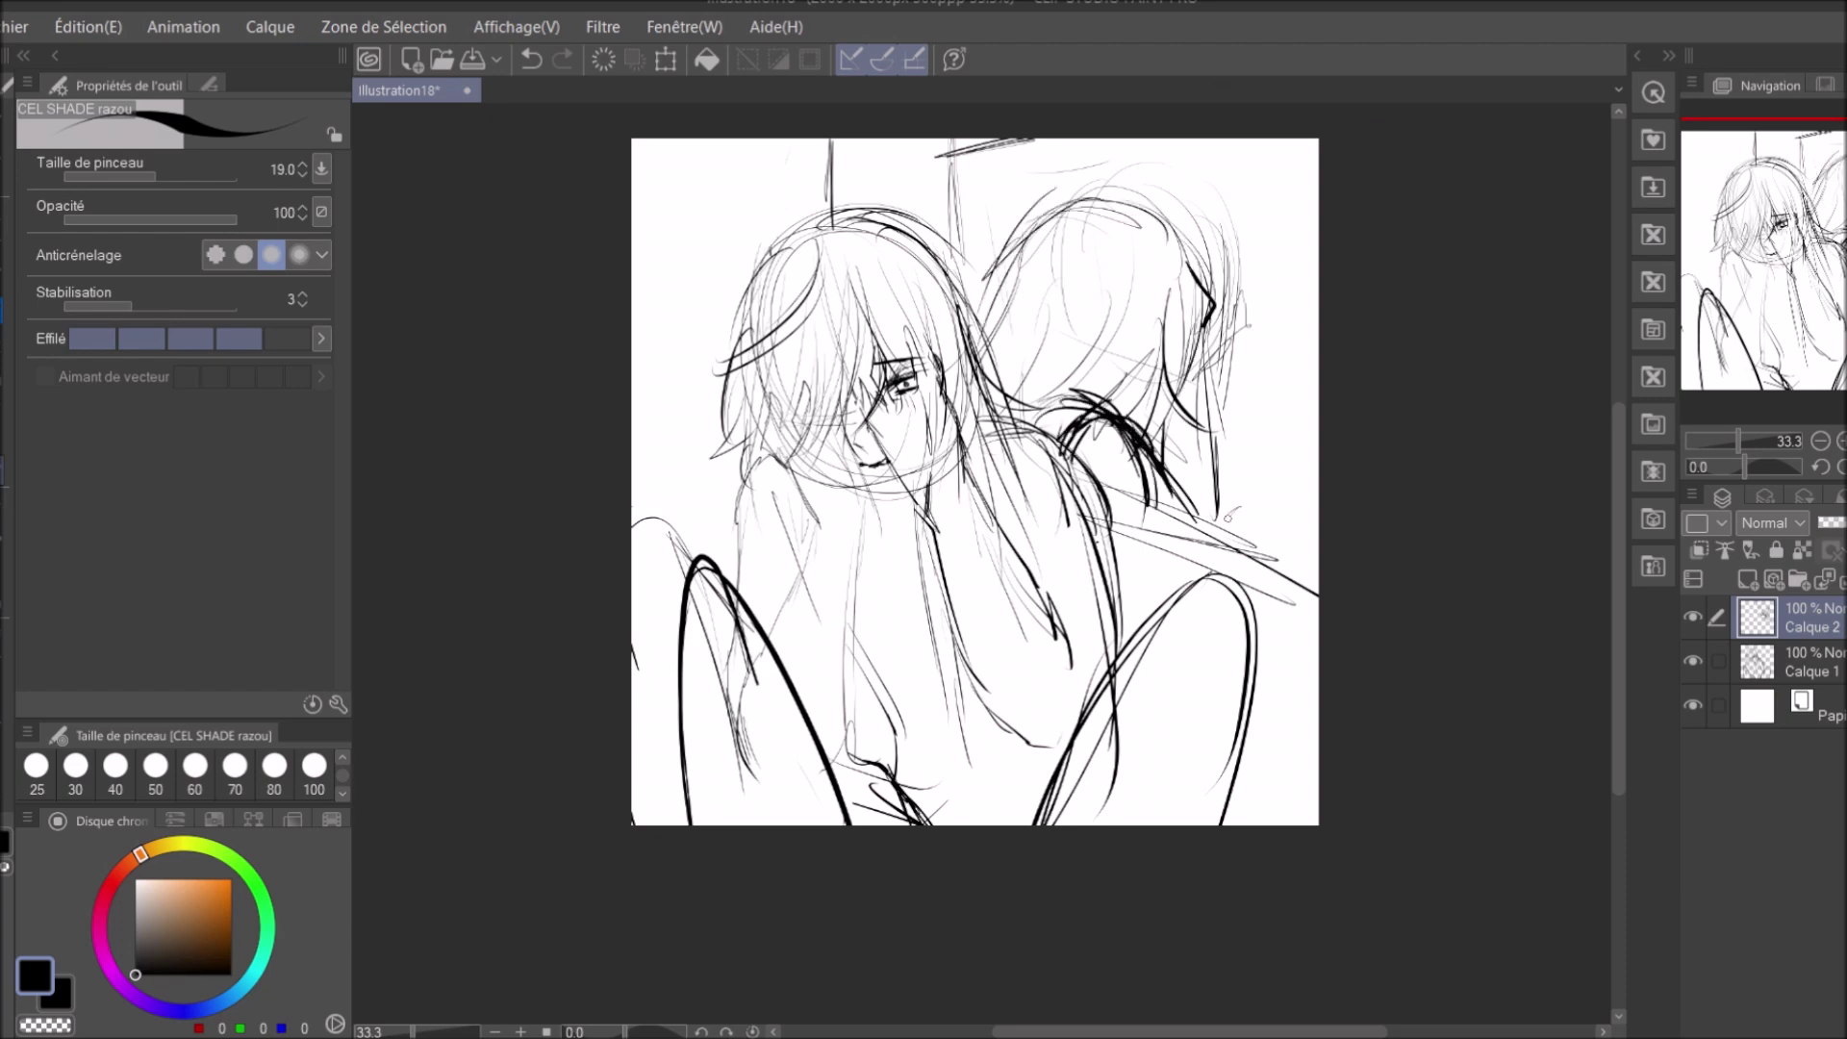
Compare the composition mirrored and sketch faint hair strokes near the canvas's left edge.
{"action": "key", "text": "h"}
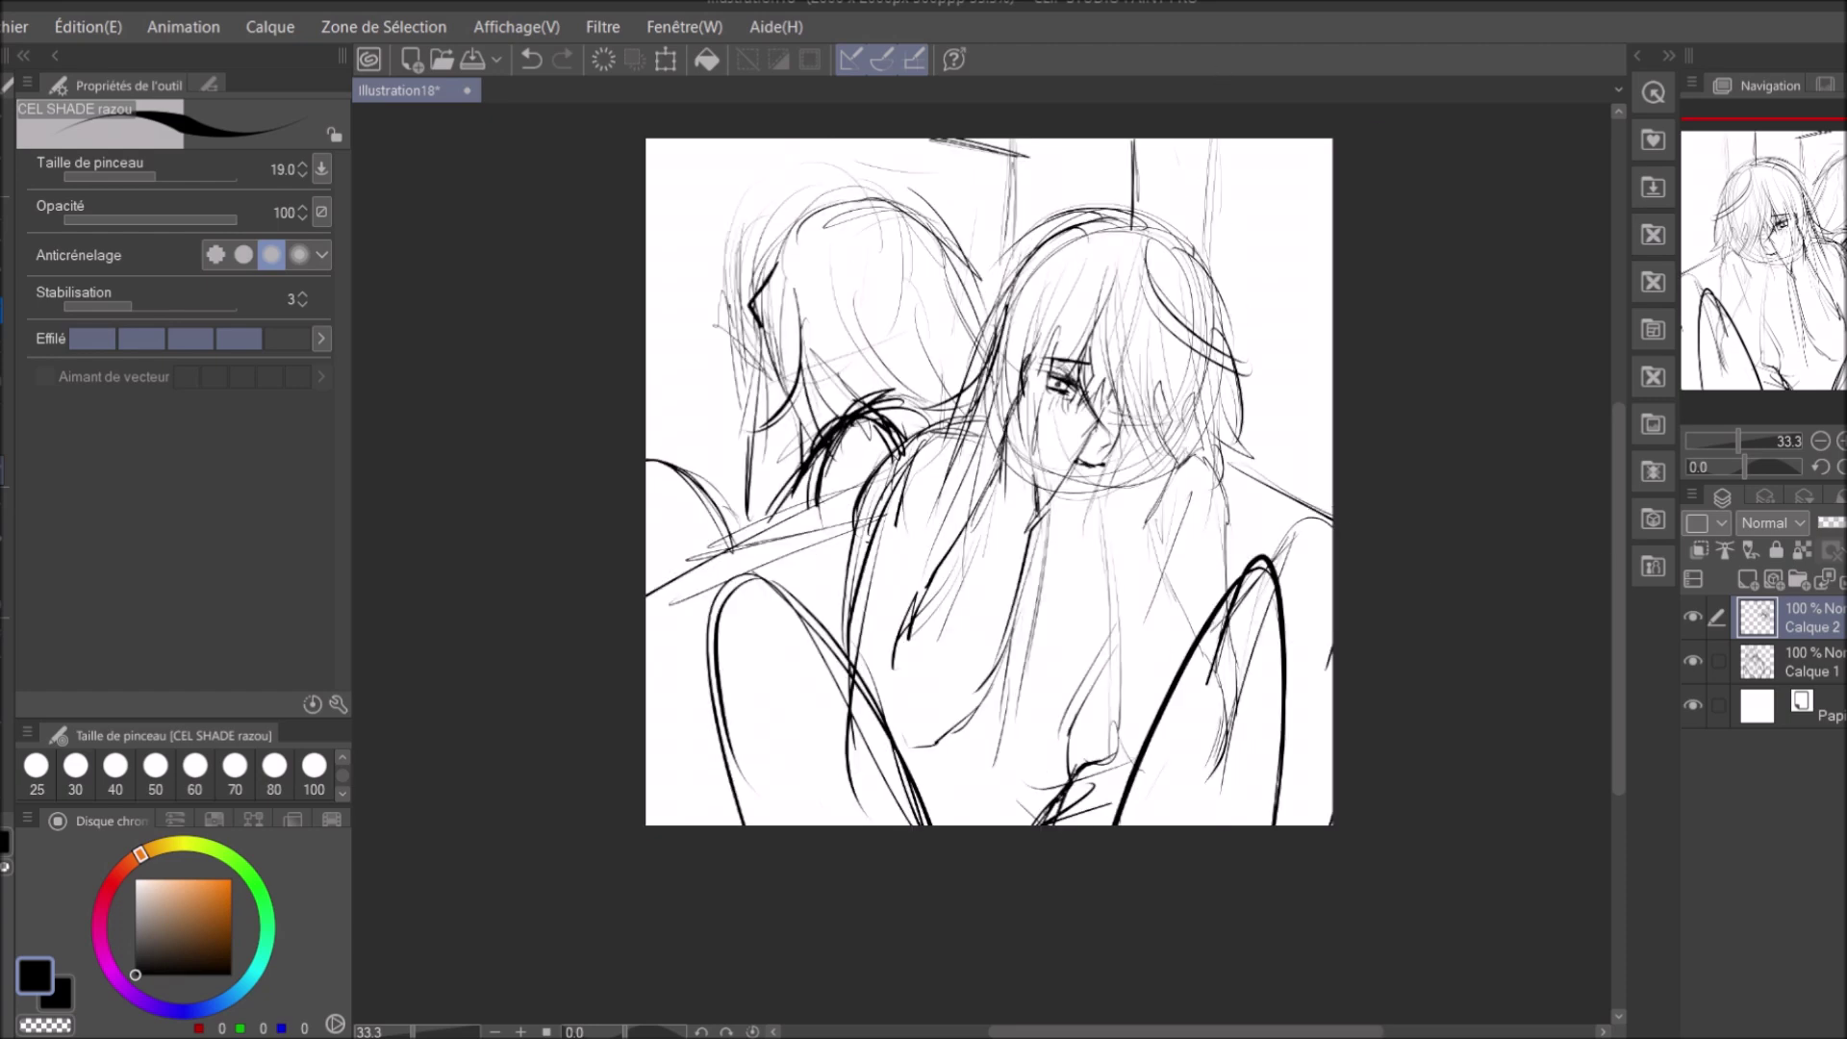
{"action": "key", "text": "h"}
{"action": "left_click_drag", "start_coordinate": [707, 217], "coordinate": [649, 404]}
{"action": "left_click_drag", "start_coordinate": [673, 298], "coordinate": [629, 444]}
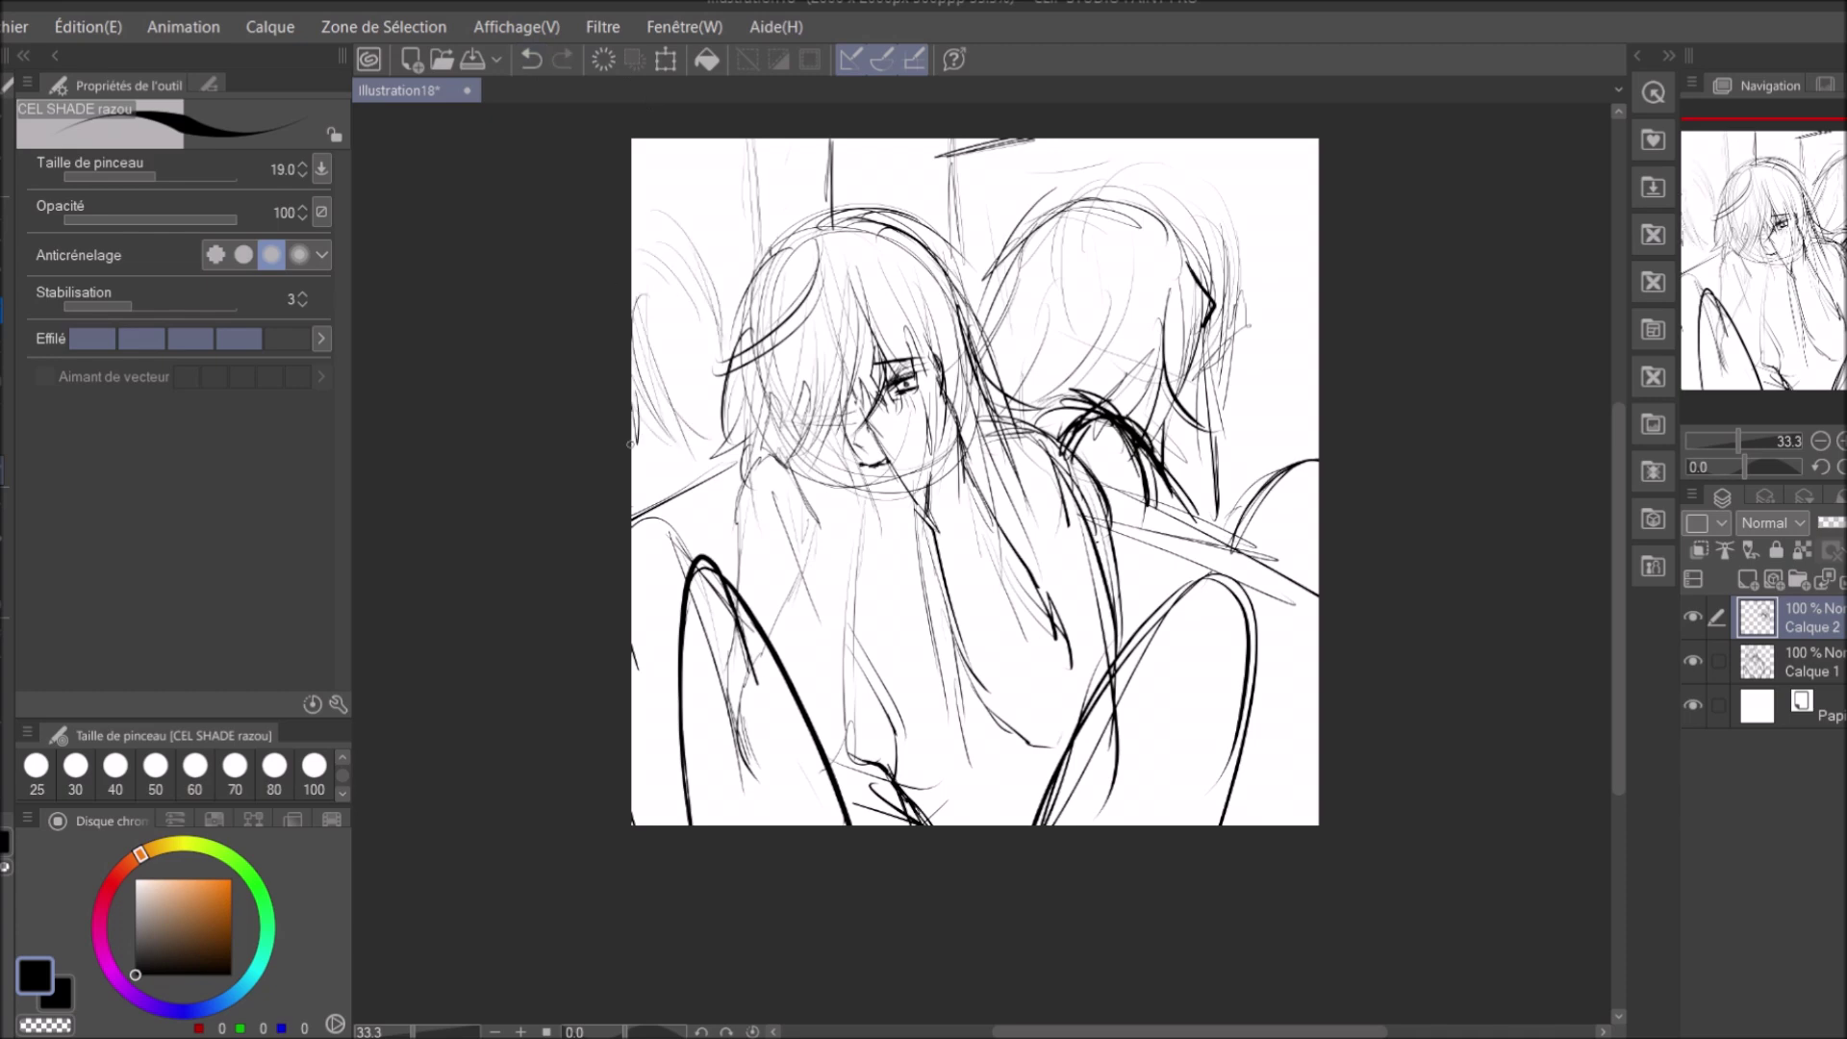
{"action": "key", "text": "h"}
Hide the Calque 2 layer containing the background sketch.
{"action": "key", "text": "ctrl+shift+n"}
{"action": "left_click", "coordinate": [1694, 620]}
{"action": "key", "text": "h"}
{"action": "left_click_drag", "start_coordinate": [971, 289], "coordinate": [1220, 151]}
{"action": "left_click_drag", "start_coordinate": [977, 317], "coordinate": [1298, 421]}
{"action": "left_click_drag", "start_coordinate": [1096, 288], "coordinate": [1174, 284]}
{"action": "left_click_drag", "start_coordinate": [1139, 327], "coordinate": [1241, 323]}
{"action": "mouse_move", "coordinate": [976, 254]}
{"action": "left_mouse_down"}
{"action": "mouse_move", "coordinate": [1313, 138]}
{"action": "mouse_move", "coordinate": [1510, 167]}
{"action": "left_mouse_up"}
{"action": "key", "text": "ctrl+alt+s"}
{"action": "key", "text": "Return"}
{"action": "left_click_drag", "start_coordinate": [693, 366], "coordinate": [1270, 274]}
{"action": "left_click_drag", "start_coordinate": [717, 443], "coordinate": [1284, 495]}
{"action": "key", "text": "h"}
{"action": "key", "text": "h"}
{"action": "left_click", "coordinate": [532, 61]}
{"action": "left_click", "coordinate": [533, 61]}
{"action": "left_click", "coordinate": [532, 62]}
{"action": "left_click", "coordinate": [530, 65]}
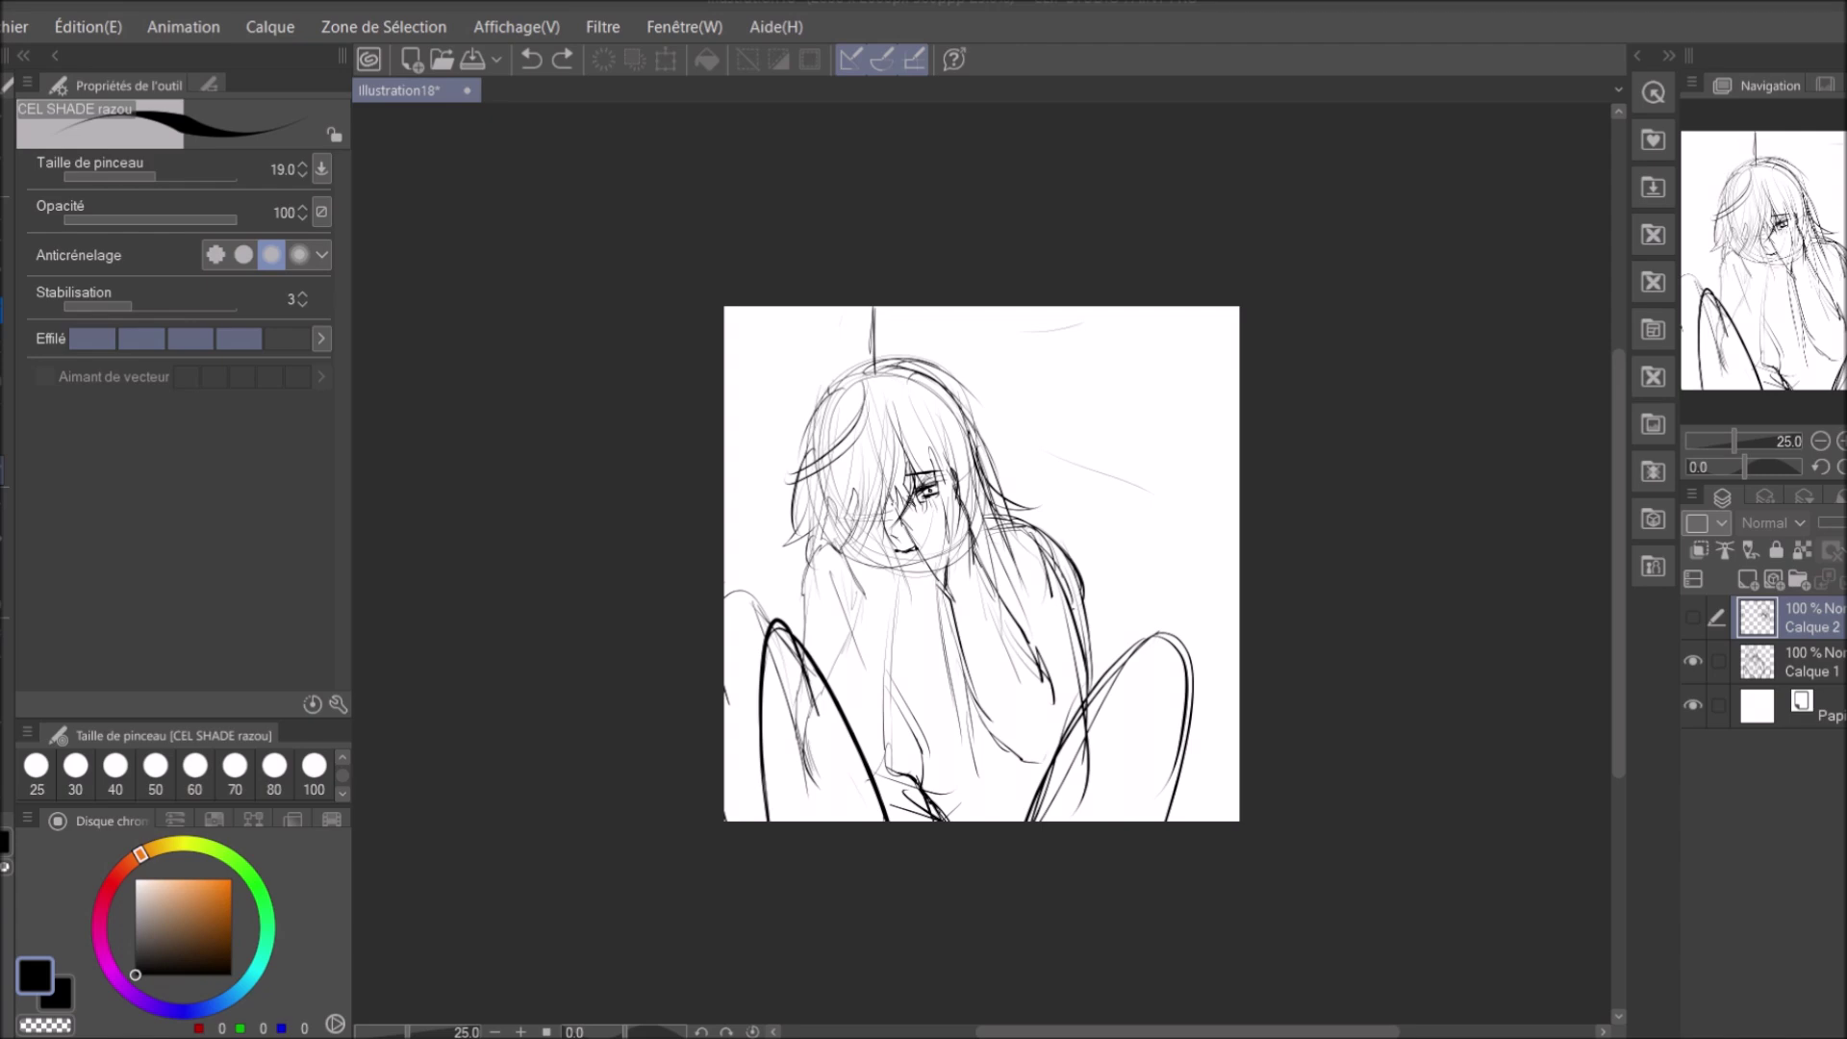
Make Calque 1 the active layer and, in mirrored view, draw a long strand from the hair down beside the arm.
{"action": "scroll", "coordinate": [981, 563], "scroll_direction": "up", "scroll_amount": 2}
{"action": "key", "text": "alt+bracketleft"}
{"action": "scroll", "coordinate": [981, 562], "scroll_direction": "down", "scroll_amount": 1}
{"action": "key", "text": "h"}
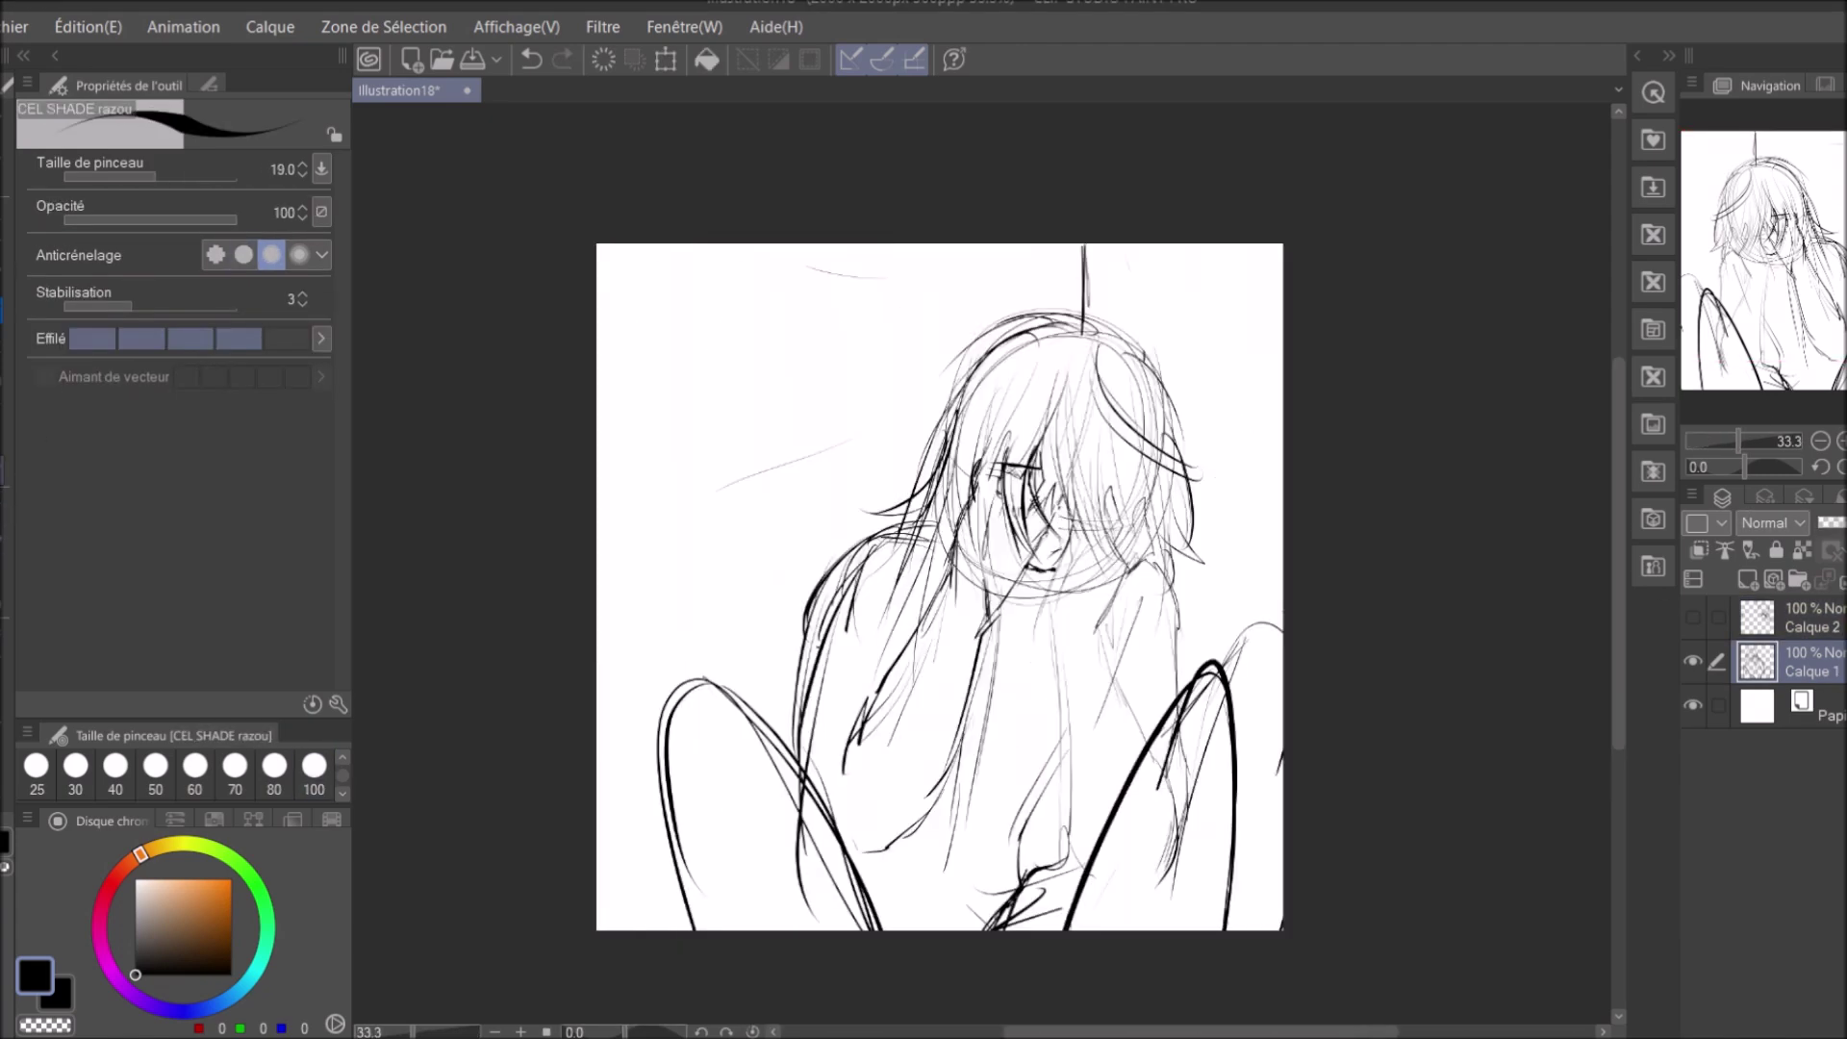
{"action": "scroll", "coordinate": [940, 587], "scroll_direction": "up", "scroll_amount": 1}
{"action": "scroll", "coordinate": [940, 587], "scroll_direction": "down", "scroll_amount": 1}
{"action": "left_click_drag", "start_coordinate": [1185, 423], "coordinate": [1221, 707]}
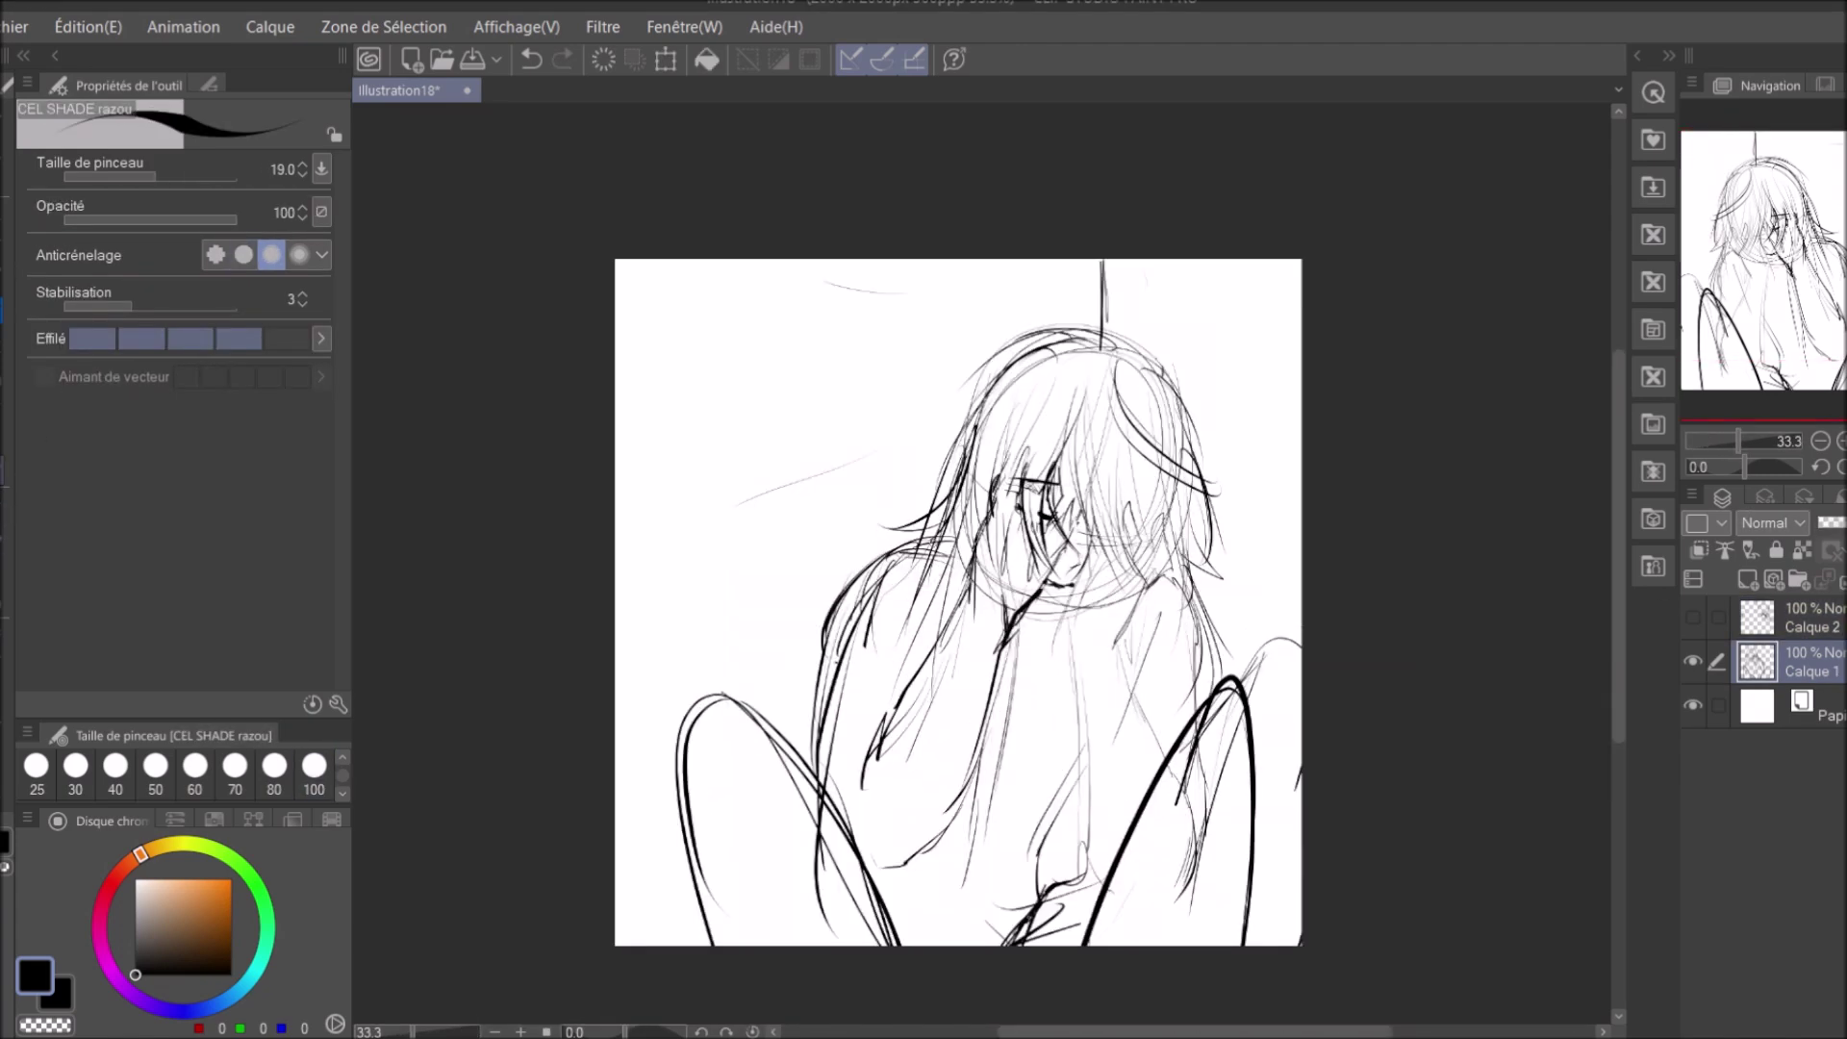
{"action": "key", "text": "h"}
{"action": "mouse_move", "coordinate": [962, 313]}
{"action": "left_mouse_down"}
{"action": "mouse_move", "coordinate": [1236, 271]}
{"action": "mouse_move", "coordinate": [1347, 283]}
{"action": "left_mouse_up"}
{"action": "key", "text": "ctrl+z"}
{"action": "left_click_drag", "start_coordinate": [861, 274], "coordinate": [673, 351]}
{"action": "key", "text": "ctrl+z"}
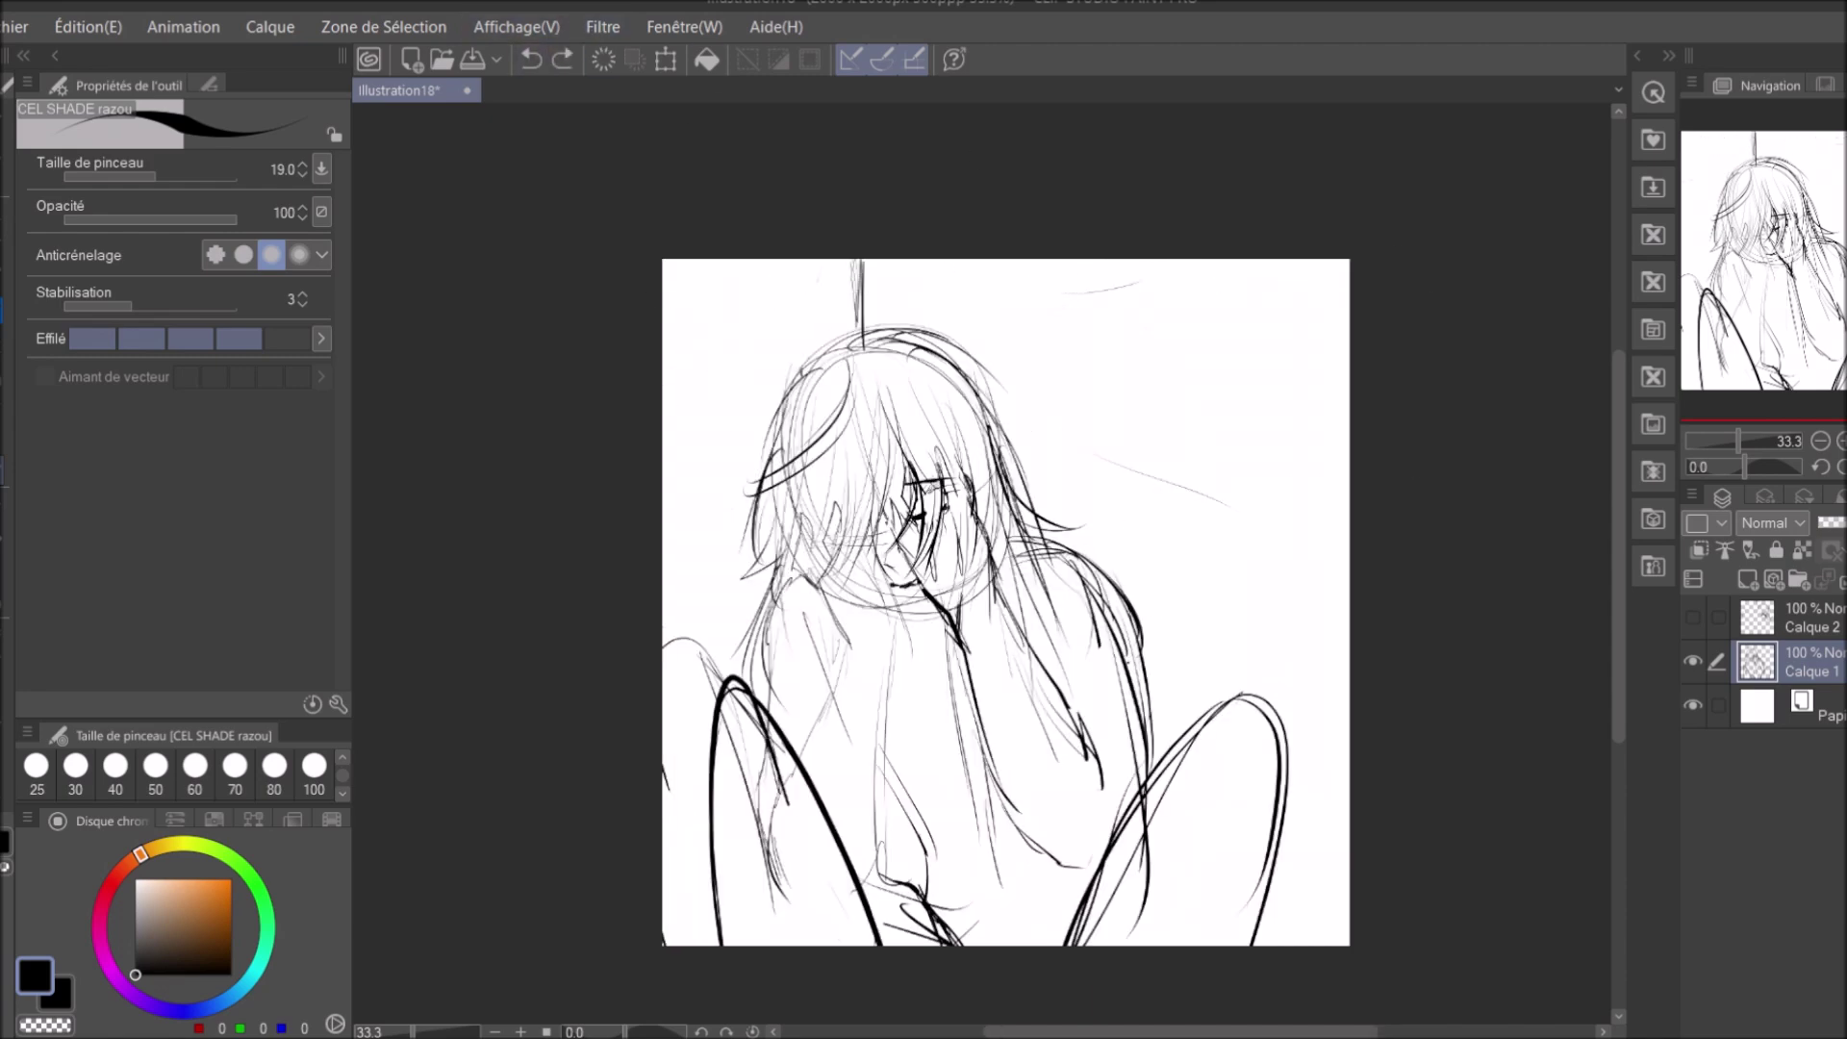
Enlarge the canvas below and beside the seated figure.
{"action": "scroll", "coordinate": [907, 454], "scroll_direction": "up", "scroll_amount": 1}
{"action": "scroll", "coordinate": [907, 455], "scroll_direction": "down", "scroll_amount": 2}
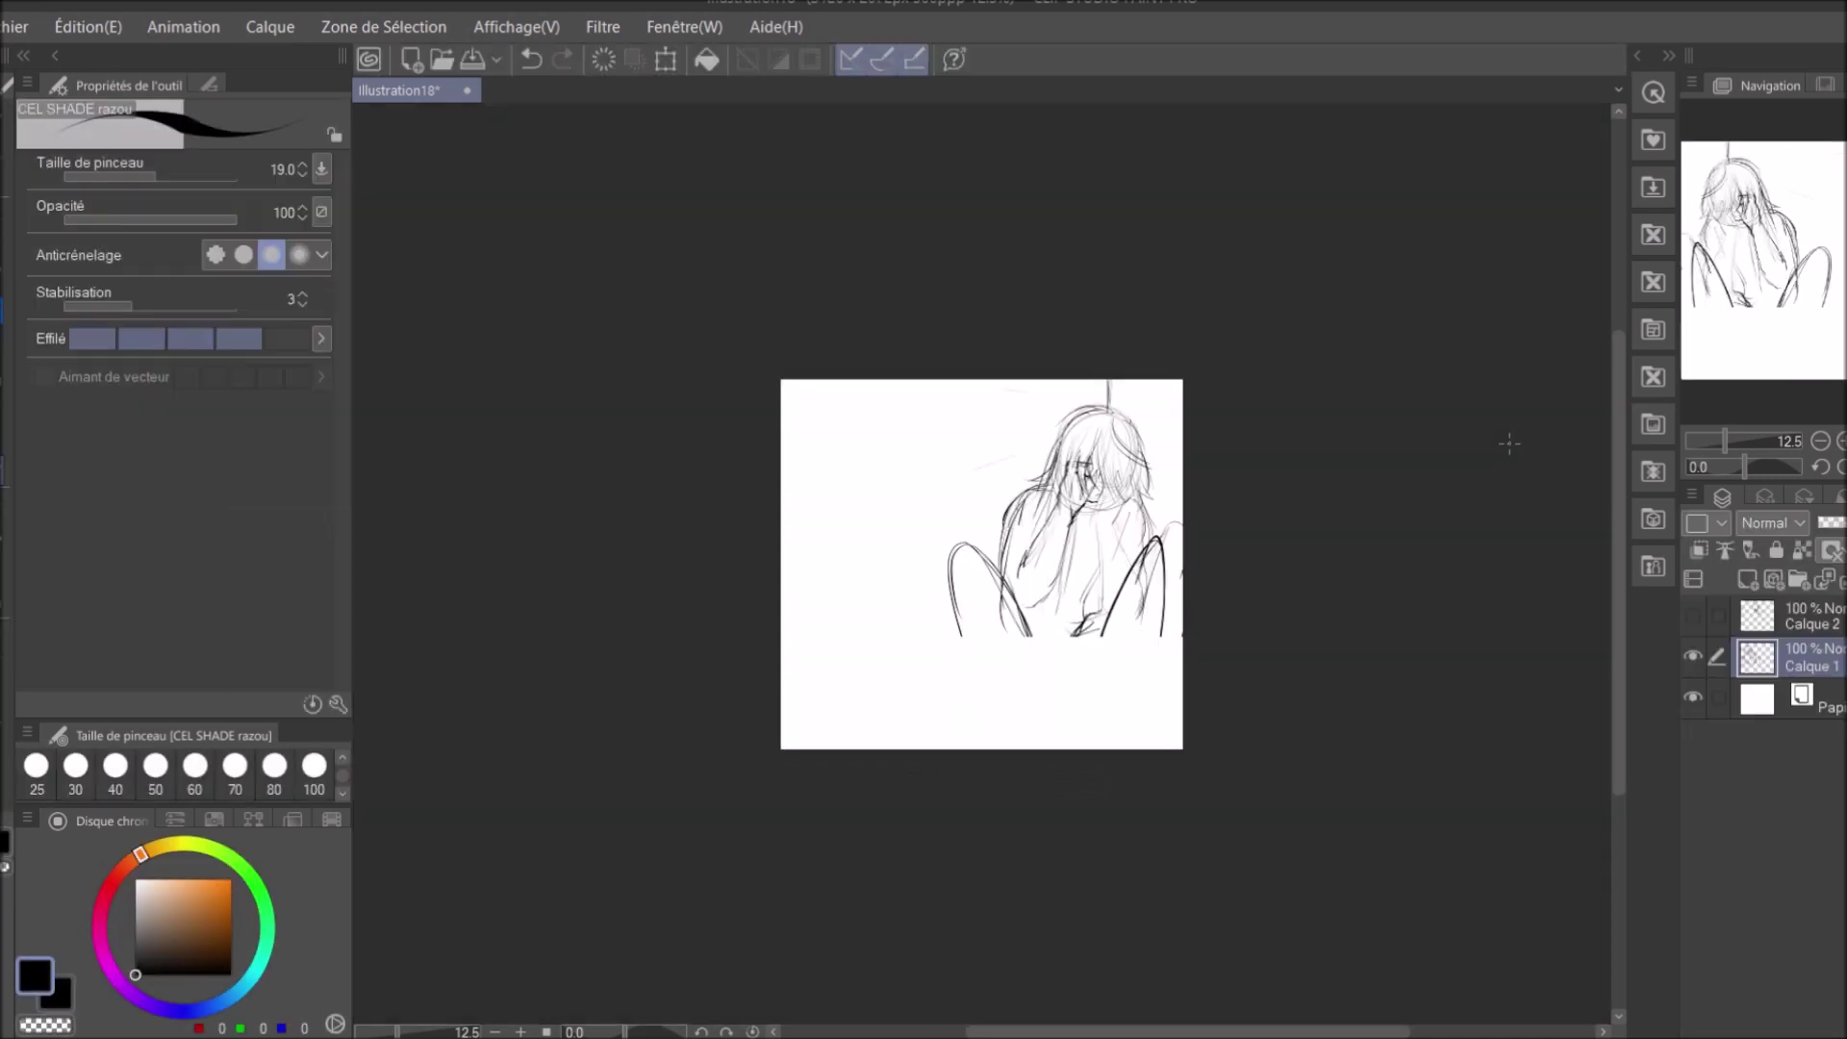
{"action": "key", "text": "Return"}
Sketch the thighs and shins extending from the knees into the new canvas area.
{"action": "left_click_drag", "start_coordinate": [866, 640], "coordinate": [904, 740]}
{"action": "left_click_drag", "start_coordinate": [1198, 524], "coordinate": [1169, 726]}
{"action": "left_click_drag", "start_coordinate": [977, 548], "coordinate": [924, 736]}
{"action": "left_click_drag", "start_coordinate": [818, 578], "coordinate": [924, 770]}
{"action": "left_click_drag", "start_coordinate": [995, 485], "coordinate": [870, 625]}
{"action": "mouse_move", "coordinate": [1130, 534]}
{"action": "left_mouse_down"}
{"action": "mouse_move", "coordinate": [1044, 688]}
{"action": "mouse_move", "coordinate": [972, 726]}
{"action": "left_mouse_up"}
Restore the canvas orientation and sketch the figure's left-hand leg down to its foot.
{"action": "key", "text": "h"}
{"action": "left_click_drag", "start_coordinate": [717, 433], "coordinate": [769, 673]}
{"action": "left_click_drag", "start_coordinate": [722, 515], "coordinate": [827, 736]}
{"action": "left_click_drag", "start_coordinate": [813, 510], "coordinate": [880, 707]}
{"action": "left_click_drag", "start_coordinate": [860, 635], "coordinate": [895, 736]}
{"action": "left_click_drag", "start_coordinate": [740, 808], "coordinate": [865, 741]}
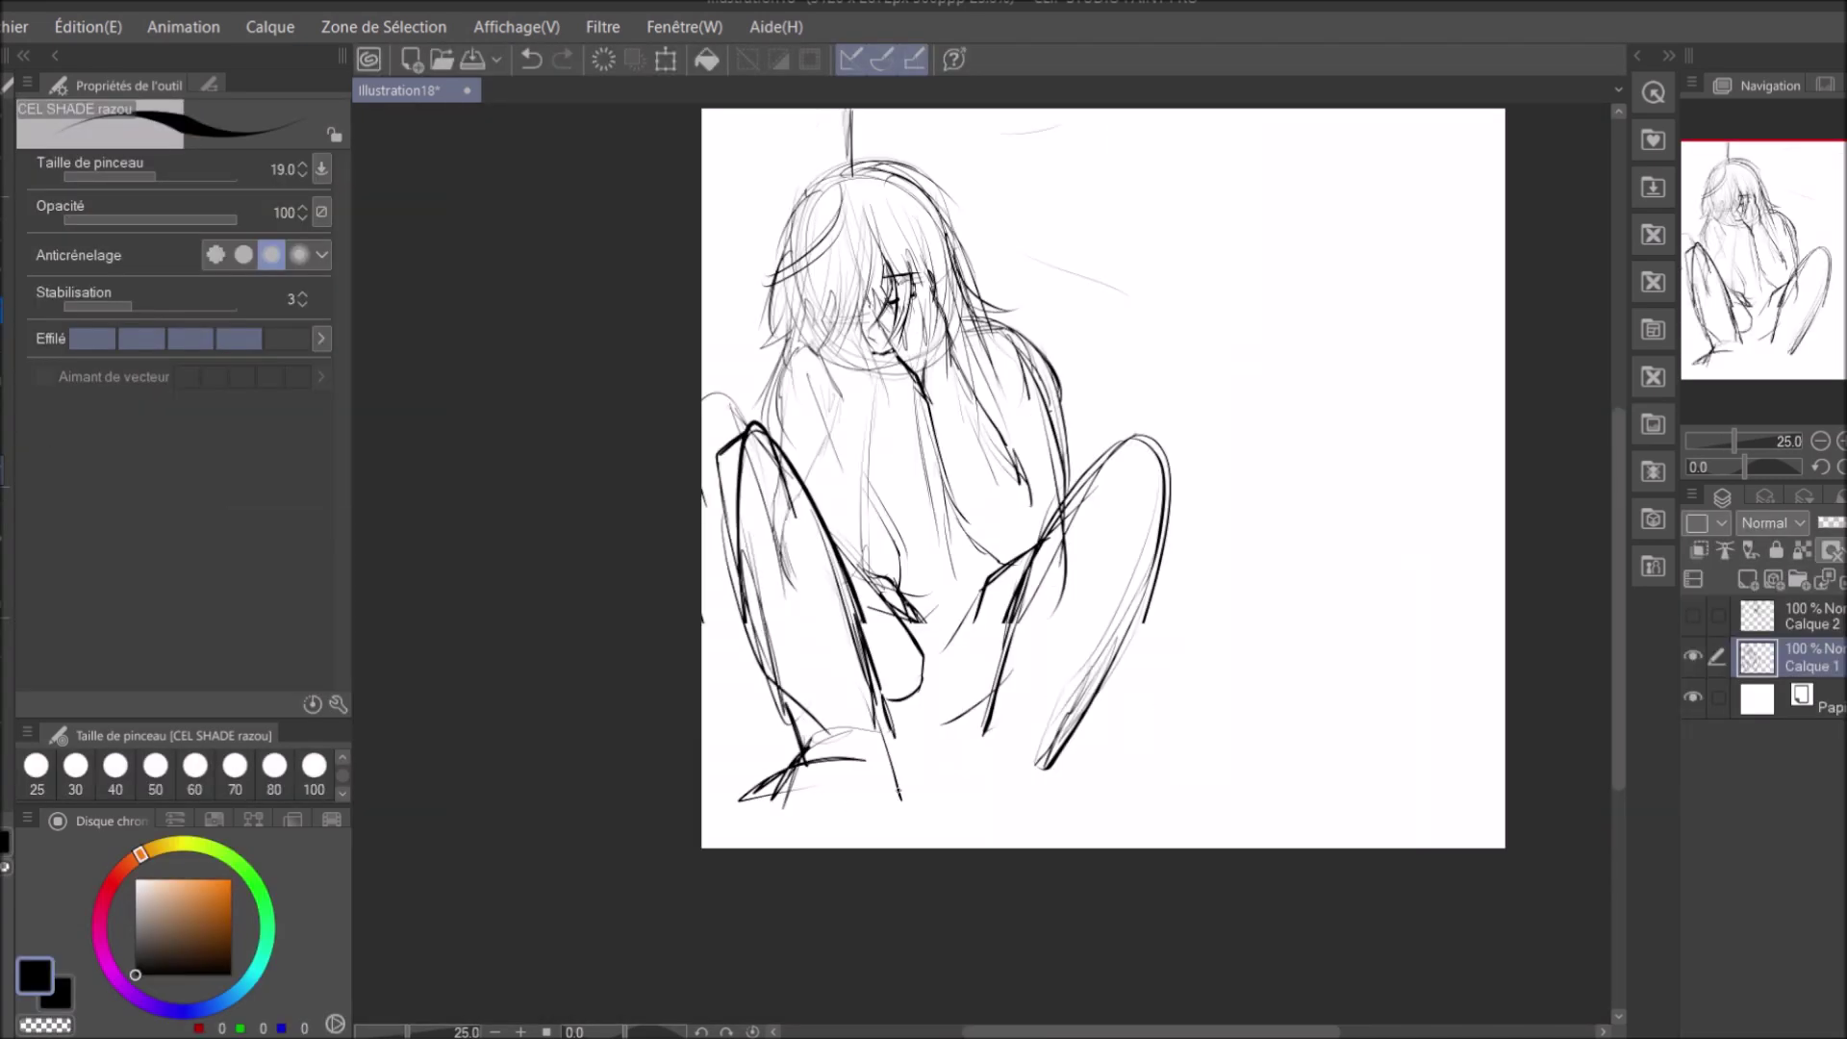
Undo the last leg strokes, rework the lower legs with a line joining them, and check the result mirrored.
{"action": "scroll", "coordinate": [1140, 695], "scroll_direction": "down", "scroll_amount": 1}
{"action": "left_click", "coordinate": [531, 59]}
{"action": "left_click", "coordinate": [531, 59]}
{"action": "key", "text": "e"}
{"action": "mouse_move", "coordinate": [1150, 568]}
{"action": "left_mouse_down"}
{"action": "mouse_move", "coordinate": [1077, 673]}
{"action": "mouse_move", "coordinate": [1097, 731]}
{"action": "left_mouse_up"}
{"action": "left_click_drag", "start_coordinate": [995, 688], "coordinate": [1087, 695]}
{"action": "mouse_move", "coordinate": [1102, 582]}
{"action": "left_mouse_down"}
{"action": "mouse_move", "coordinate": [1082, 684]}
{"action": "mouse_move", "coordinate": [1122, 688]}
{"action": "left_mouse_up"}
{"action": "left_click_drag", "start_coordinate": [1079, 583], "coordinate": [1053, 684]}
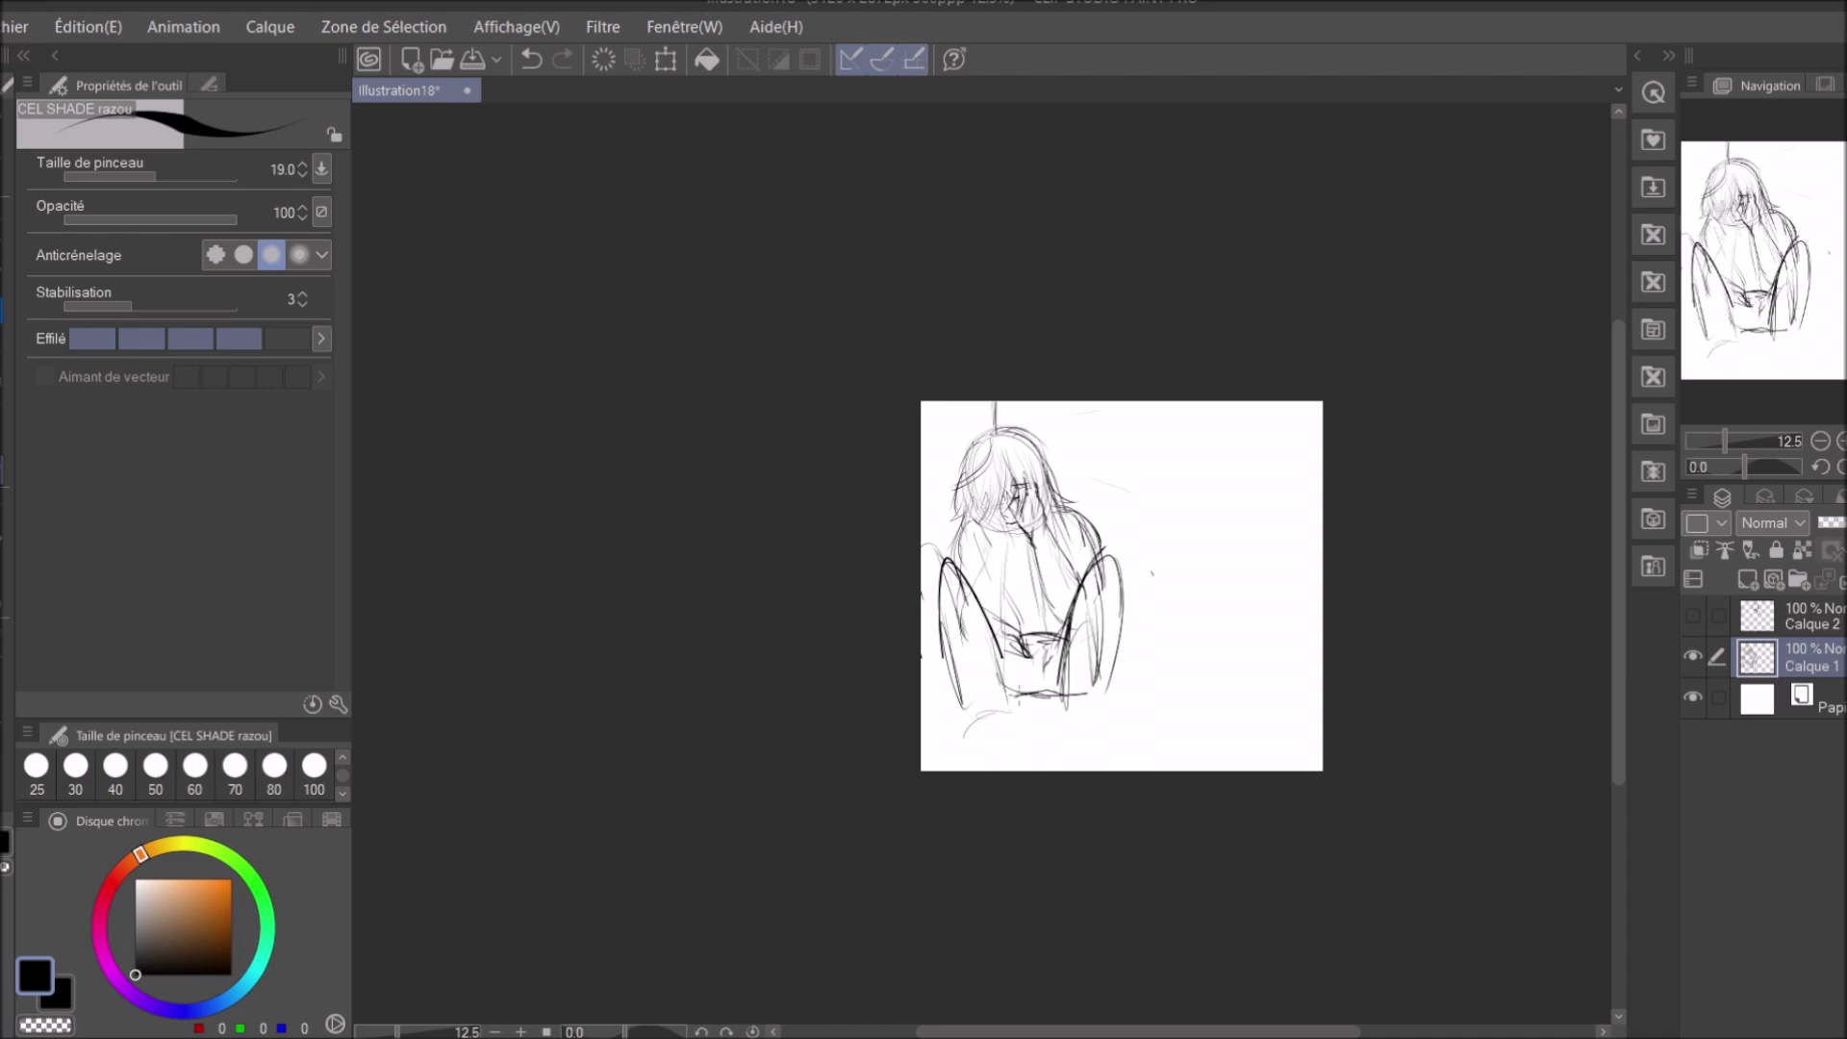
{"action": "key", "text": "h"}
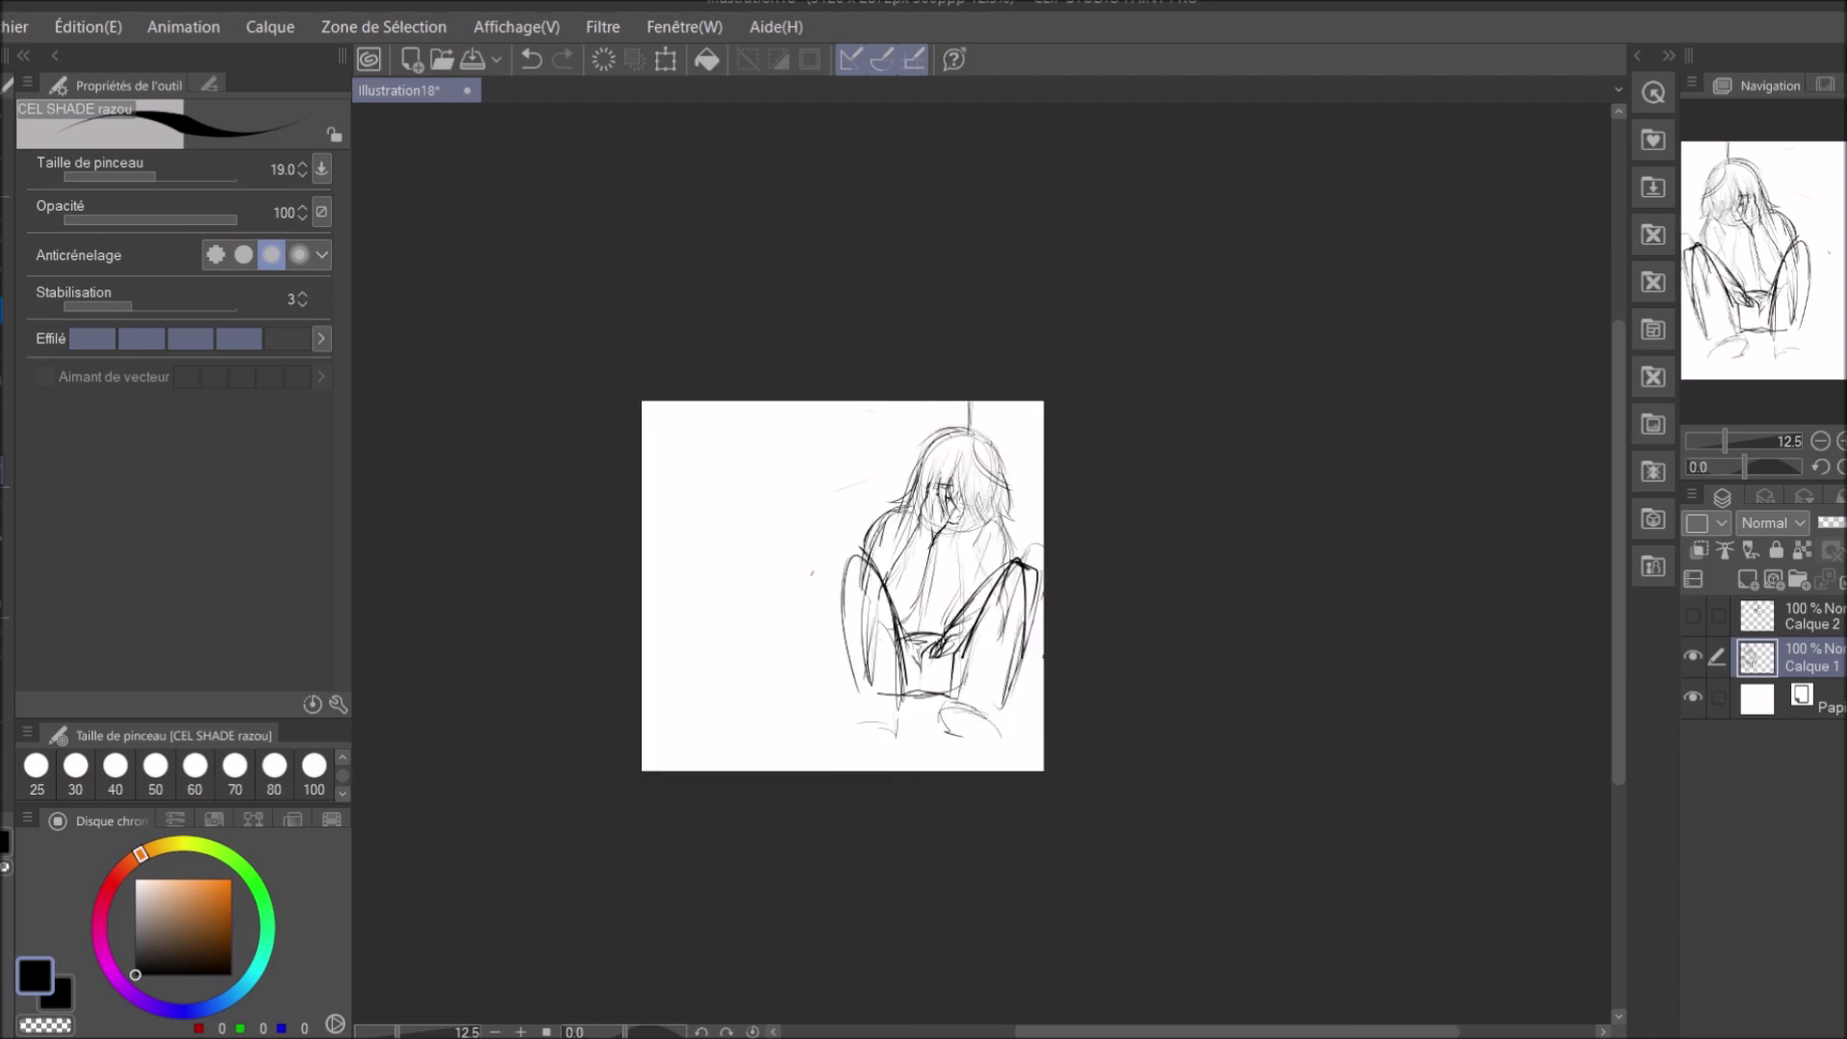
Compare the sketch with and without the latest leg strokes using undo and redo.
{"action": "left_click", "coordinate": [532, 60]}
{"action": "left_click", "coordinate": [532, 60]}
{"action": "left_click", "coordinate": [532, 59]}
{"action": "left_click", "coordinate": [532, 59]}
{"action": "key", "text": "ctrl+y"}
{"action": "key", "text": "ctrl+y"}
{"action": "key", "text": "ctrl+y"}
{"action": "key", "text": "ctrl+y"}
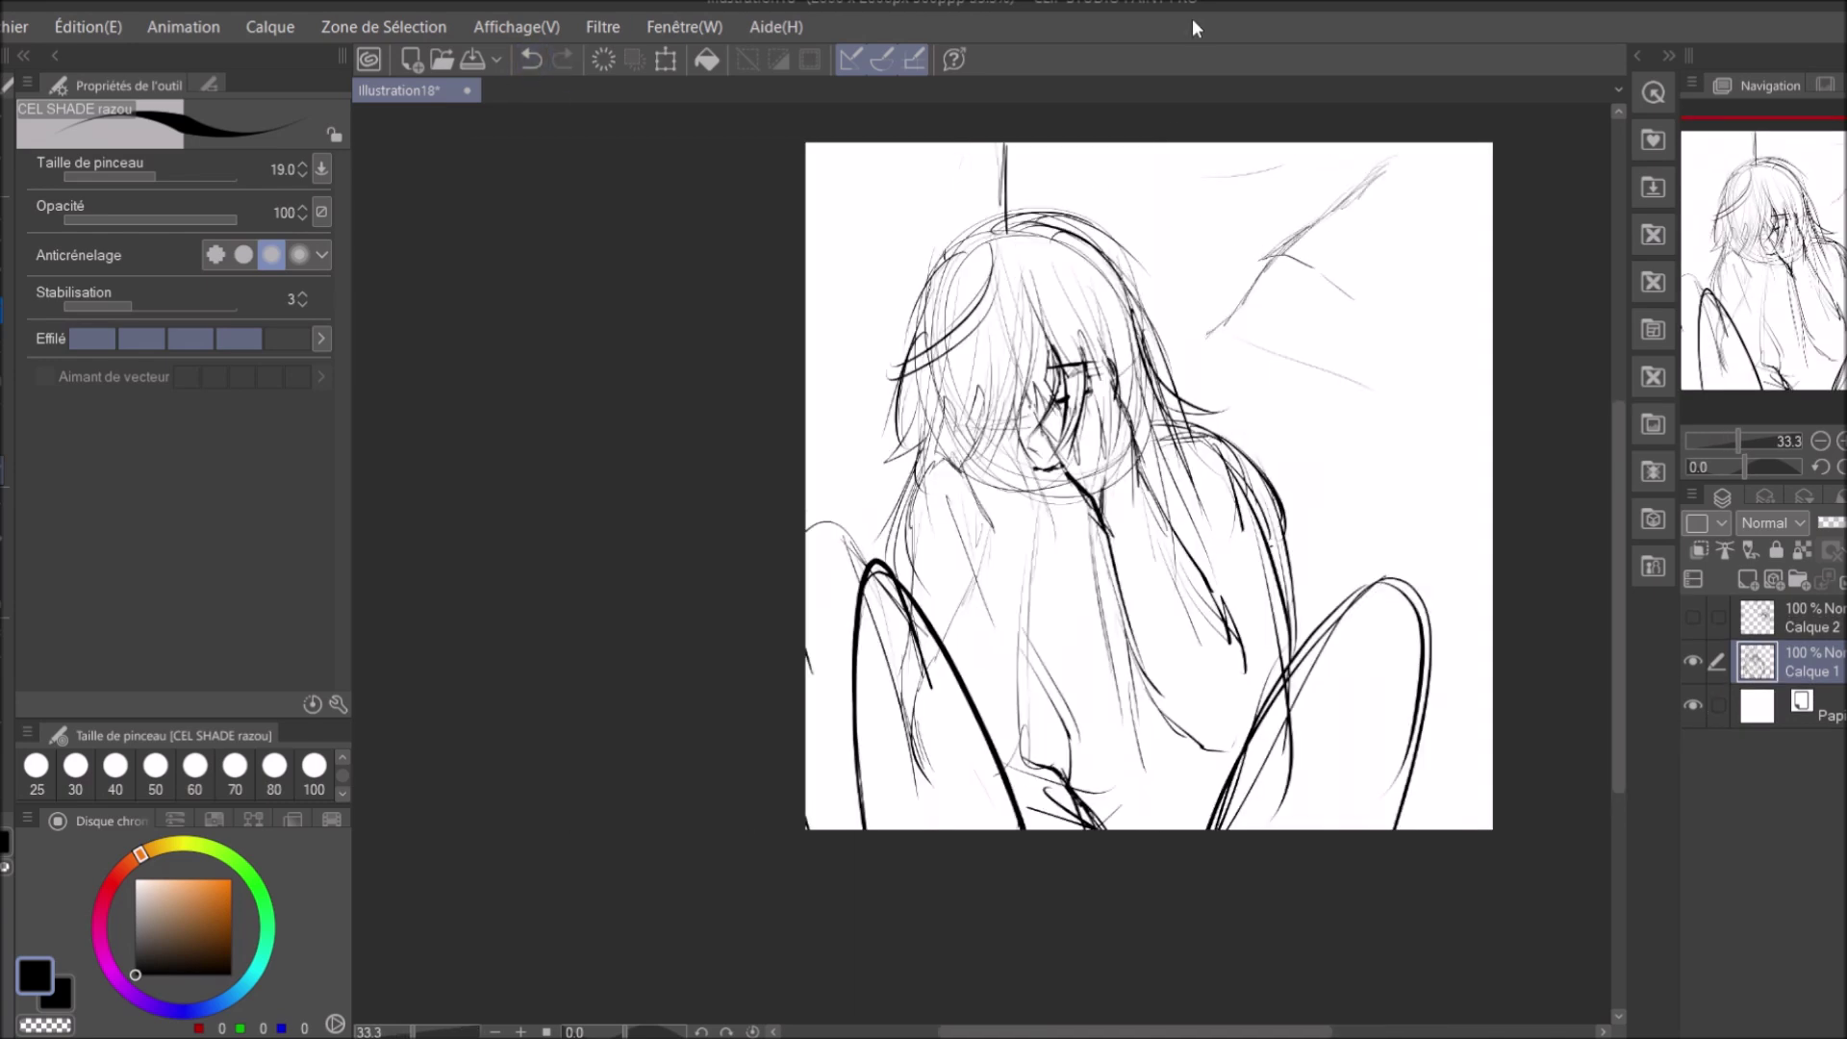
Lower the rough sketch layer's opacity to 18% and add a new layer above it.
{"action": "left_click_drag", "start_coordinate": [1832, 522], "coordinate": [1823, 522]}
{"action": "left_click", "coordinate": [1747, 578]}
Try pale pink strokes over the head with brush size 100 and with the Aquarelle dense brush.
{"action": "left_click_drag", "start_coordinate": [140, 854], "coordinate": [103, 899]}
{"action": "left_click", "coordinate": [139, 881]}
{"action": "left_click", "coordinate": [313, 770]}
{"action": "scroll", "coordinate": [1072, 495], "scroll_direction": "up", "scroll_amount": 1}
{"action": "mouse_move", "coordinate": [1071, 495]}
{"action": "left_mouse_down"}
{"action": "mouse_move", "coordinate": [1059, 214]}
{"action": "mouse_move", "coordinate": [940, 185]}
{"action": "mouse_move", "coordinate": [1001, 375]}
{"action": "mouse_move", "coordinate": [990, 185]}
{"action": "left_mouse_up"}
{"action": "scroll", "coordinate": [1257, 413], "scroll_direction": "down", "scroll_amount": 2}
{"action": "left_click_drag", "start_coordinate": [1257, 413], "coordinate": [1174, 413]}
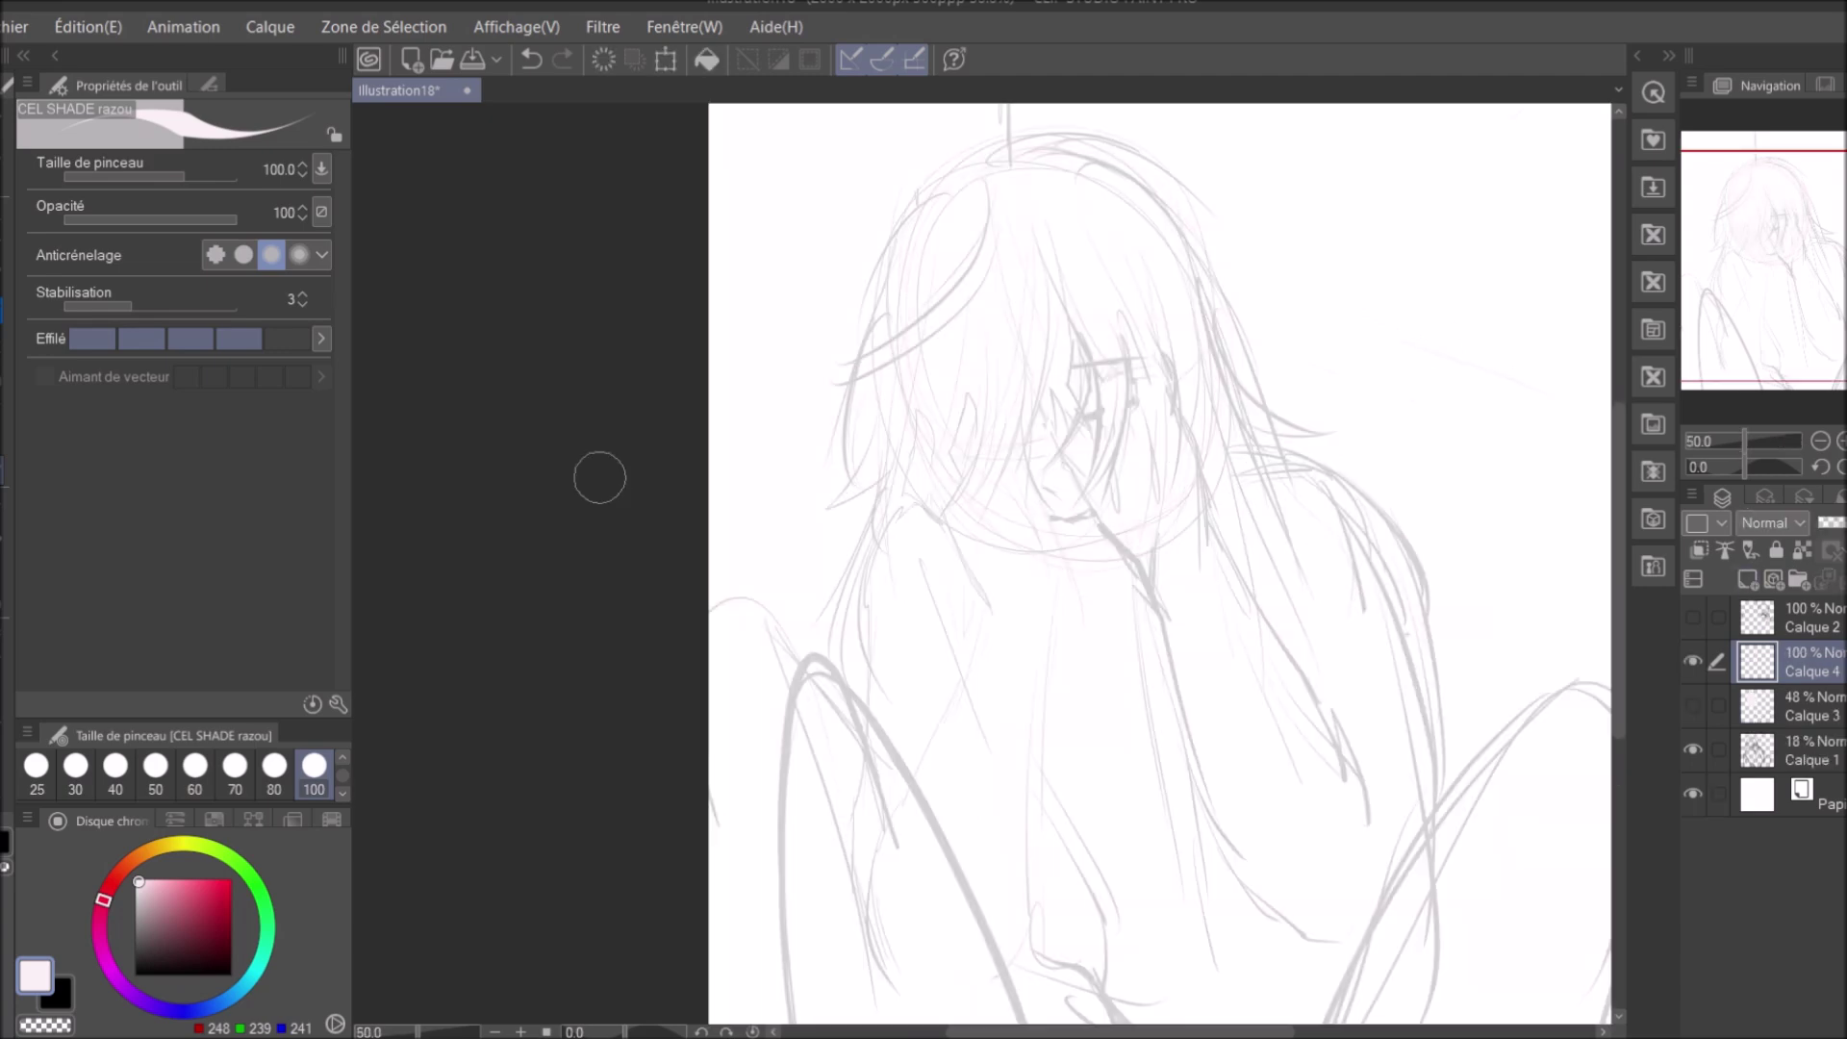
{"action": "key", "text": "b"}
{"action": "scroll", "coordinate": [1042, 289], "scroll_direction": "up", "scroll_amount": 2}
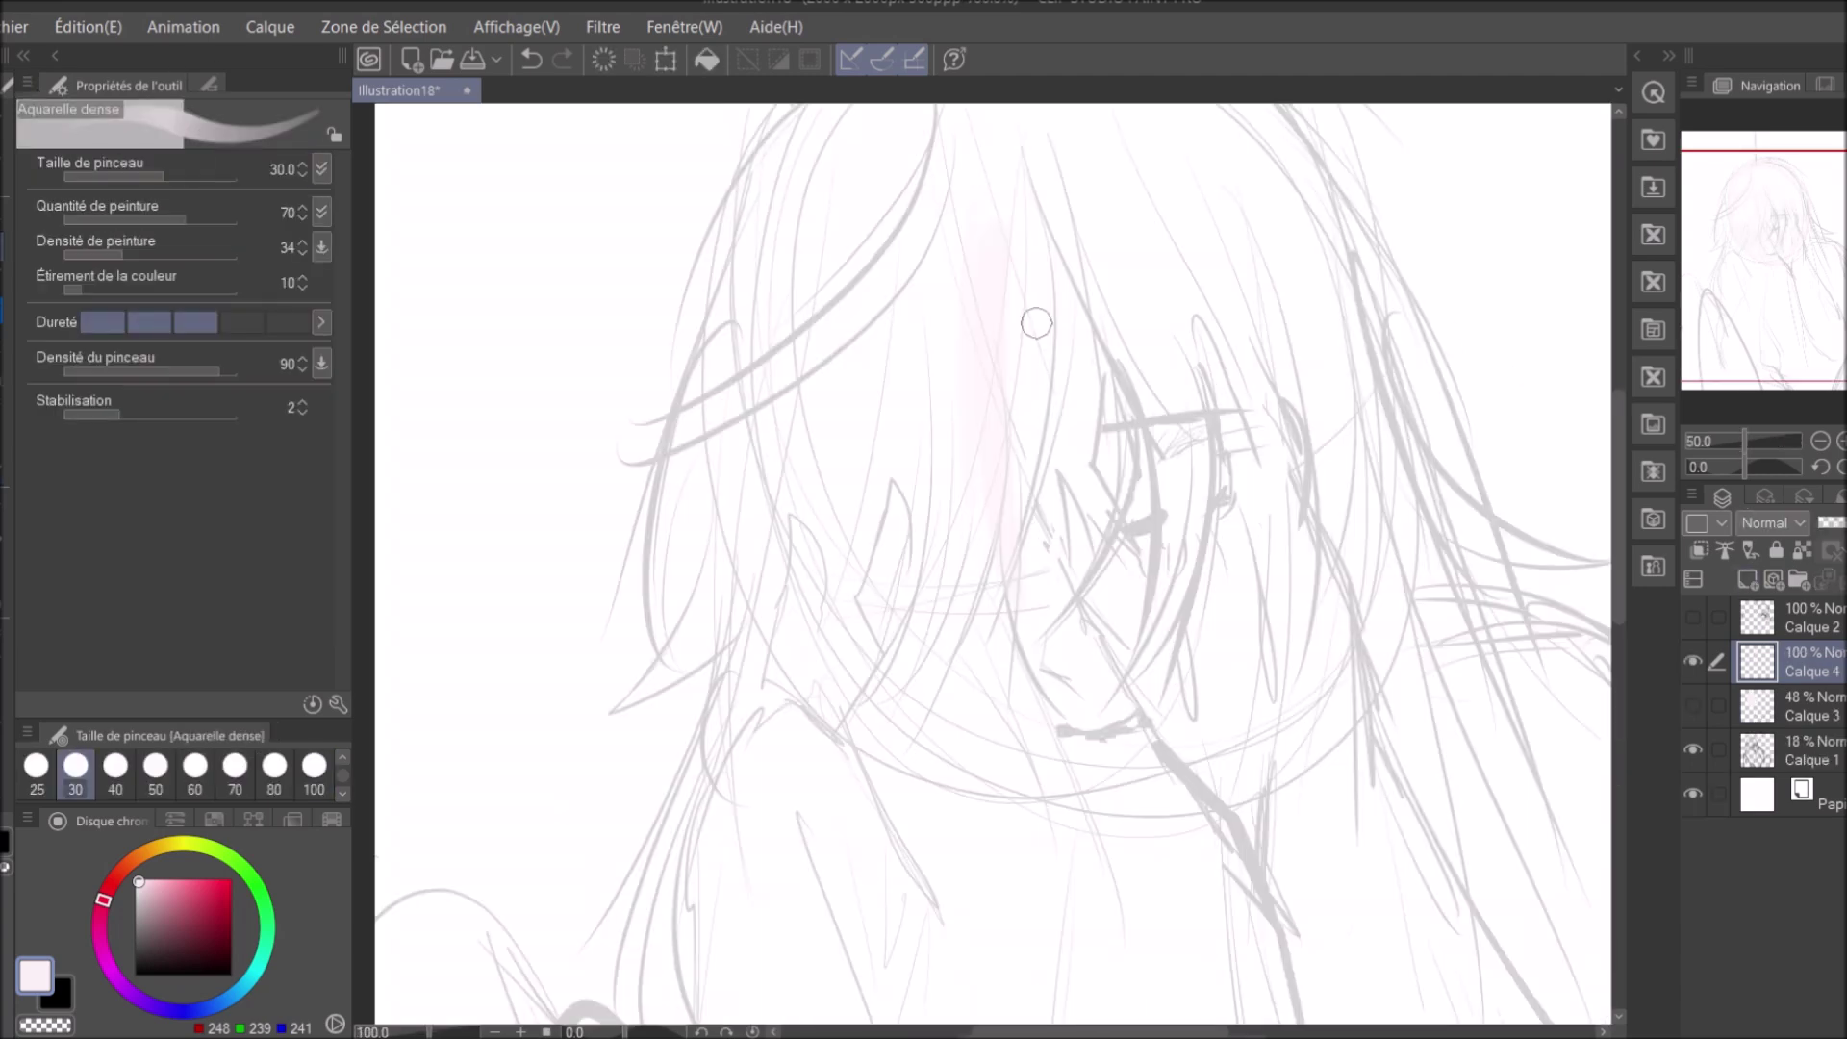
{"action": "scroll", "coordinate": [1042, 290], "scroll_direction": "down", "scroll_amount": 1}
Set the woody pencil to size 10 in black and sketch the hair parting at the crown.
{"action": "key", "text": "p"}
{"action": "scroll", "coordinate": [1595, 433], "scroll_direction": "up", "scroll_amount": 1}
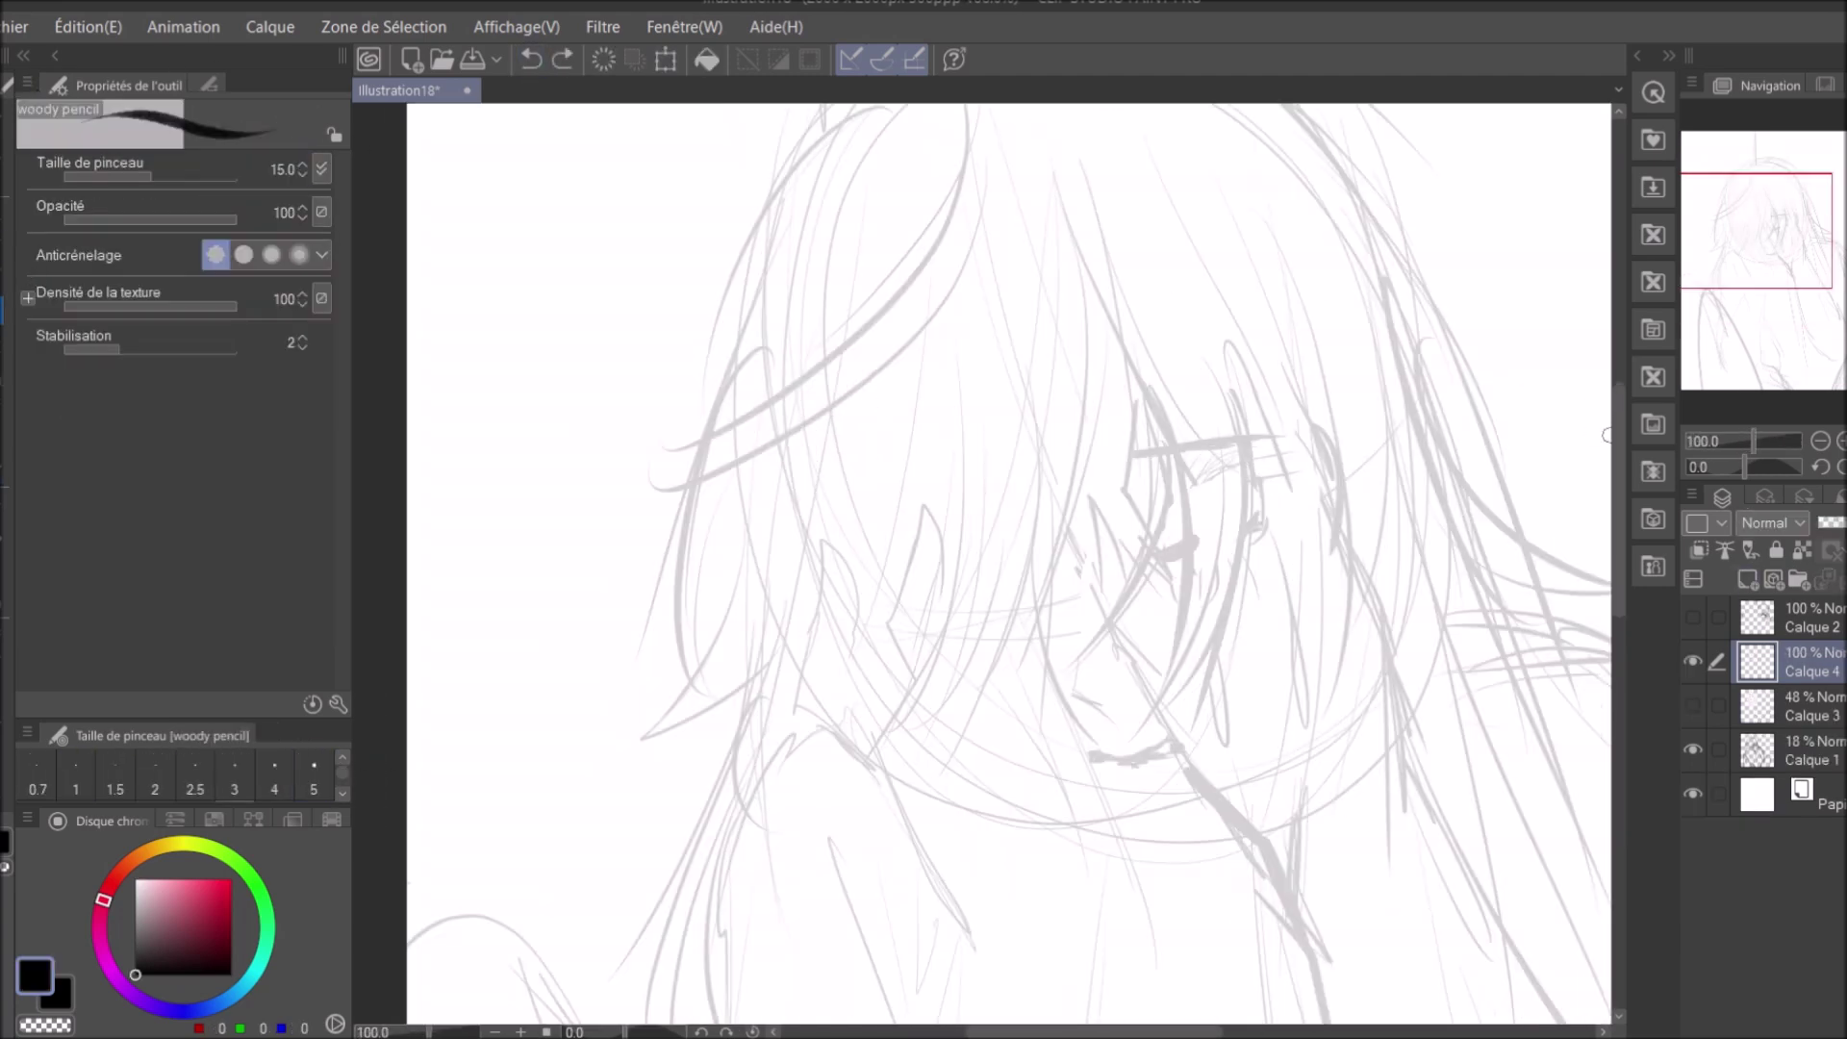
{"action": "scroll", "coordinate": [1594, 433], "scroll_direction": "up", "scroll_amount": 3}
{"action": "key", "text": "bracketleft"}
{"action": "key", "text": "bracketleft"}
{"action": "mouse_move", "coordinate": [804, 366]}
{"action": "left_mouse_down"}
{"action": "mouse_move", "coordinate": [962, 275]}
{"action": "mouse_move", "coordinate": [1270, 281]}
{"action": "mouse_move", "coordinate": [1390, 375]}
{"action": "left_mouse_up"}
{"action": "scroll", "coordinate": [997, 562], "scroll_direction": "down", "scroll_amount": 2}
{"action": "scroll", "coordinate": [976, 430], "scroll_direction": "up", "scroll_amount": 1}
{"action": "left_click_drag", "start_coordinate": [979, 413], "coordinate": [947, 672]}
{"action": "scroll", "coordinate": [1121, 525], "scroll_direction": "down", "scroll_amount": 2}
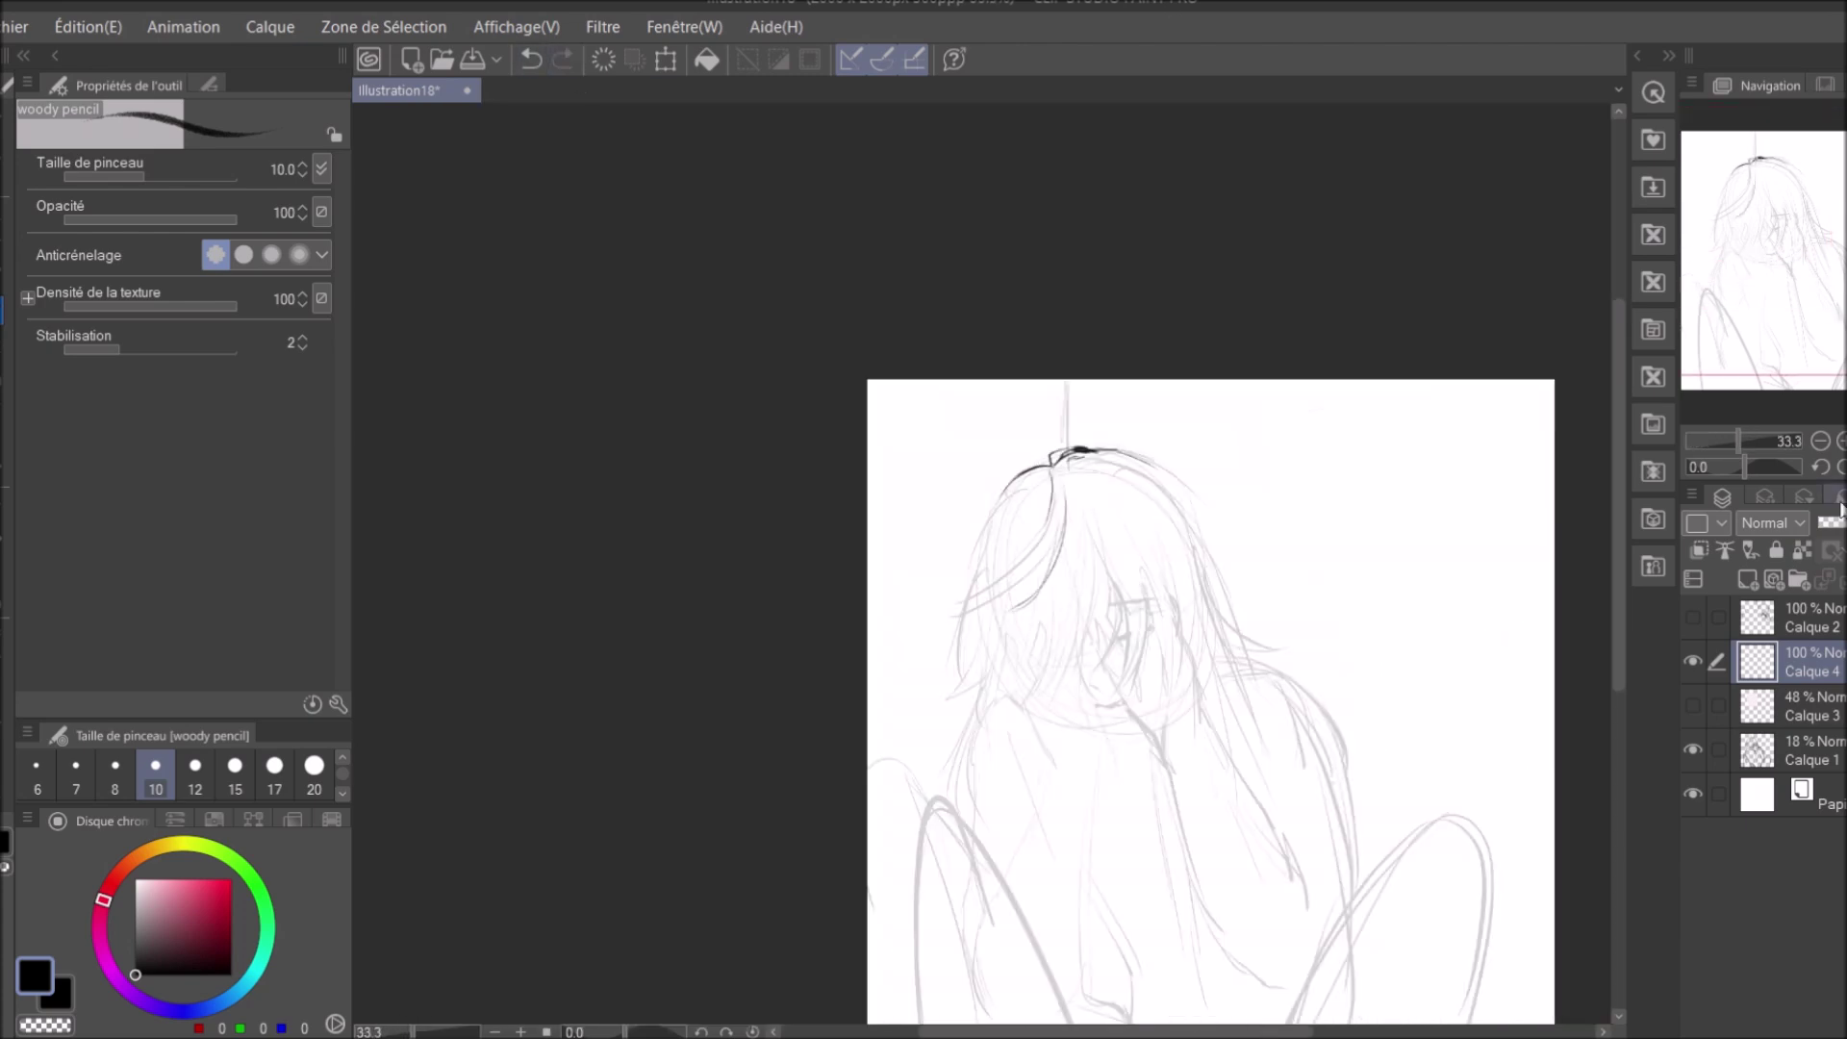
Sketch the outer side contour of the hair and the lock sweeping across it from the parting.
{"action": "scroll", "coordinate": [1121, 525], "scroll_direction": "up", "scroll_amount": 1}
{"action": "left_click_drag", "start_coordinate": [885, 404], "coordinate": [1063, 641]}
{"action": "left_click_drag", "start_coordinate": [957, 442], "coordinate": [1017, 575]}
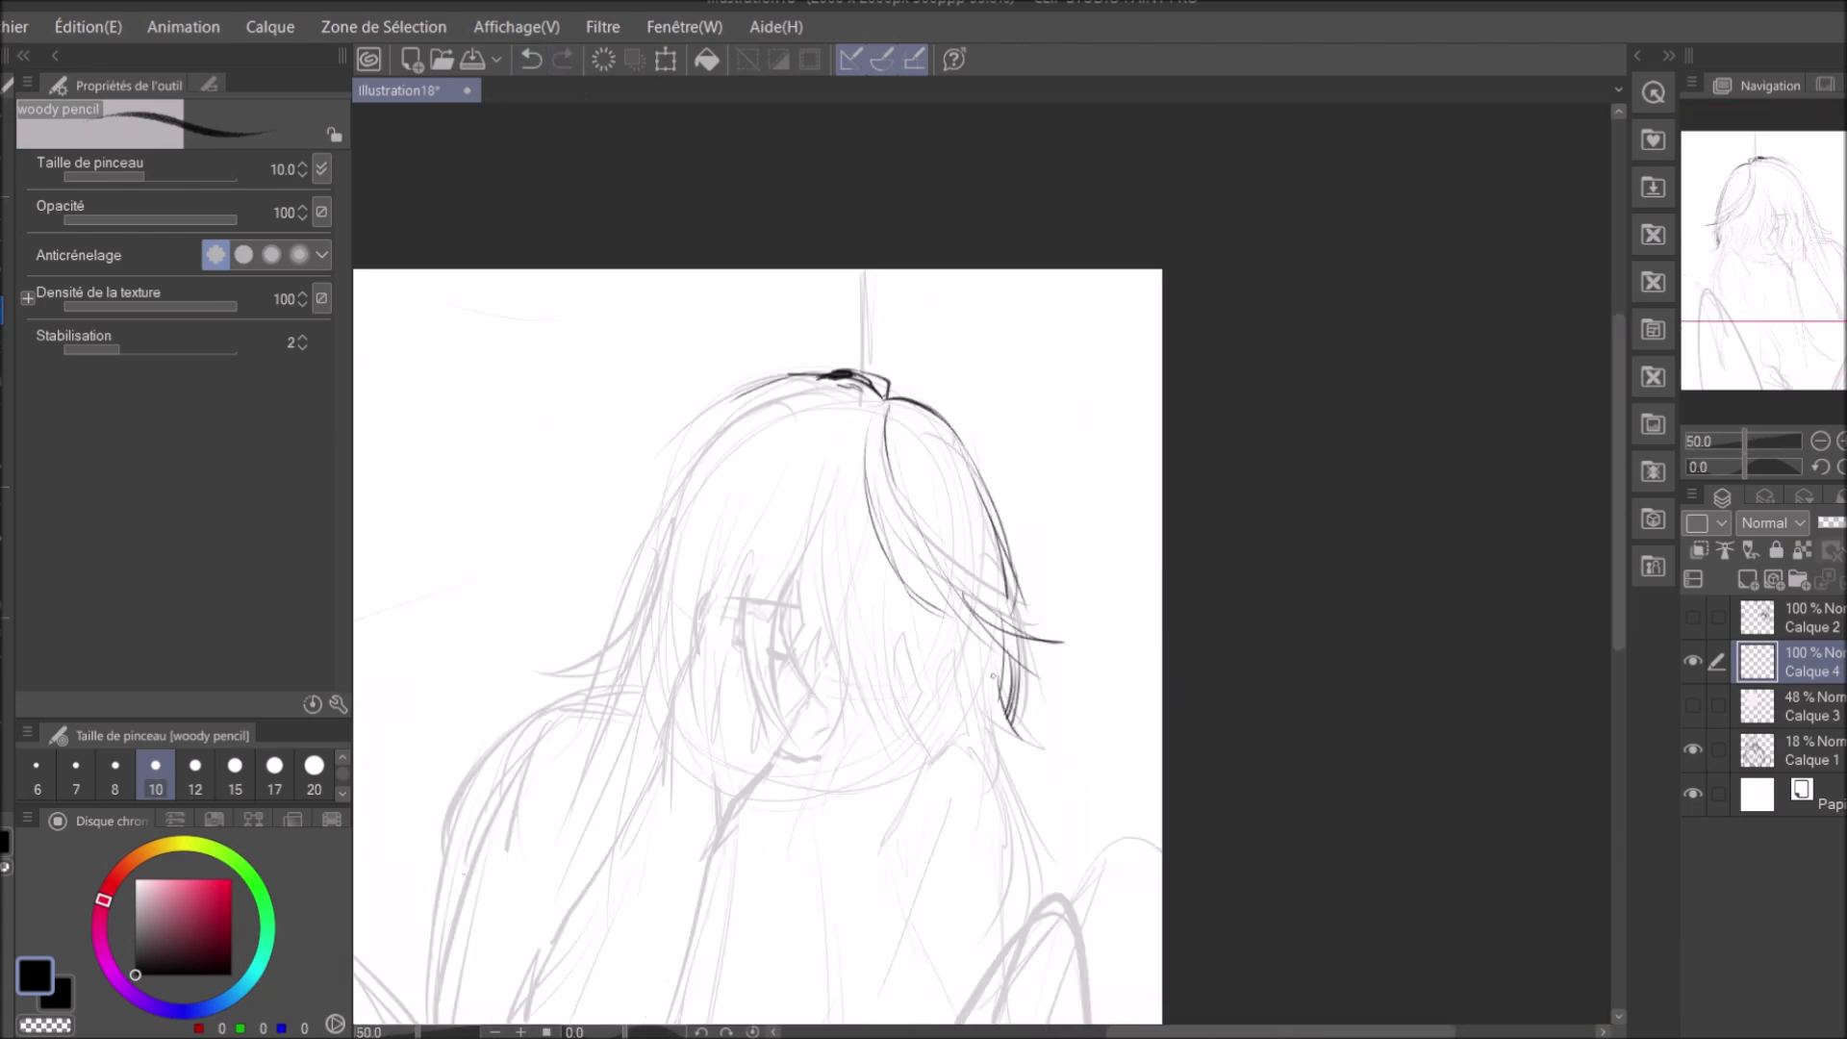
Draw the long central lock and the pointed strand tips along the lower edge of the side hair.
{"action": "left_click_drag", "start_coordinate": [986, 747], "coordinate": [1026, 801]}
{"action": "mouse_move", "coordinate": [899, 464]}
{"action": "left_mouse_down"}
{"action": "mouse_move", "coordinate": [862, 584]}
{"action": "mouse_move", "coordinate": [948, 819]}
{"action": "left_mouse_up"}
{"action": "left_click_drag", "start_coordinate": [909, 673], "coordinate": [928, 835]}
{"action": "scroll", "coordinate": [952, 674], "scroll_direction": "up", "scroll_amount": 1}
{"action": "left_click_drag", "start_coordinate": [926, 595], "coordinate": [991, 829]}
{"action": "left_click_drag", "start_coordinate": [1005, 640], "coordinate": [982, 799]}
{"action": "left_click_drag", "start_coordinate": [1017, 695], "coordinate": [1041, 833]}
{"action": "scroll", "coordinate": [1058, 827], "scroll_direction": "up", "scroll_amount": 3}
{"action": "left_click_drag", "start_coordinate": [937, 694], "coordinate": [875, 861]}
{"action": "scroll", "coordinate": [935, 740], "scroll_direction": "down", "scroll_amount": 2}
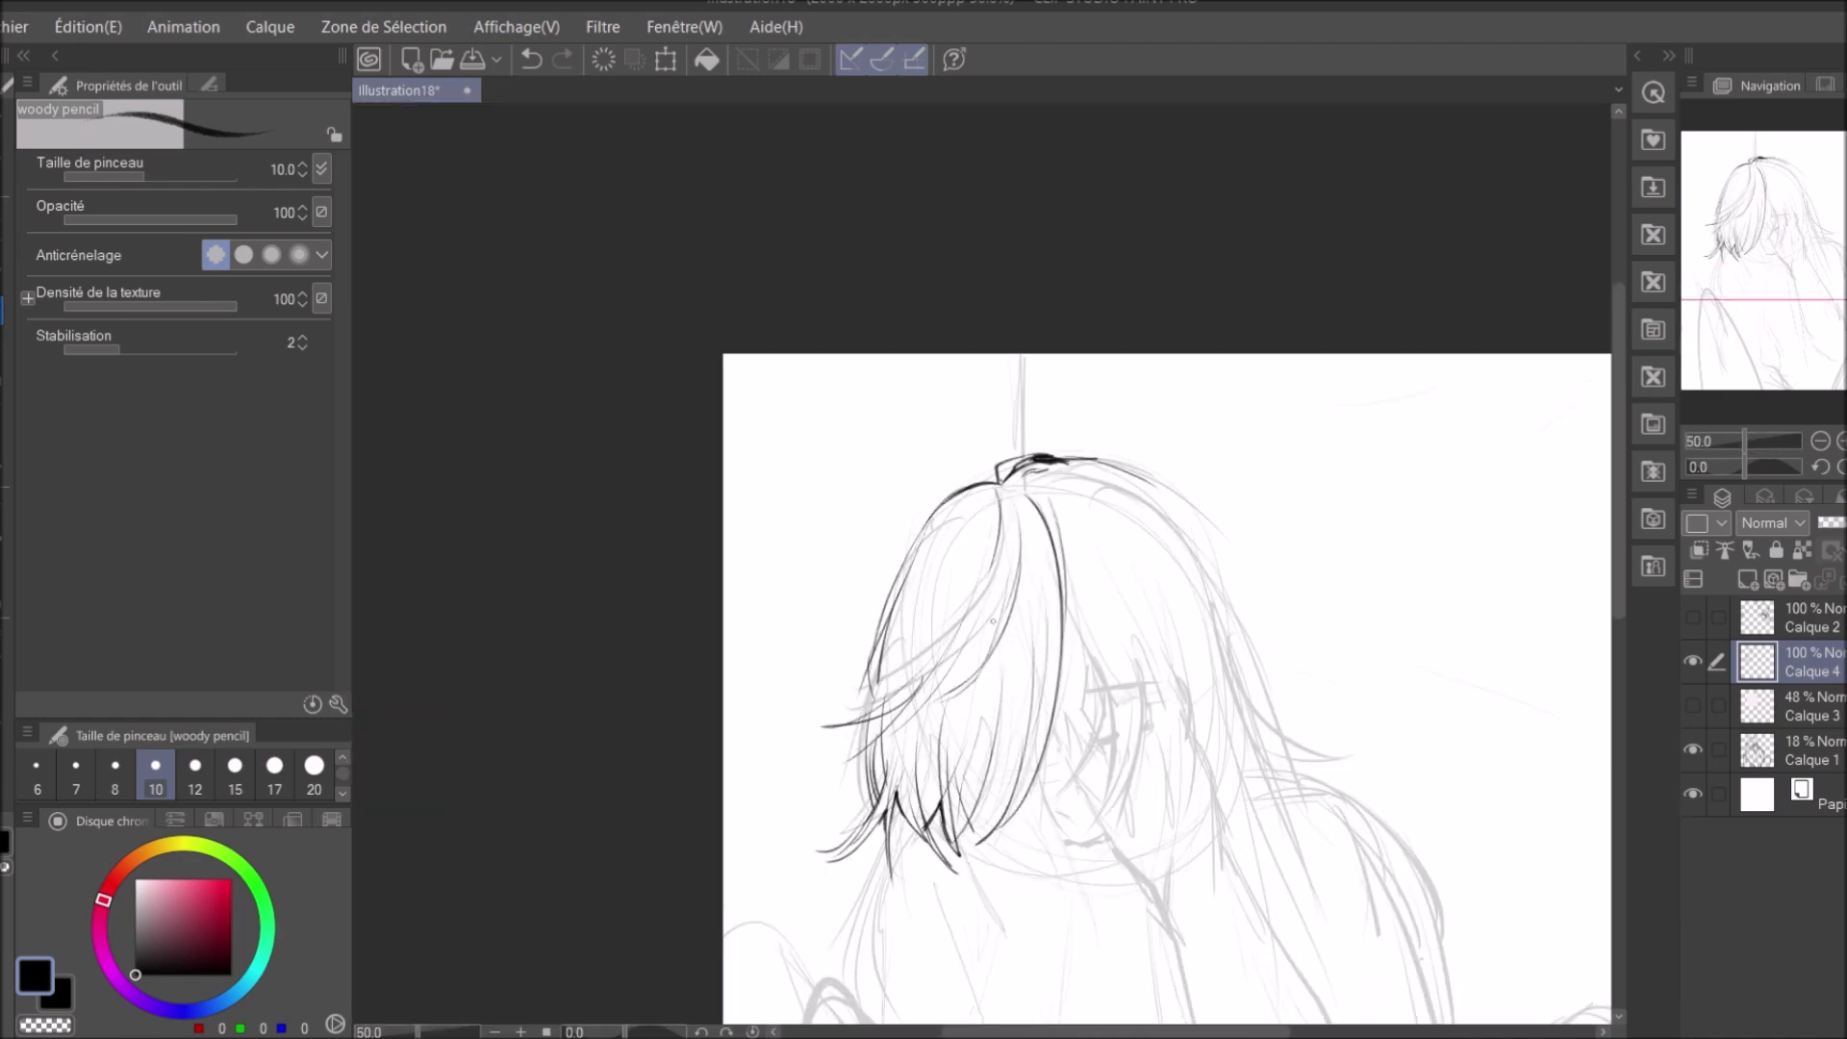
Hatch shading onto the side hair and darken the root area and the sweeping lock.
{"action": "left_click_drag", "start_coordinate": [899, 724], "coordinate": [950, 700]}
{"action": "left_click_drag", "start_coordinate": [953, 437], "coordinate": [897, 531]}
{"action": "mouse_move", "coordinate": [933, 478]}
{"action": "left_mouse_down"}
{"action": "mouse_move", "coordinate": [868, 625]}
{"action": "mouse_move", "coordinate": [914, 619]}
{"action": "left_mouse_up"}
{"action": "left_click_drag", "start_coordinate": [921, 536], "coordinate": [876, 613]}
{"action": "left_click_drag", "start_coordinate": [993, 420], "coordinate": [963, 451]}
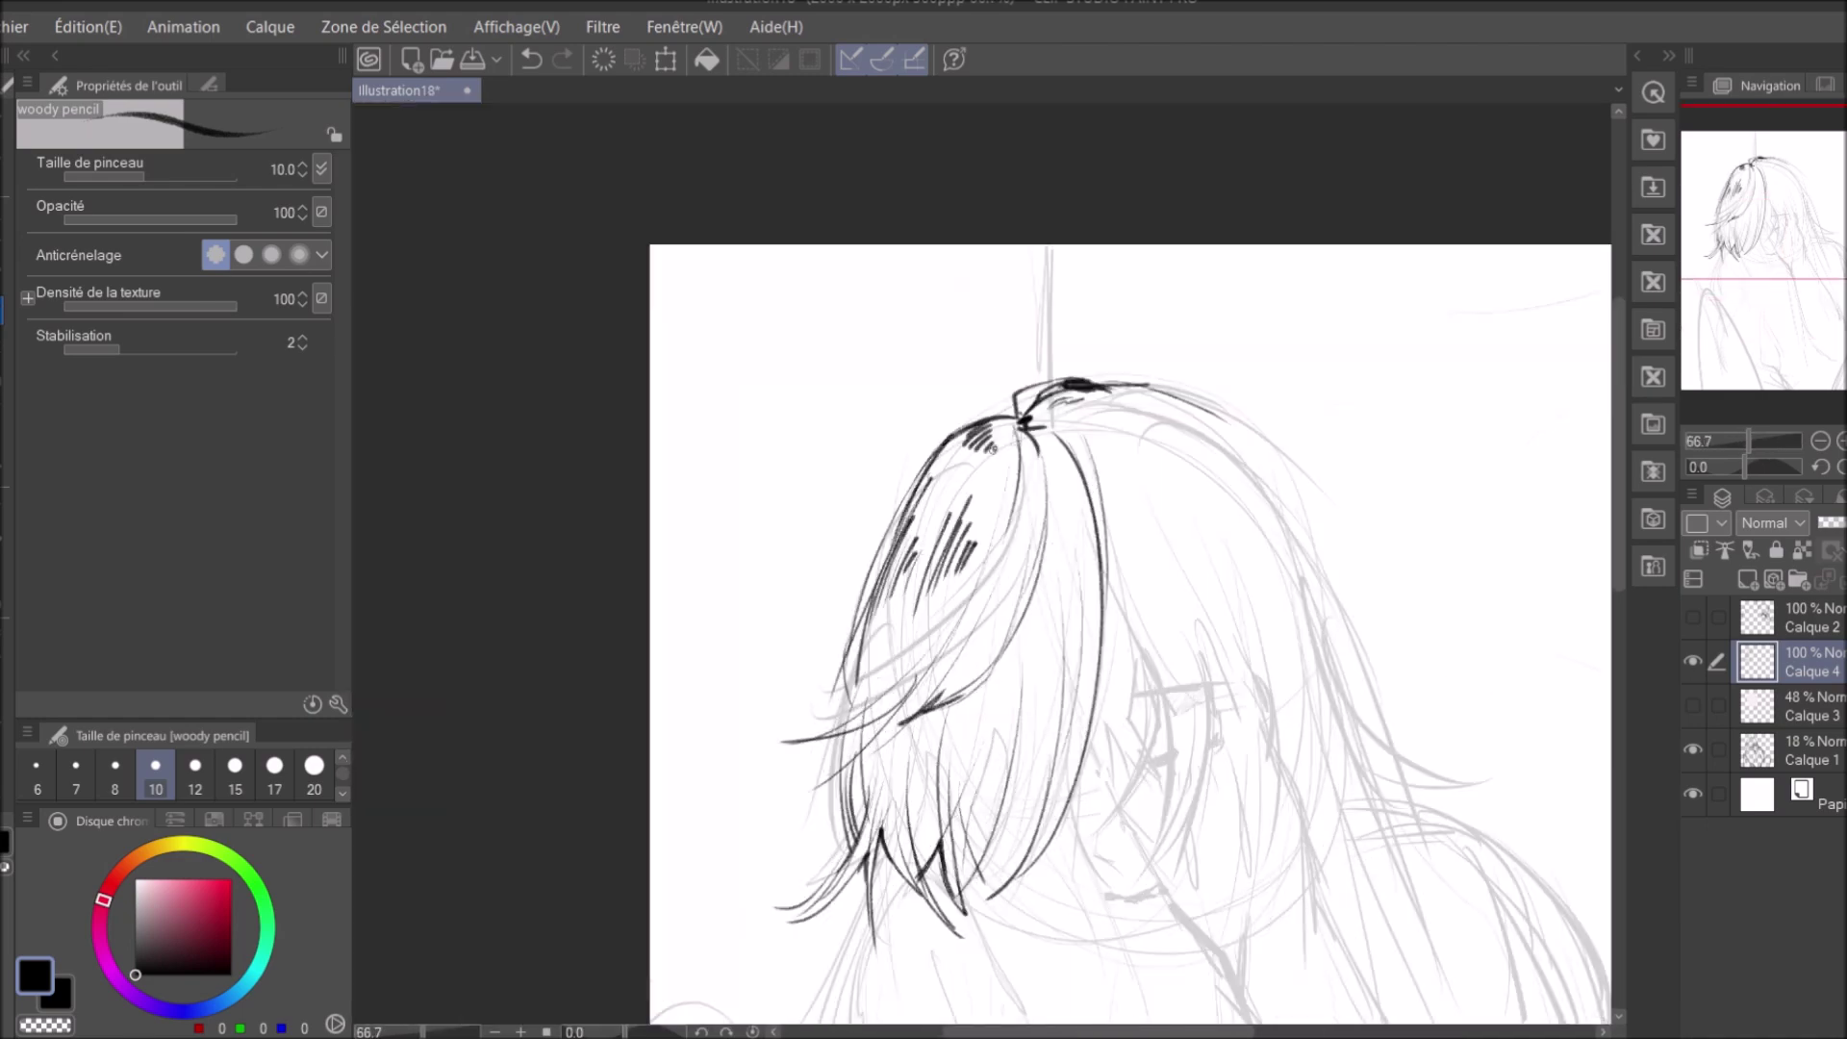
{"action": "scroll", "coordinate": [952, 500], "scroll_direction": "up", "scroll_amount": 1}
{"action": "left_click_drag", "start_coordinate": [886, 643], "coordinate": [916, 740]}
{"action": "scroll", "coordinate": [916, 741], "scroll_direction": "down", "scroll_amount": 4}
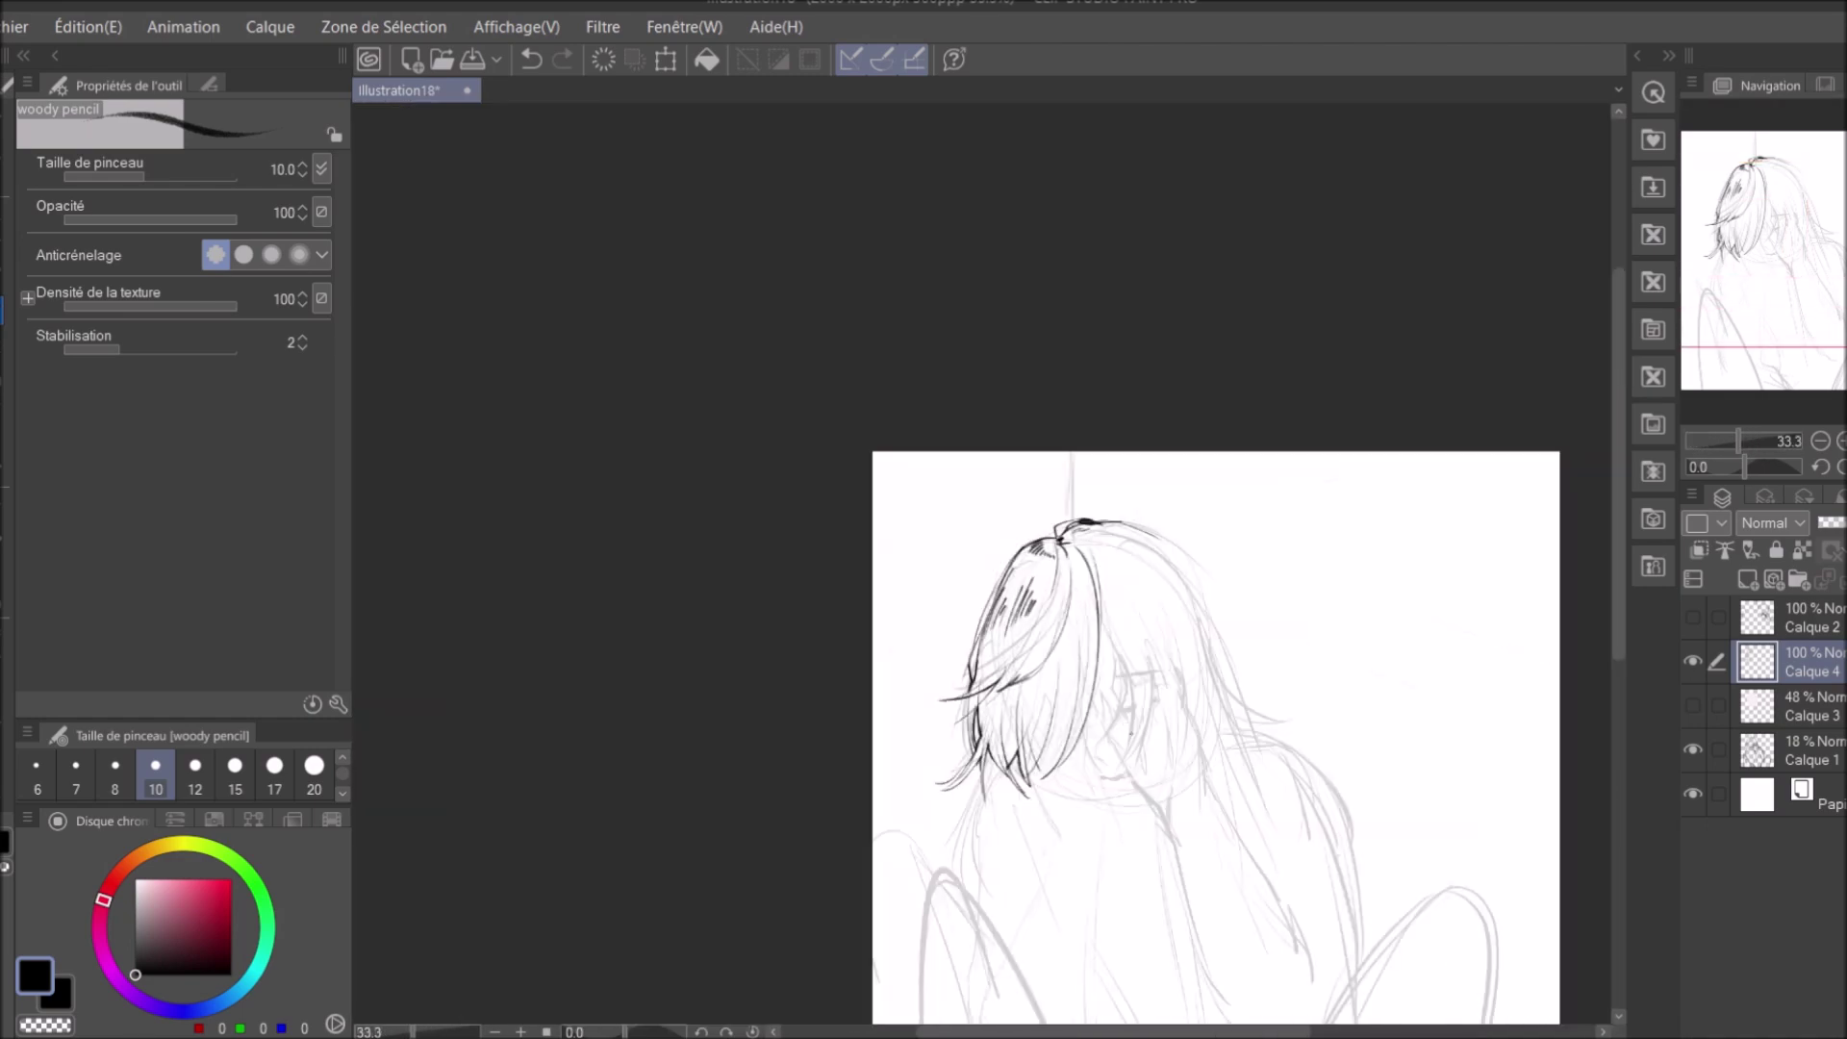
Reduce the rough sketch layer's opacity to 11% and return to the woody pencil on the line layer.
{"action": "scroll", "coordinate": [1099, 659], "scroll_direction": "up", "scroll_amount": 2}
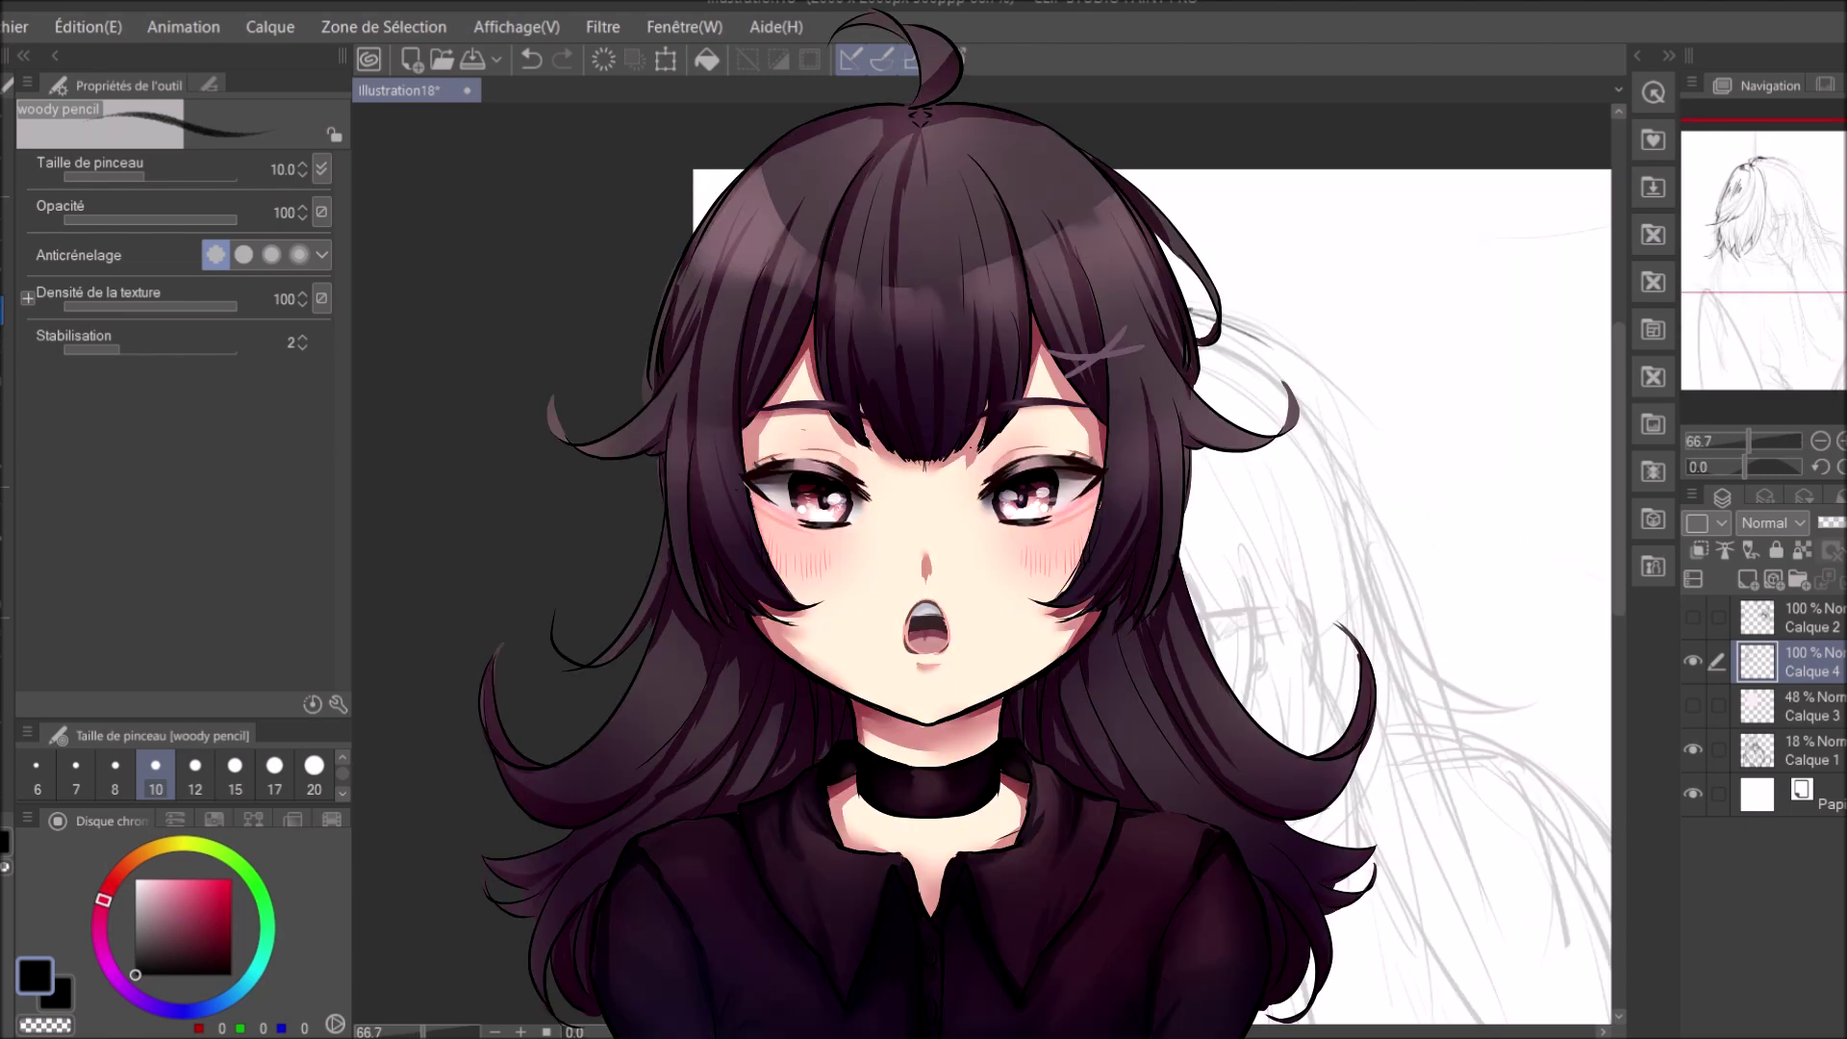
{"action": "key", "text": "e"}
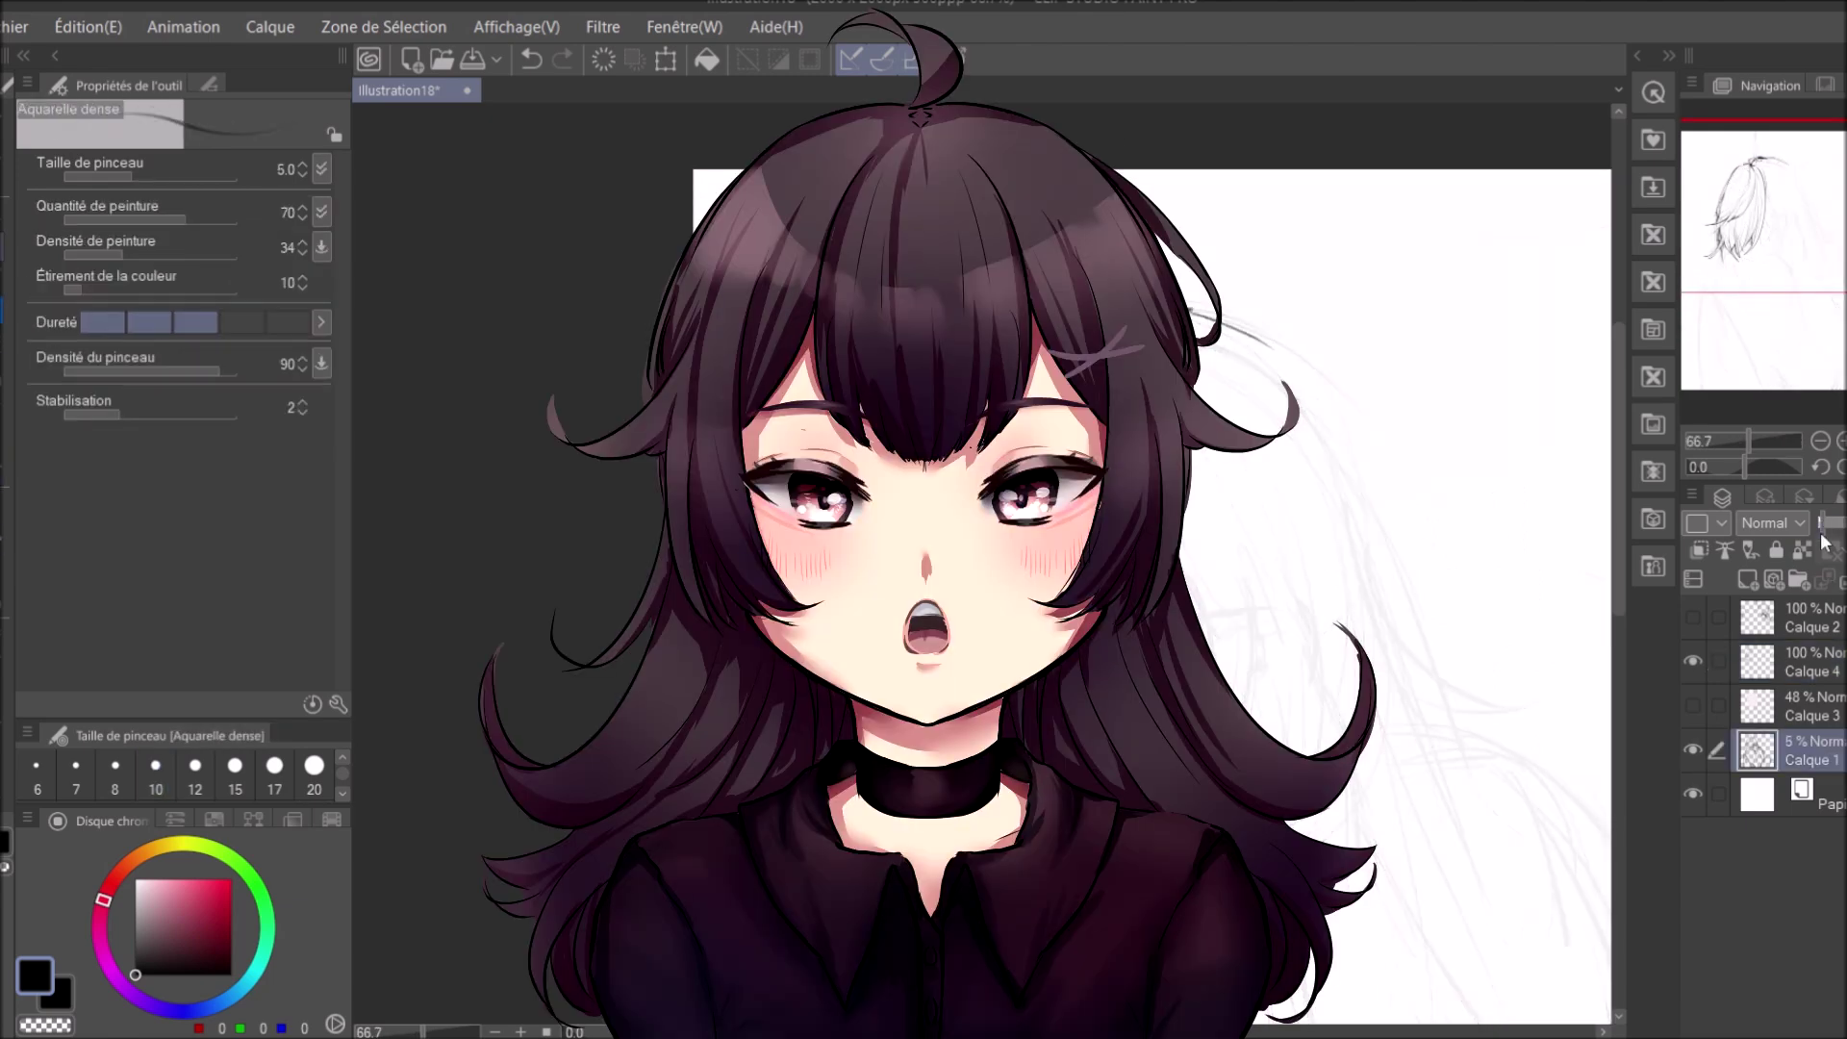
{"action": "key", "text": "p"}
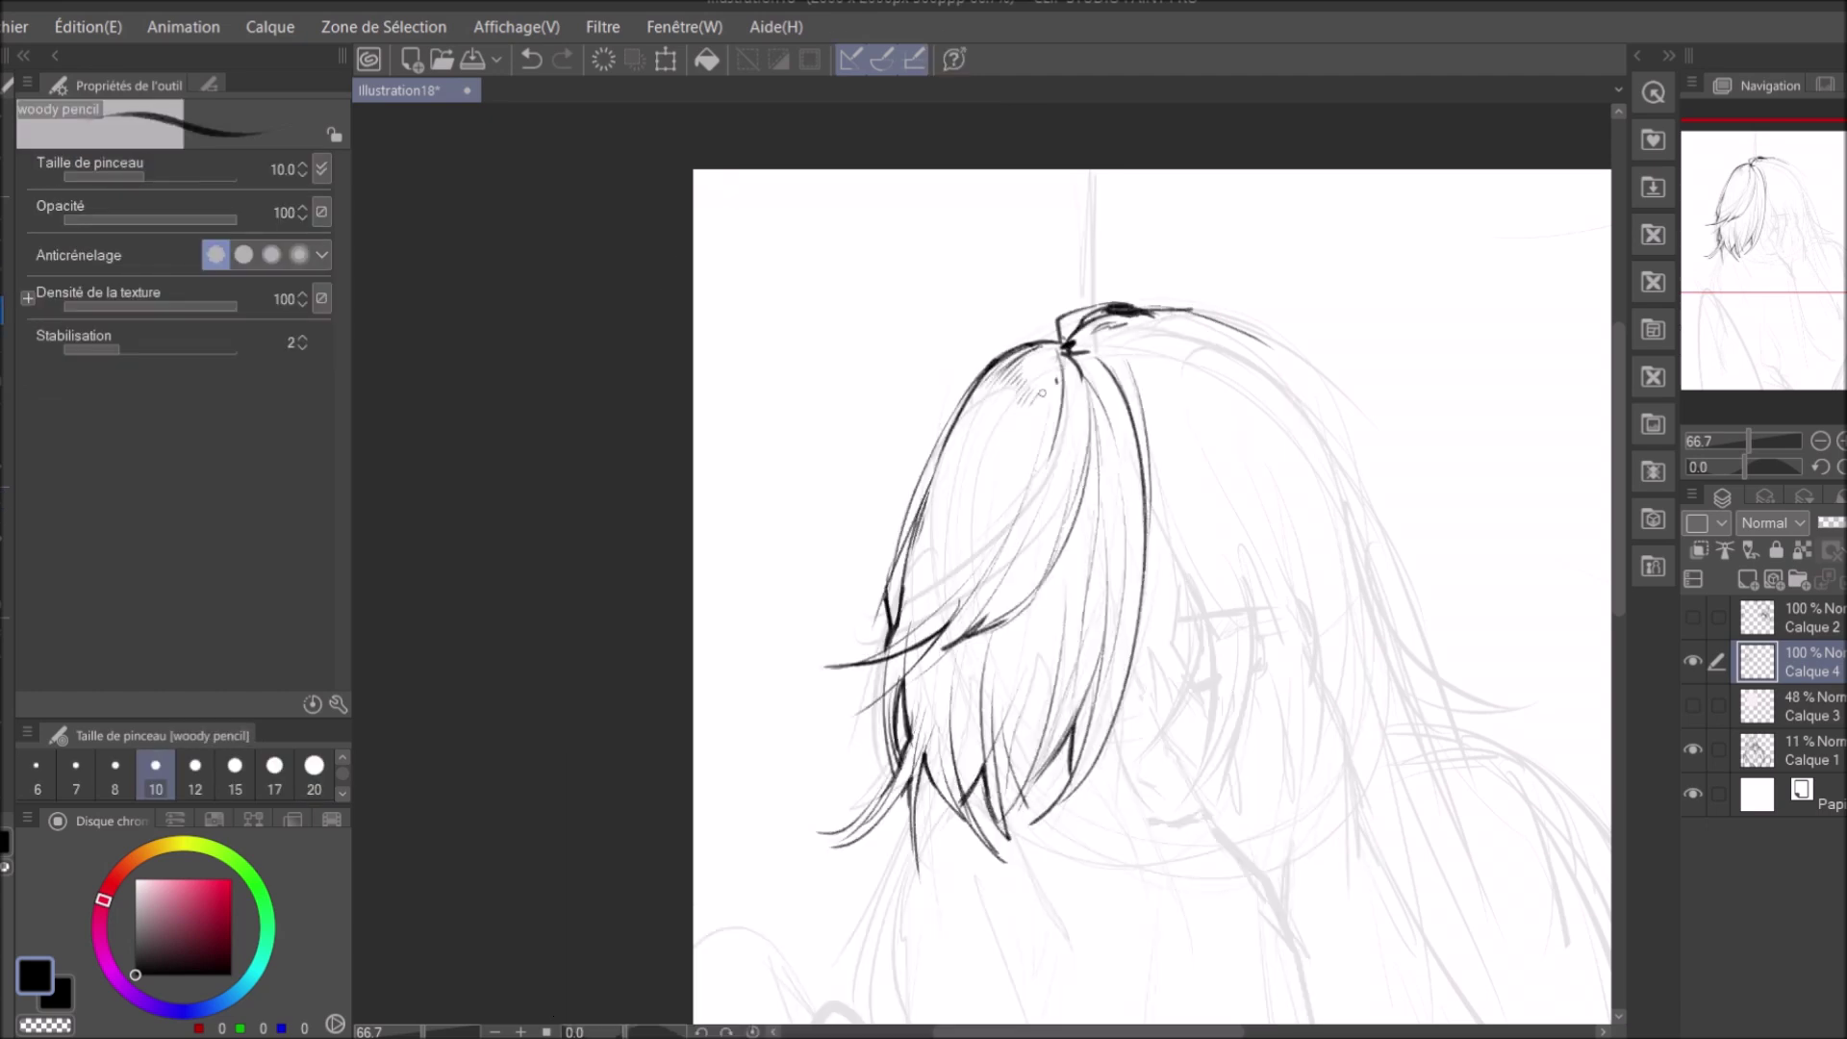
Add thin inner strands below the parting and another lock beside the central one.
{"action": "left_click_drag", "start_coordinate": [1016, 401], "coordinate": [955, 585]}
{"action": "left_click_drag", "start_coordinate": [1019, 413], "coordinate": [970, 600]}
{"action": "left_click_drag", "start_coordinate": [989, 416], "coordinate": [952, 350]}
{"action": "left_click_drag", "start_coordinate": [1133, 462], "coordinate": [1122, 681]}
{"action": "left_click_drag", "start_coordinate": [1131, 545], "coordinate": [1114, 705]}
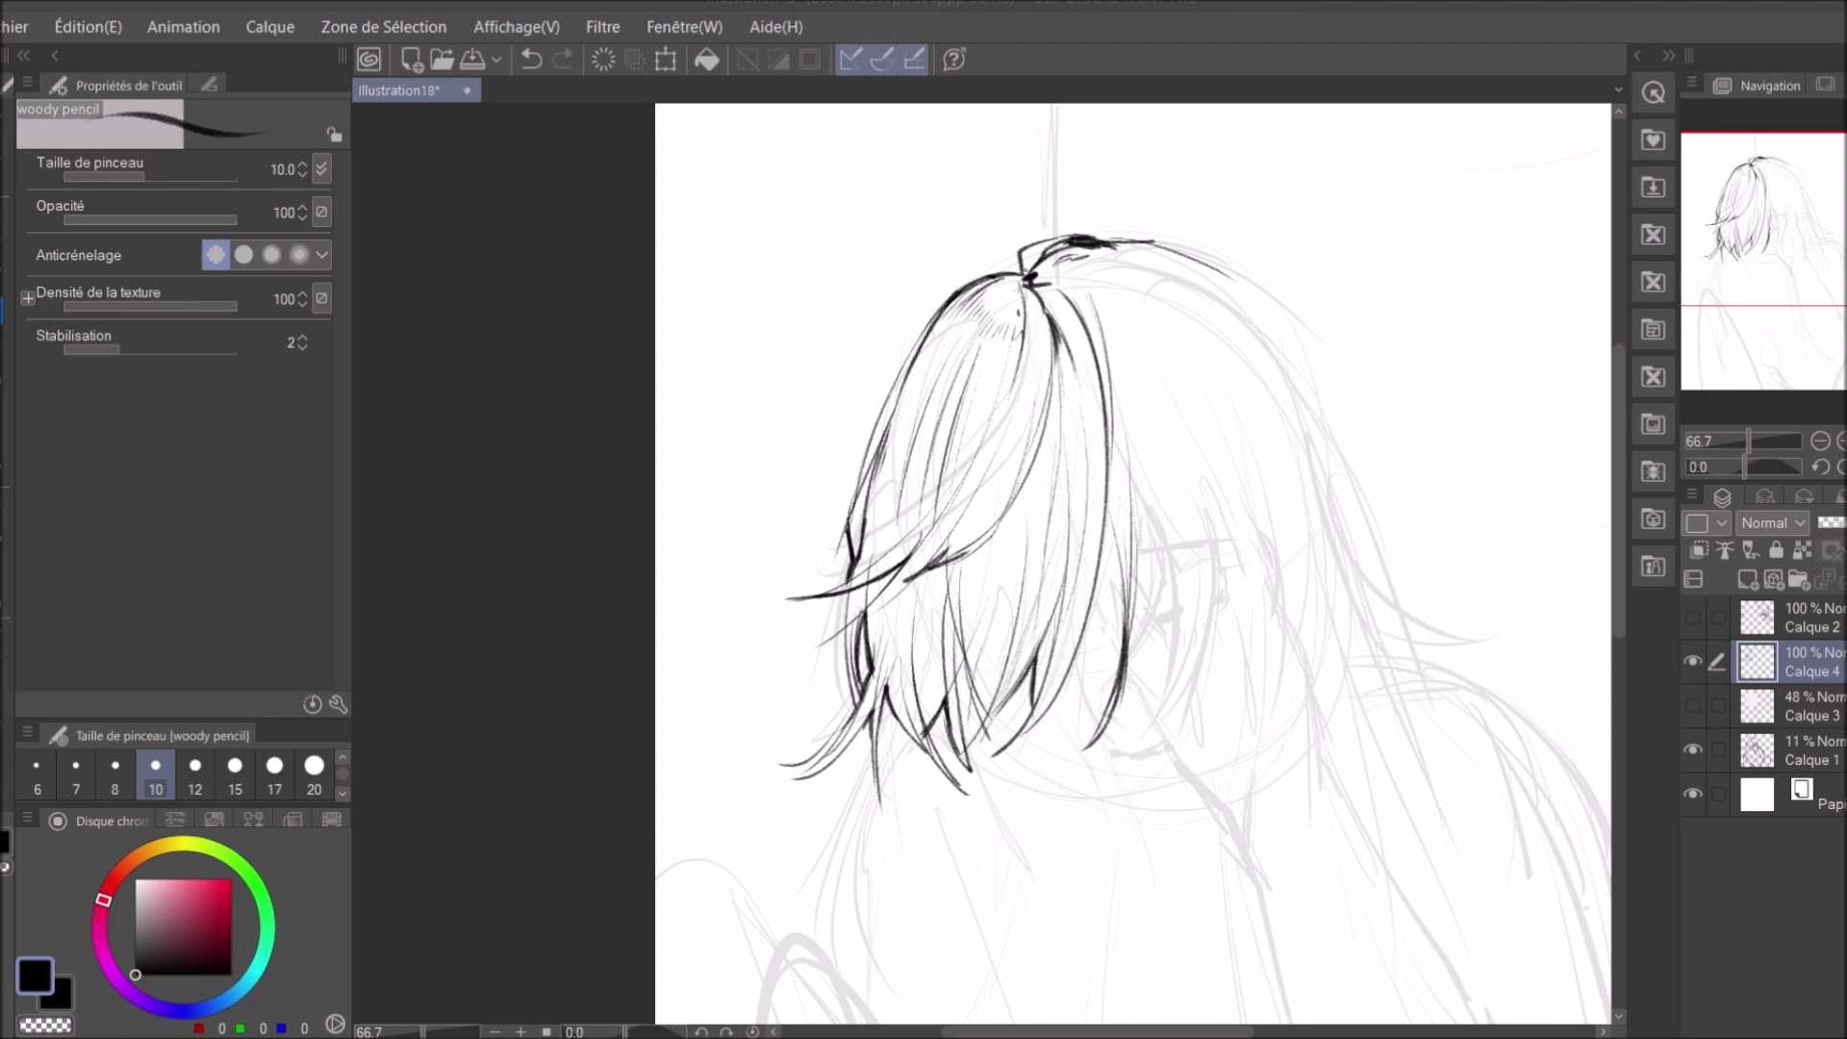
Strengthen the outer contour of the side hair and check the hair in mirrored view.
{"action": "left_click_drag", "start_coordinate": [933, 317], "coordinate": [837, 534]}
{"action": "left_click_drag", "start_coordinate": [869, 447], "coordinate": [822, 642]}
{"action": "left_click_drag", "start_coordinate": [850, 560], "coordinate": [827, 712]}
{"action": "key", "text": "ctrl+minus"}
{"action": "key", "text": "ctrl+minus"}
{"action": "key", "text": "ctrl+minus"}
{"action": "key", "text": "ctrl+plus"}
{"action": "key", "text": "ctrl+plus"}
{"action": "key", "text": "ctrl+plus"}
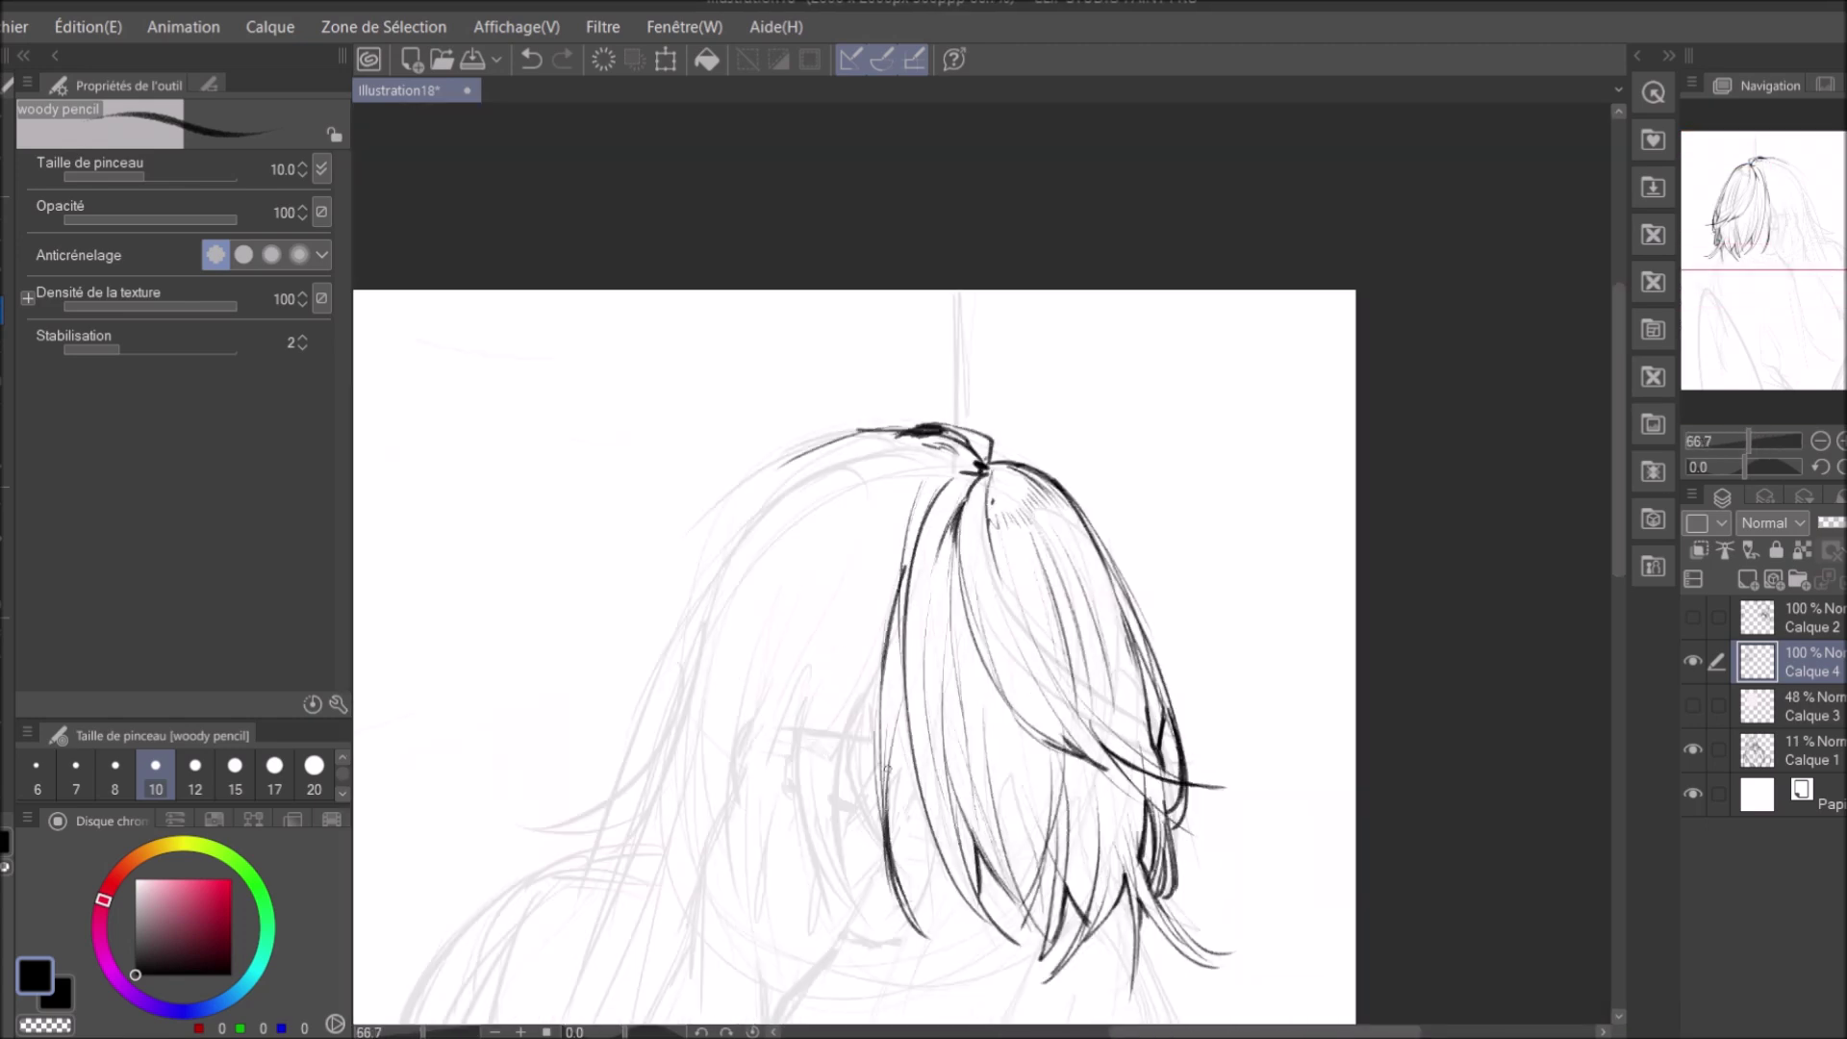
Draw the long fringe locks curving from the parting down over the face.
{"action": "key", "text": "ctrl+minus"}
{"action": "key", "text": "ctrl+plus"}
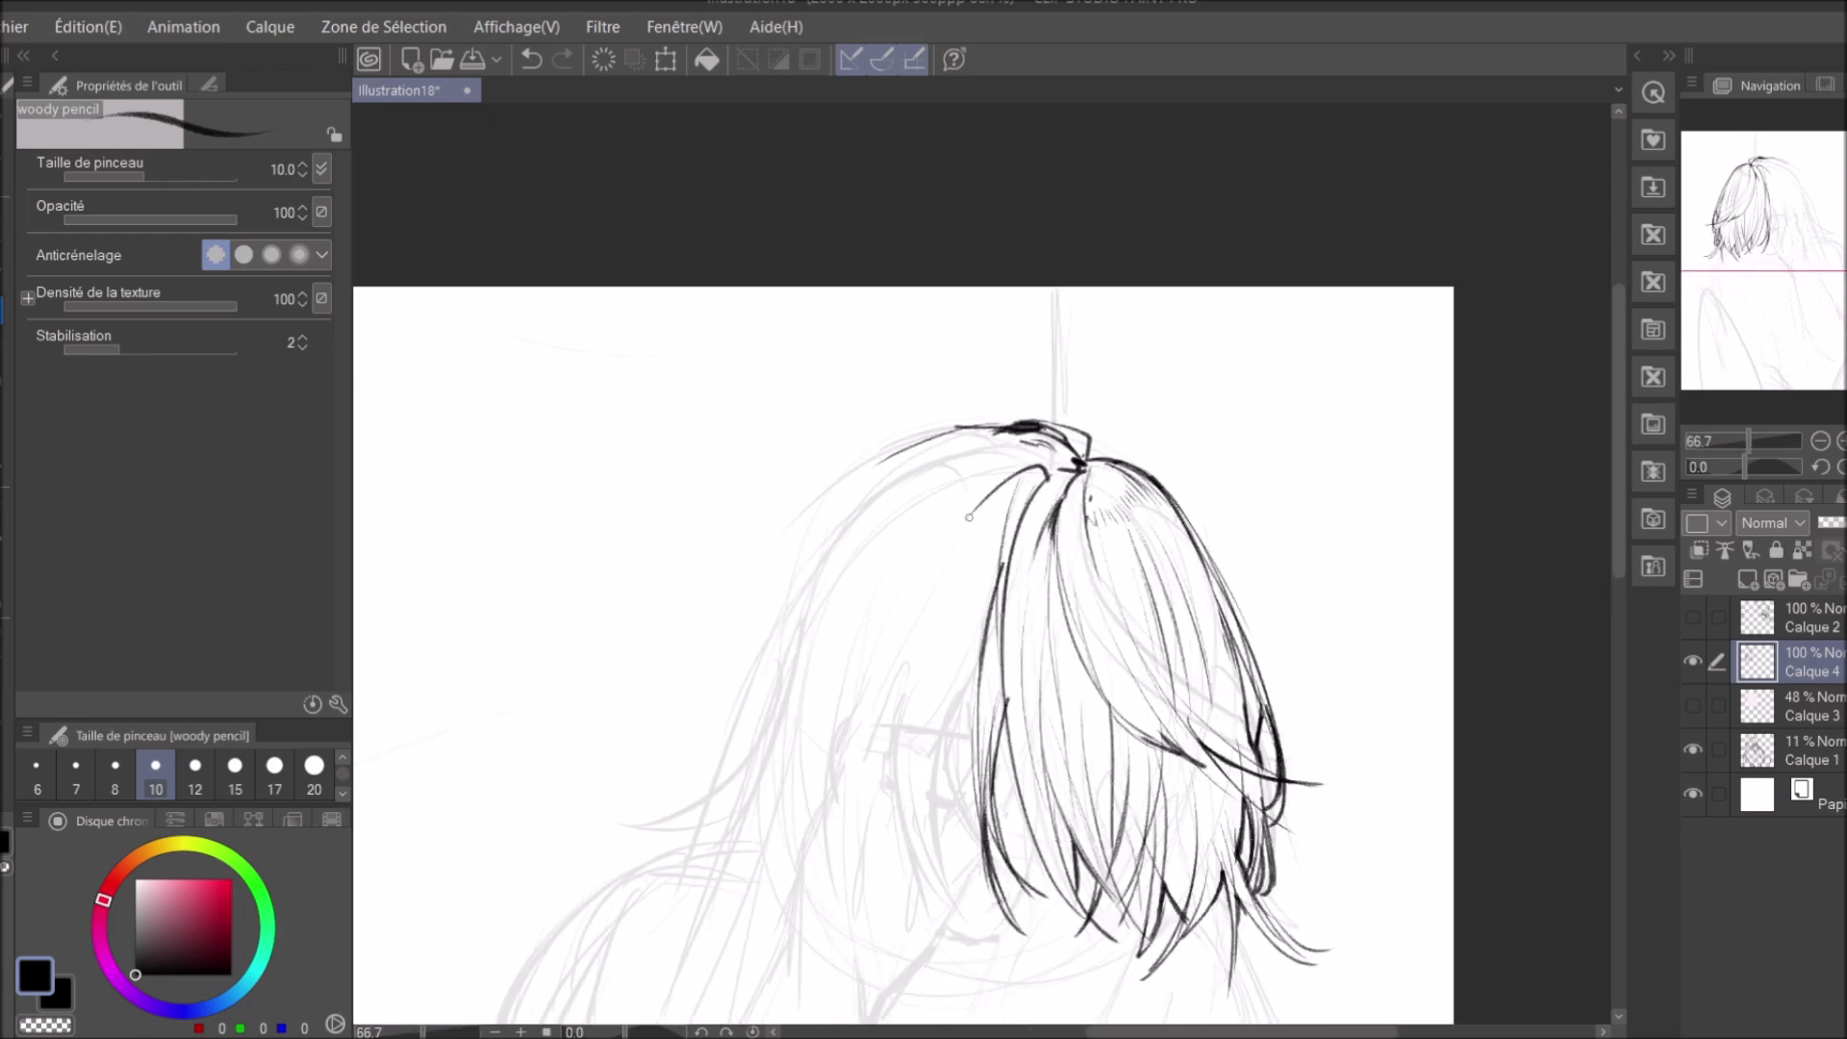
{"action": "key", "text": "ctrl+minus"}
{"action": "left_click_drag", "start_coordinate": [948, 487], "coordinate": [1066, 707]}
{"action": "left_click_drag", "start_coordinate": [1053, 574], "coordinate": [1015, 784]}
{"action": "key", "text": "ctrl+plus"}
{"action": "left_click_drag", "start_coordinate": [1027, 623], "coordinate": [1004, 796]}
{"action": "left_click_drag", "start_coordinate": [1005, 733], "coordinate": [981, 851]}
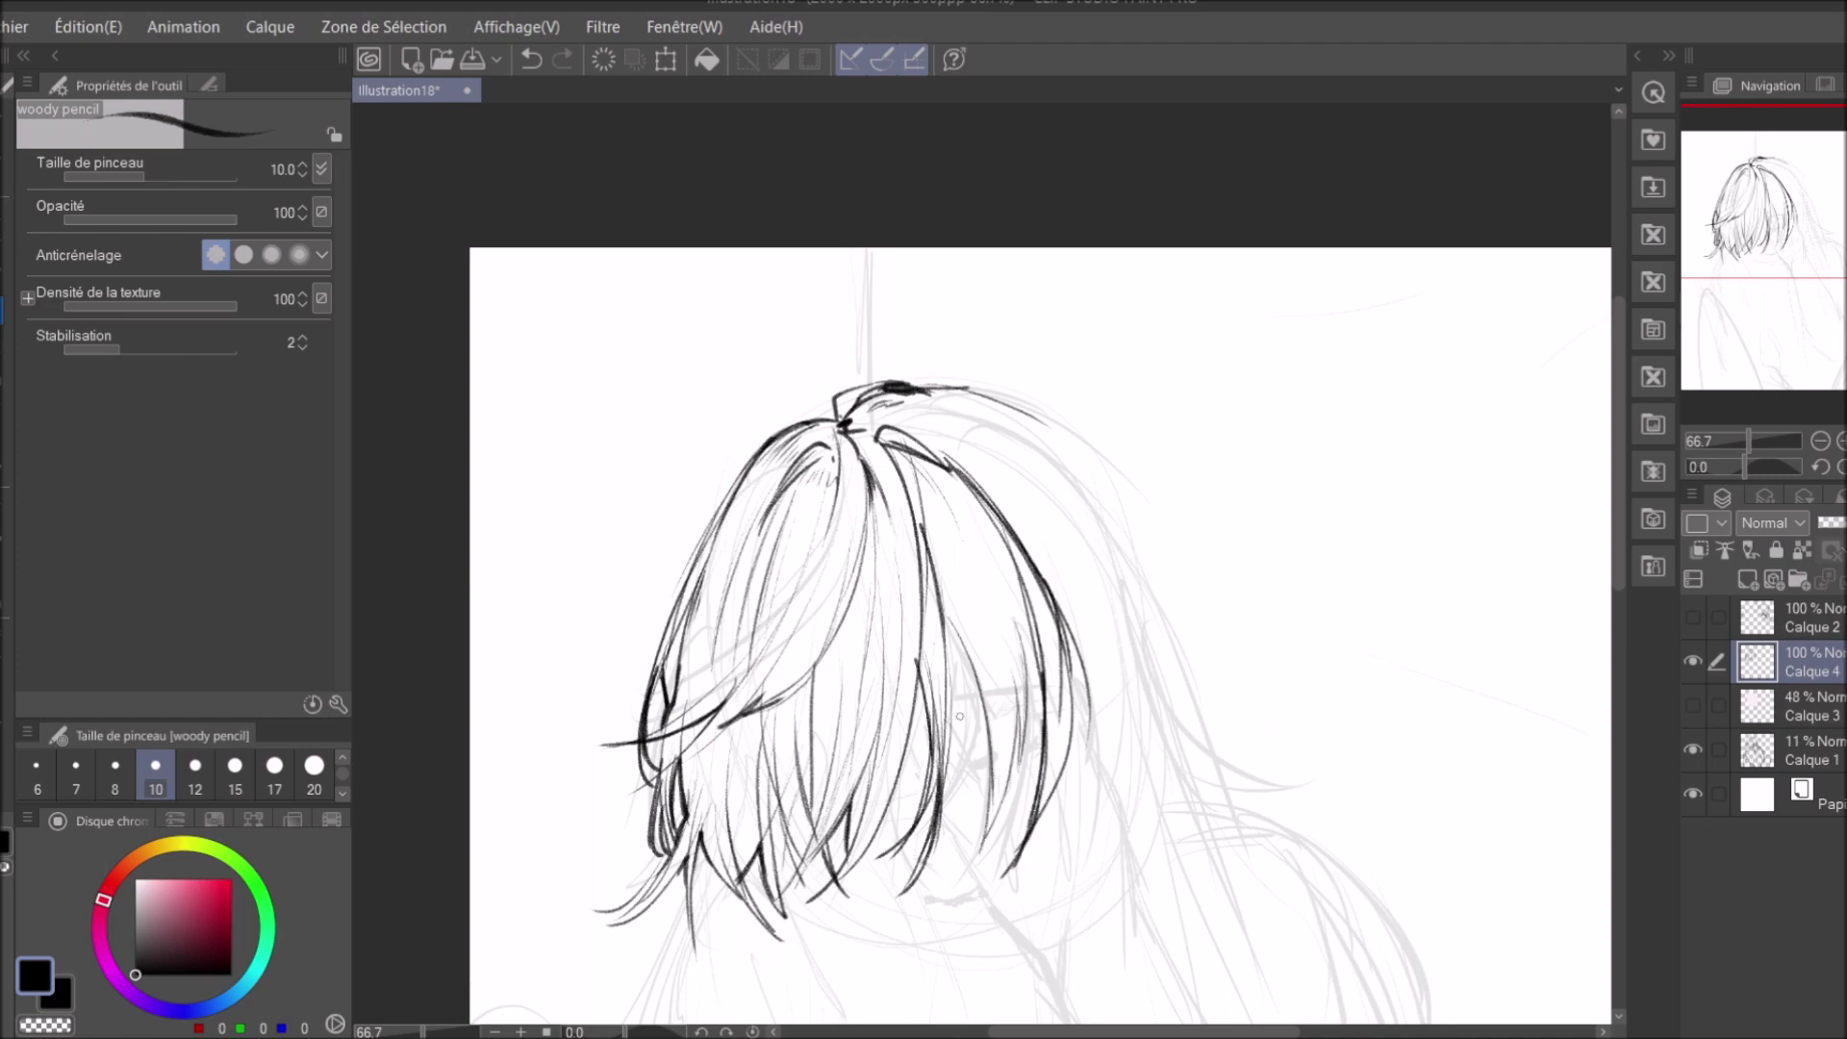
{"action": "left_click_drag", "start_coordinate": [981, 652], "coordinate": [915, 866]}
Sketch the eye behind the fringe and add more strands around it and from the crown.
{"action": "key", "text": "ctrl+minus"}
{"action": "key", "text": "ctrl+plus"}
{"action": "key", "text": "ctrl+minus"}
{"action": "key", "text": "ctrl+plus"}
{"action": "key", "text": "ctrl+plus"}
{"action": "key", "text": "ctrl+minus"}
{"action": "key", "text": "ctrl+minus"}
{"action": "key", "text": "ctrl+plus"}
{"action": "key", "text": "ctrl+minus"}
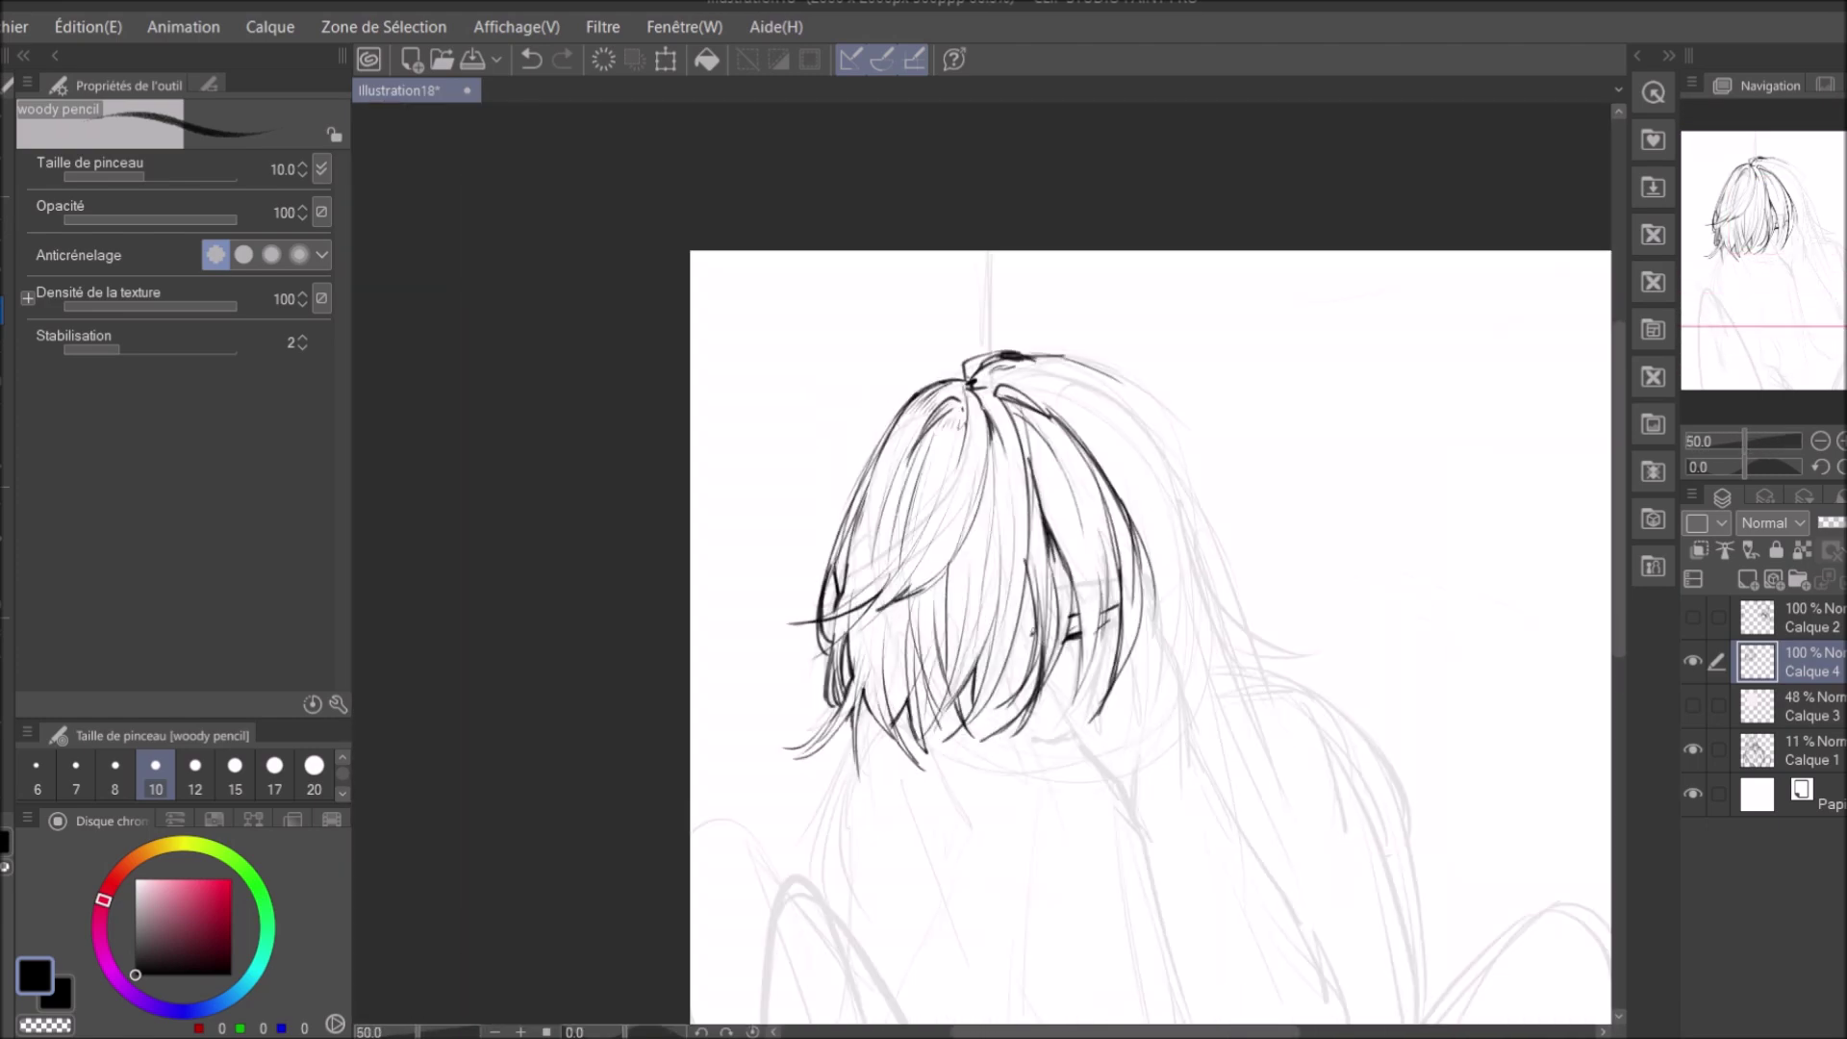
{"action": "key", "text": "ctrl+minus"}
{"action": "key", "text": "ctrl+plus"}
{"action": "key", "text": "ctrl+minus"}
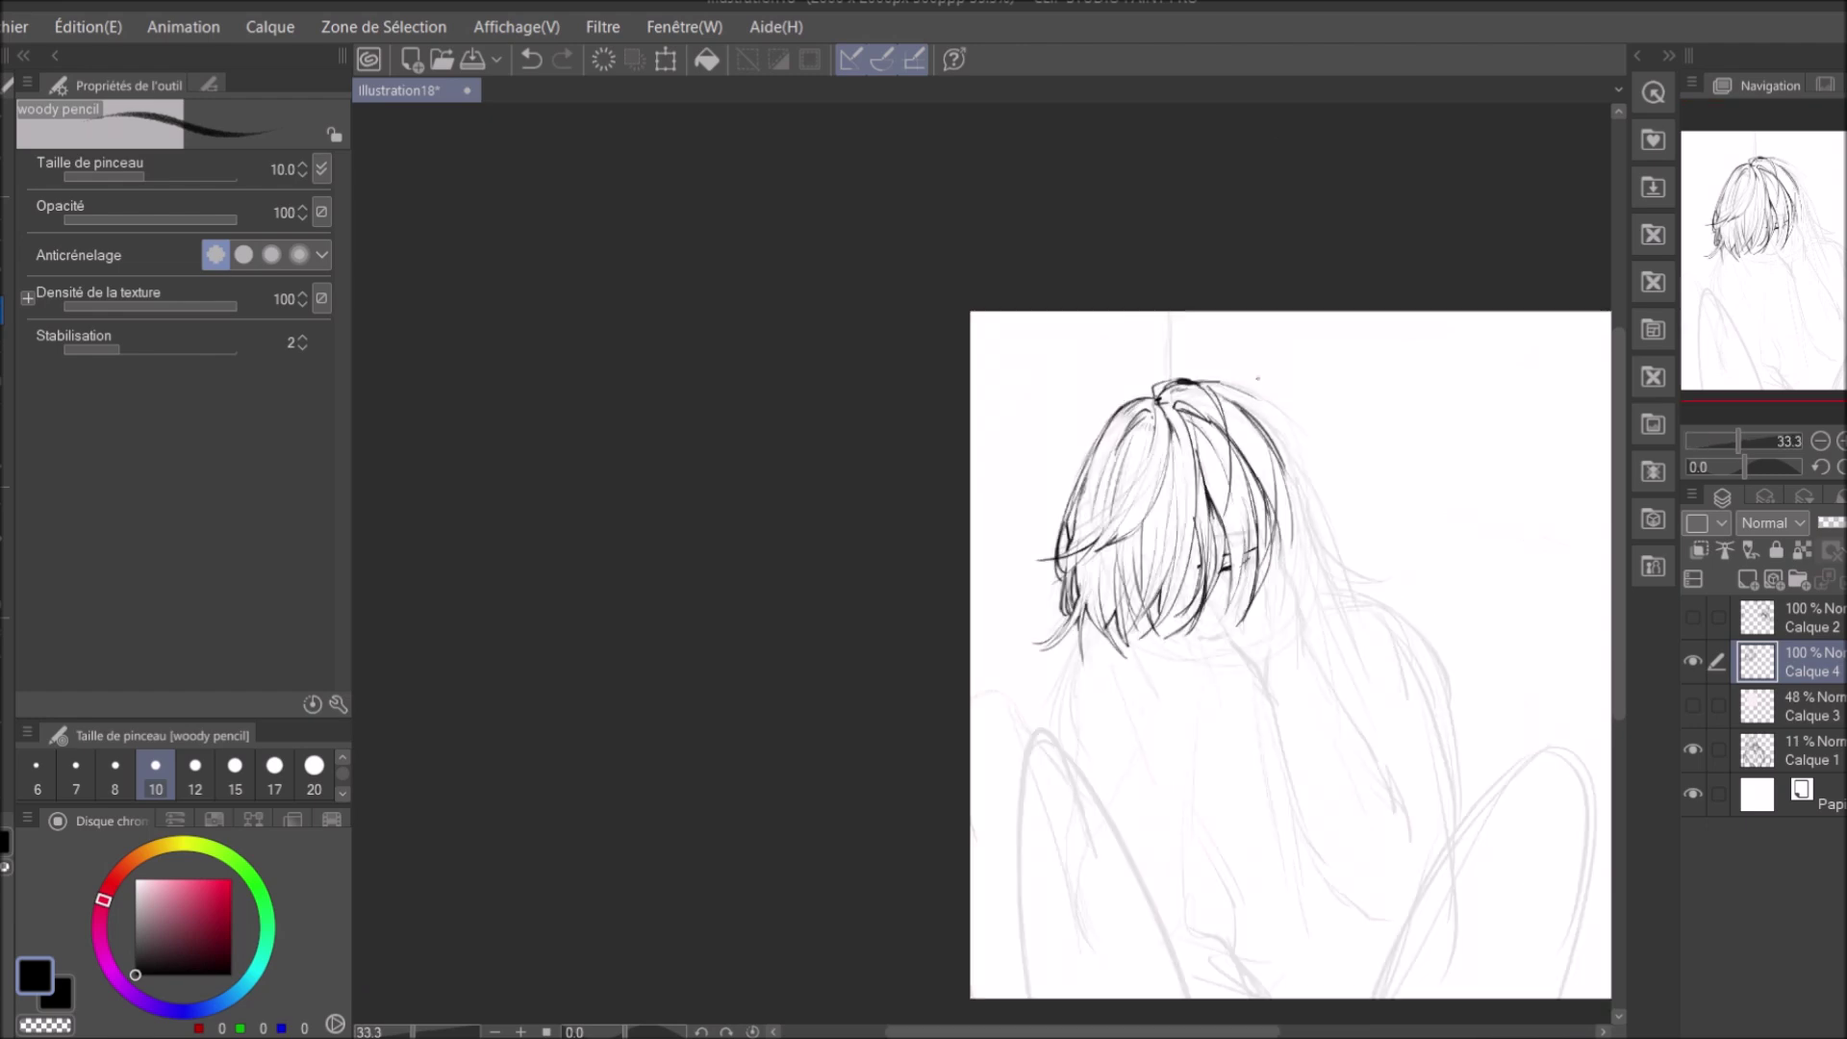
Draw the hair along the far side of the head and fill the dark gap beside the parting.
{"action": "key", "text": "ctrl+plus"}
{"action": "key", "text": "ctrl+plus"}
{"action": "key", "text": "ctrl+plus"}
{"action": "key", "text": "ctrl+minus"}
{"action": "key", "text": "ctrl+plus"}
{"action": "key", "text": "ctrl+plus"}
{"action": "key", "text": "ctrl+minus"}
{"action": "key", "text": "ctrl+plus"}
{"action": "key", "text": "ctrl+minus"}
{"action": "key", "text": "ctrl+minus"}
{"action": "key", "text": "ctrl+minus"}
{"action": "key", "text": "ctrl+plus"}
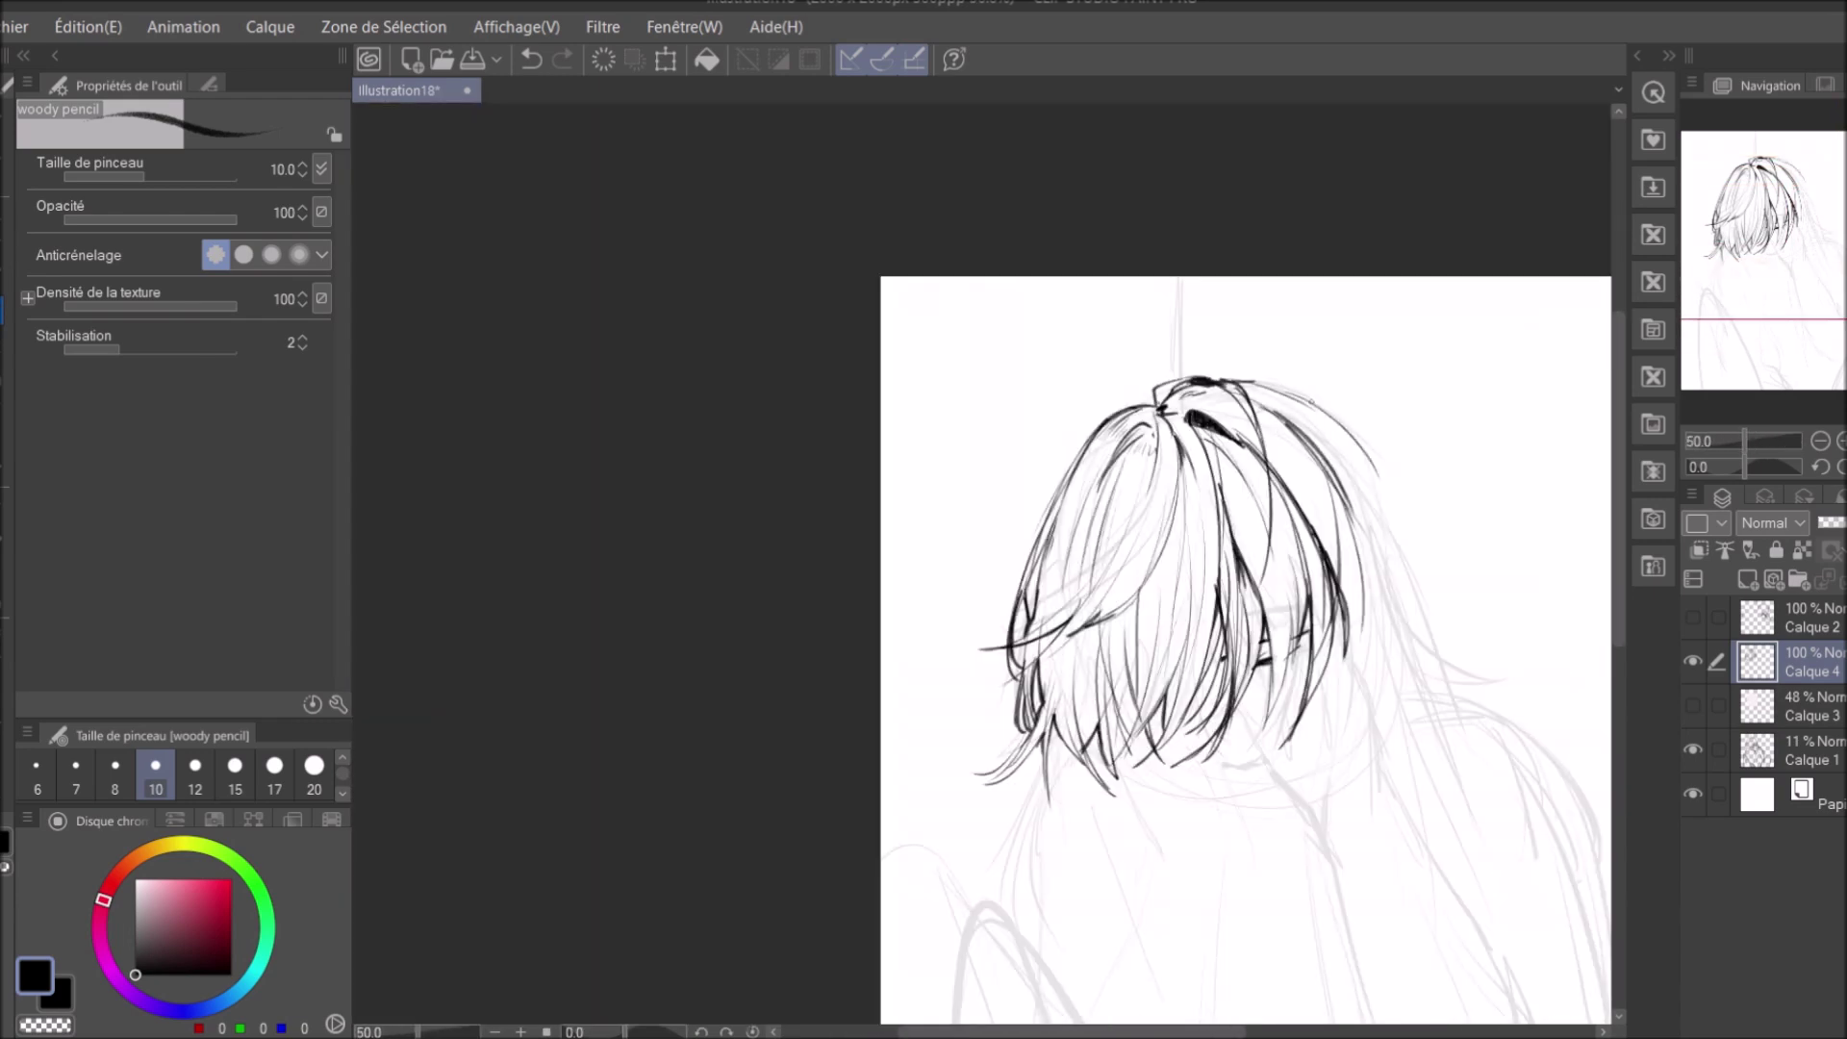
{"action": "key", "text": "ctrl+minus"}
{"action": "key", "text": "ctrl+minus"}
{"action": "key", "text": "ctrl+plus"}
Add a new layer and sketch fingers gripping the side hair, with lines leading to the wrist.
{"action": "key", "text": "ctrl+shift+n"}
{"action": "key", "text": "ctrl+plus"}
{"action": "key", "text": "ctrl+plus"}
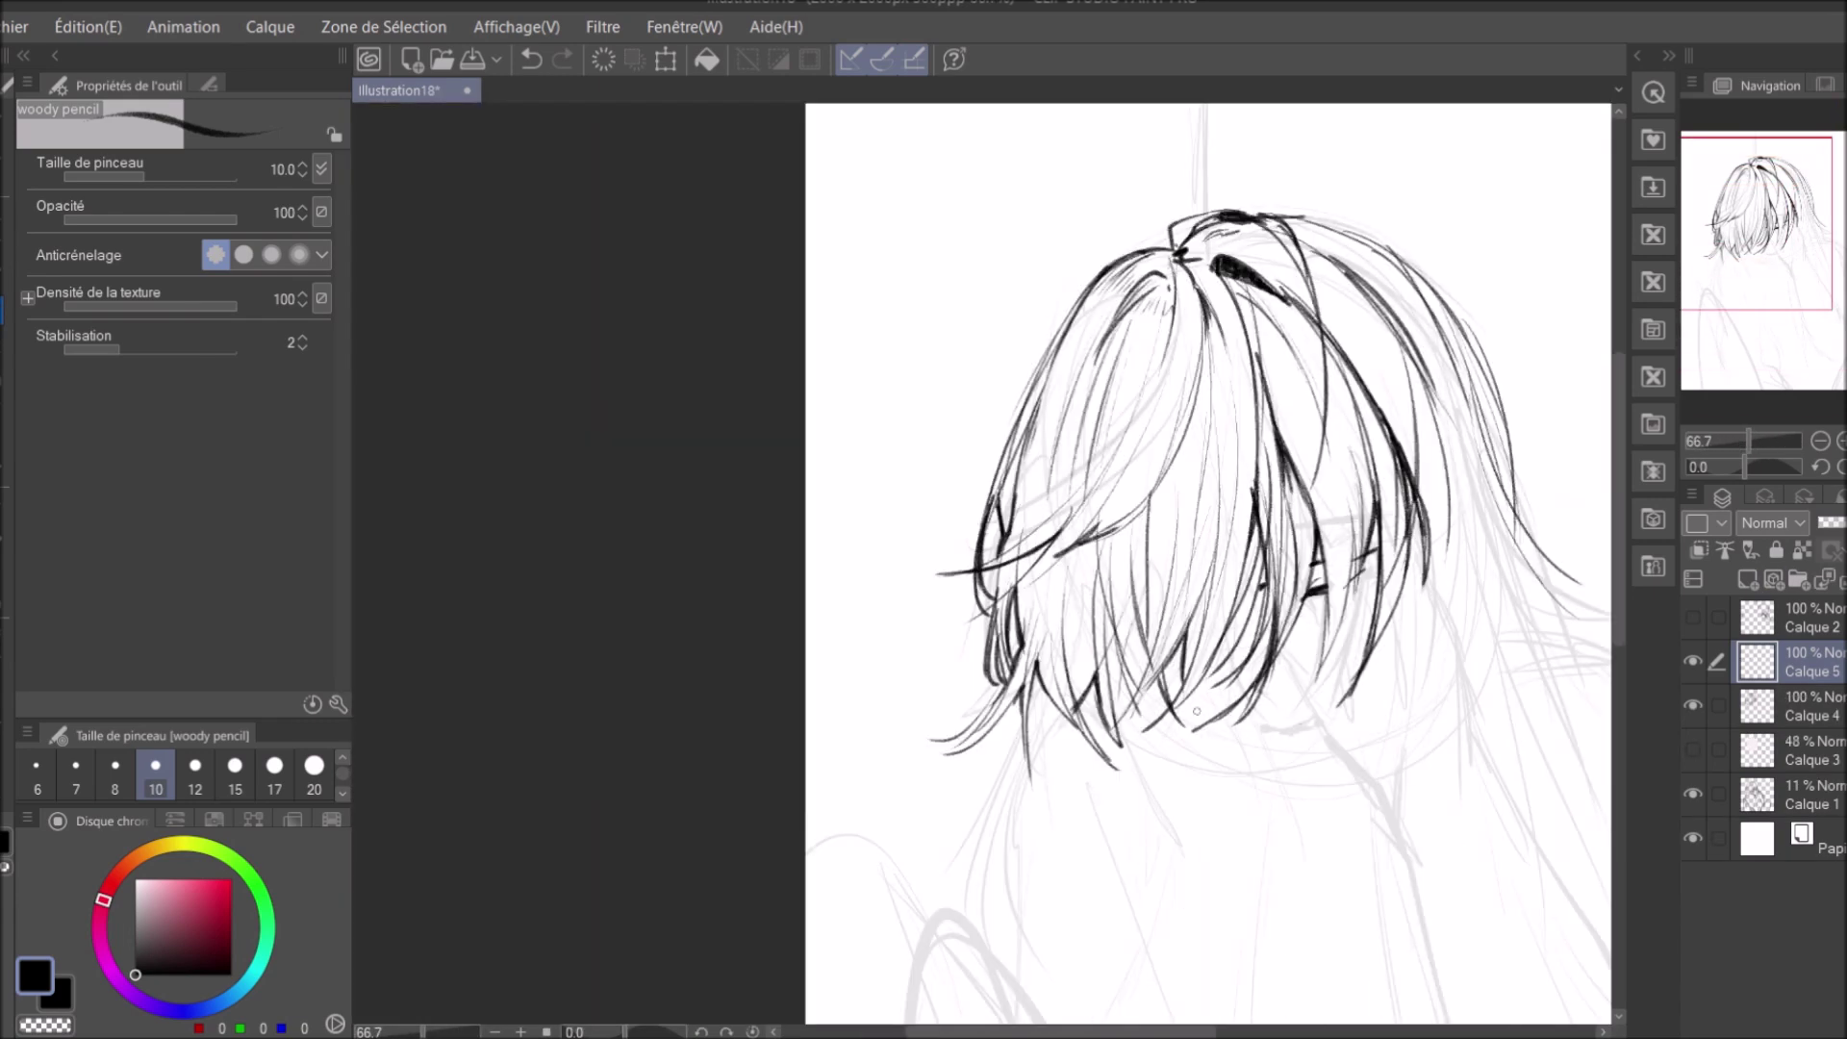
{"action": "scroll", "coordinate": [1175, 641], "scroll_direction": "down", "scroll_amount": 1}
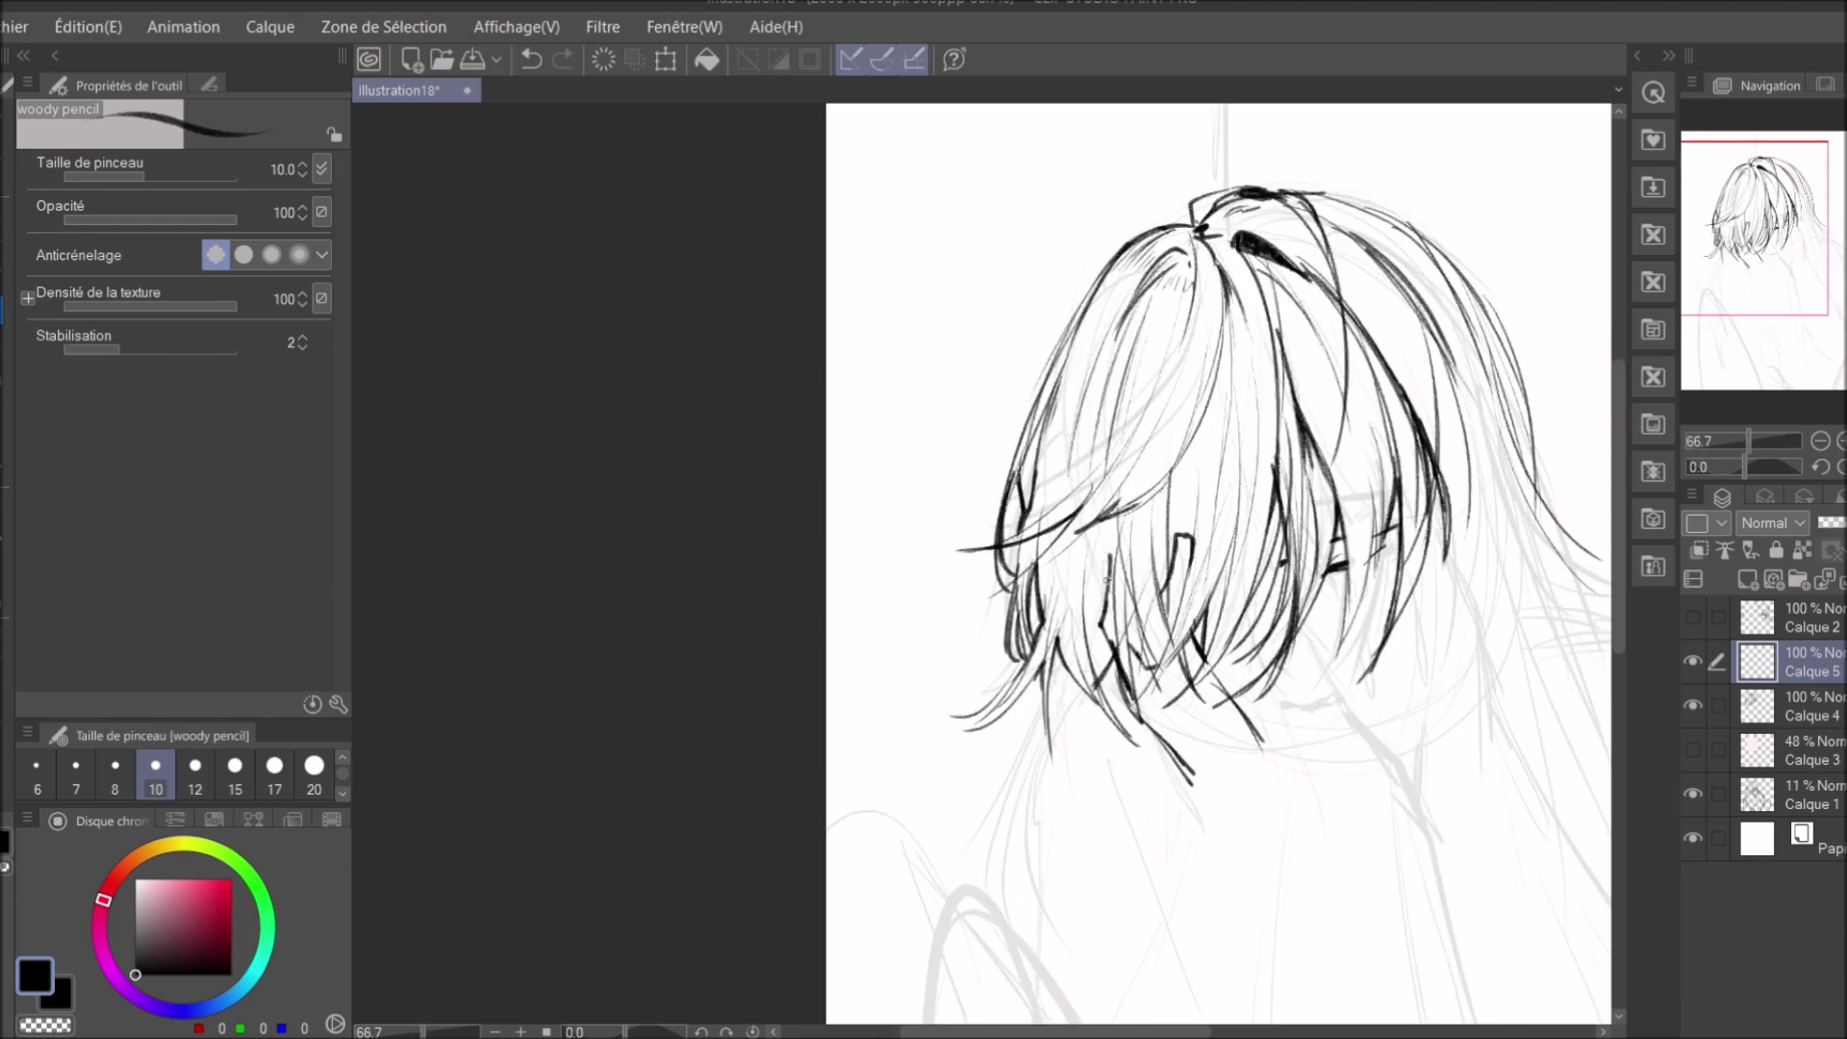
{"action": "key", "text": "ctrl+minus"}
{"action": "key", "text": "ctrl+plus"}
{"action": "key", "text": "ctrl+minus"}
{"action": "key", "text": "h"}
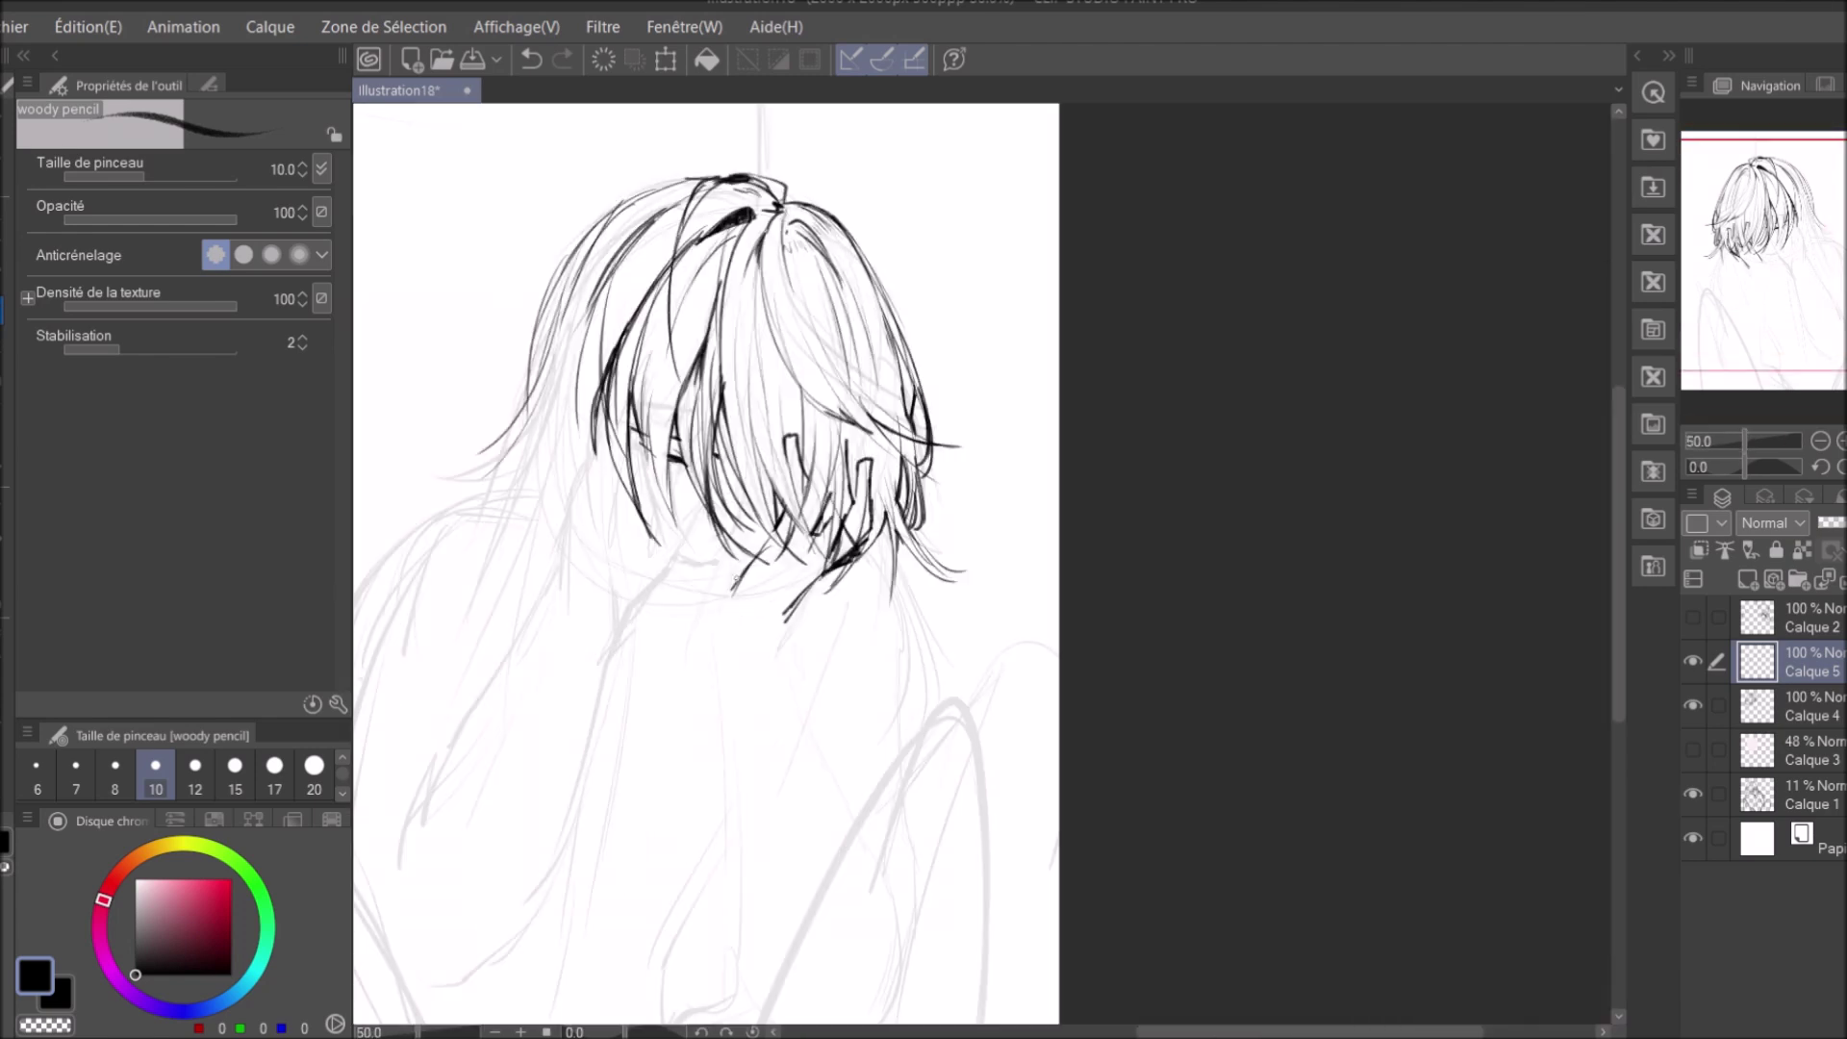
Refine the first hand's fingers and palm edges, checking the shape in mirrored view.
{"action": "key", "text": "ctrl+plus"}
{"action": "key", "text": "ctrl+minus"}
{"action": "key", "text": "ctrl+plus"}
{"action": "key", "text": "h"}
{"action": "key", "text": "e"}
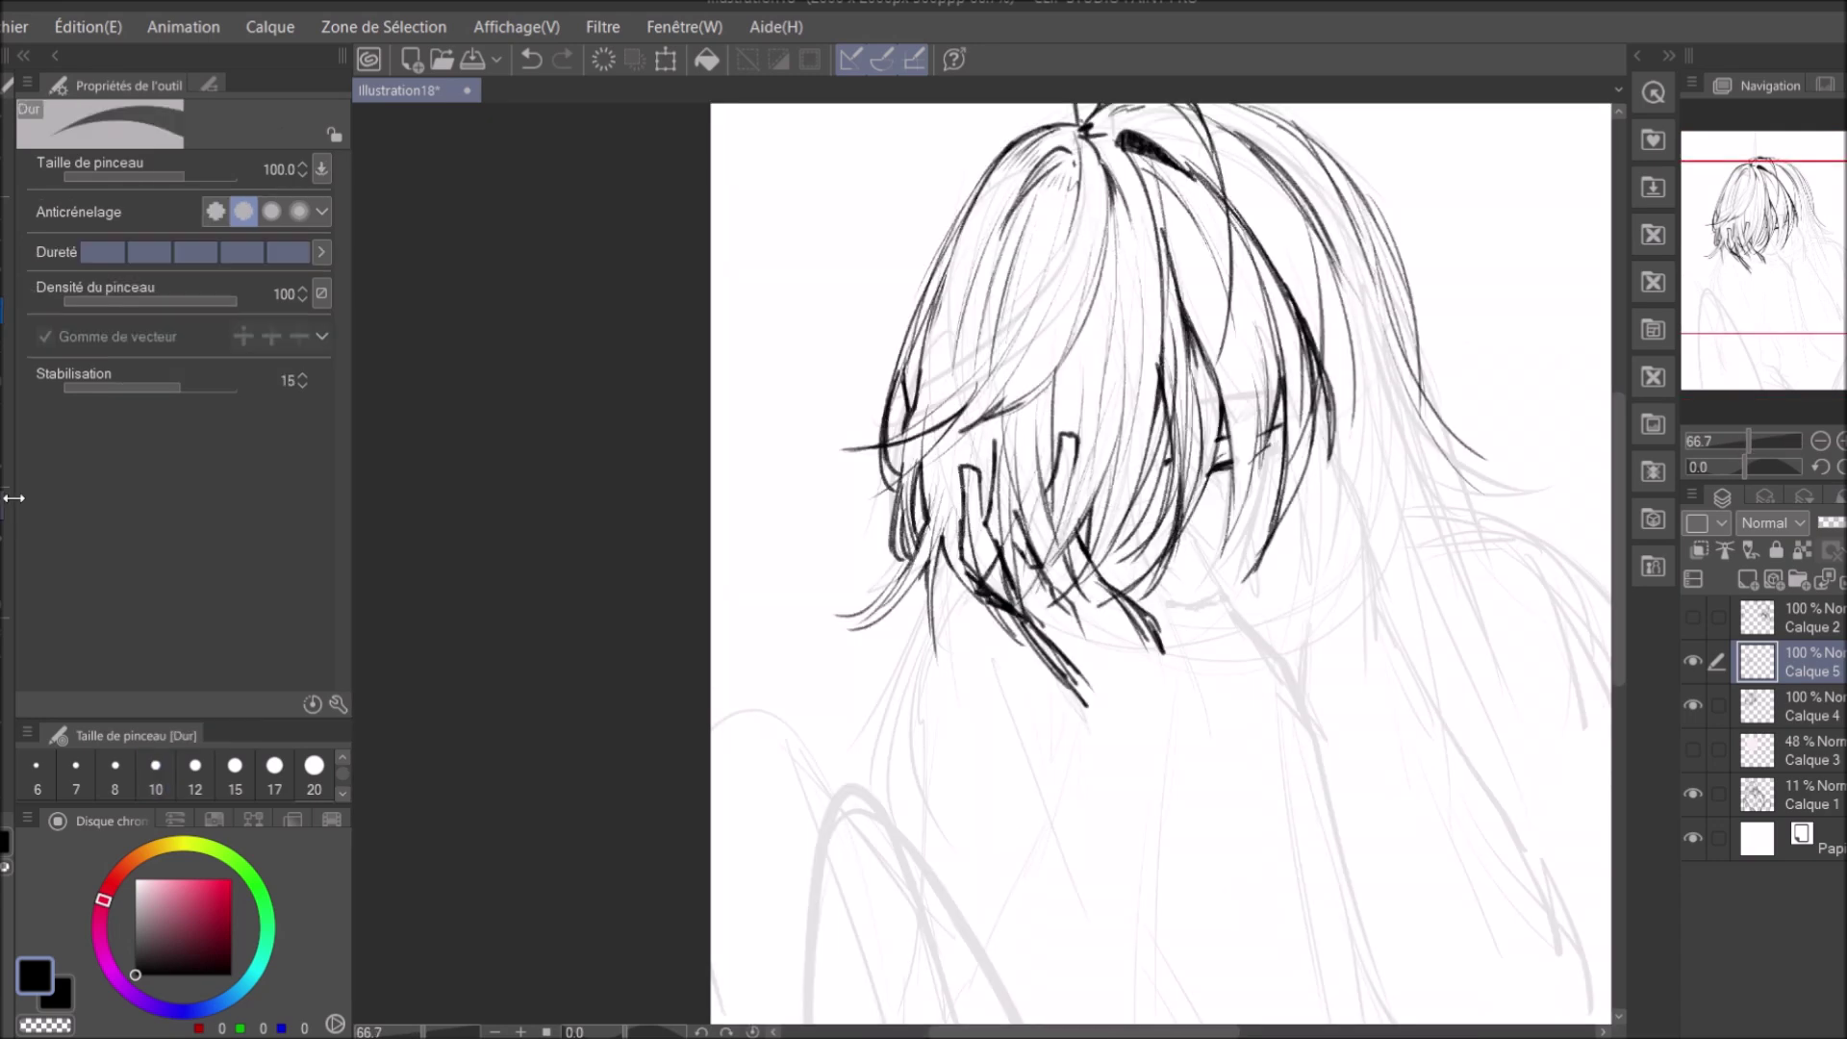
{"action": "key", "text": "b"}
{"action": "key", "text": "p"}
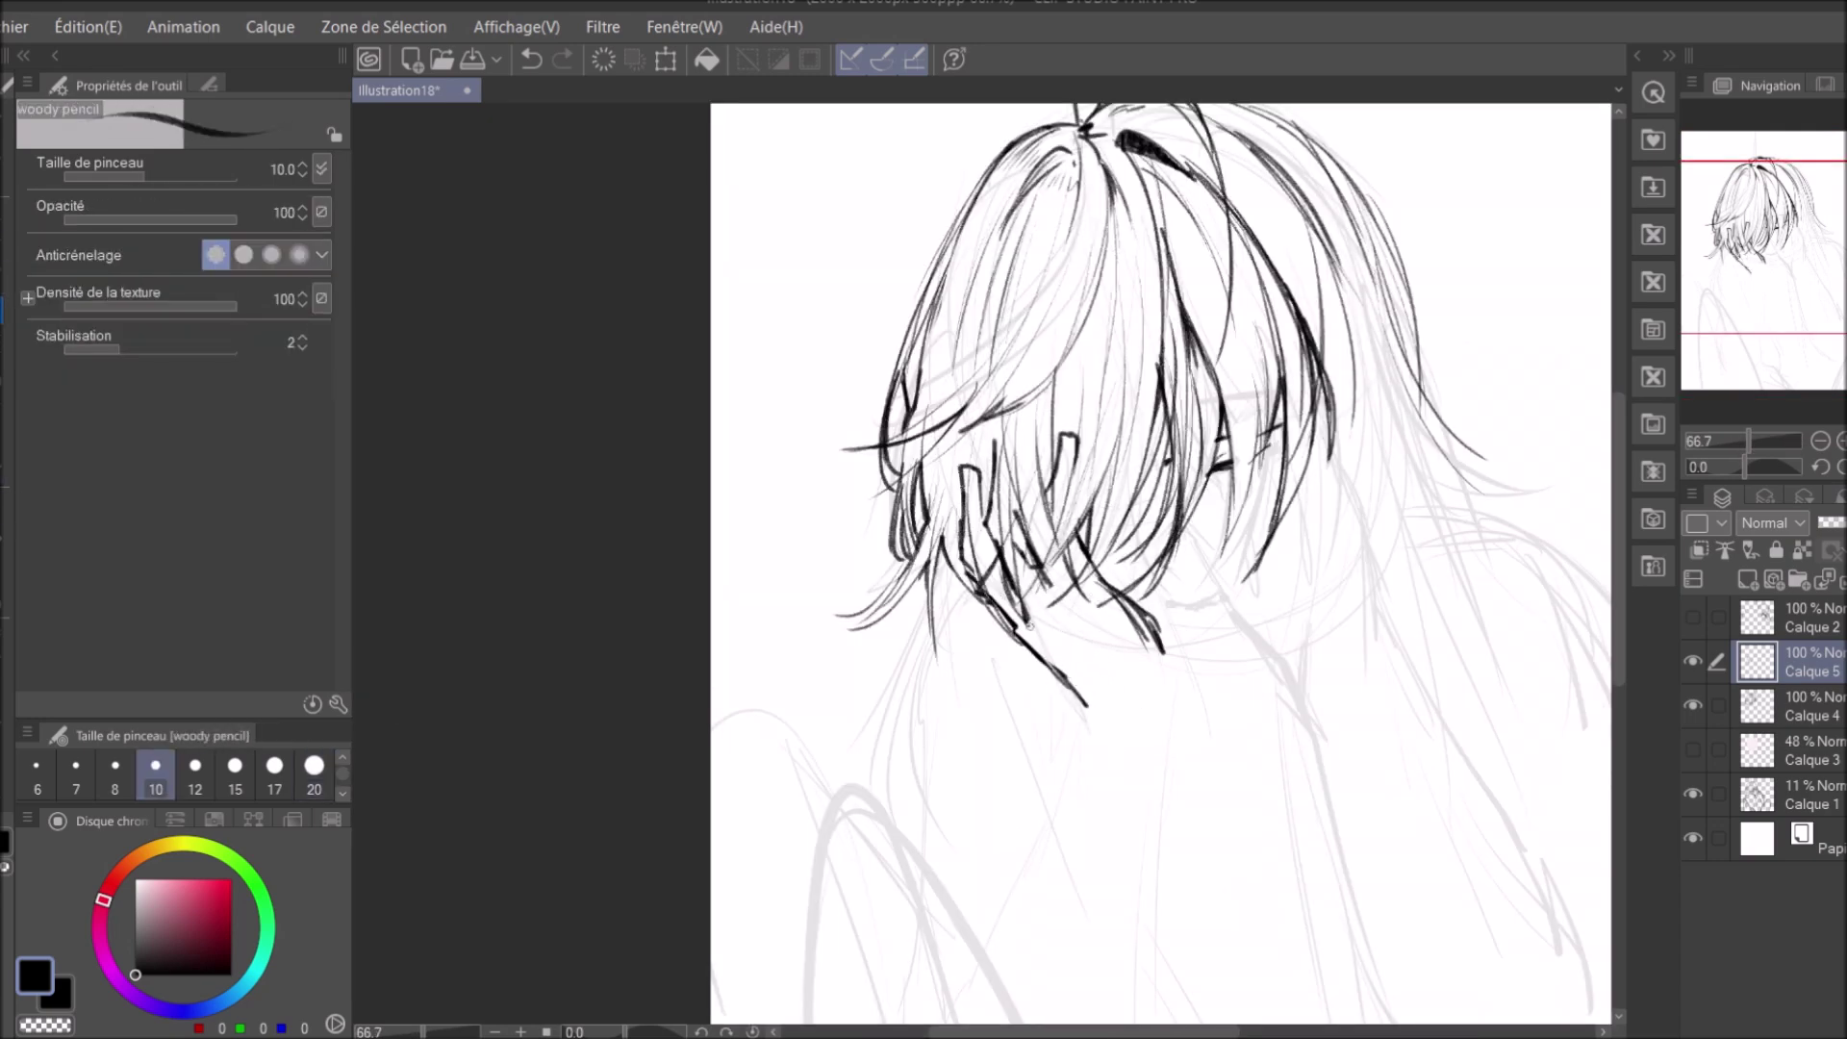
{"action": "key", "text": "ctrl+minus"}
{"action": "key", "text": "ctrl+plus"}
{"action": "key", "text": "h"}
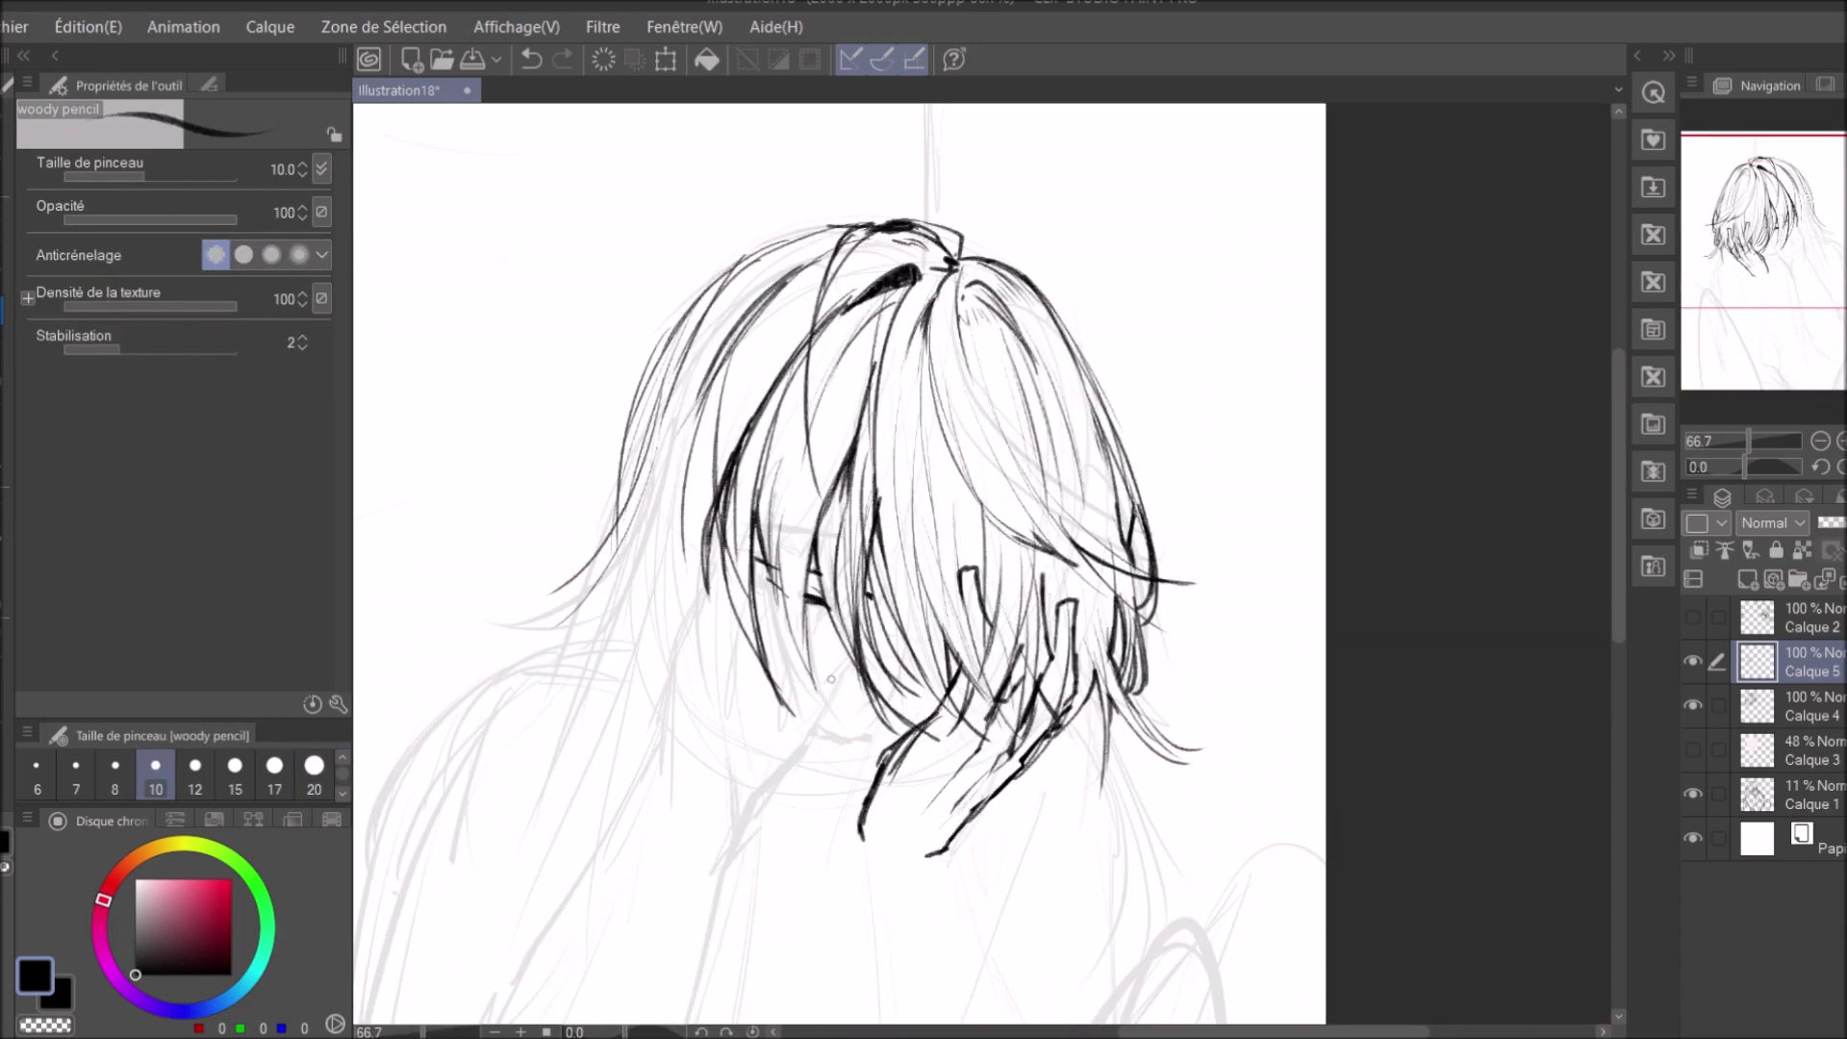
{"action": "key", "text": "h"}
Try an inner edge line for the second hand below the face and small strokes under the eye.
{"action": "left_click_drag", "start_coordinate": [1125, 679], "coordinate": [1203, 780]}
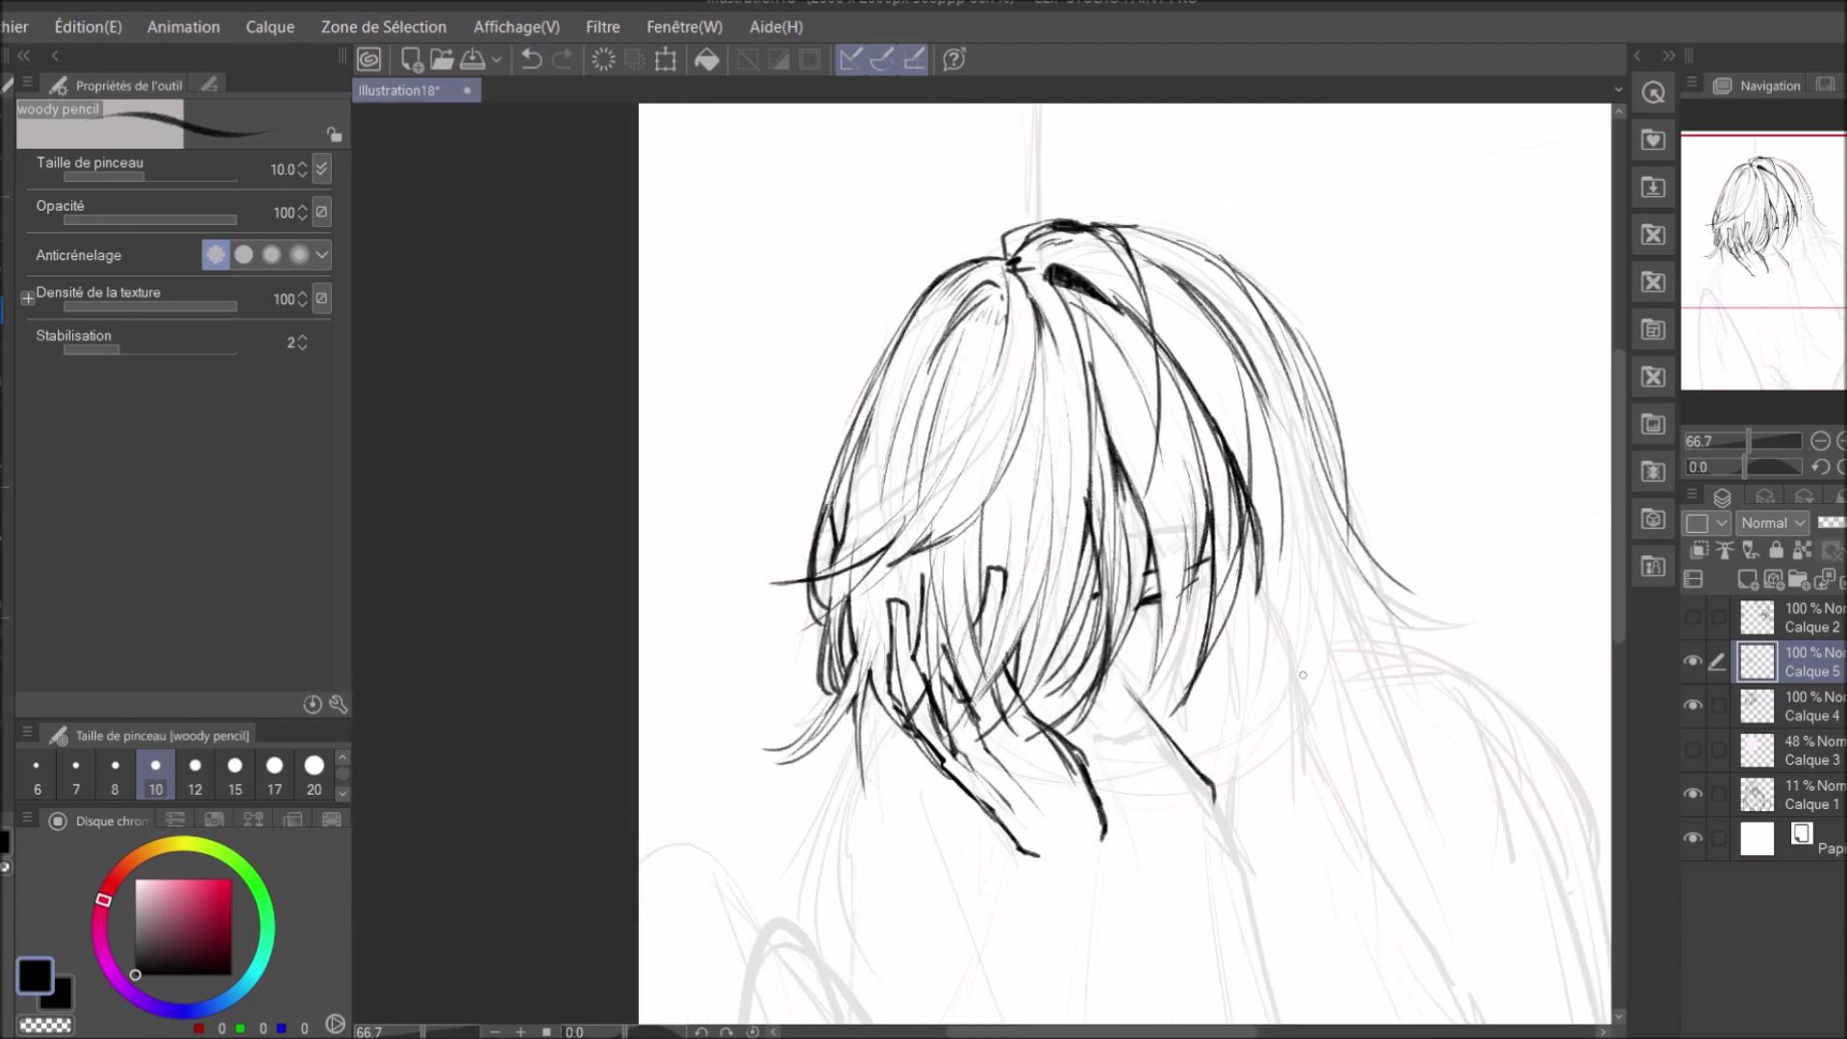
{"action": "key", "text": "ctrl+minus"}
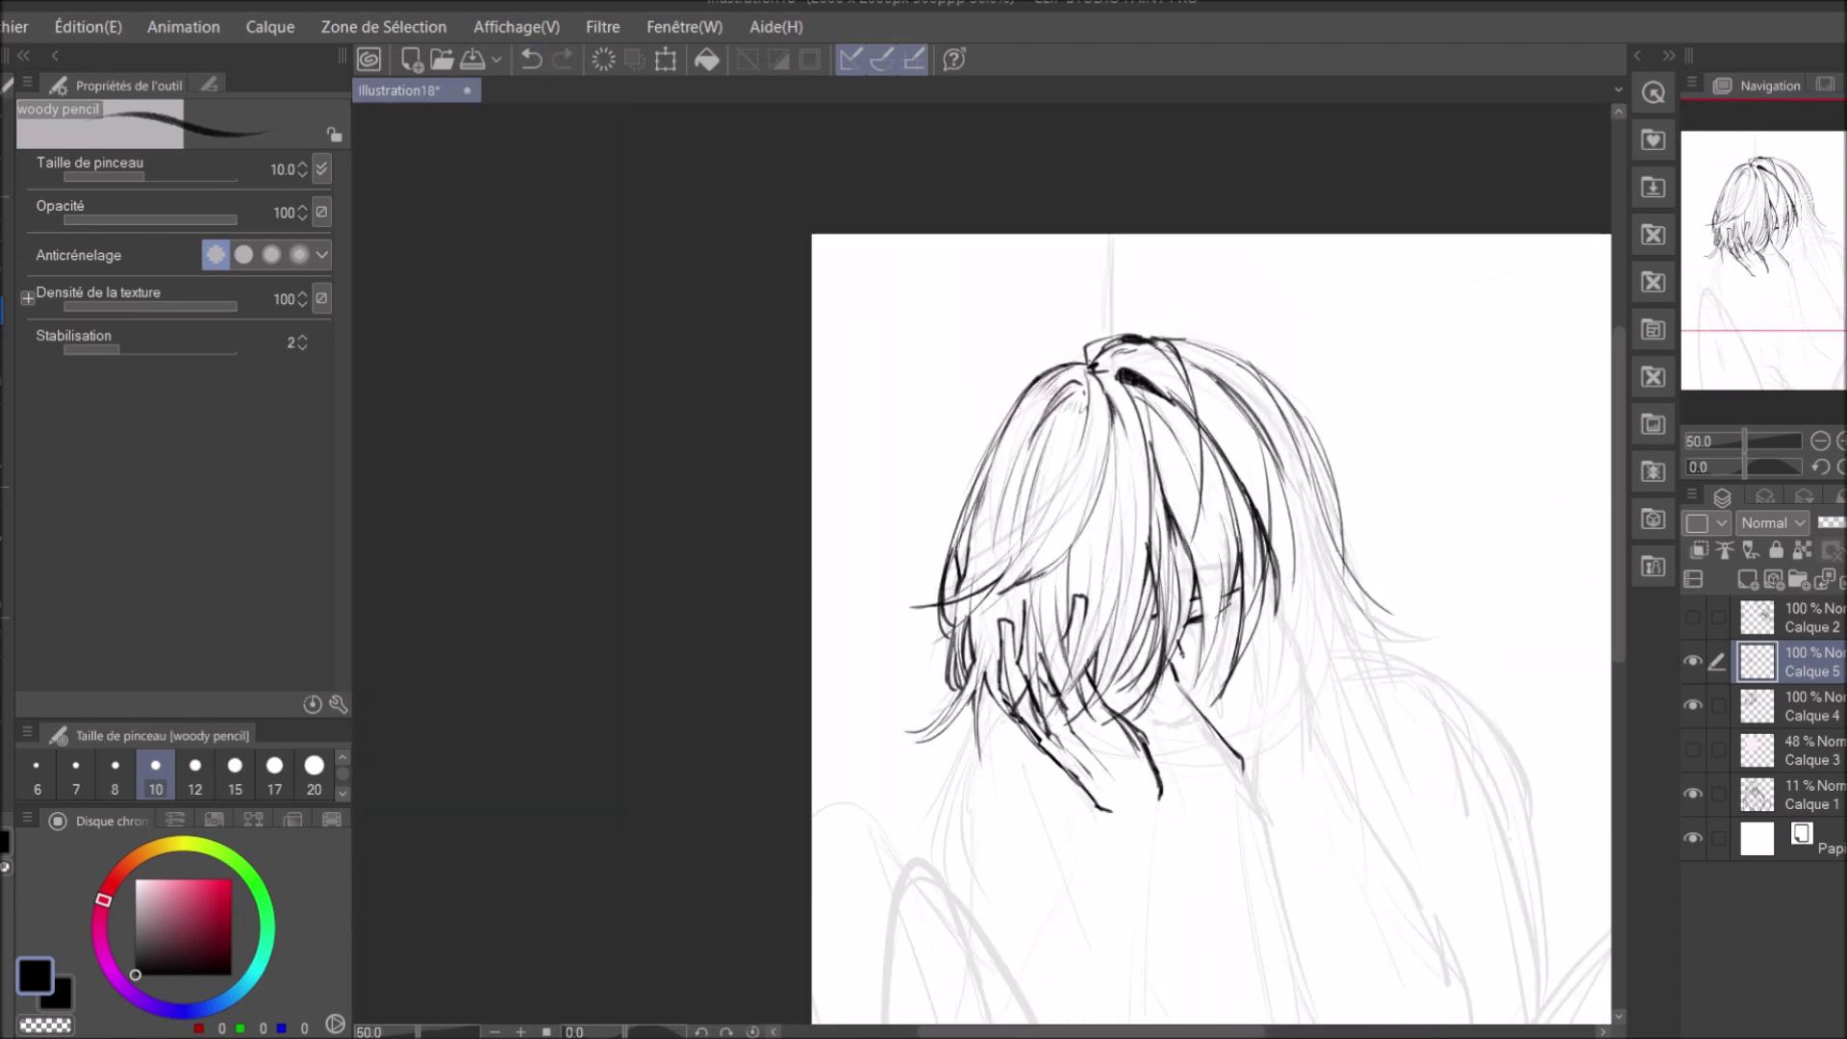
{"action": "key", "text": "h"}
{"action": "key", "text": "ctrl+plus"}
{"action": "key", "text": "ctrl+plus"}
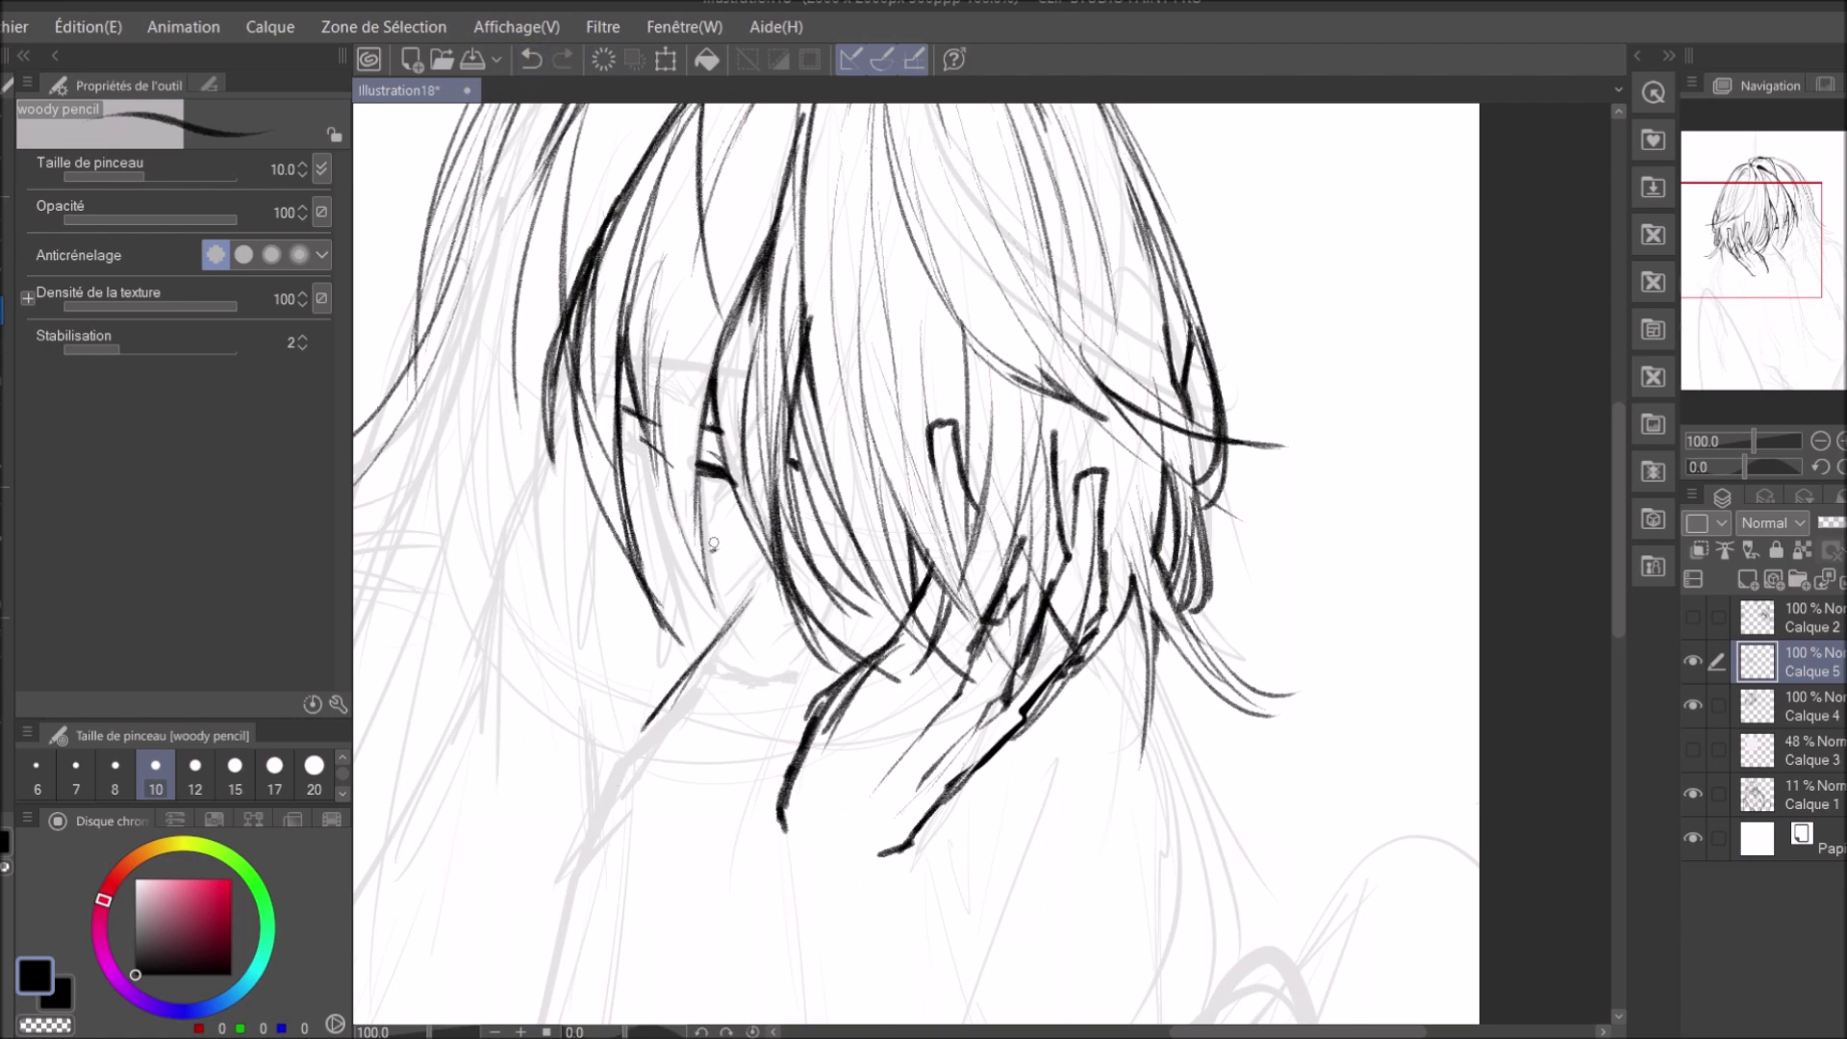
{"action": "key", "text": "h"}
{"action": "key", "text": "ctrl+minus"}
{"action": "key", "text": "ctrl+minus"}
{"action": "key", "text": "ctrl+plus"}
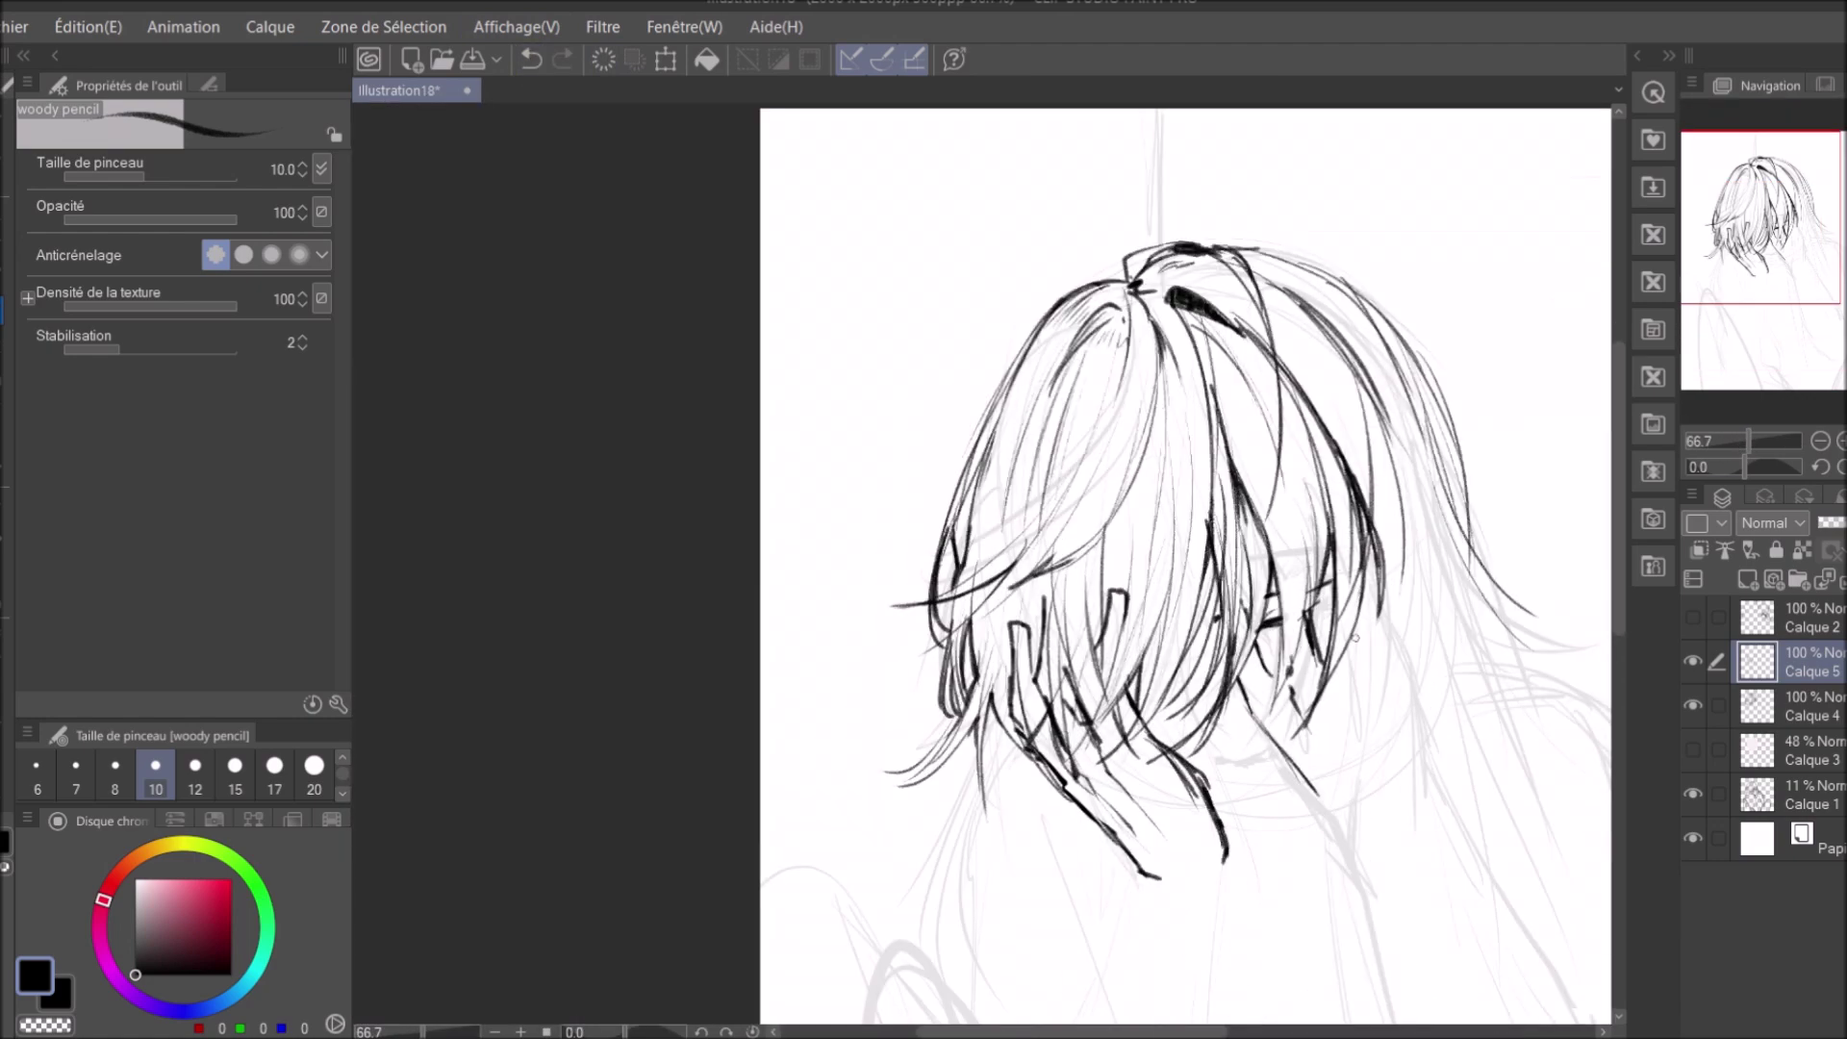
Try outlining the second hand beside the face in mirrored view, and undo the attempt.
{"action": "key", "text": "h"}
{"action": "key", "text": "ctrl+minus"}
{"action": "key", "text": "ctrl+minus"}
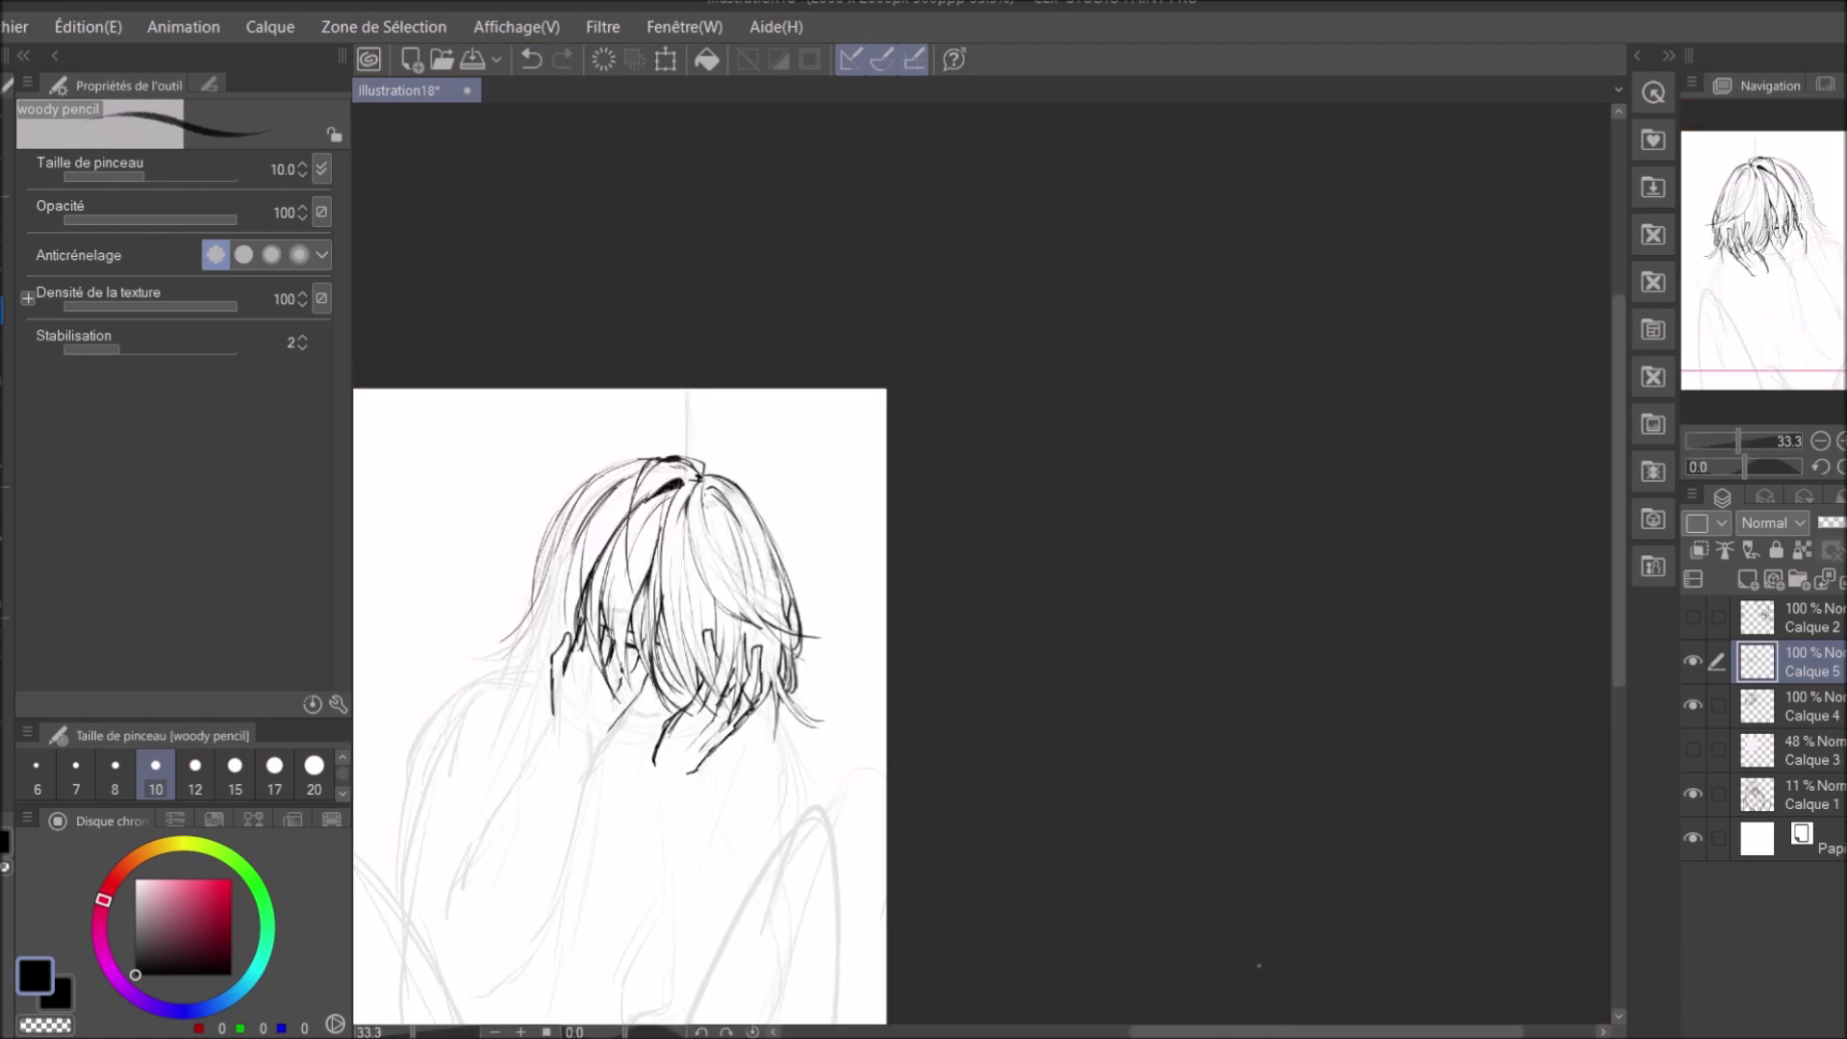
{"action": "key", "text": "ctrl+plus"}
{"action": "key", "text": "ctrl+plus"}
{"action": "left_click", "coordinate": [531, 61]}
Sketch both side edges of the second hand and its outermost finger over the far side hair.
{"action": "left_click_drag", "start_coordinate": [601, 666], "coordinate": [588, 755]}
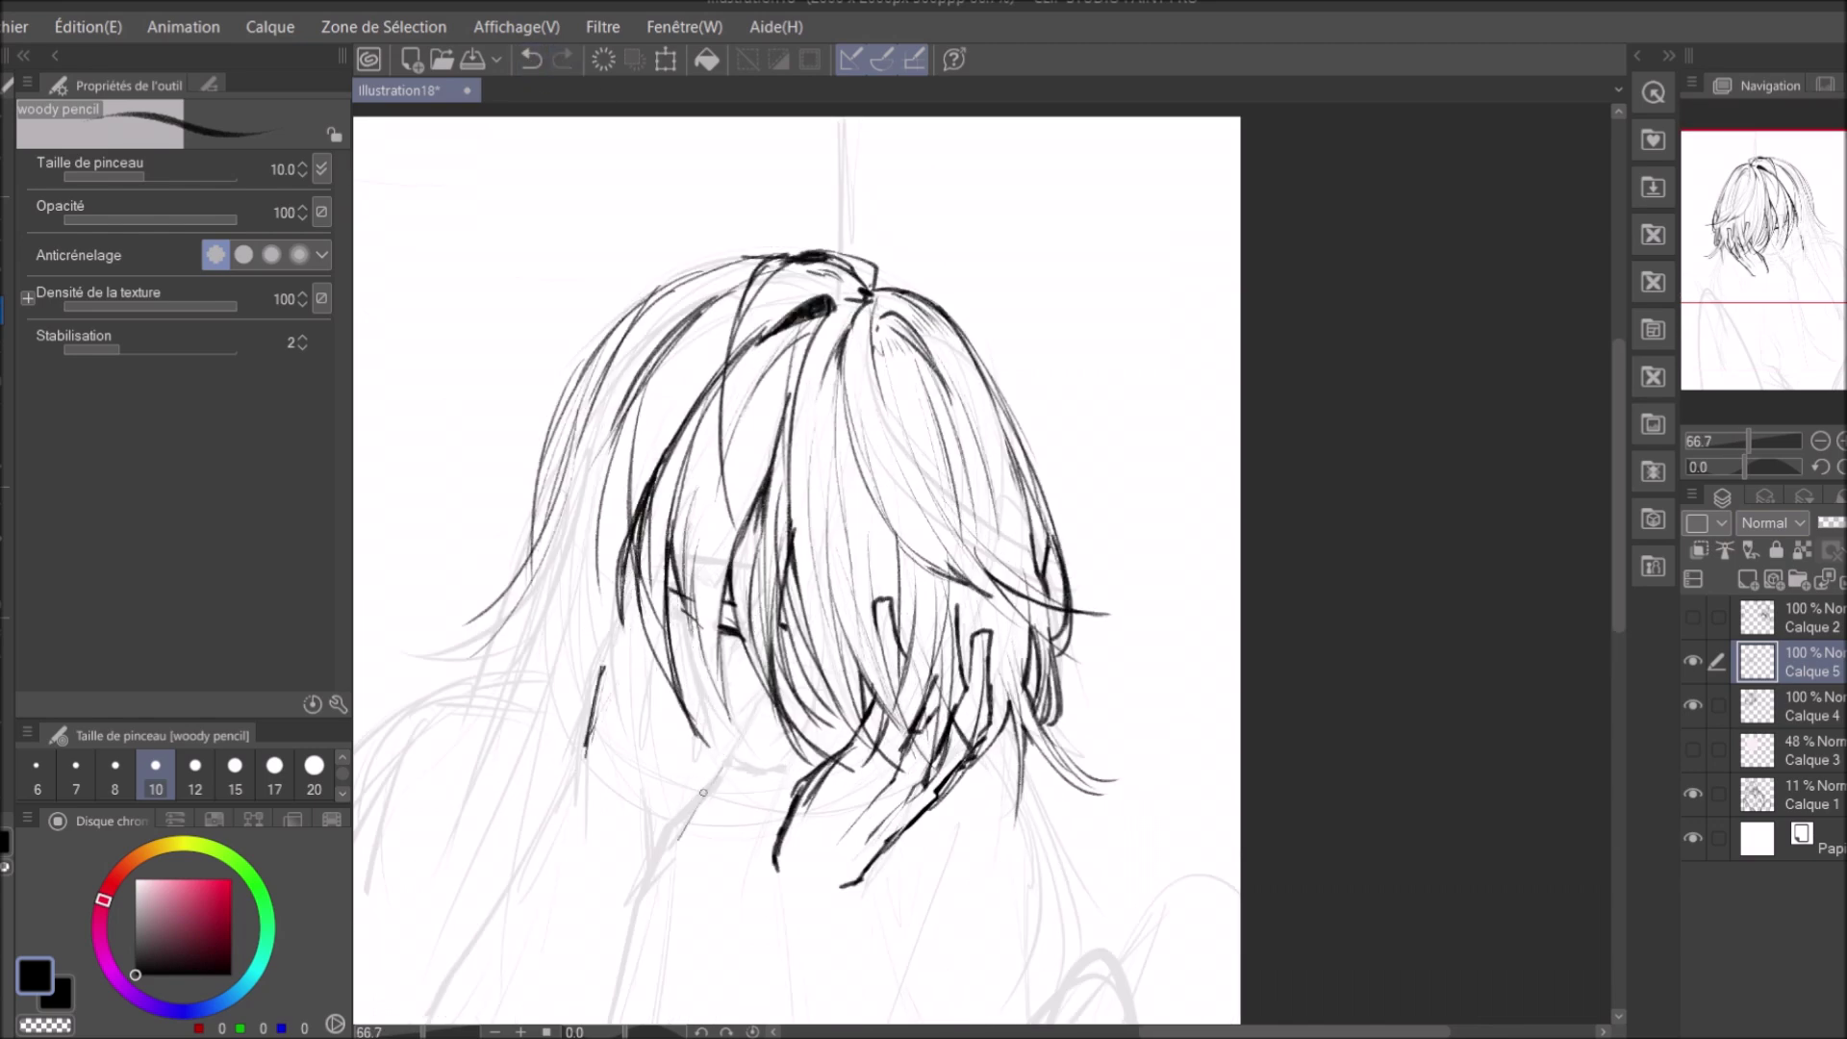
{"action": "left_click_drag", "start_coordinate": [760, 707], "coordinate": [679, 842]}
{"action": "left_click_drag", "start_coordinate": [604, 635], "coordinate": [585, 733]}
{"action": "left_click_drag", "start_coordinate": [612, 574], "coordinate": [596, 668]}
{"action": "key", "text": "h"}
{"action": "key", "text": "ctrl+minus"}
{"action": "left_click_drag", "start_coordinate": [1352, 525], "coordinate": [1359, 606]}
{"action": "left_click_drag", "start_coordinate": [1328, 529], "coordinate": [1375, 673]}
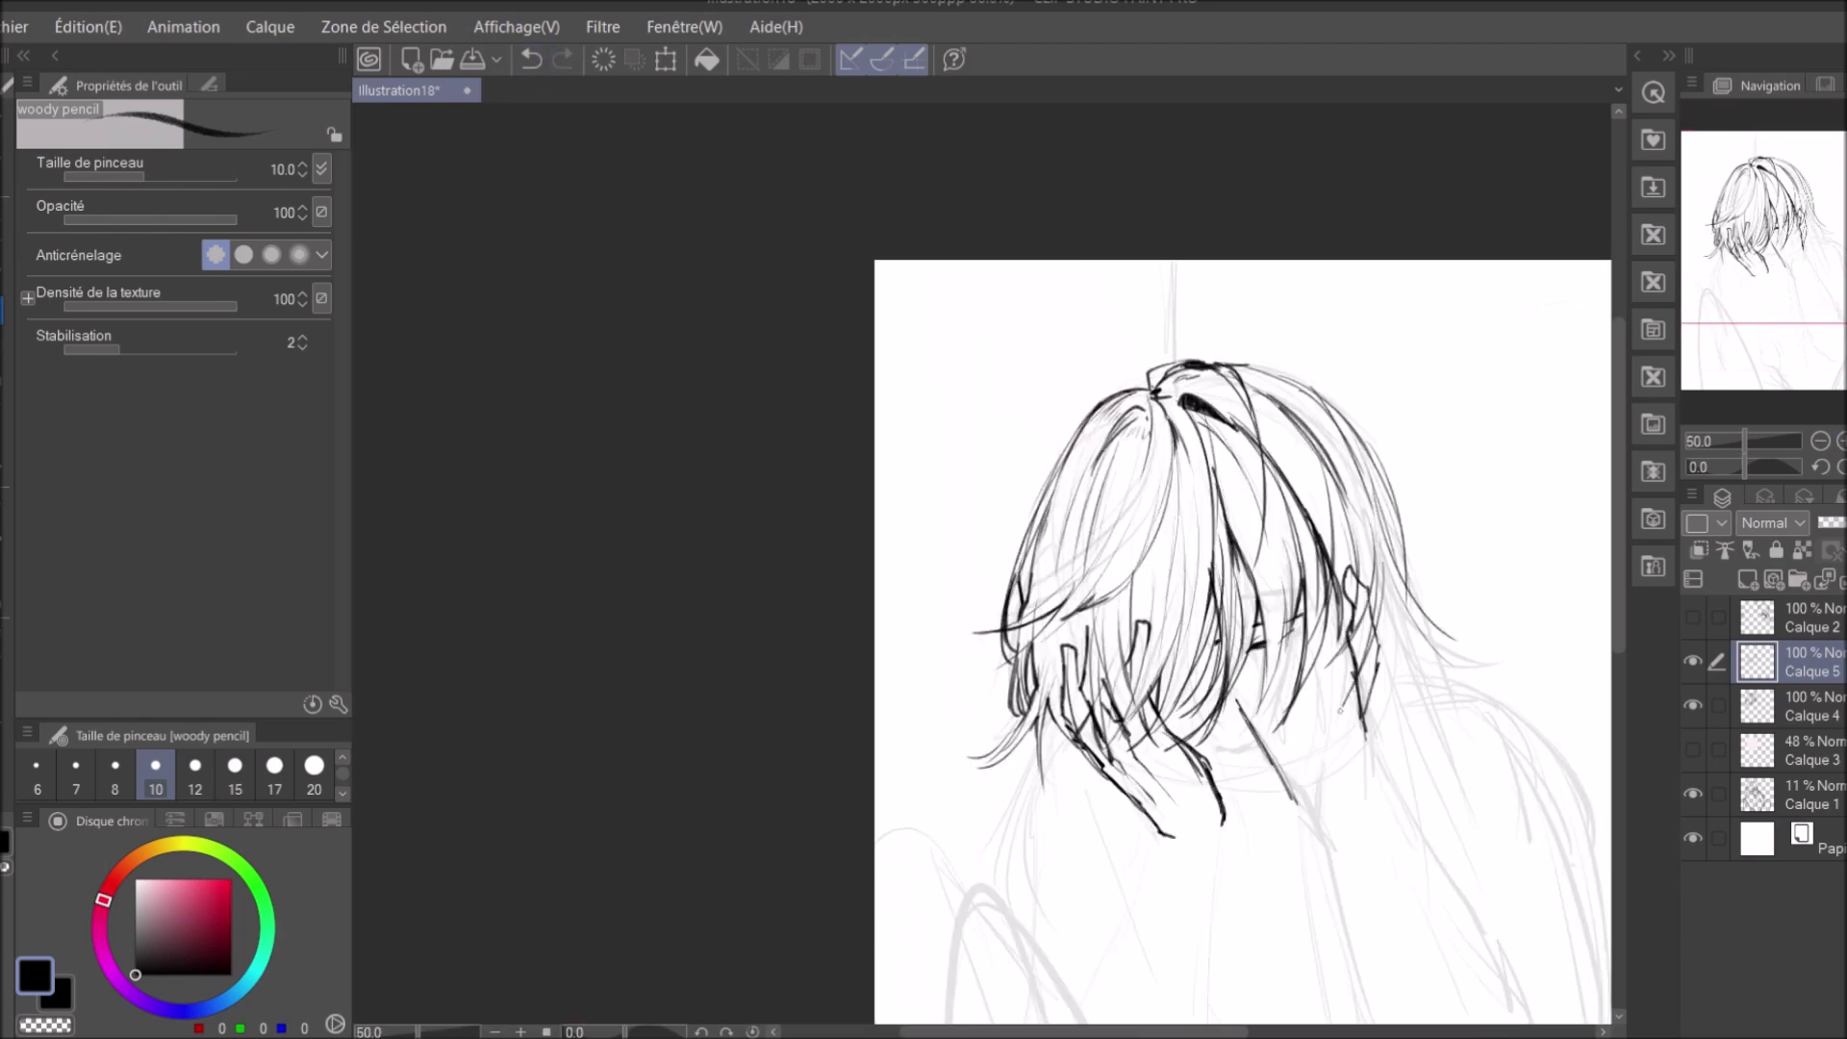
{"action": "key", "text": "ctrl+plus"}
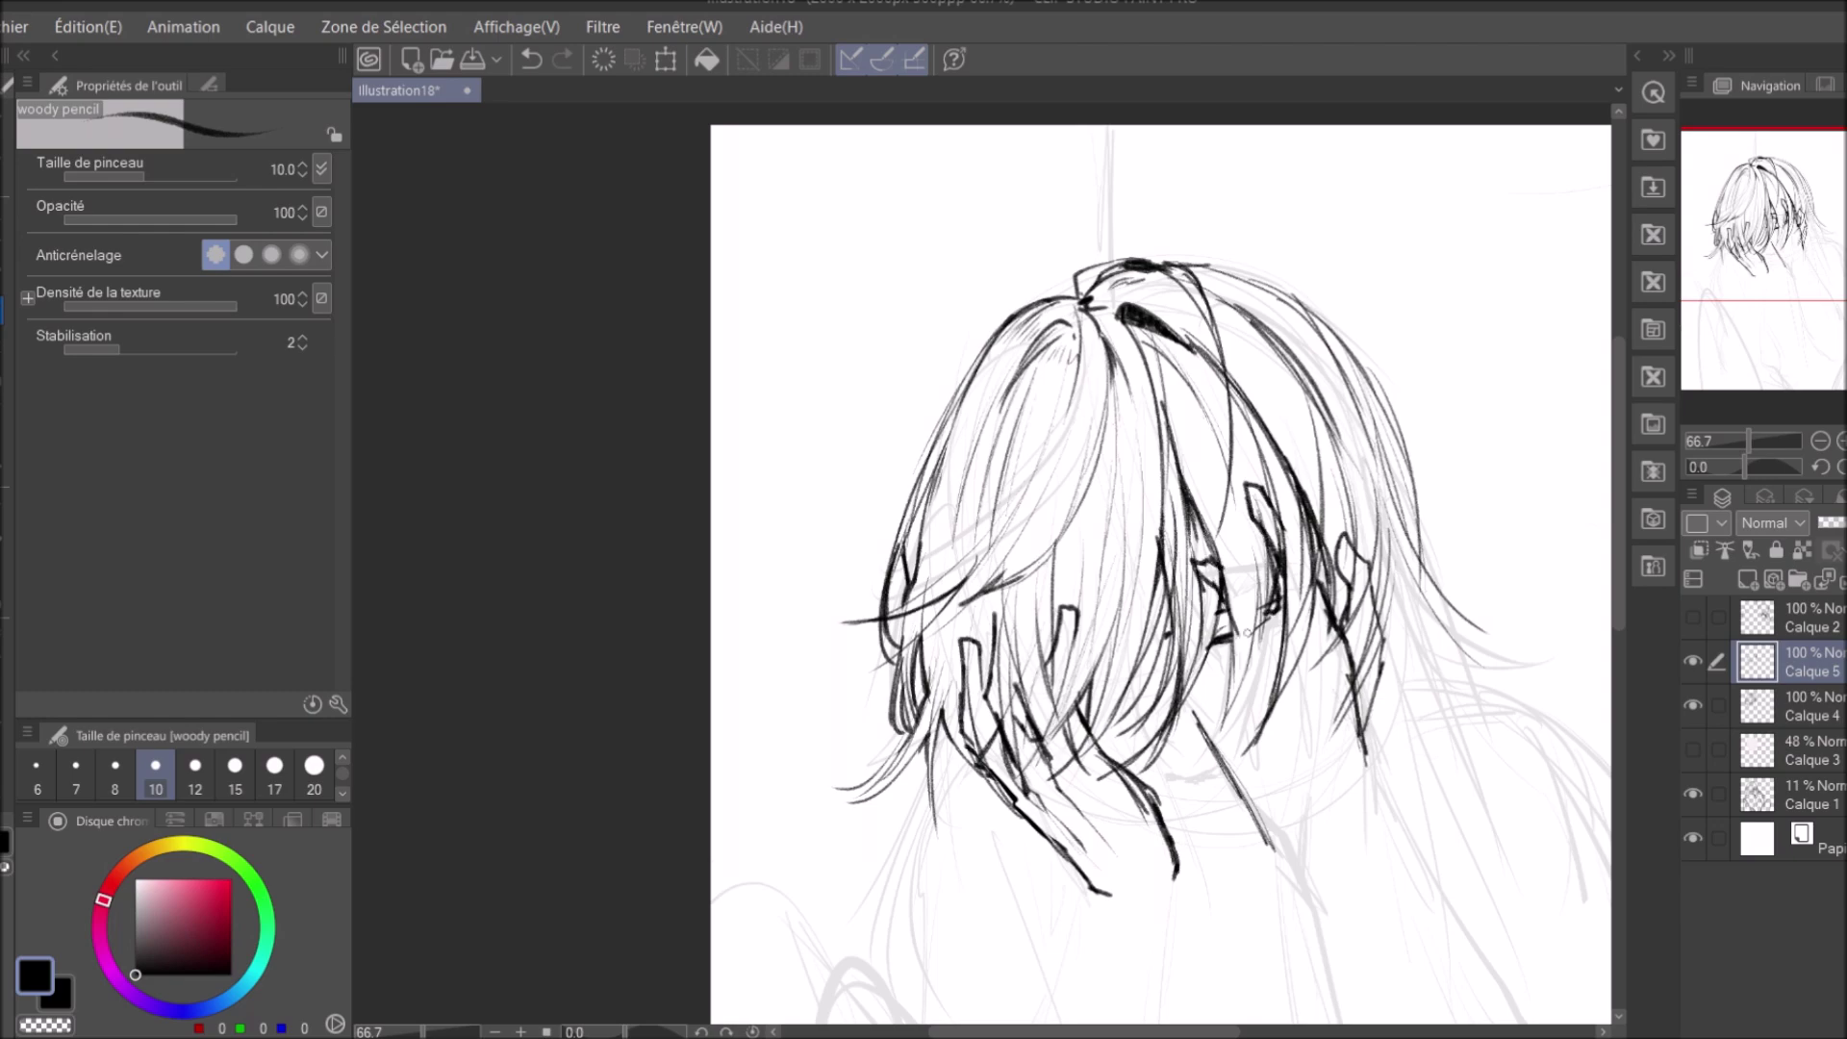
Draw the second hand's remaining fingers across the eye and fringe.
{"action": "left_click_drag", "start_coordinate": [1282, 590], "coordinate": [1254, 663]}
{"action": "key", "text": "h"}
{"action": "left_click_drag", "start_coordinate": [1228, 564], "coordinate": [1202, 599]}
{"action": "key", "text": "ctrl+minus"}
{"action": "key", "text": "ctrl+plus"}
{"action": "left_click_drag", "start_coordinate": [753, 530], "coordinate": [719, 638]}
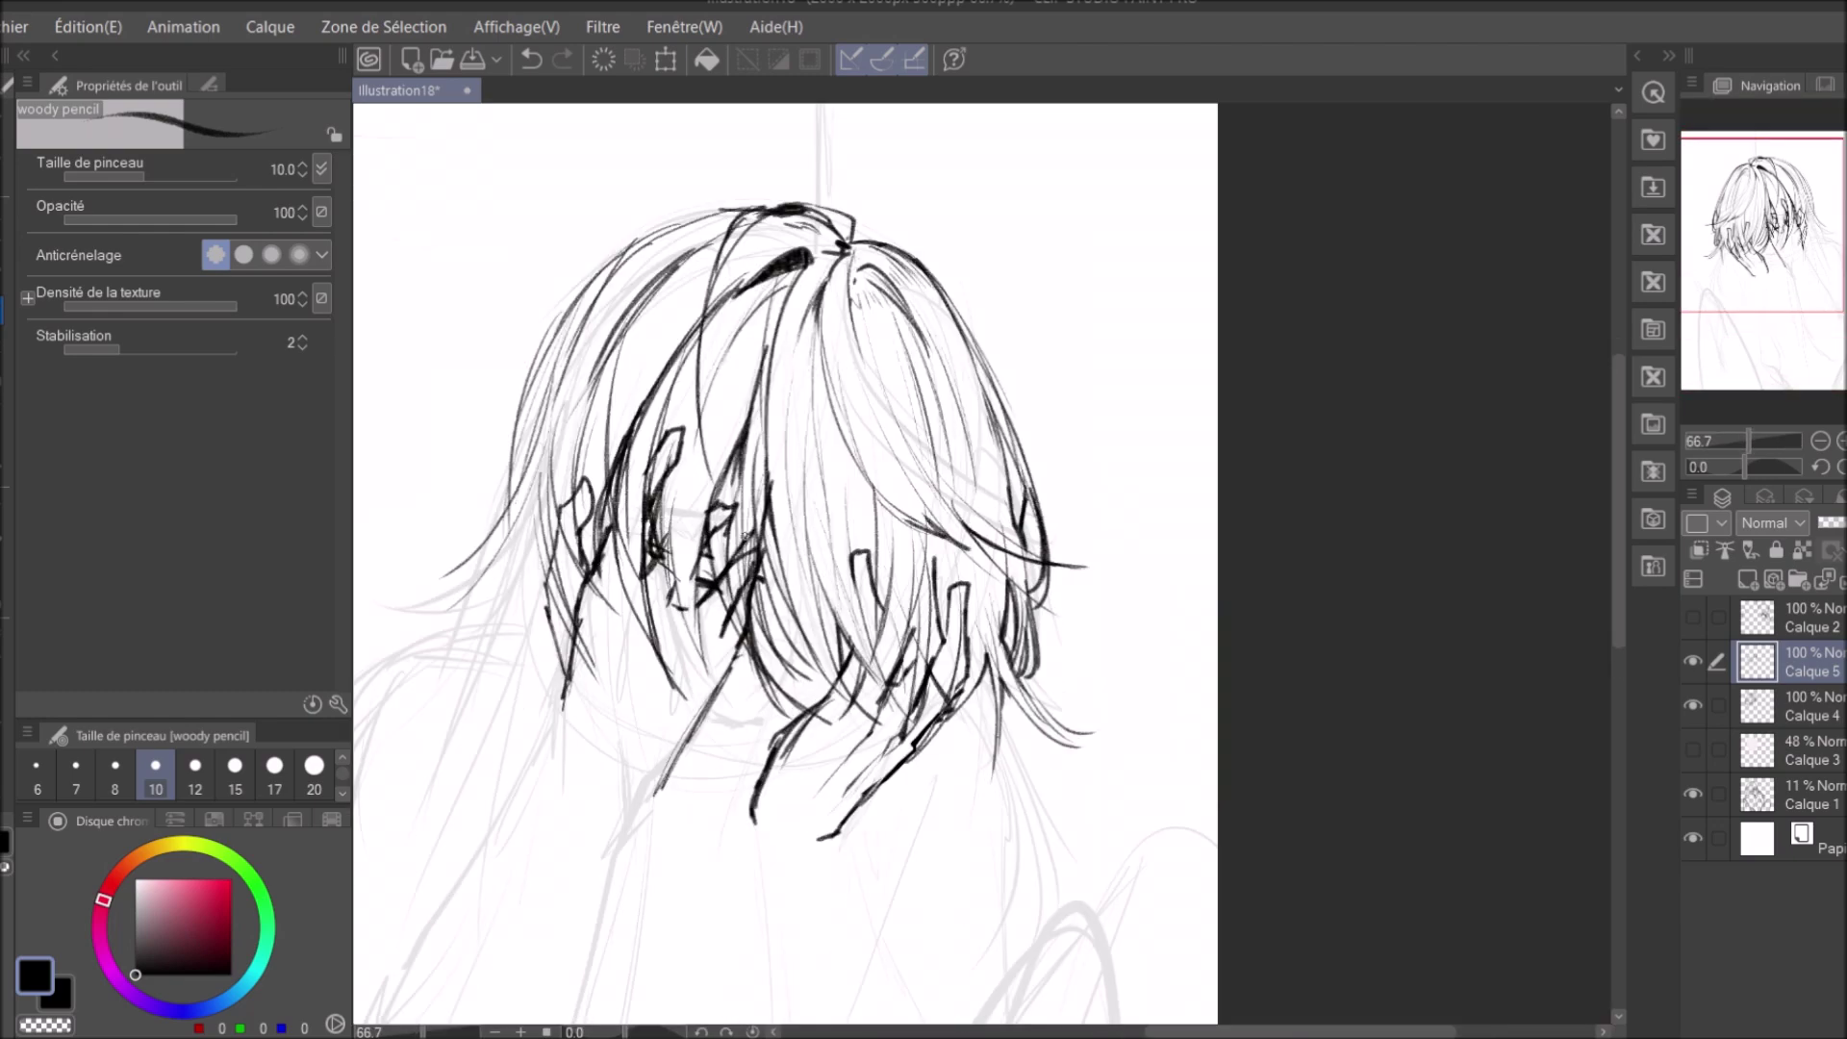
Close the second hand's palm outline at the wrist, try a line below the first hand, and undo it.
{"action": "key", "text": "ctrl+minus"}
{"action": "key", "text": "h"}
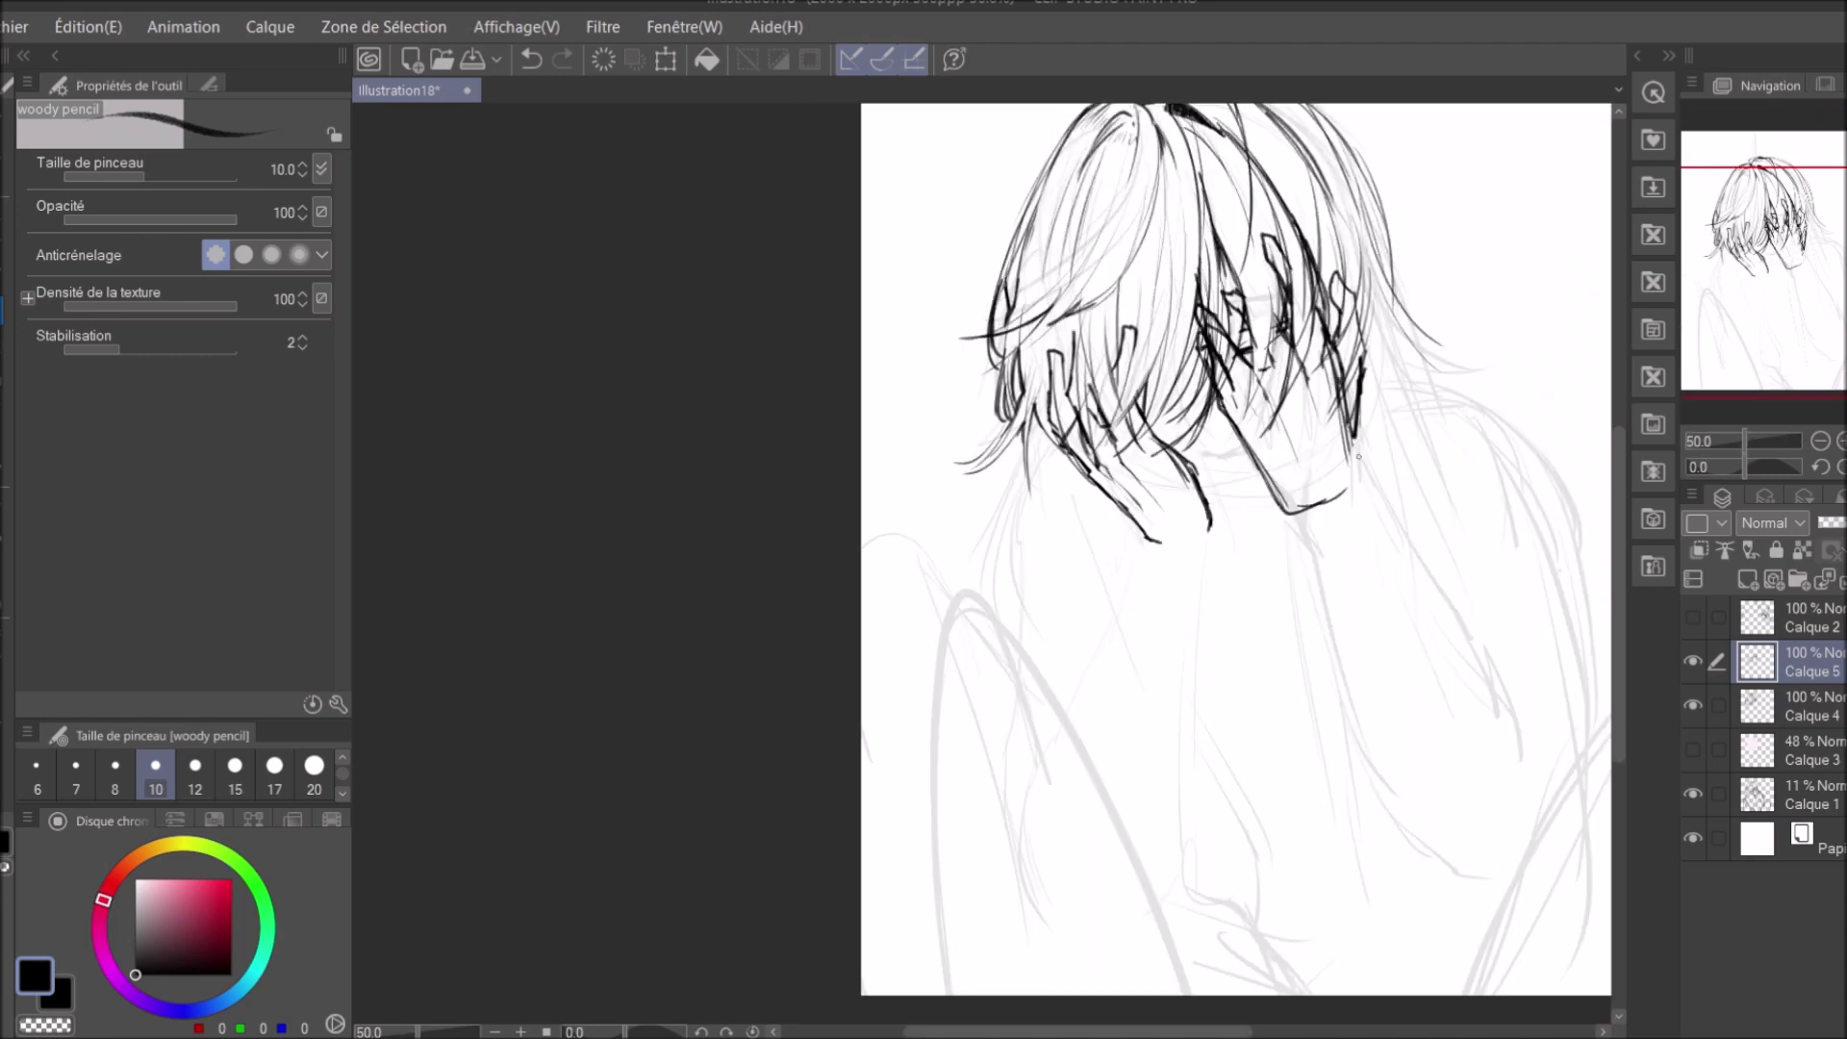
{"action": "key", "text": "h"}
{"action": "key", "text": "ctrl+minus"}
{"action": "left_click_drag", "start_coordinate": [779, 458], "coordinate": [757, 545]}
{"action": "left_click", "coordinate": [531, 64]}
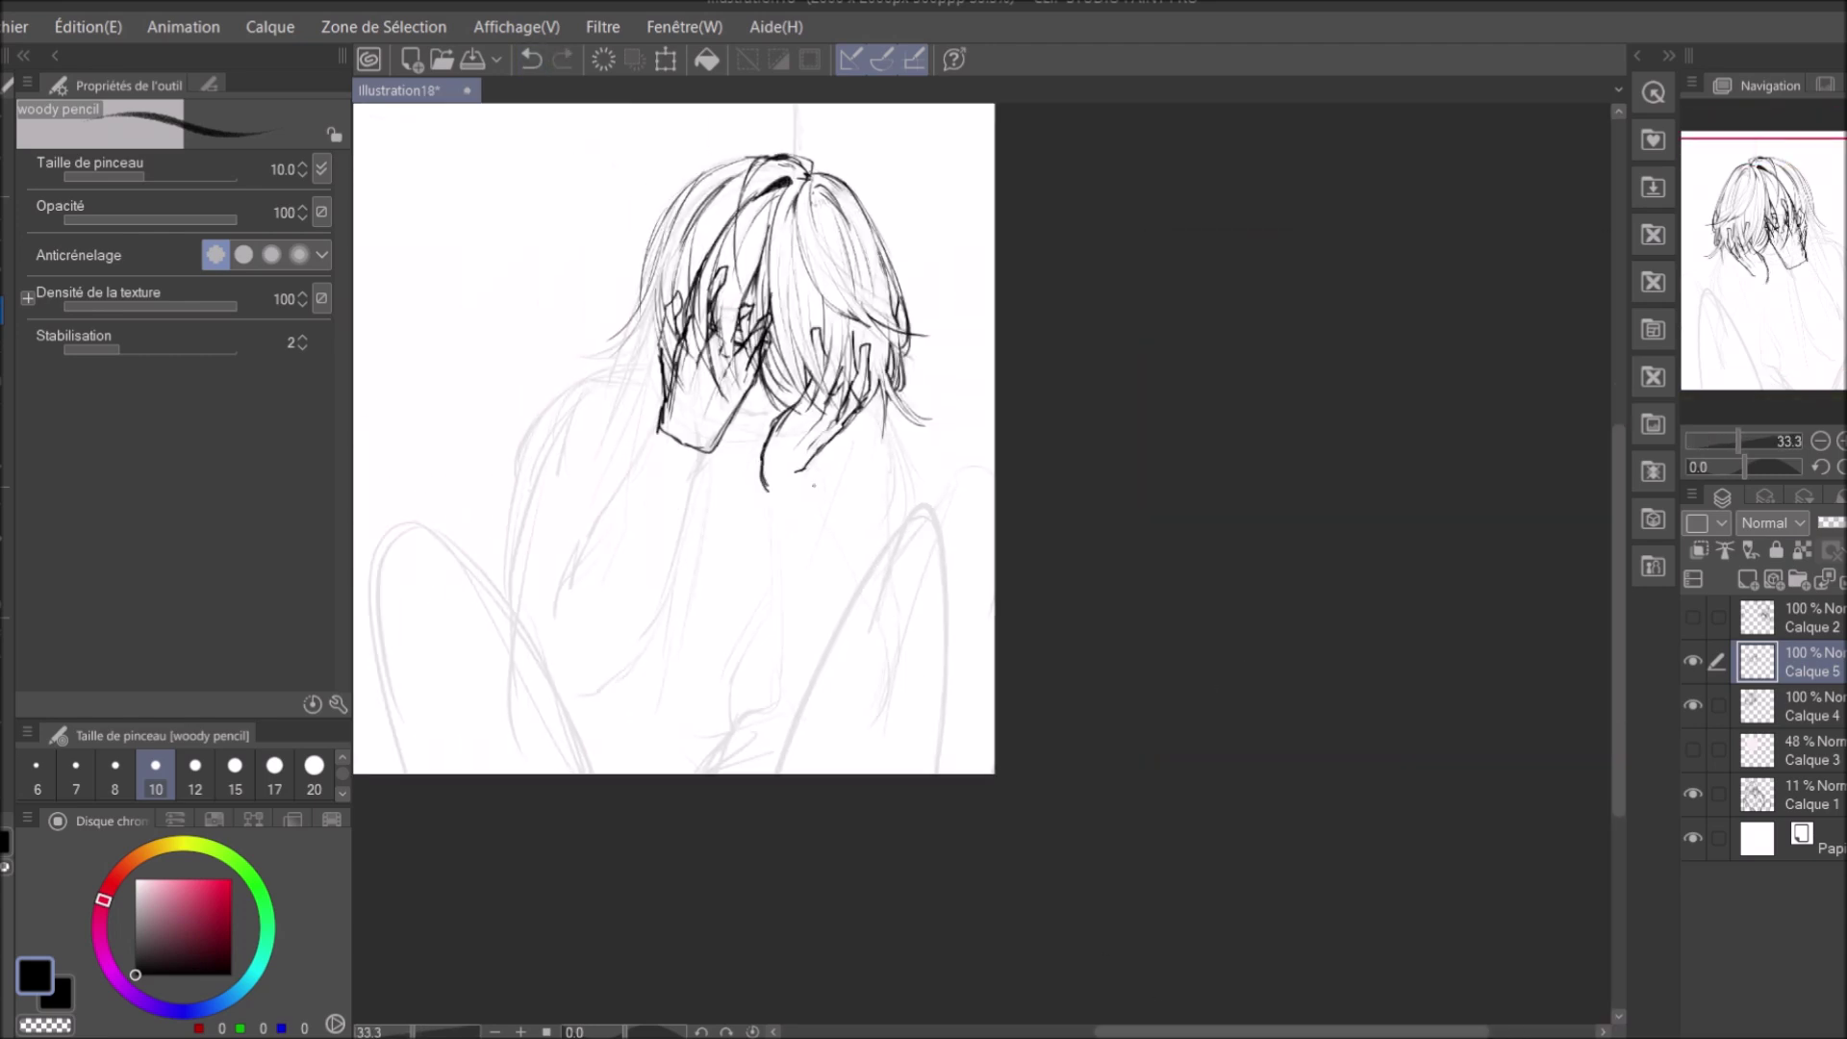
Sketch both forearms running down from the wrists towards the elbows, working partly in mirrored view.
{"action": "left_click_drag", "start_coordinate": [803, 464], "coordinate": [770, 688]}
{"action": "key", "text": "h"}
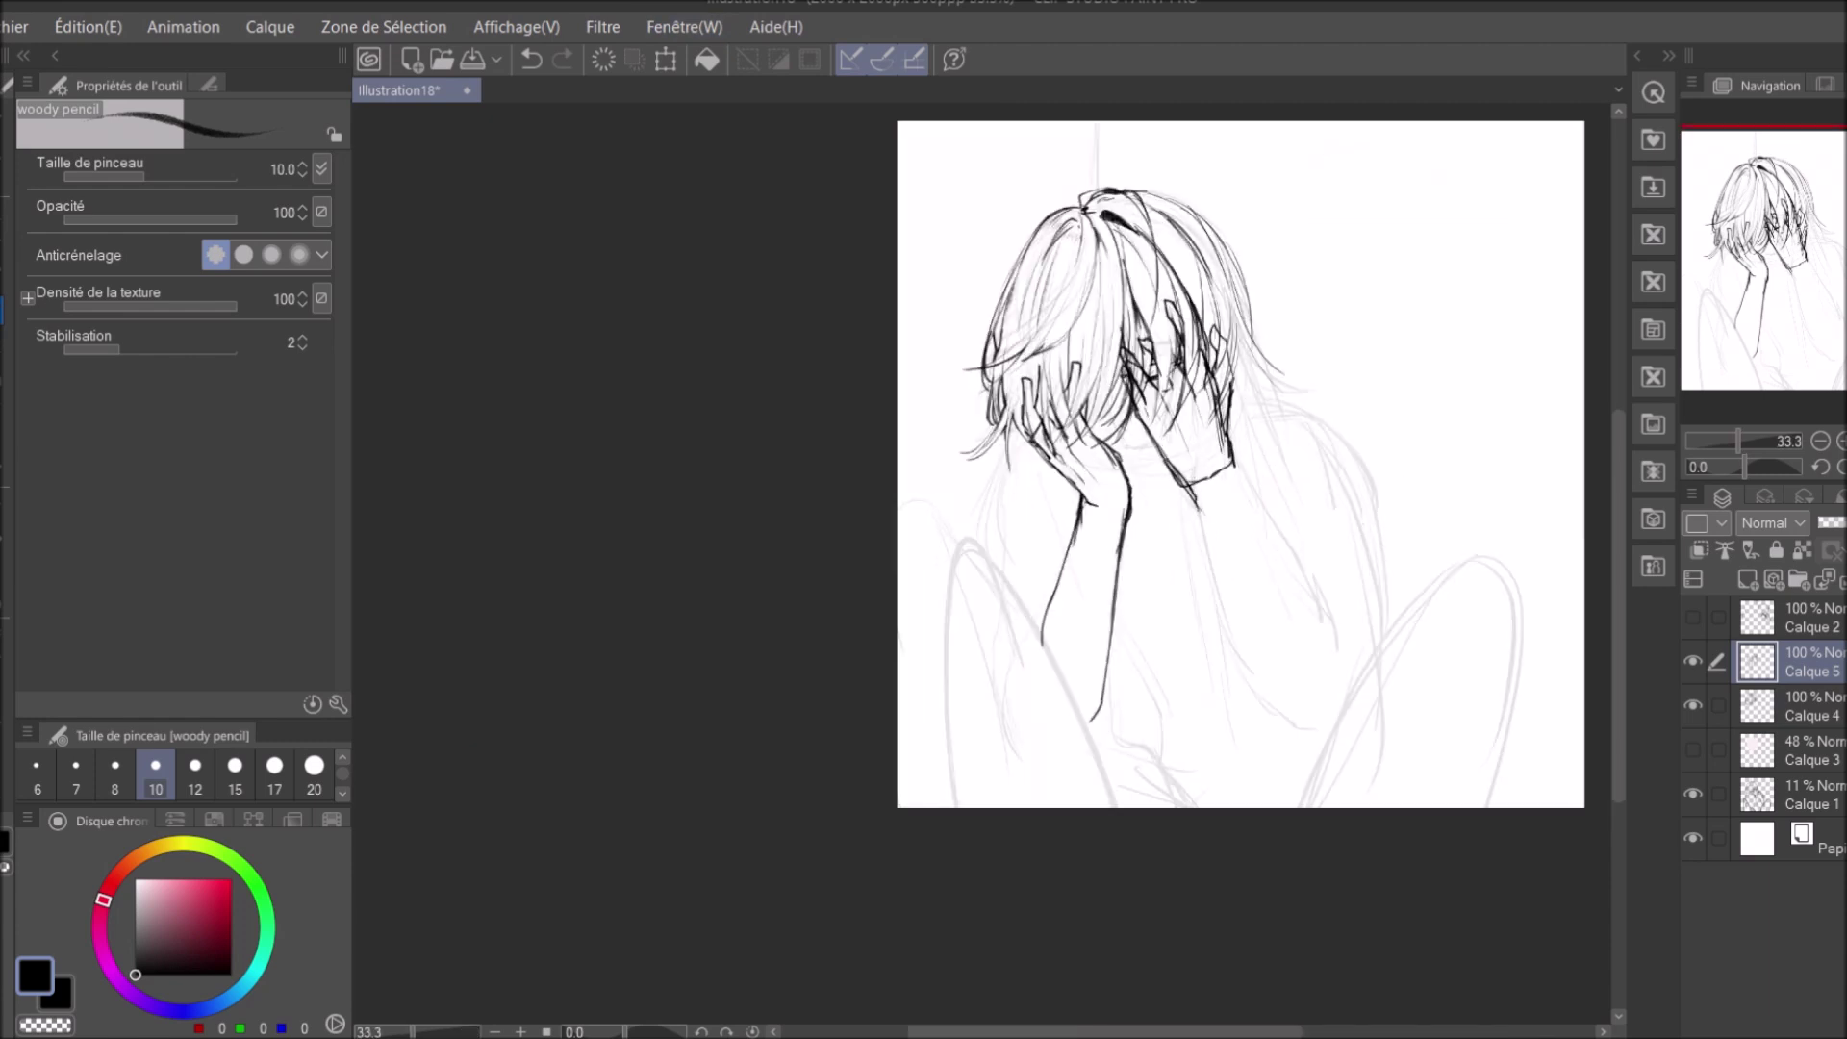
{"action": "left_click_drag", "start_coordinate": [1202, 514], "coordinate": [1308, 738]}
{"action": "left_click_drag", "start_coordinate": [1234, 453], "coordinate": [1347, 670]}
{"action": "key", "text": "h"}
Add a new layer and sketch long hair strands hanging below the hands and beside the far wrist.
{"action": "key", "text": "ctrl+shift+n"}
{"action": "mouse_move", "coordinate": [755, 260]}
{"action": "left_mouse_down"}
{"action": "mouse_move", "coordinate": [769, 495]}
{"action": "mouse_move", "coordinate": [727, 493]}
{"action": "mouse_move", "coordinate": [770, 698]}
{"action": "left_mouse_up"}
{"action": "key", "text": "ctrl+z"}
{"action": "key", "text": "ctrl+z"}
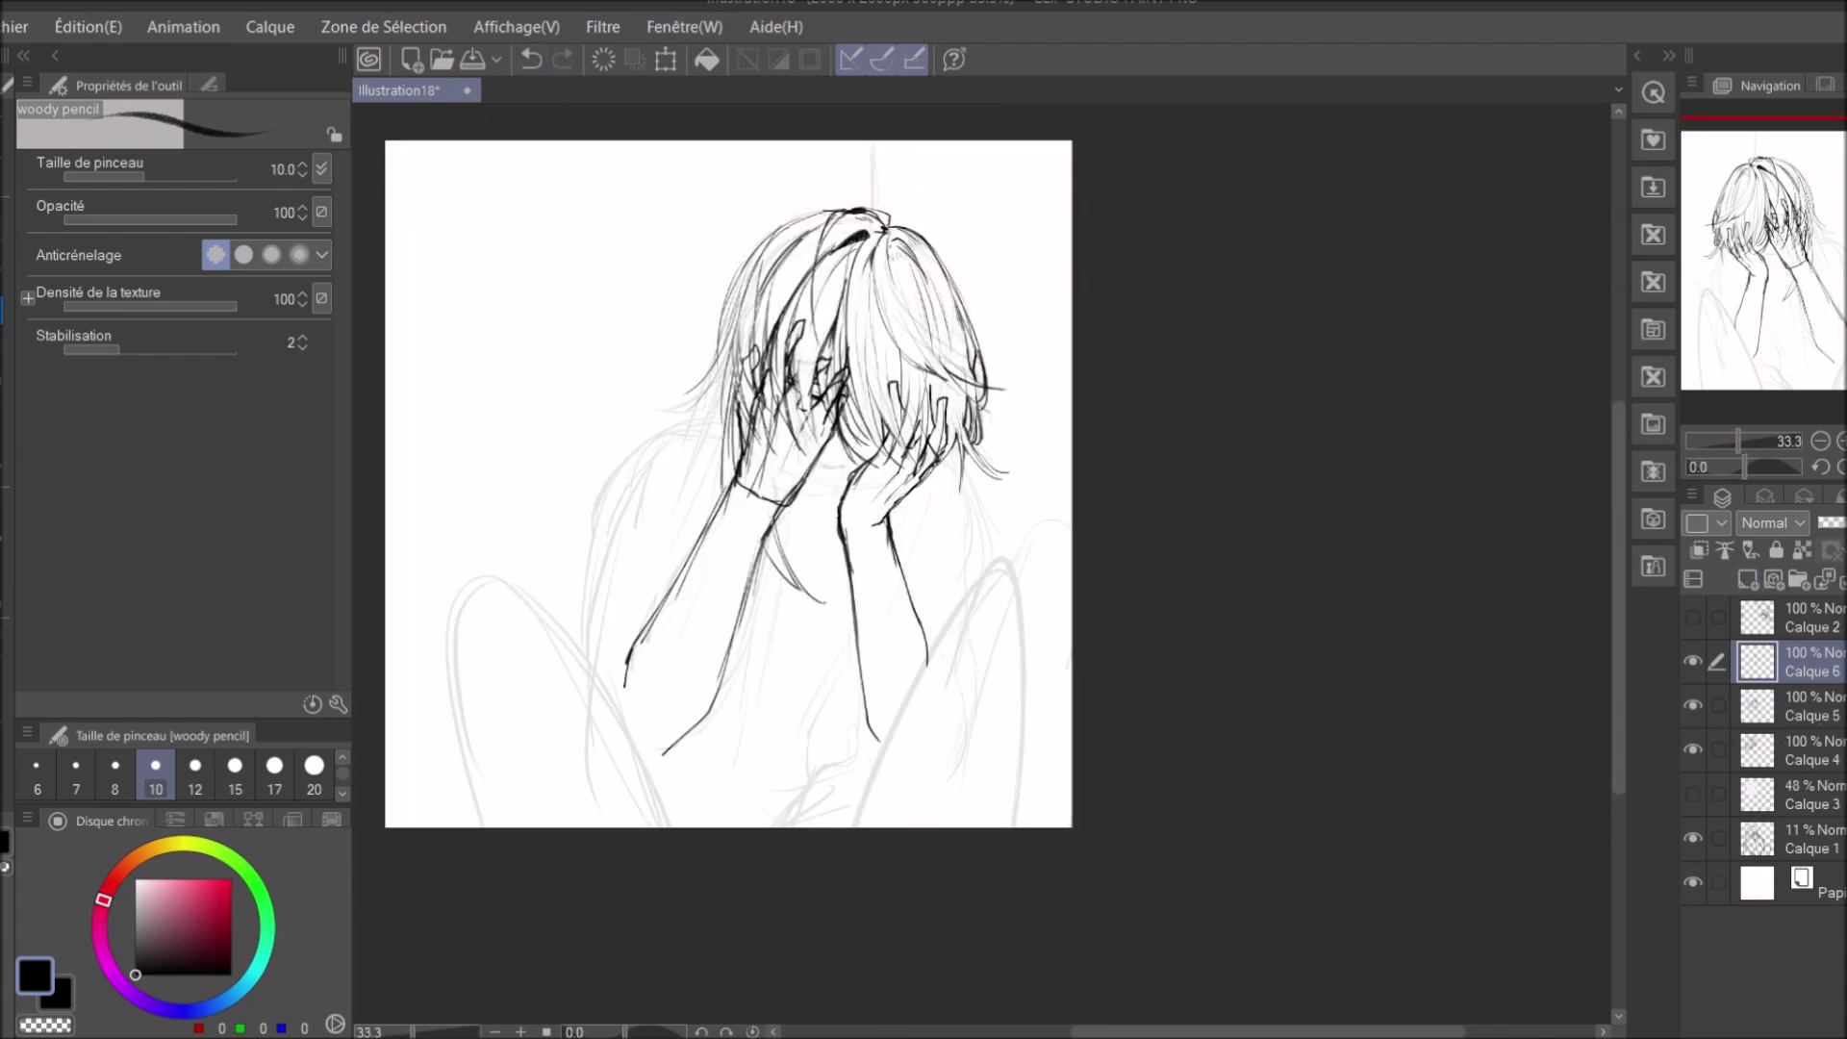
{"action": "left_click_drag", "start_coordinate": [922, 464], "coordinate": [933, 569]}
{"action": "scroll", "coordinate": [925, 569], "scroll_direction": "up", "scroll_amount": 3}
{"action": "scroll", "coordinate": [925, 568], "scroll_direction": "down", "scroll_amount": 3}
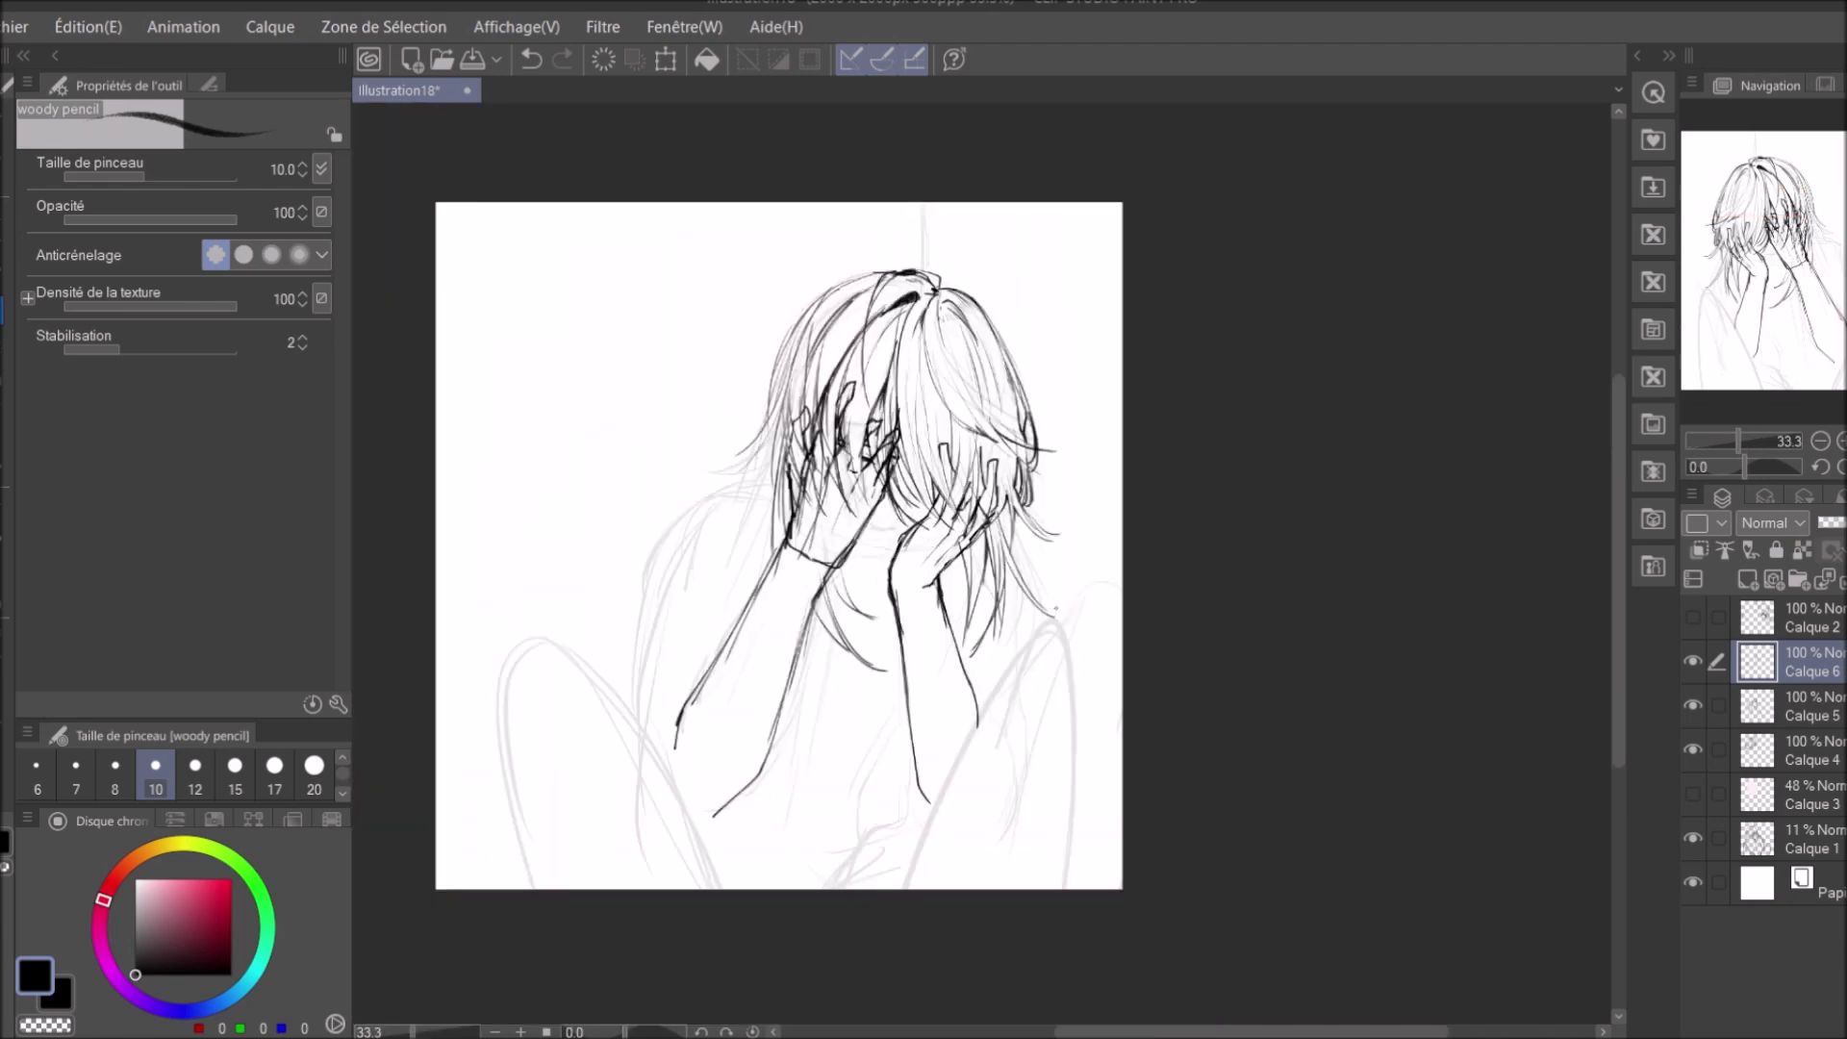
Lengthen the hair beside the near wrist with long strands falling towards the shoulder, in mirrored view.
{"action": "key", "text": "h"}
{"action": "left_click_drag", "start_coordinate": [1166, 485], "coordinate": [1176, 676]}
{"action": "key", "text": "ctrl+z"}
{"action": "left_click_drag", "start_coordinate": [1160, 446], "coordinate": [1235, 616]}
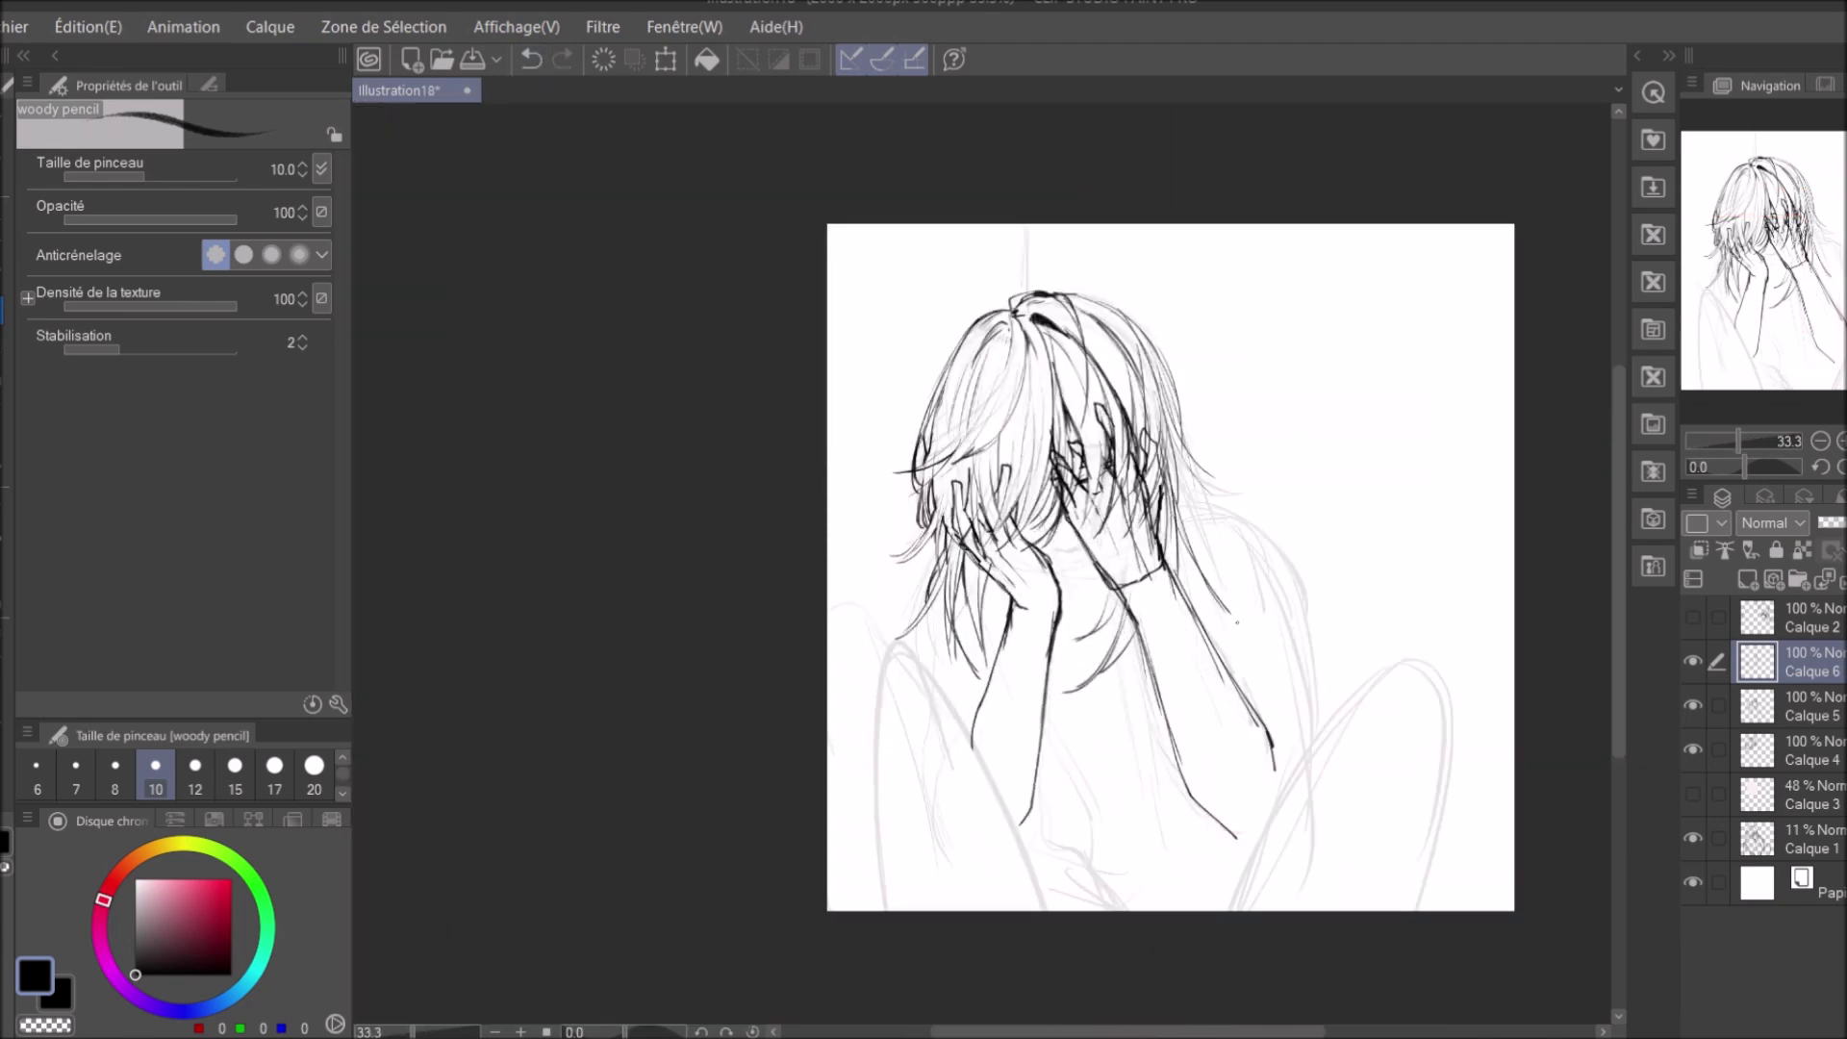
{"action": "key", "text": "h"}
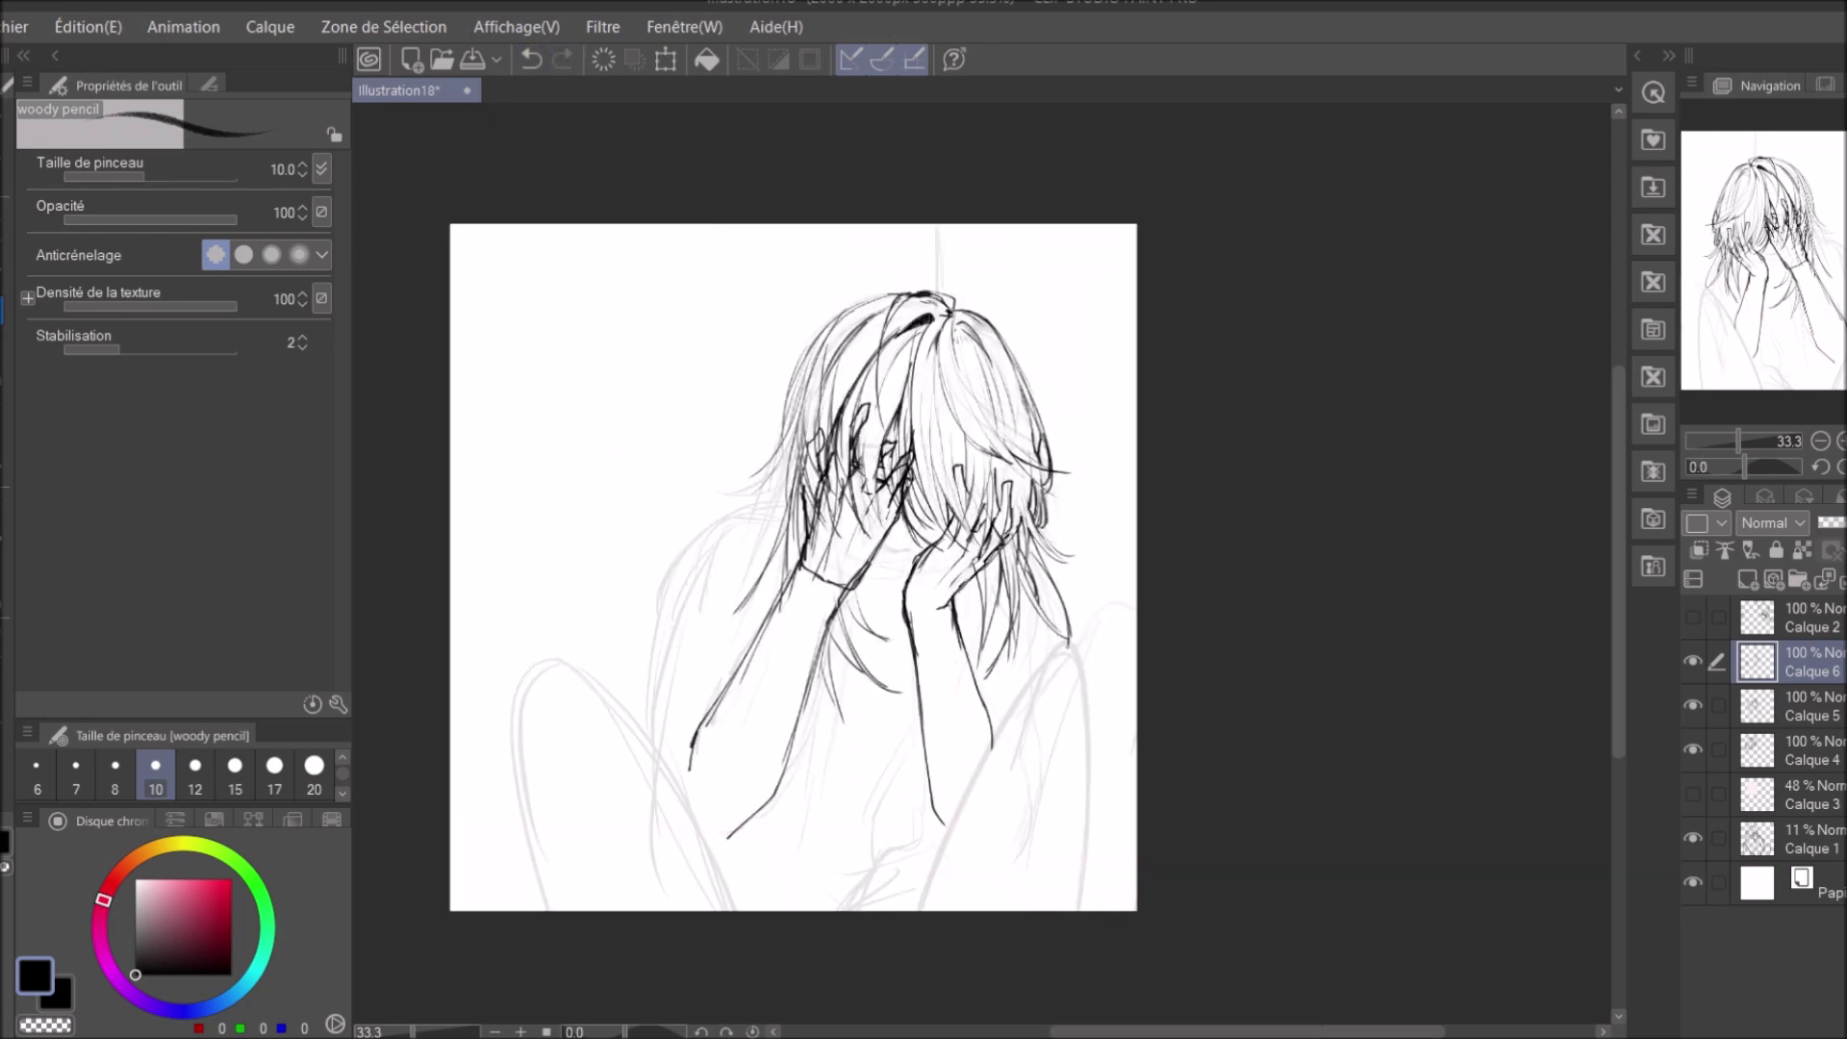
Fill the outer hair lock behind the far hand with black and add a dark accent at the hair parting.
{"action": "scroll", "coordinate": [1049, 567], "scroll_direction": "up", "scroll_amount": 2}
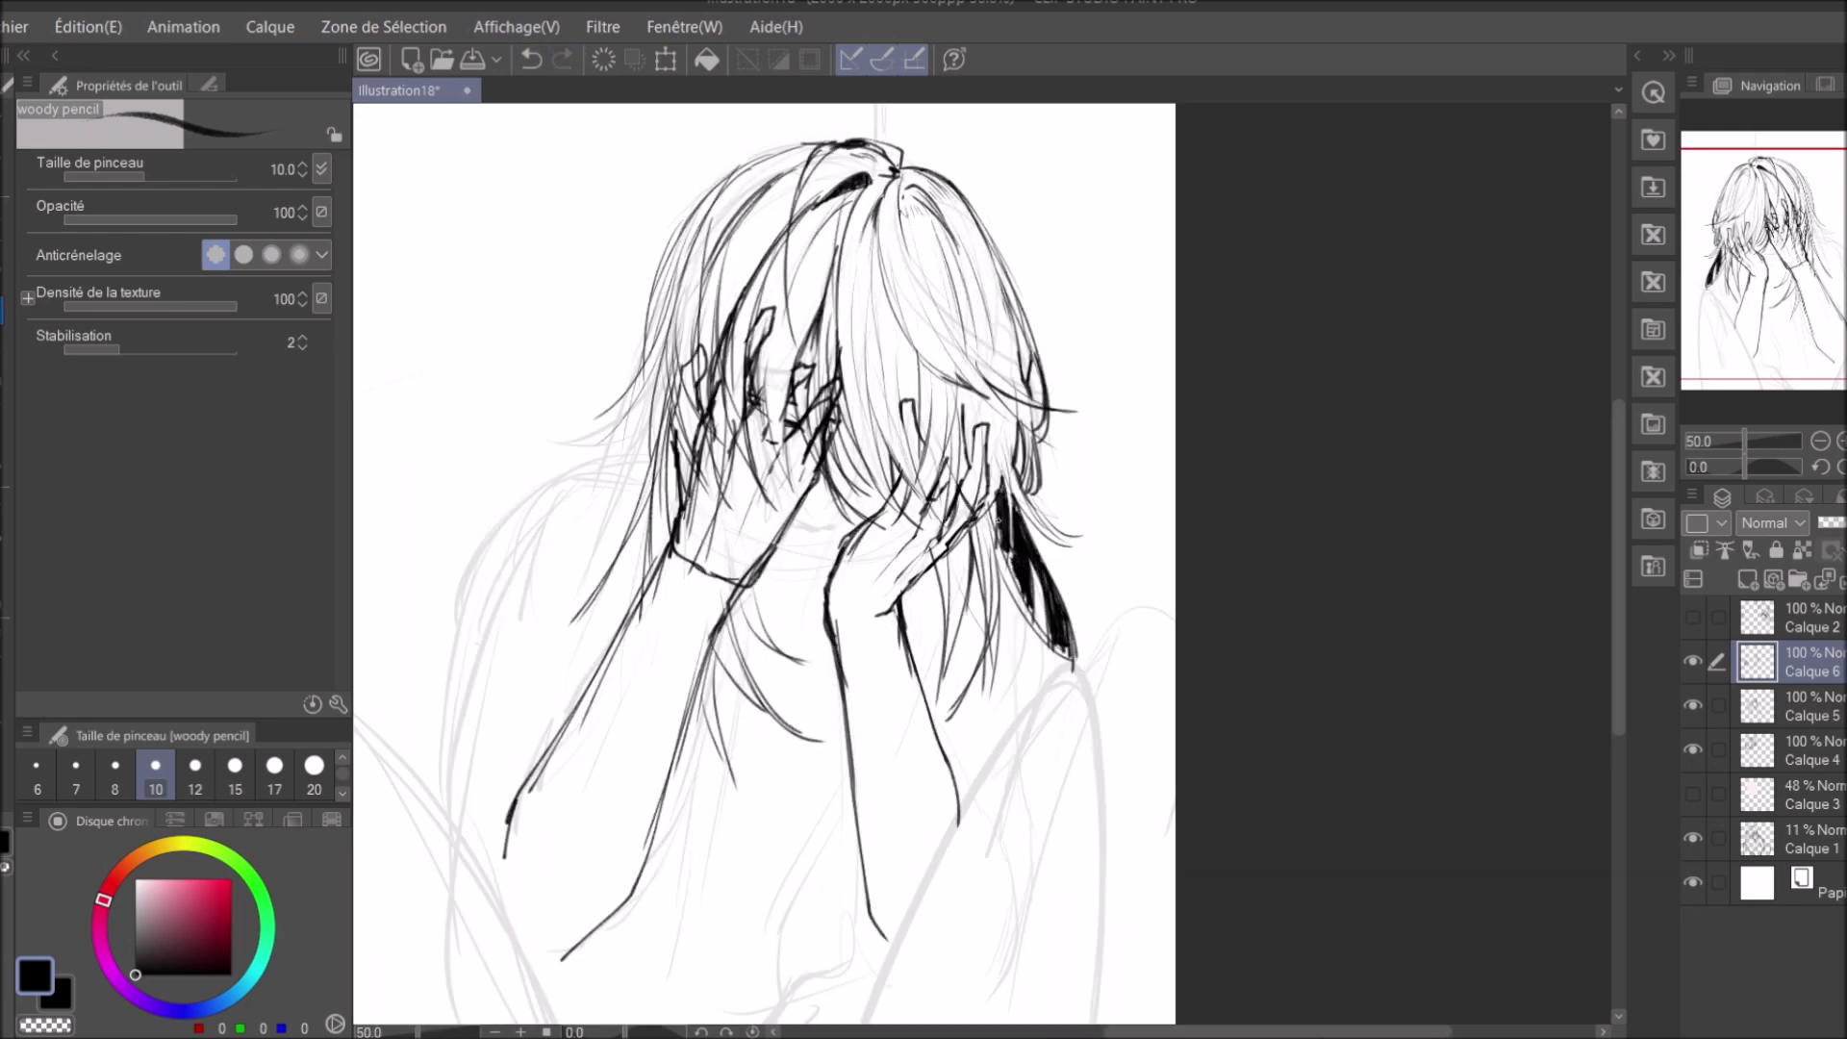
{"action": "scroll", "coordinate": [1004, 499], "scroll_direction": "down", "scroll_amount": 2}
{"action": "scroll", "coordinate": [1003, 499], "scroll_direction": "up", "scroll_amount": 3}
{"action": "mouse_move", "coordinate": [990, 462]}
{"action": "left_mouse_down"}
{"action": "mouse_move", "coordinate": [1001, 510]}
{"action": "mouse_move", "coordinate": [1063, 545]}
{"action": "left_mouse_up"}
{"action": "scroll", "coordinate": [1064, 546], "scroll_direction": "down", "scroll_amount": 3}
{"action": "scroll", "coordinate": [1064, 546], "scroll_direction": "up", "scroll_amount": 2}
{"action": "scroll", "coordinate": [1064, 545], "scroll_direction": "down", "scroll_amount": 2}
{"action": "scroll", "coordinate": [1173, 97], "scroll_direction": "up", "scroll_amount": 1}
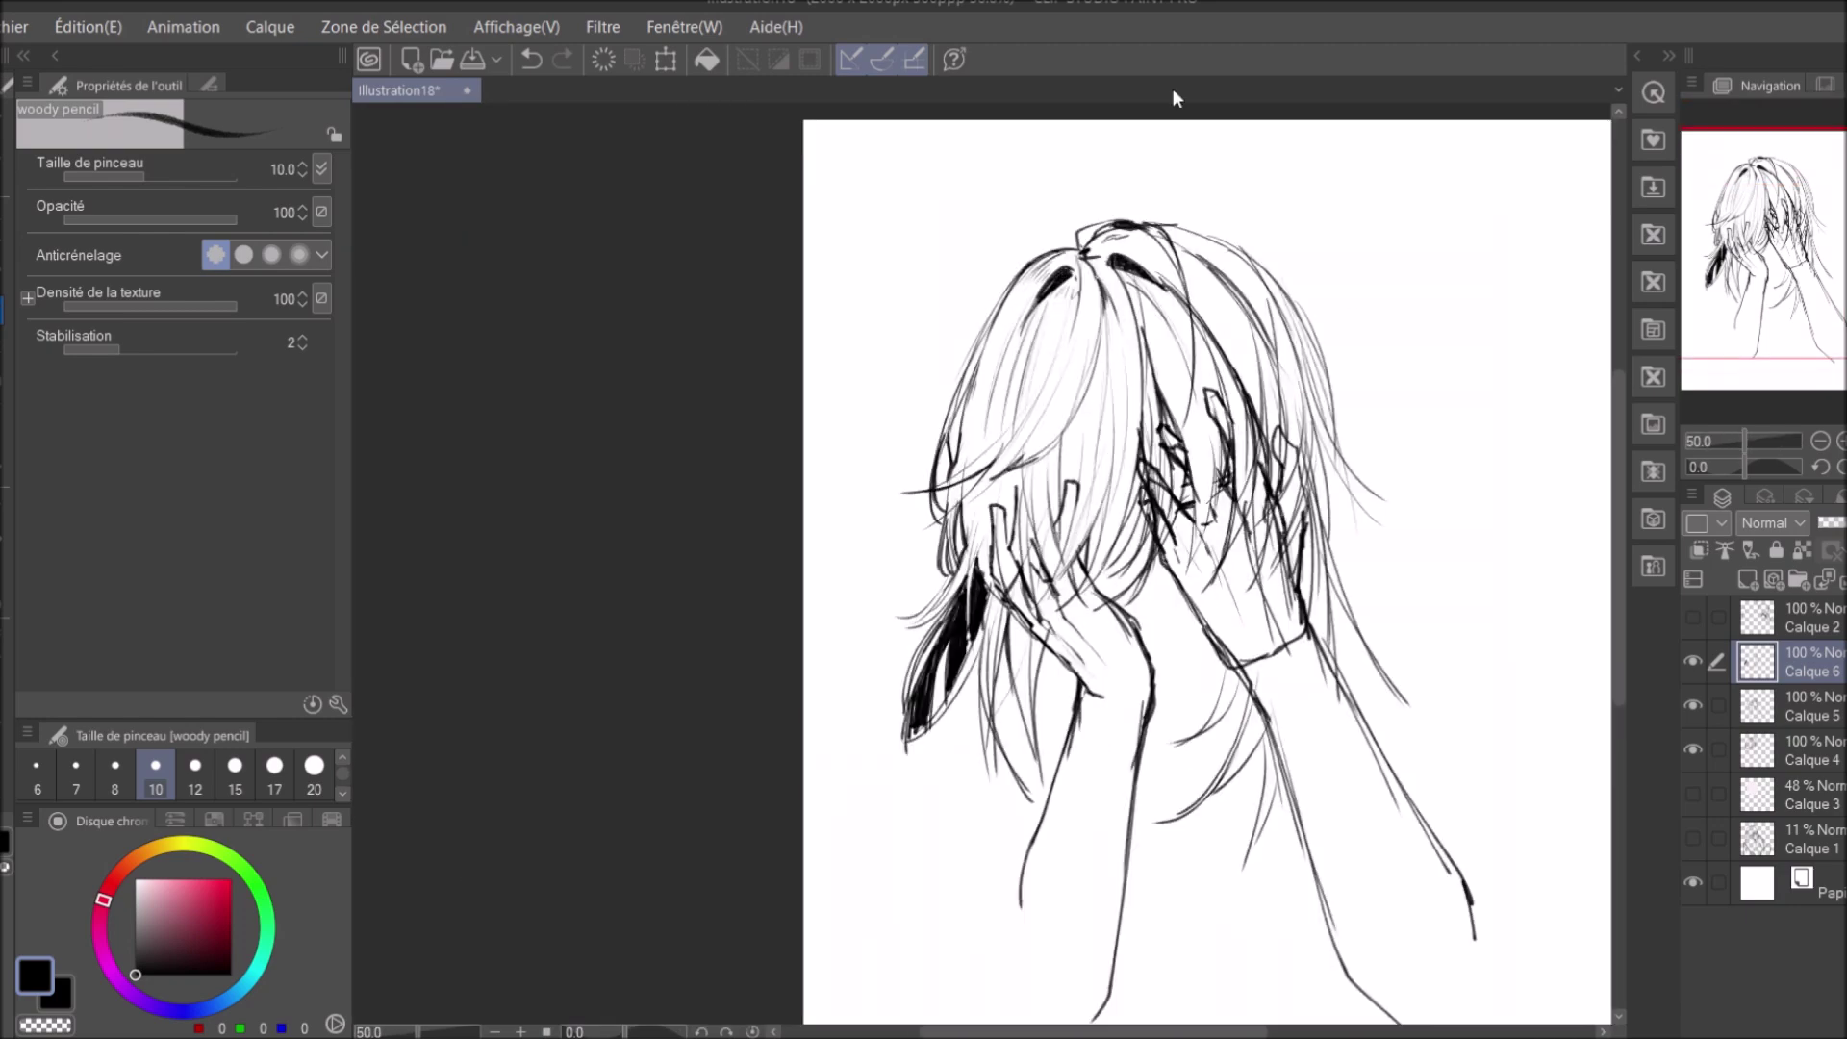
Add a new layer, try jawline strokes between the two hands, and undo them.
{"action": "scroll", "coordinate": [950, 412], "scroll_direction": "down", "scroll_amount": 1}
{"action": "scroll", "coordinate": [949, 412], "scroll_direction": "up", "scroll_amount": 3}
{"action": "key", "text": "ctrl+shift+n"}
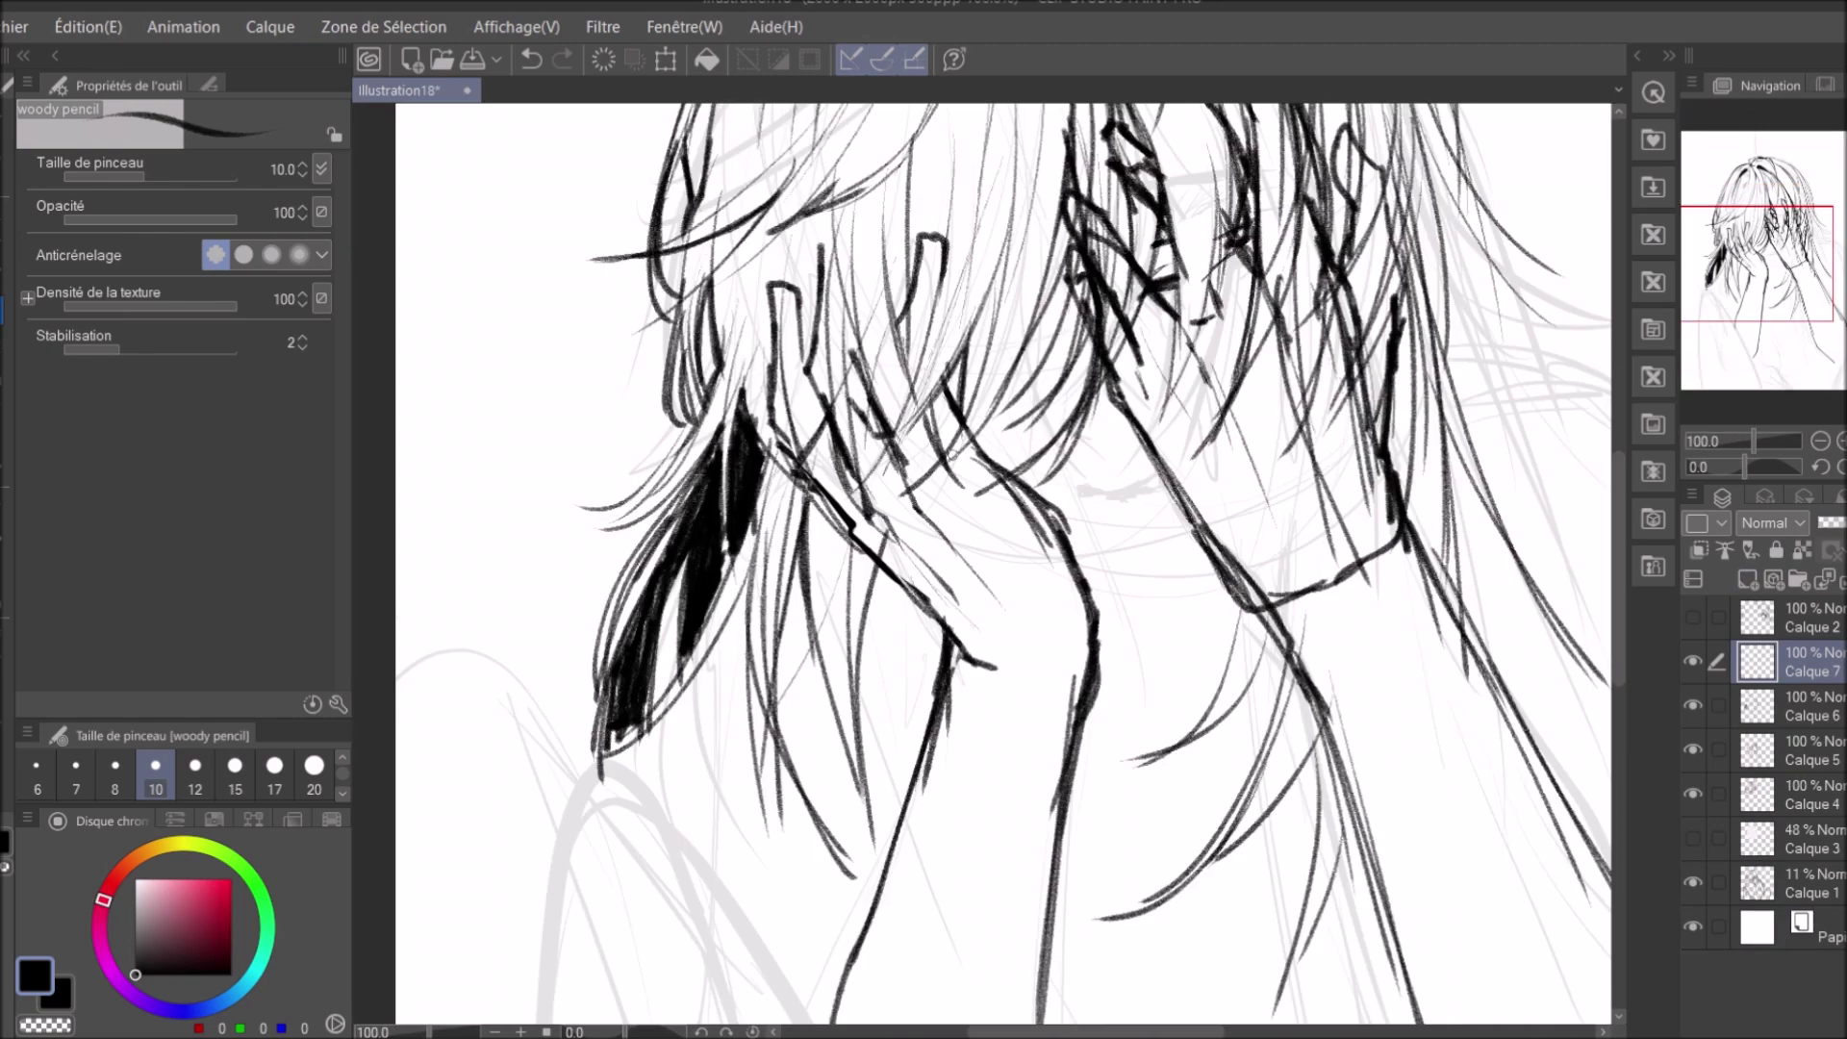
{"action": "left_click_drag", "start_coordinate": [877, 404], "coordinate": [981, 540]}
{"action": "left_click_drag", "start_coordinate": [943, 499], "coordinate": [1137, 615]}
{"action": "left_click_drag", "start_coordinate": [1005, 536], "coordinate": [1189, 638]}
{"action": "scroll", "coordinate": [1189, 638], "scroll_direction": "down", "scroll_amount": 3}
{"action": "left_click", "coordinate": [531, 60]}
{"action": "left_click", "coordinate": [531, 59]}
{"action": "key", "text": "h"}
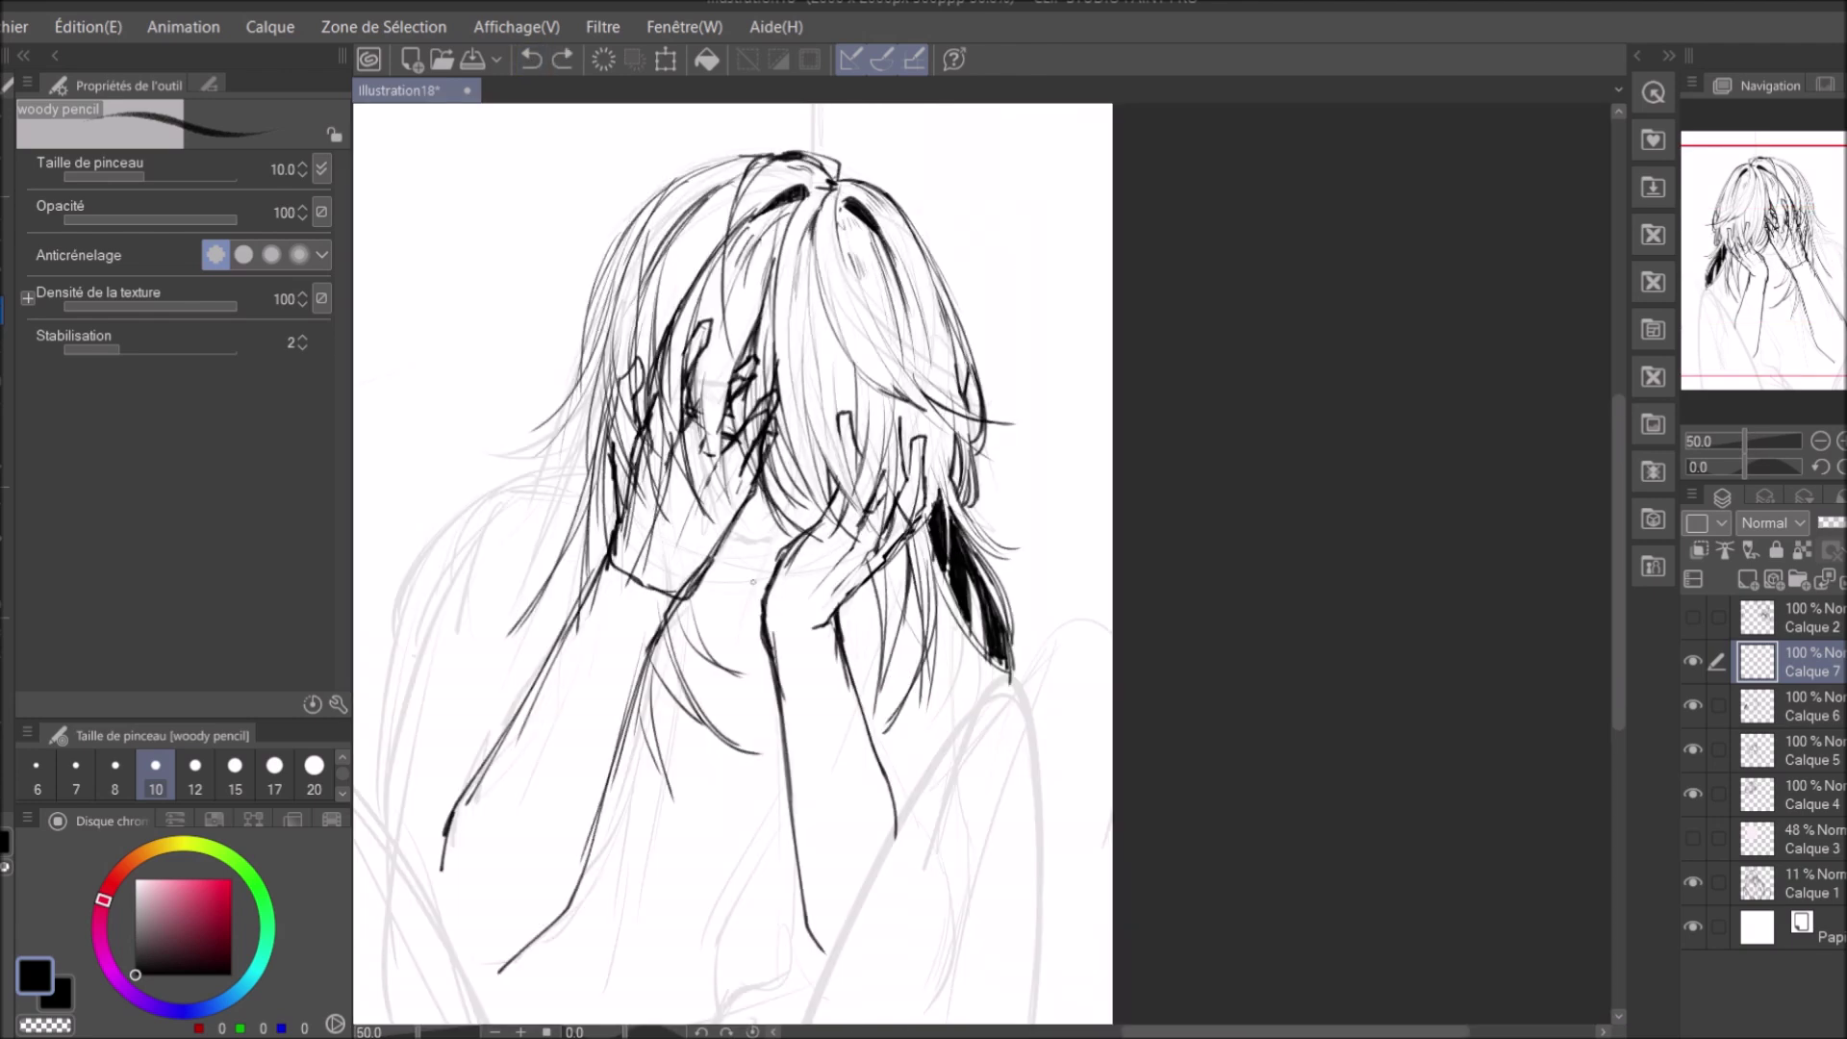
Sketch the jawline between the two wrists in mirrored view.
{"action": "key", "text": "h"}
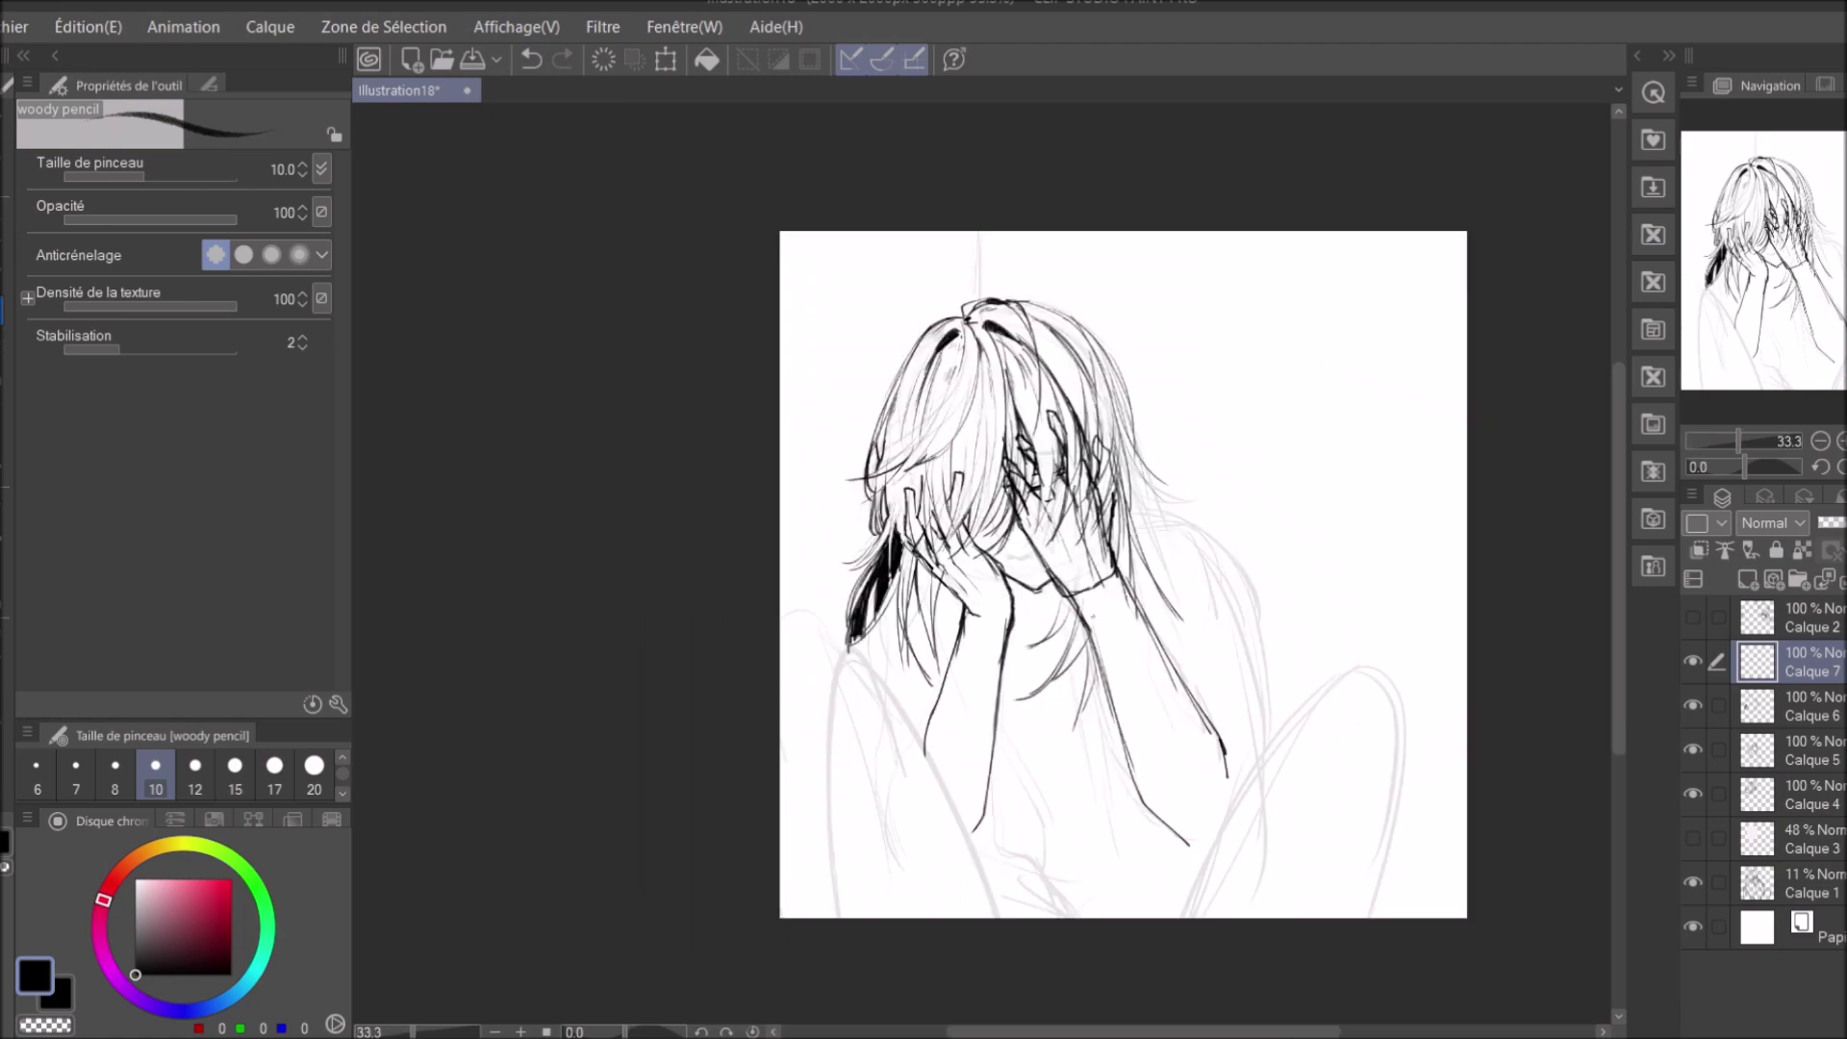
{"action": "left_click", "coordinate": [531, 69]}
{"action": "scroll", "coordinate": [973, 571], "scroll_direction": "up", "scroll_amount": 4}
{"action": "scroll", "coordinate": [1030, 565], "scroll_direction": "down", "scroll_amount": 4}
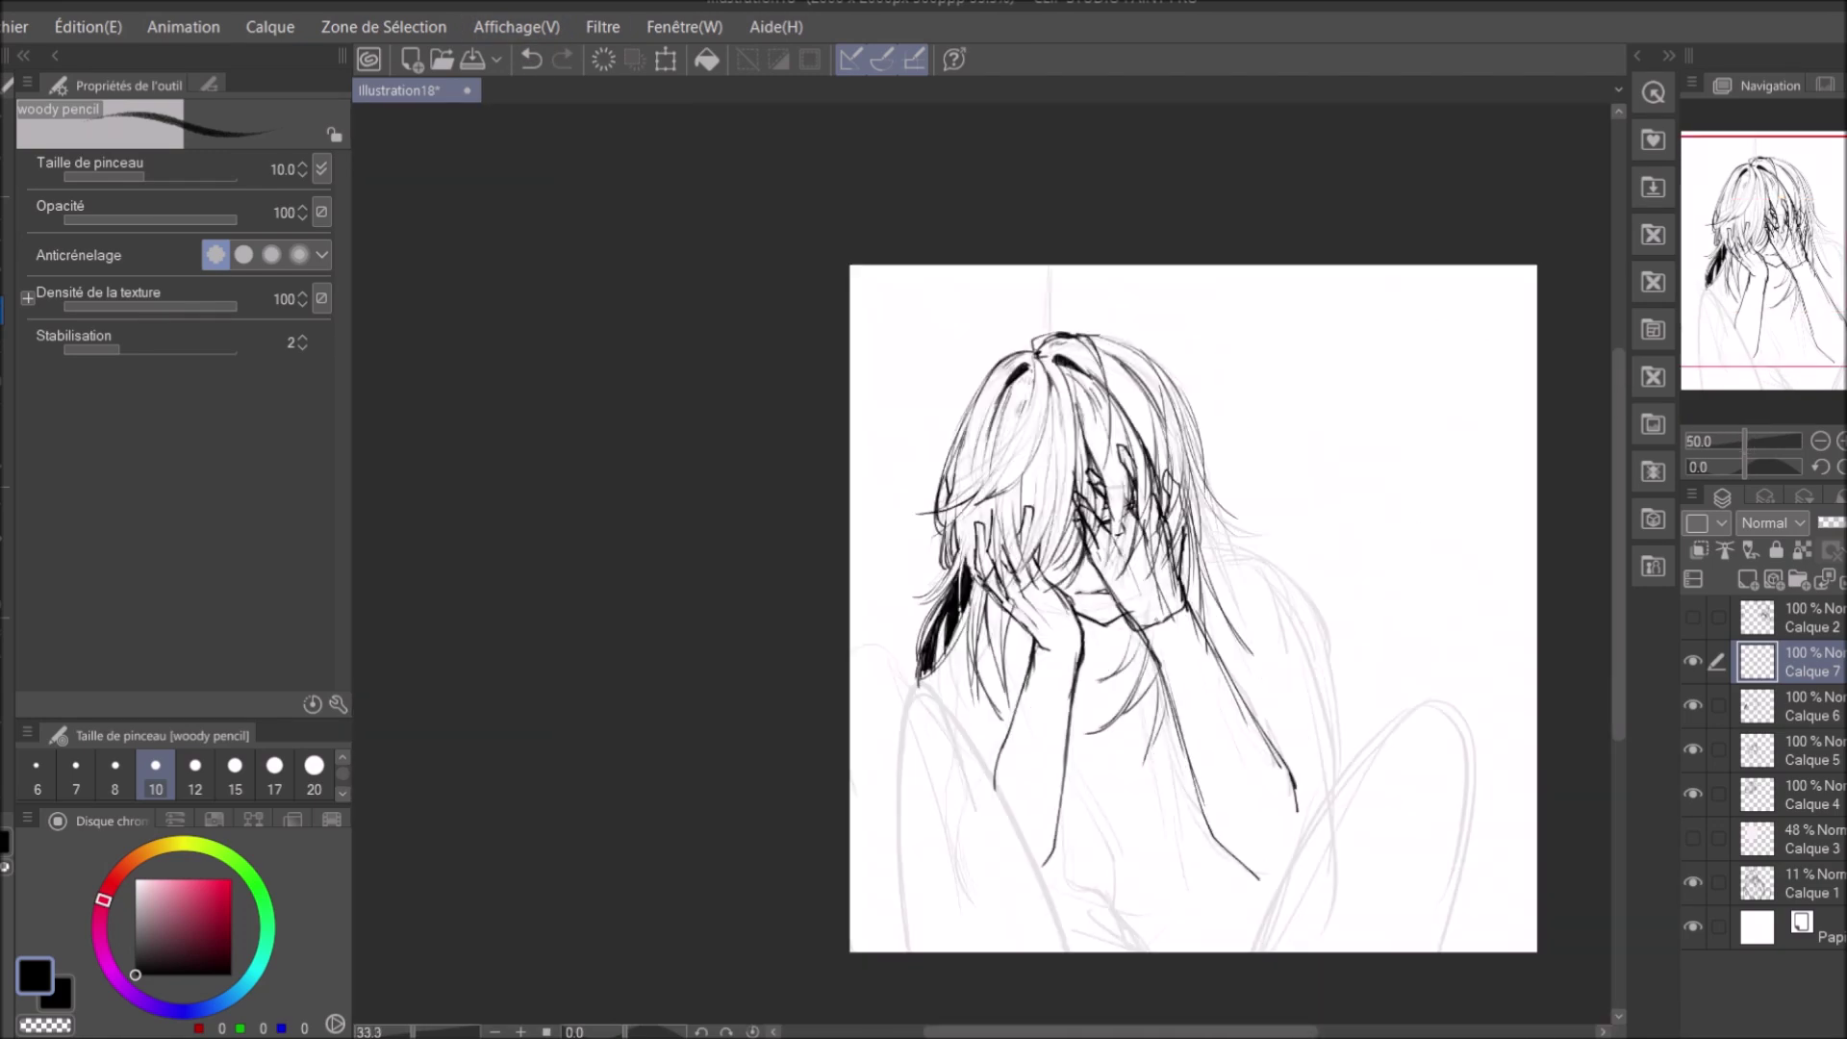
Add a new layer and sketch a small nose and mouth above the chin between the hands.
{"action": "scroll", "coordinate": [1029, 564], "scroll_direction": "up", "scroll_amount": 2}
{"action": "left_click", "coordinate": [1744, 580]}
{"action": "scroll", "coordinate": [1030, 565], "scroll_direction": "down", "scroll_amount": 2}
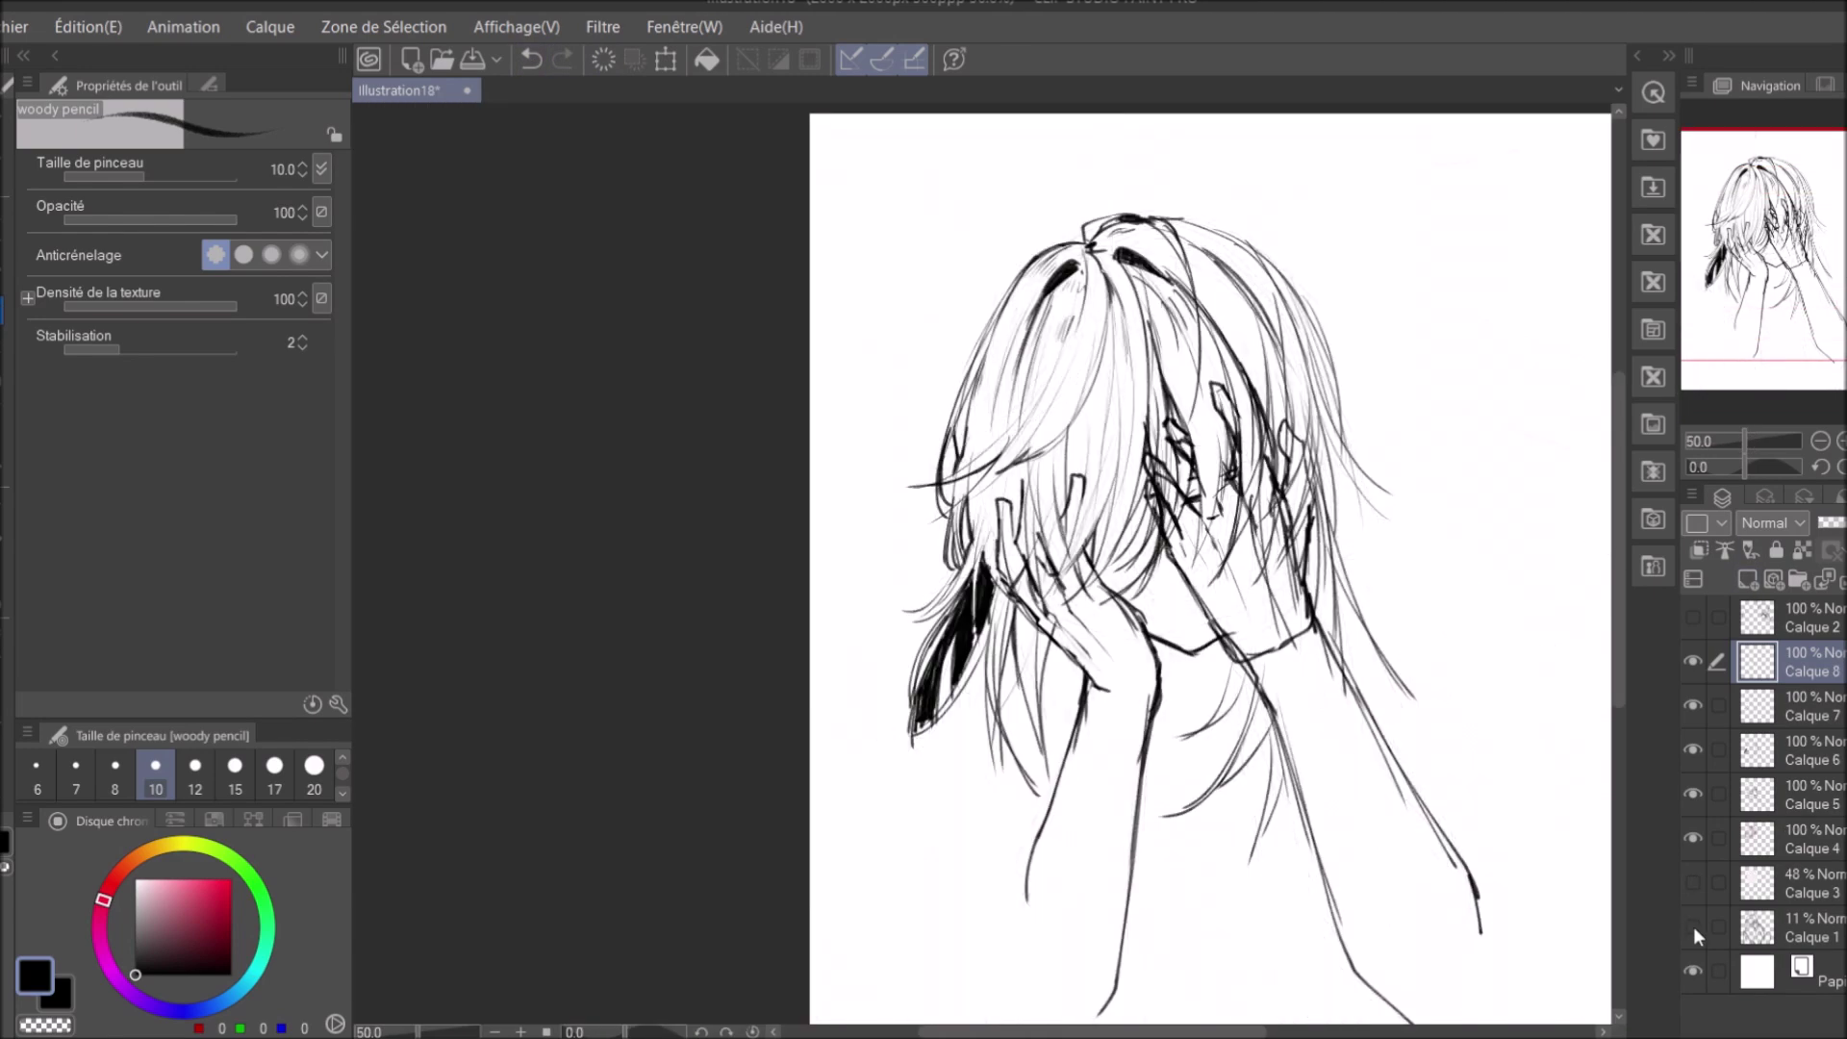
{"action": "scroll", "coordinate": [1029, 564], "scroll_direction": "up", "scroll_amount": 4}
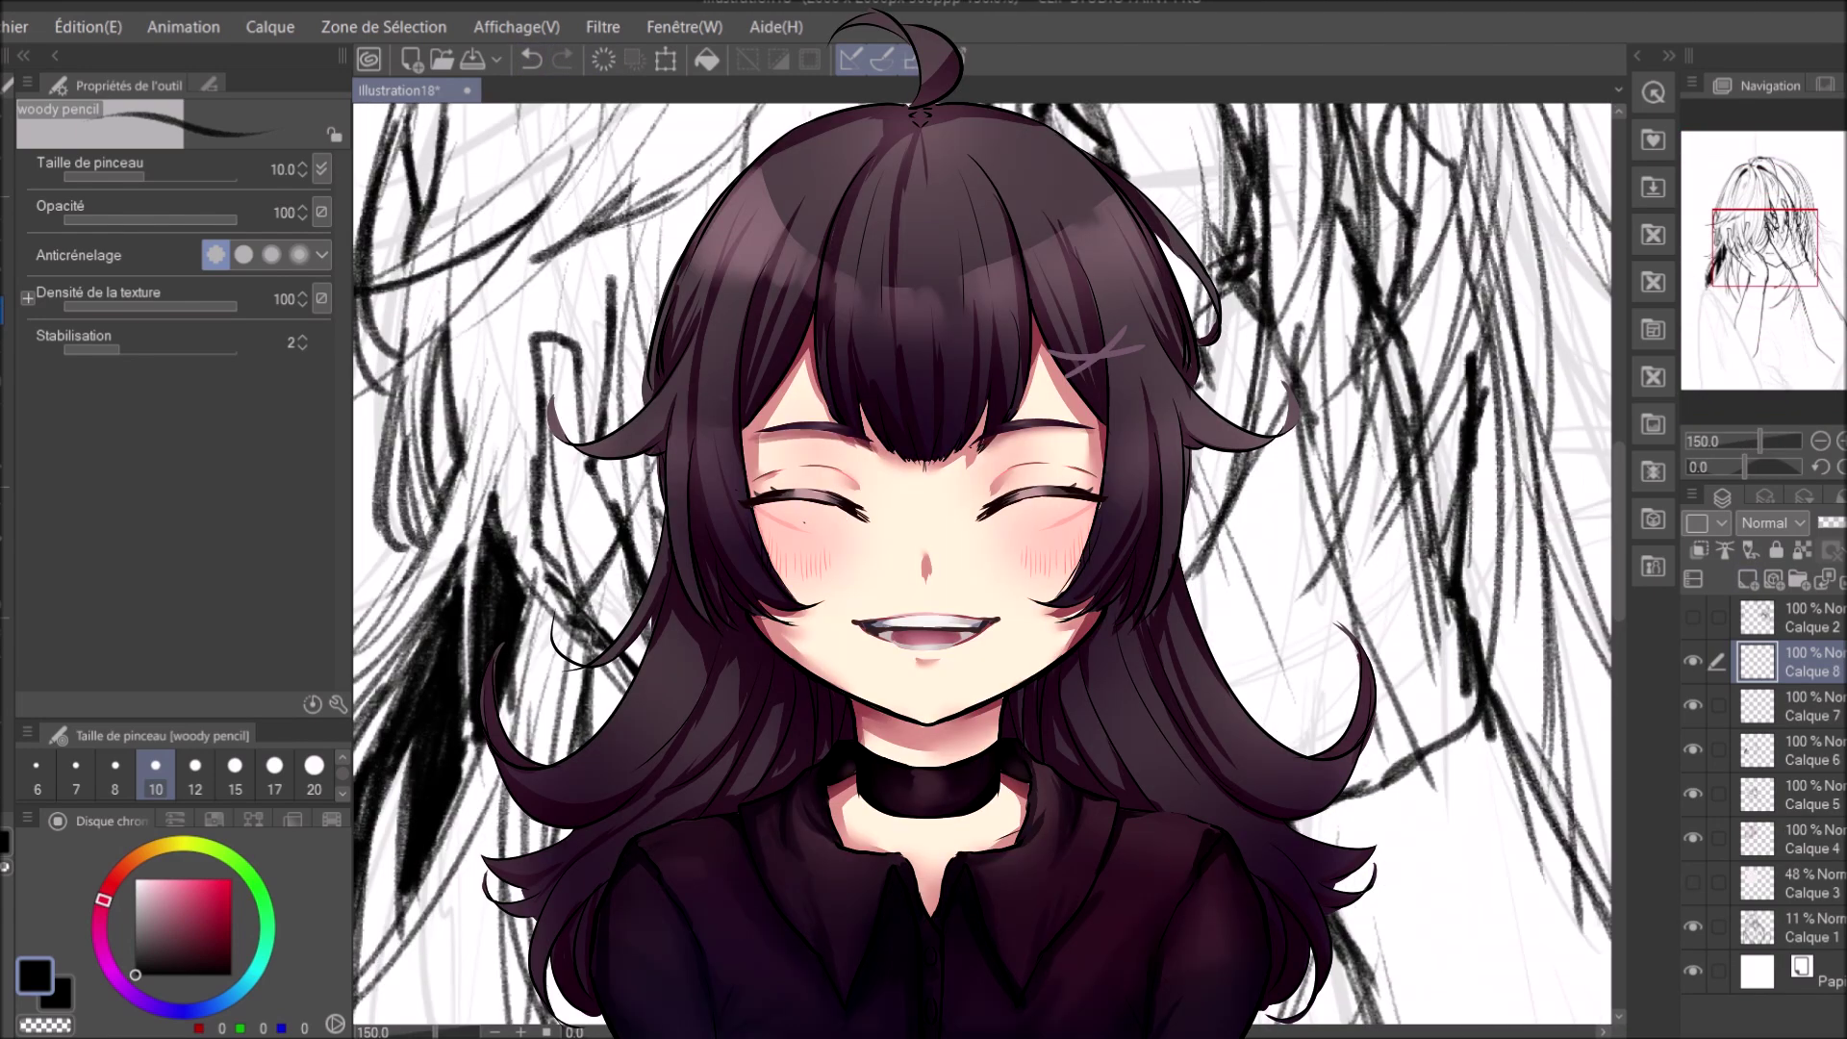
{"action": "scroll", "coordinate": [1029, 565], "scroll_direction": "down", "scroll_amount": 2}
{"action": "scroll", "coordinate": [1020, 528], "scroll_direction": "up", "scroll_amount": 3}
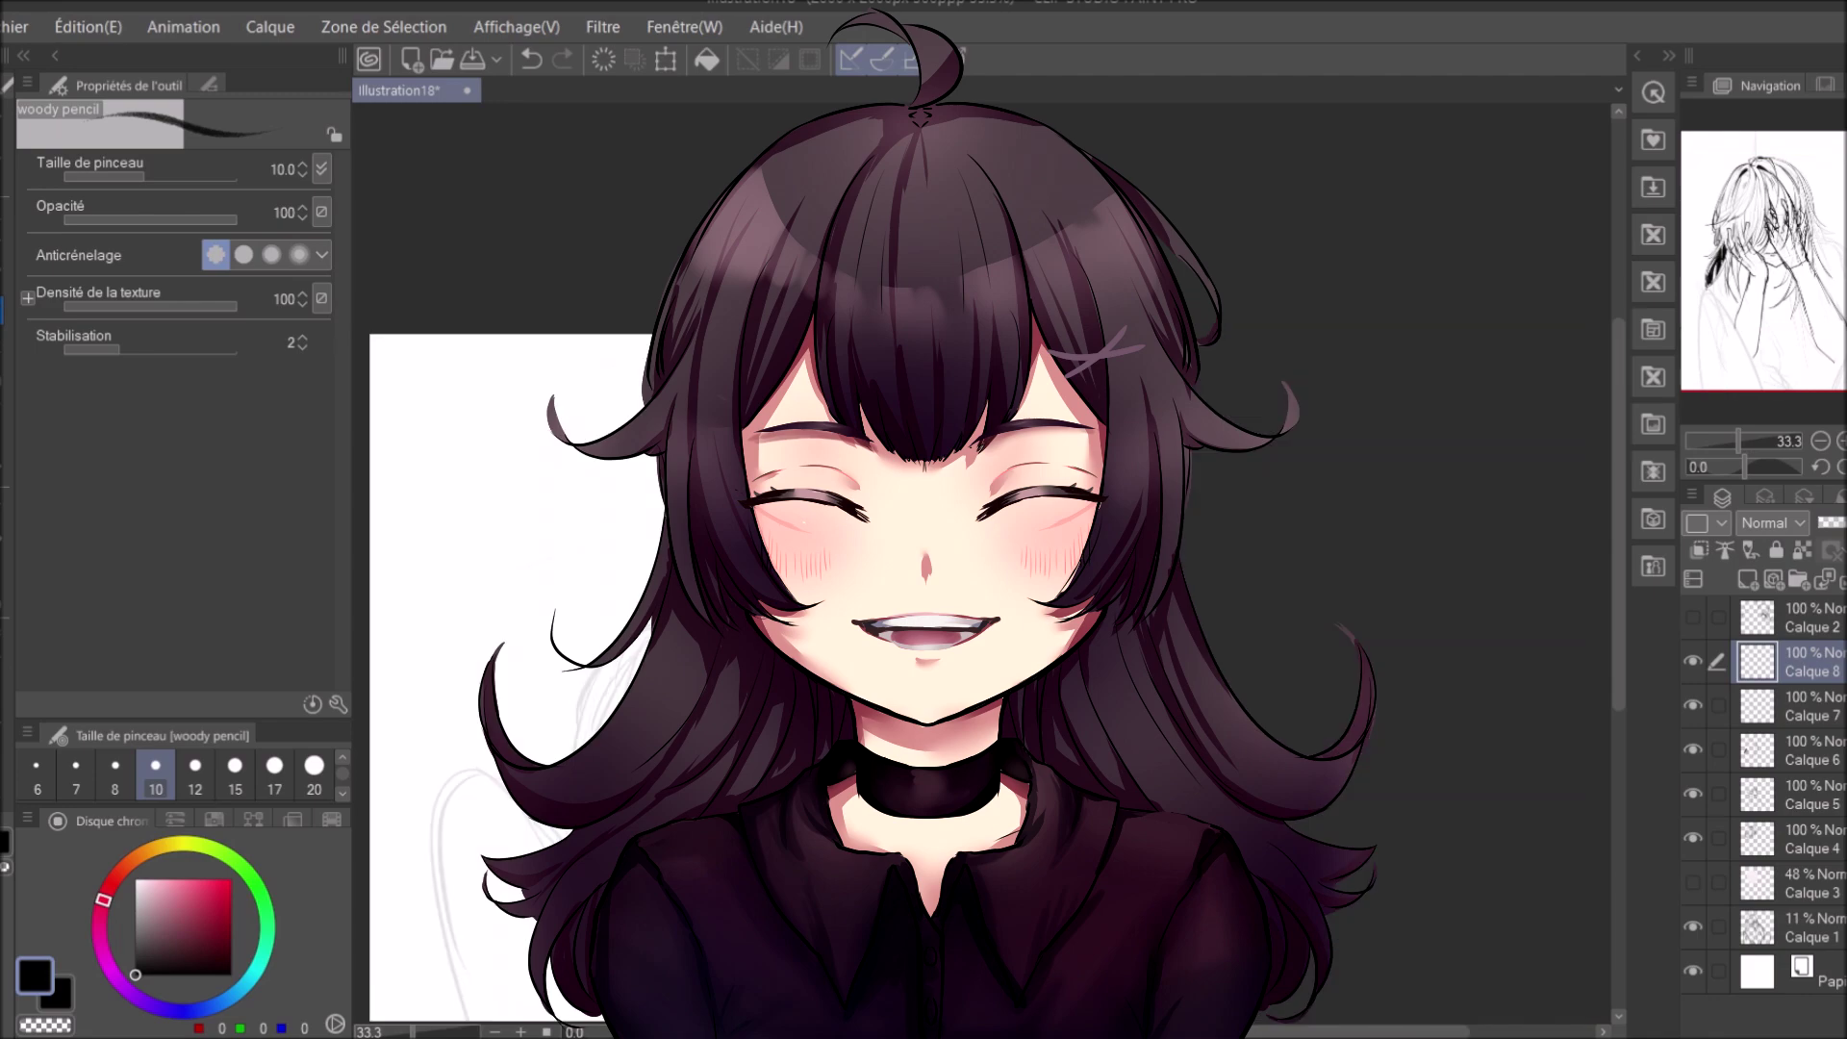
{"action": "scroll", "coordinate": [1020, 528], "scroll_direction": "down", "scroll_amount": 3}
{"action": "scroll", "coordinate": [1021, 528], "scroll_direction": "up", "scroll_amount": 2}
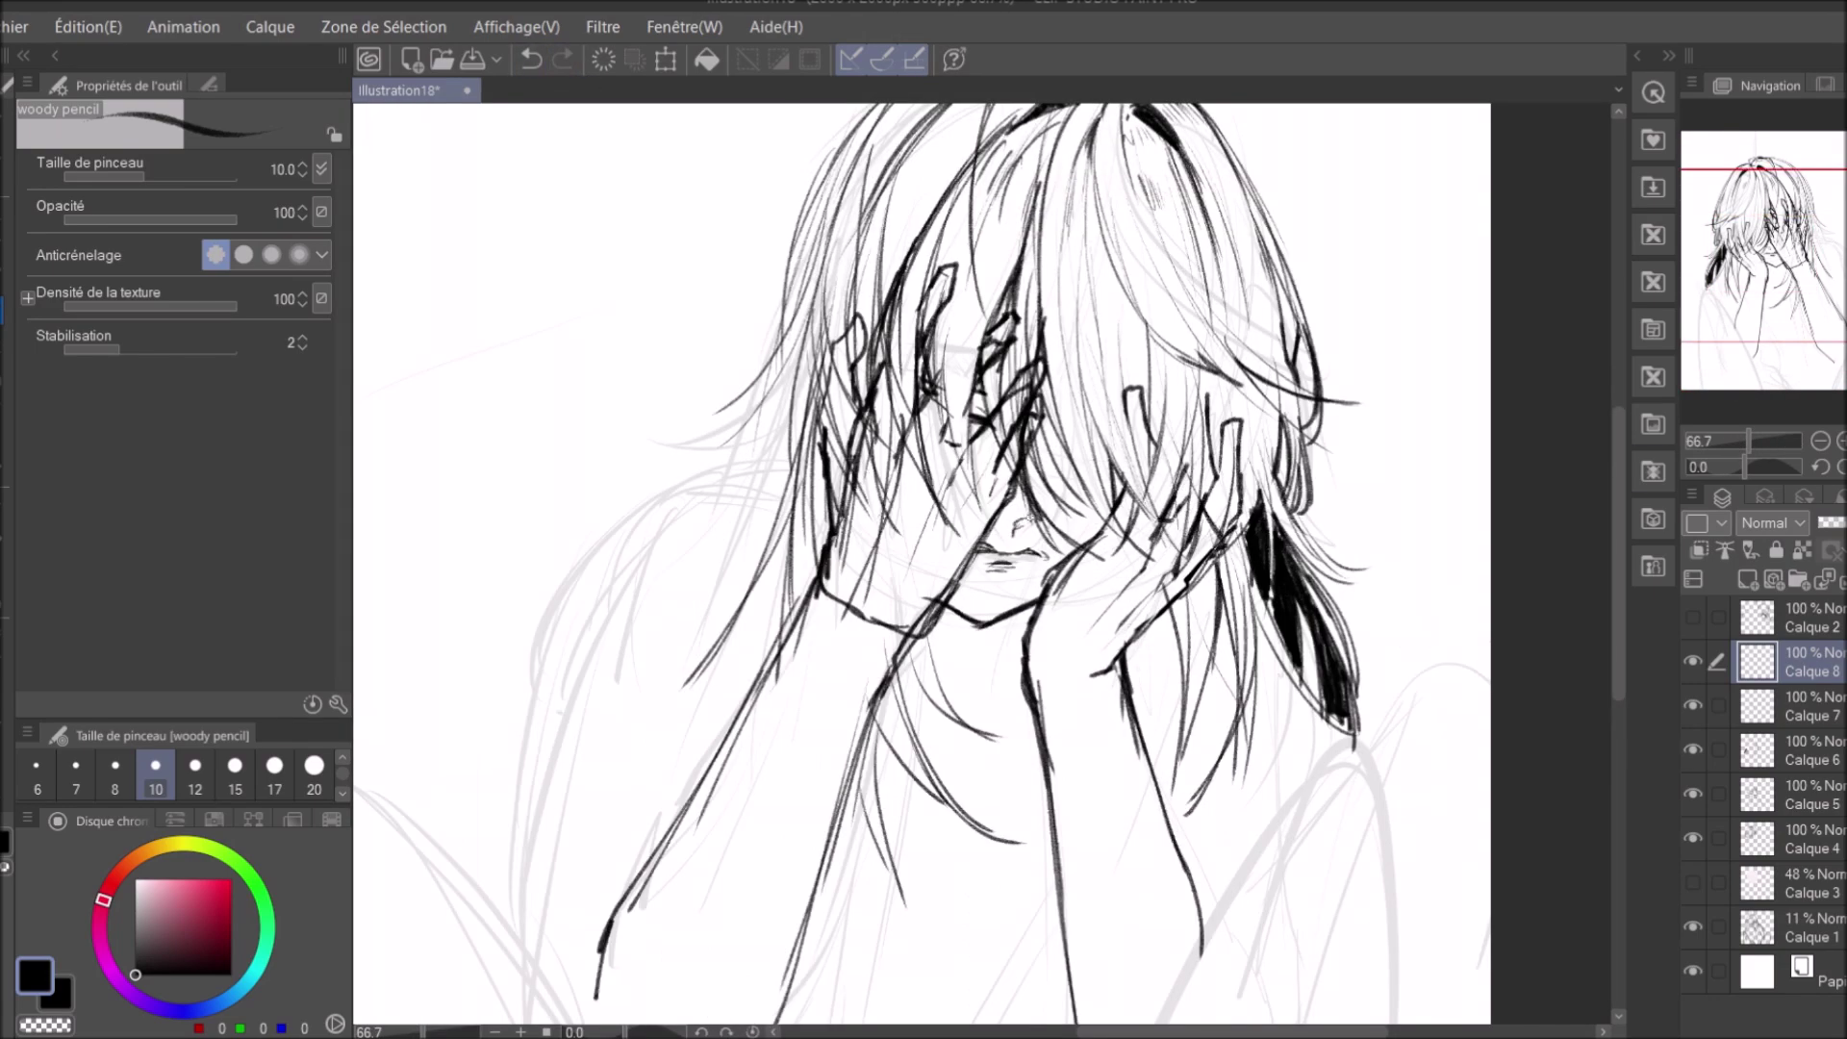
{"action": "scroll", "coordinate": [1017, 520], "scroll_direction": "down", "scroll_amount": 2}
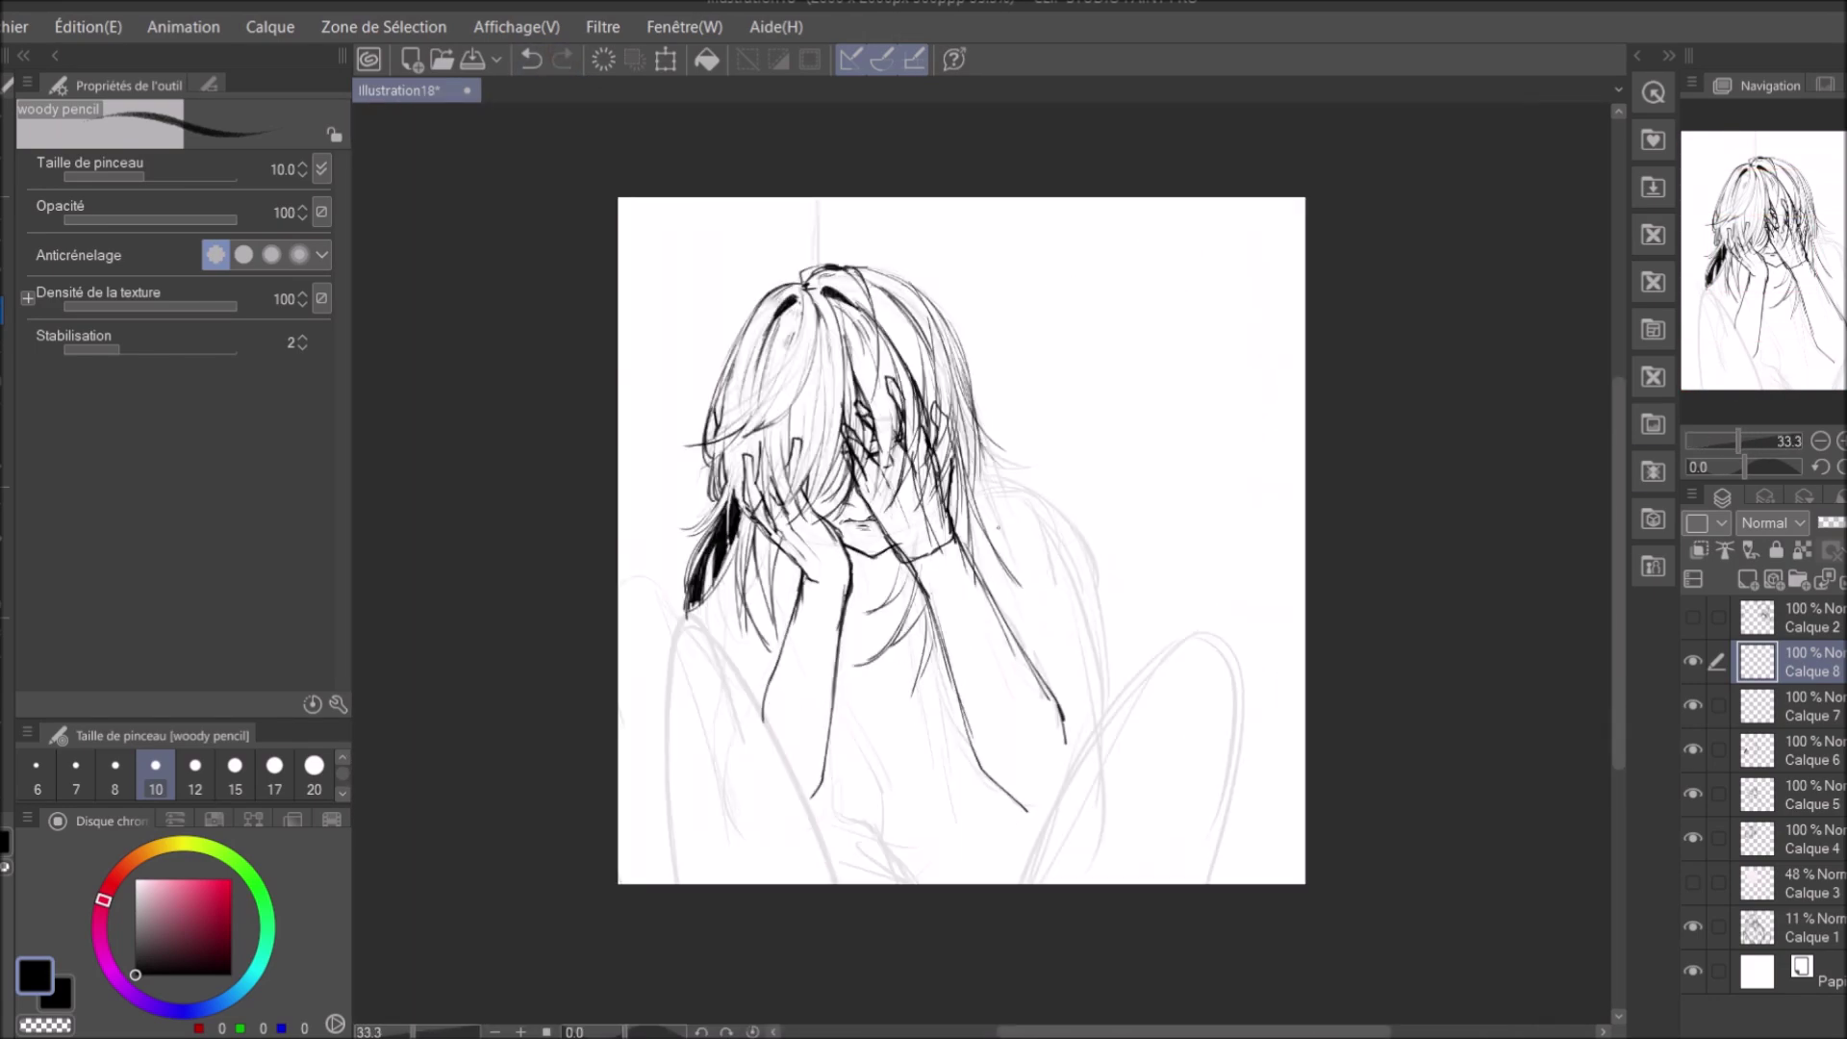
Erase the sketched nose and mouth and hide the jawline layer Calque 7.
{"action": "scroll", "coordinate": [962, 551], "scroll_direction": "down", "scroll_amount": 1}
{"action": "key", "text": "e"}
{"action": "scroll", "coordinate": [962, 550], "scroll_direction": "up", "scroll_amount": 3}
{"action": "scroll", "coordinate": [991, 563], "scroll_direction": "down", "scroll_amount": 2}
Add a new layer and draw a short mouth line between the hands with tear drops beside it.
{"action": "key", "text": "ctrl+shift+n"}
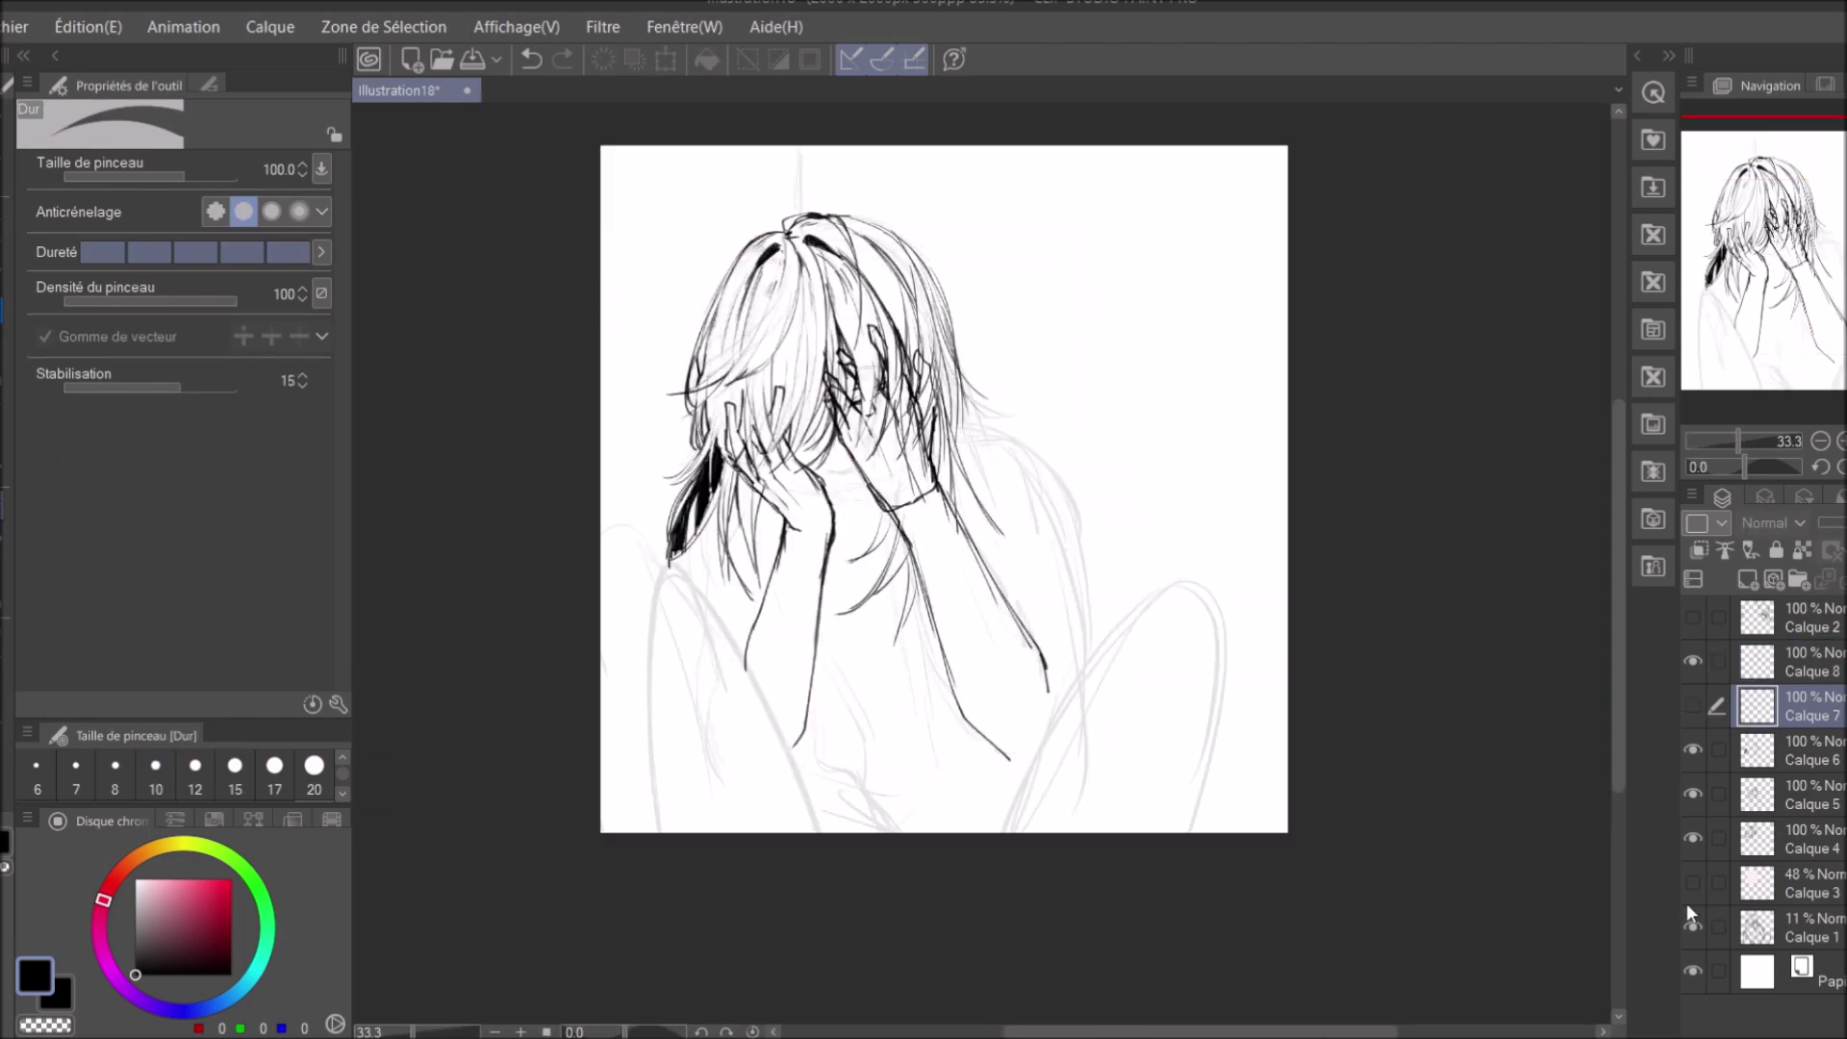
{"action": "scroll", "coordinate": [991, 563], "scroll_direction": "up", "scroll_amount": 2}
{"action": "key", "text": "p"}
{"action": "key", "text": "p"}
{"action": "scroll", "coordinate": [1159, 500], "scroll_direction": "up", "scroll_amount": 4}
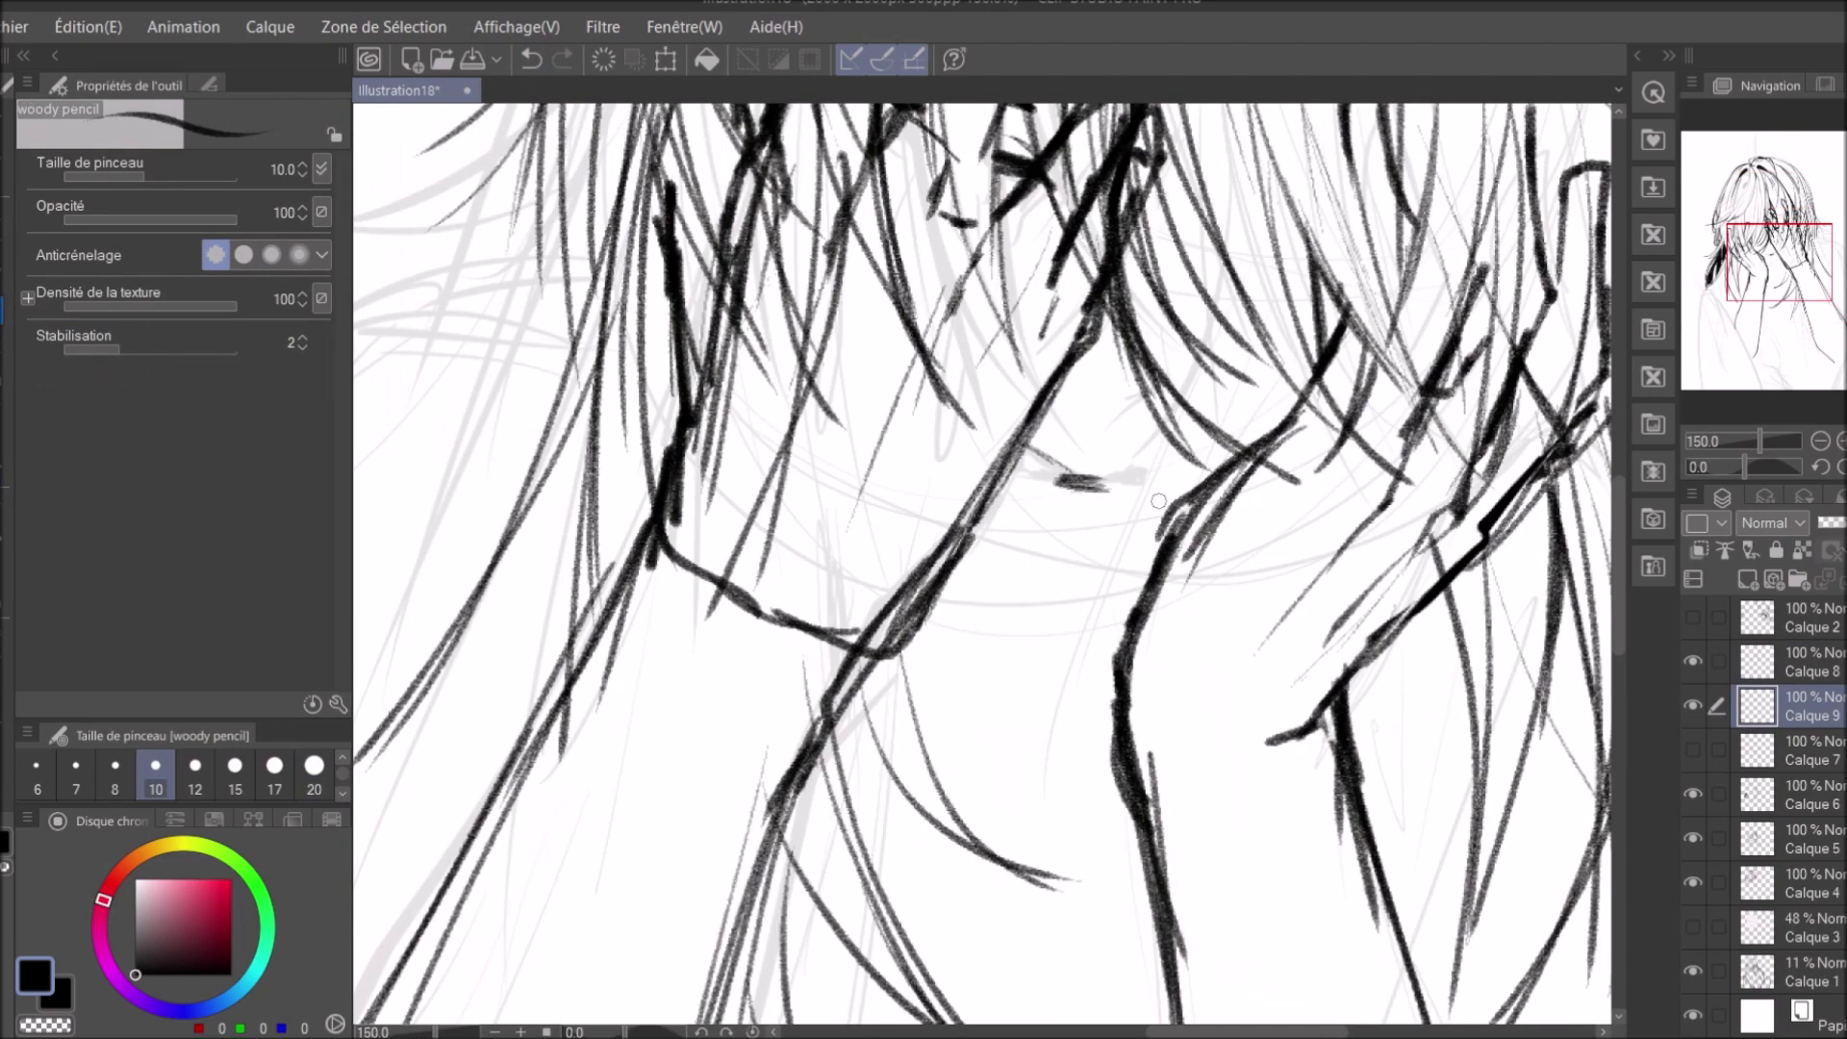
{"action": "scroll", "coordinate": [1058, 462], "scroll_direction": "down", "scroll_amount": 4}
{"action": "scroll", "coordinate": [1058, 452], "scroll_direction": "up", "scroll_amount": 1}
{"action": "scroll", "coordinate": [1058, 452], "scroll_direction": "down", "scroll_amount": 1}
{"action": "scroll", "coordinate": [905, 505], "scroll_direction": "up", "scroll_amount": 3}
{"action": "left_click_drag", "start_coordinate": [885, 413], "coordinate": [933, 457]}
{"action": "scroll", "coordinate": [1031, 485], "scroll_direction": "down", "scroll_amount": 2}
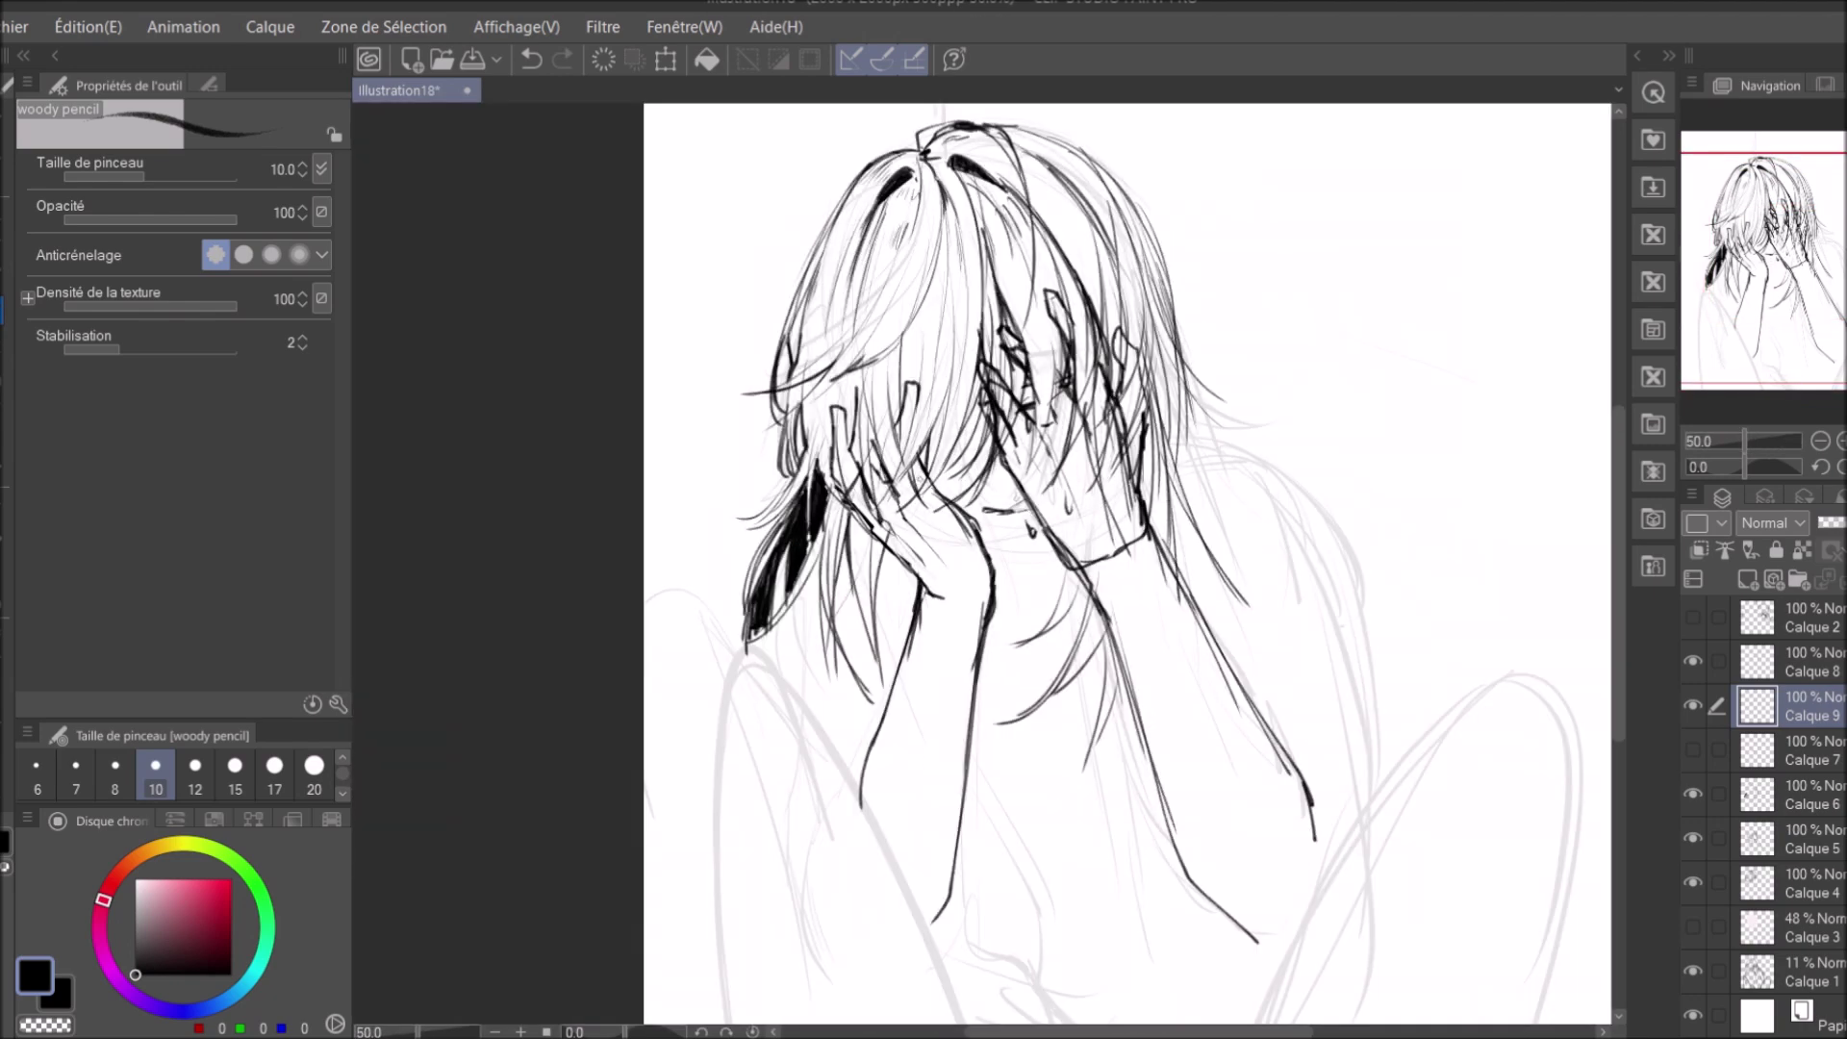
Redraw the chin line beneath the mouth between the two wrists, checking it in mirrored and normal view.
{"action": "scroll", "coordinate": [972, 510], "scroll_direction": "up", "scroll_amount": 1}
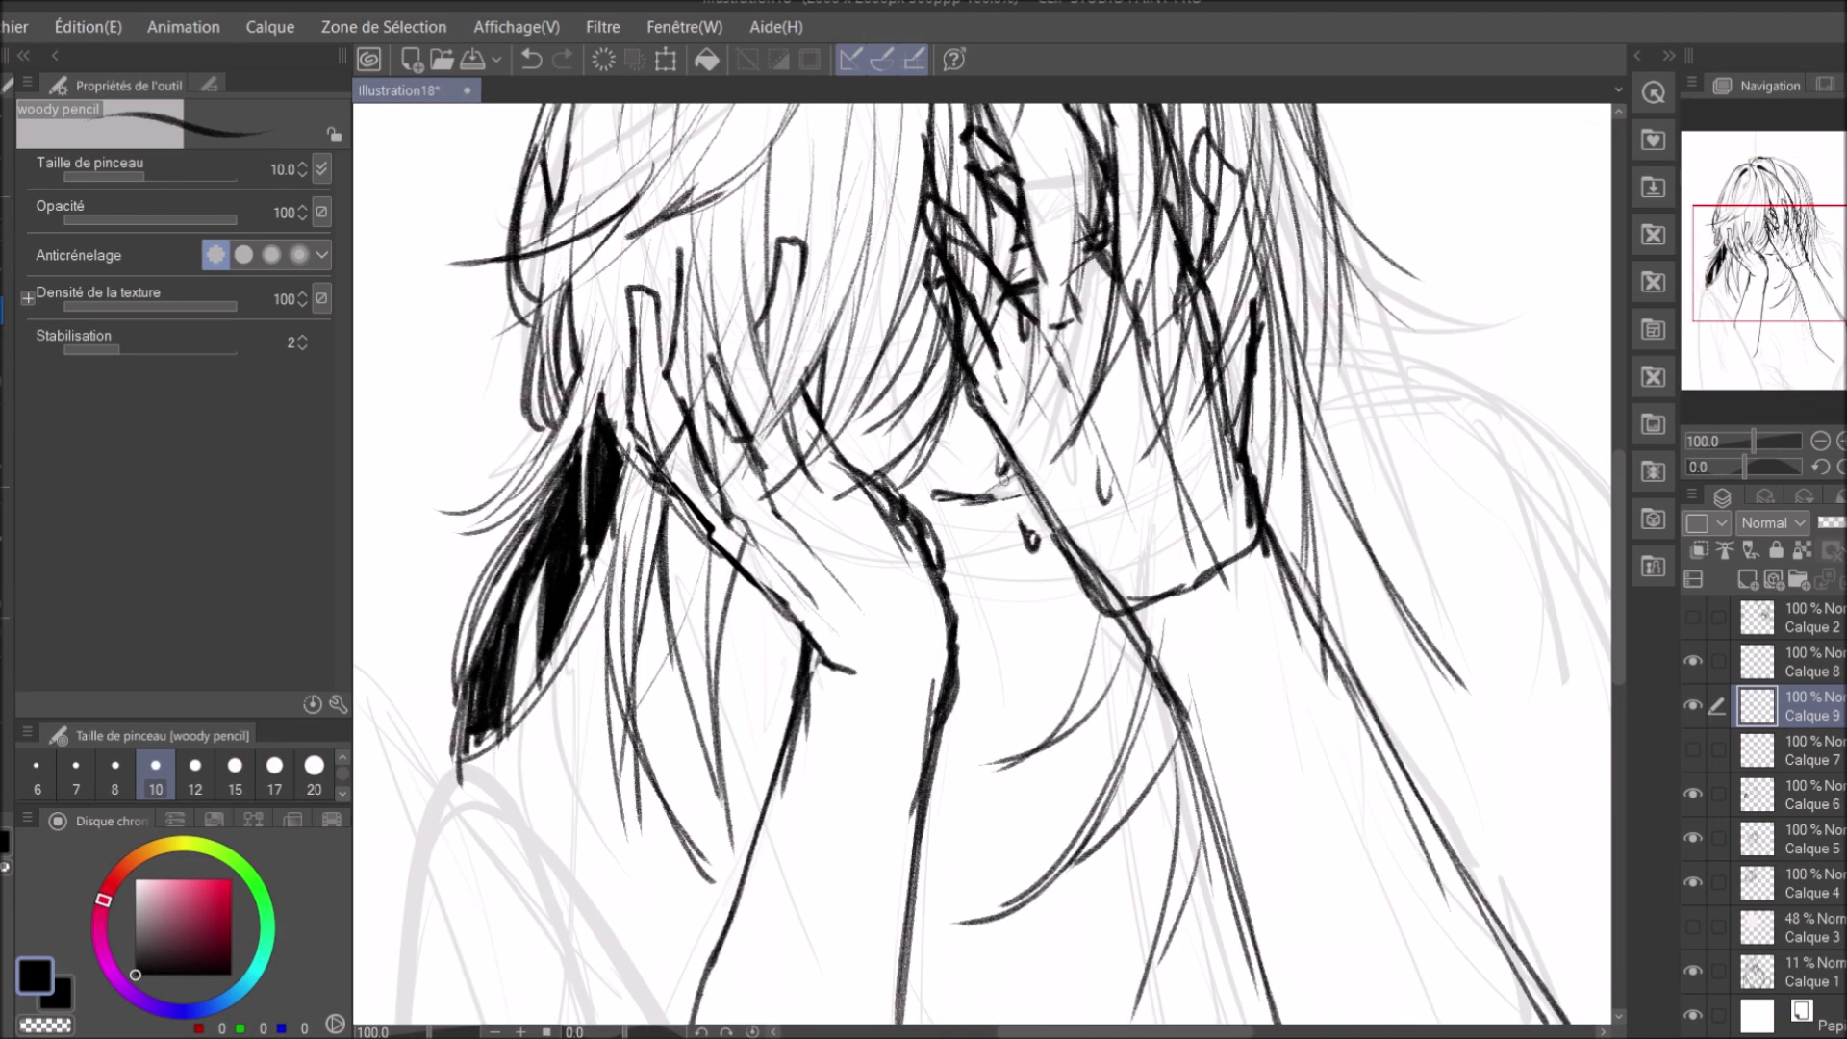
{"action": "scroll", "coordinate": [971, 509], "scroll_direction": "down", "scroll_amount": 3}
{"action": "key", "text": "h"}
{"action": "scroll", "coordinate": [972, 510], "scroll_direction": "up", "scroll_amount": 3}
{"action": "scroll", "coordinate": [972, 509], "scroll_direction": "down", "scroll_amount": 3}
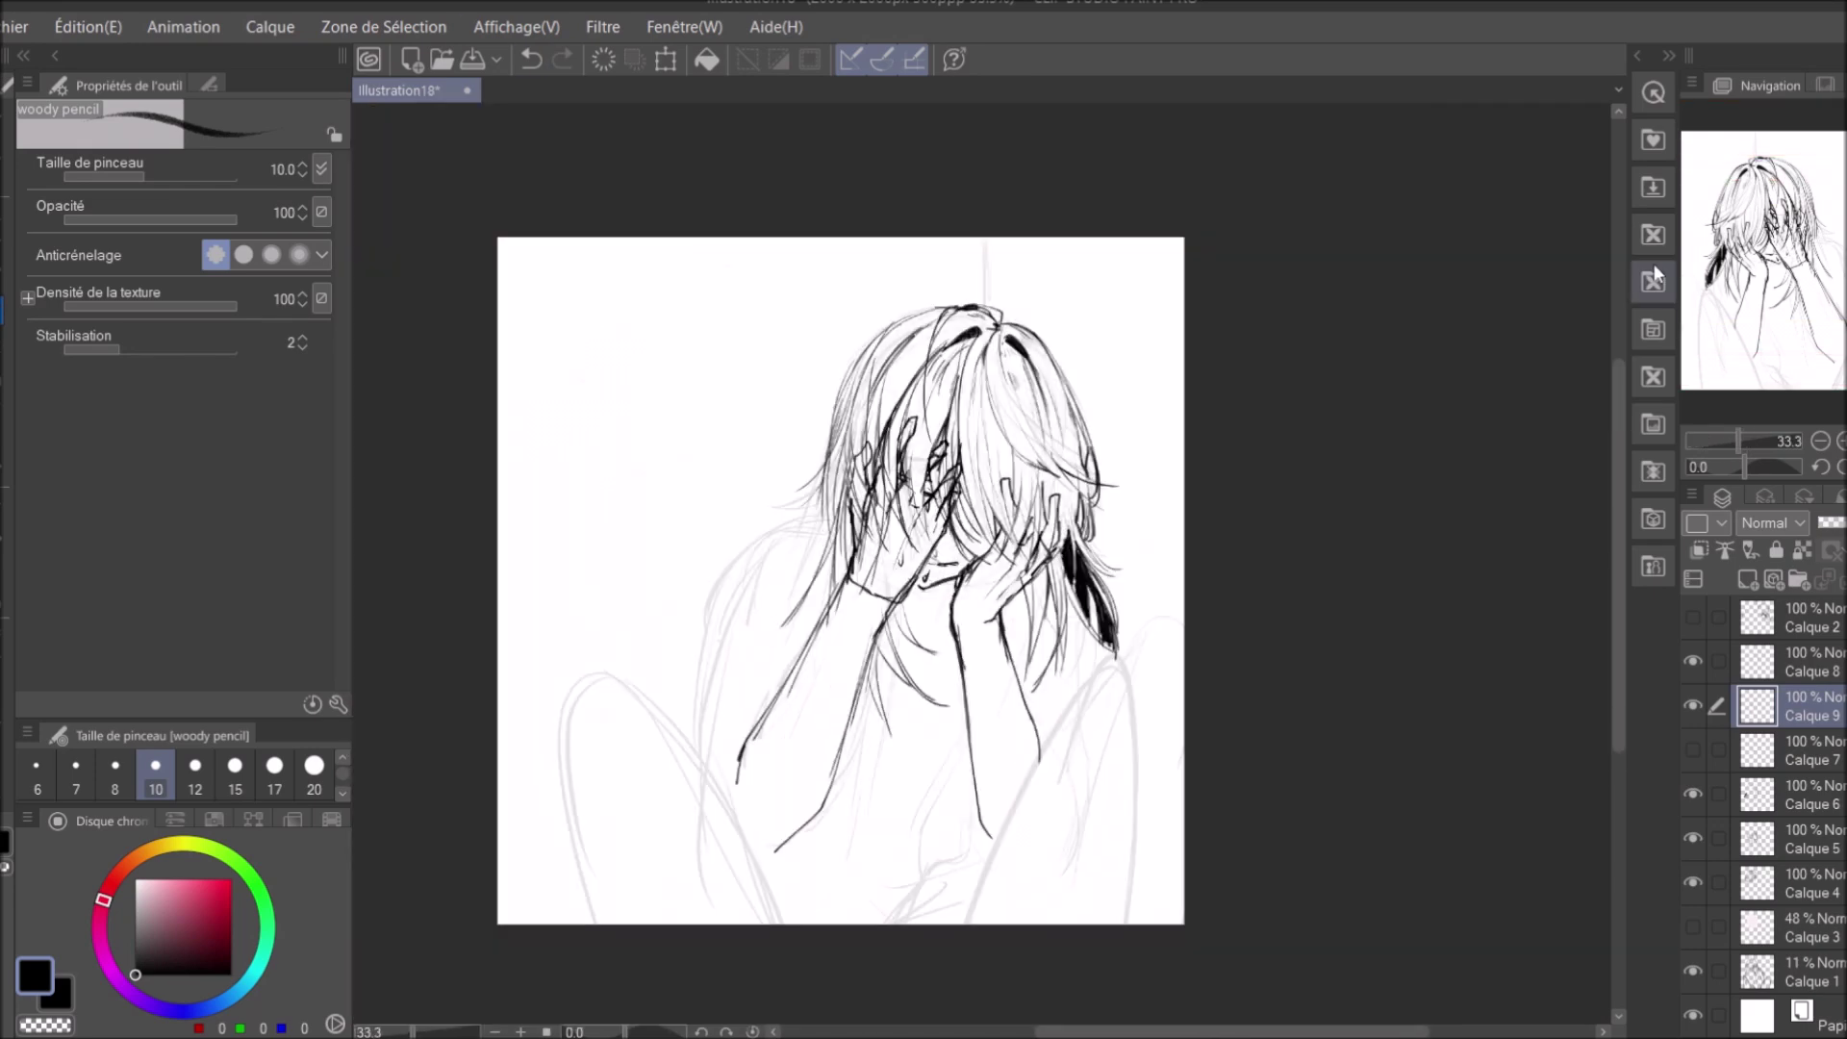
{"action": "key", "text": "h"}
{"action": "scroll", "coordinate": [972, 510], "scroll_direction": "up", "scroll_amount": 1}
{"action": "scroll", "coordinate": [972, 510], "scroll_direction": "up", "scroll_amount": 1}
{"action": "scroll", "coordinate": [971, 510], "scroll_direction": "down", "scroll_amount": 2}
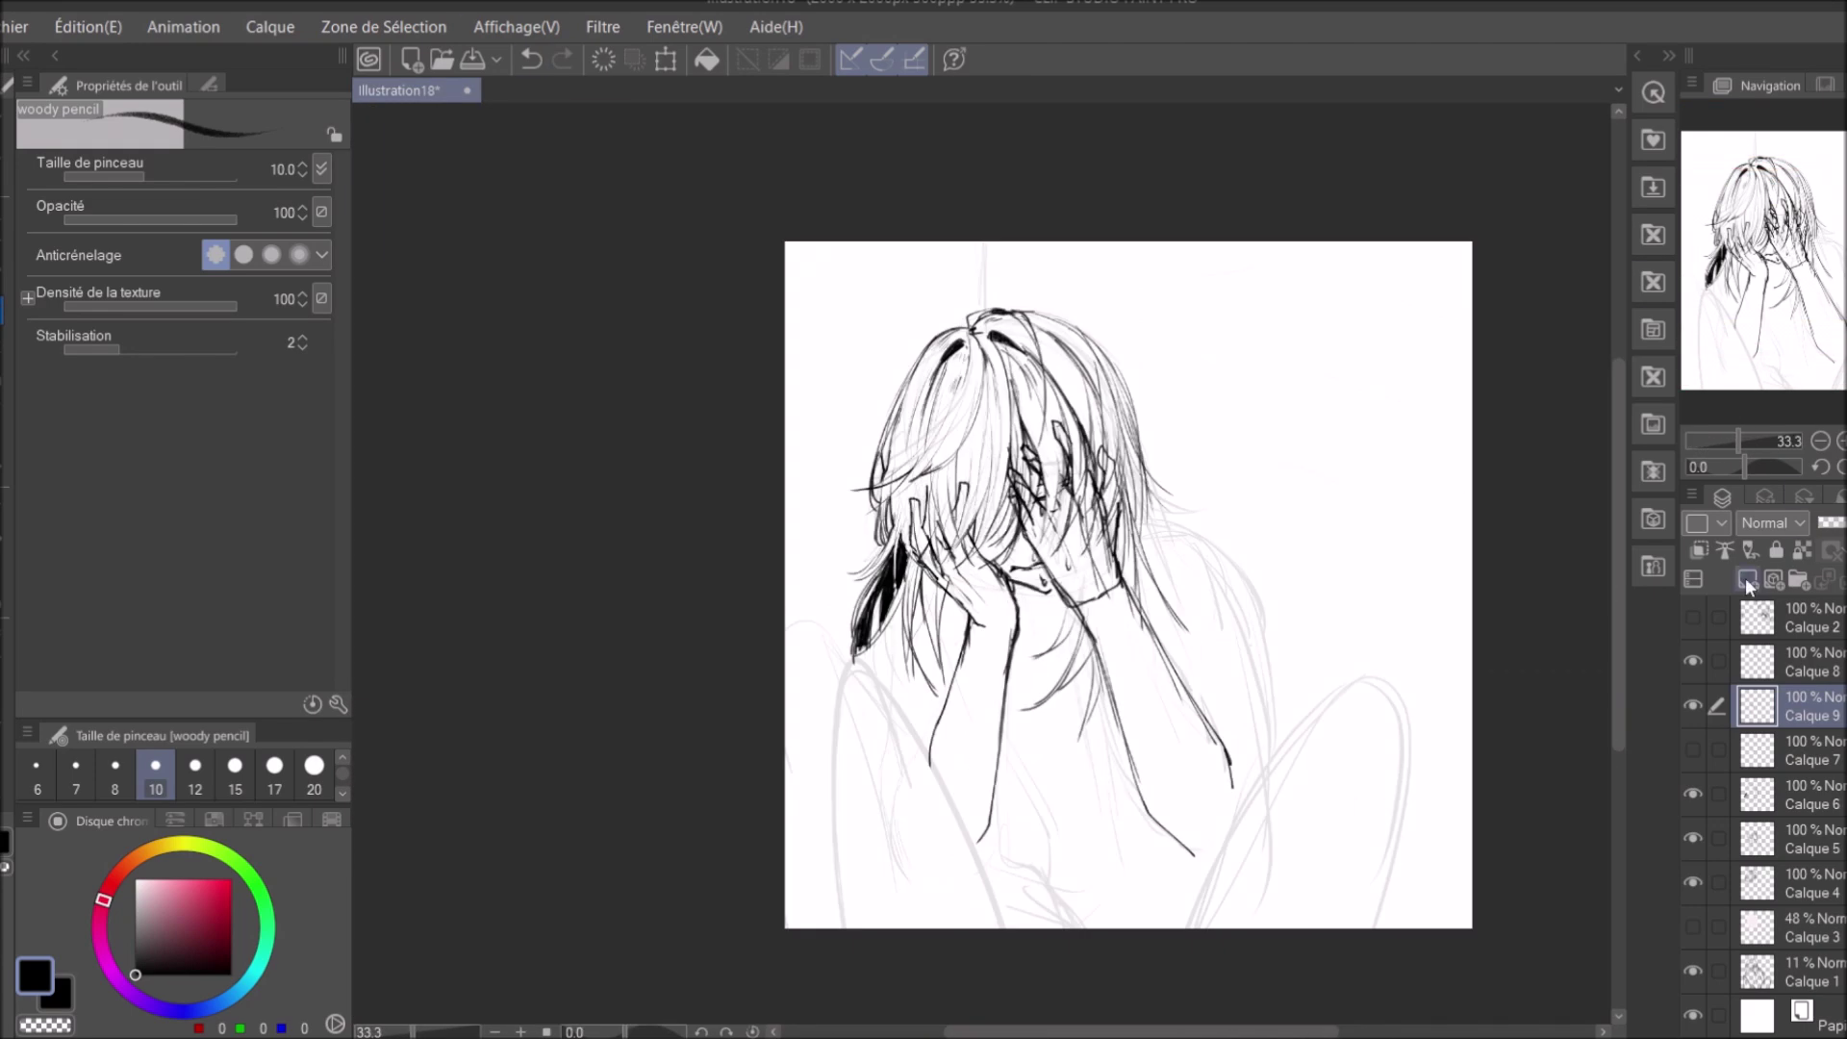
Add a new layer and draw the near shoulder and outer upper arm down to the elbow.
{"action": "left_click", "coordinate": [1751, 577]}
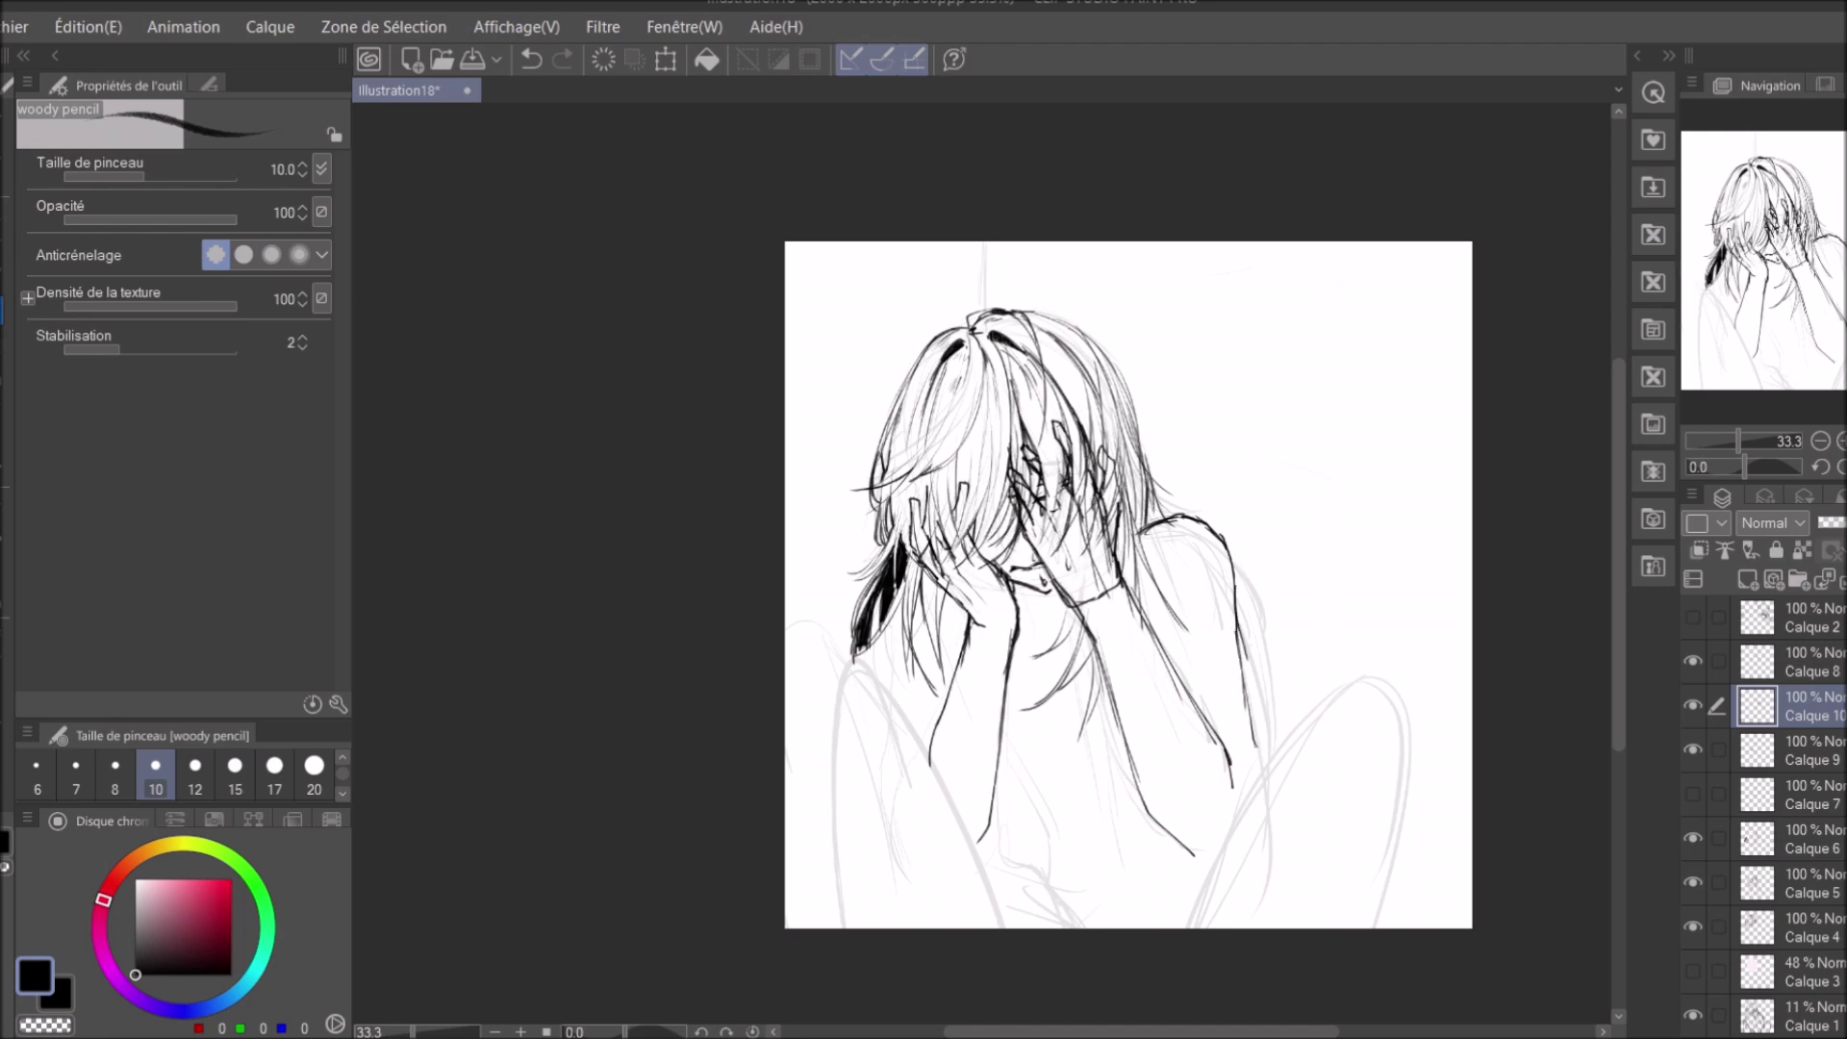
{"action": "key", "text": "h"}
{"action": "left_click", "coordinate": [532, 62]}
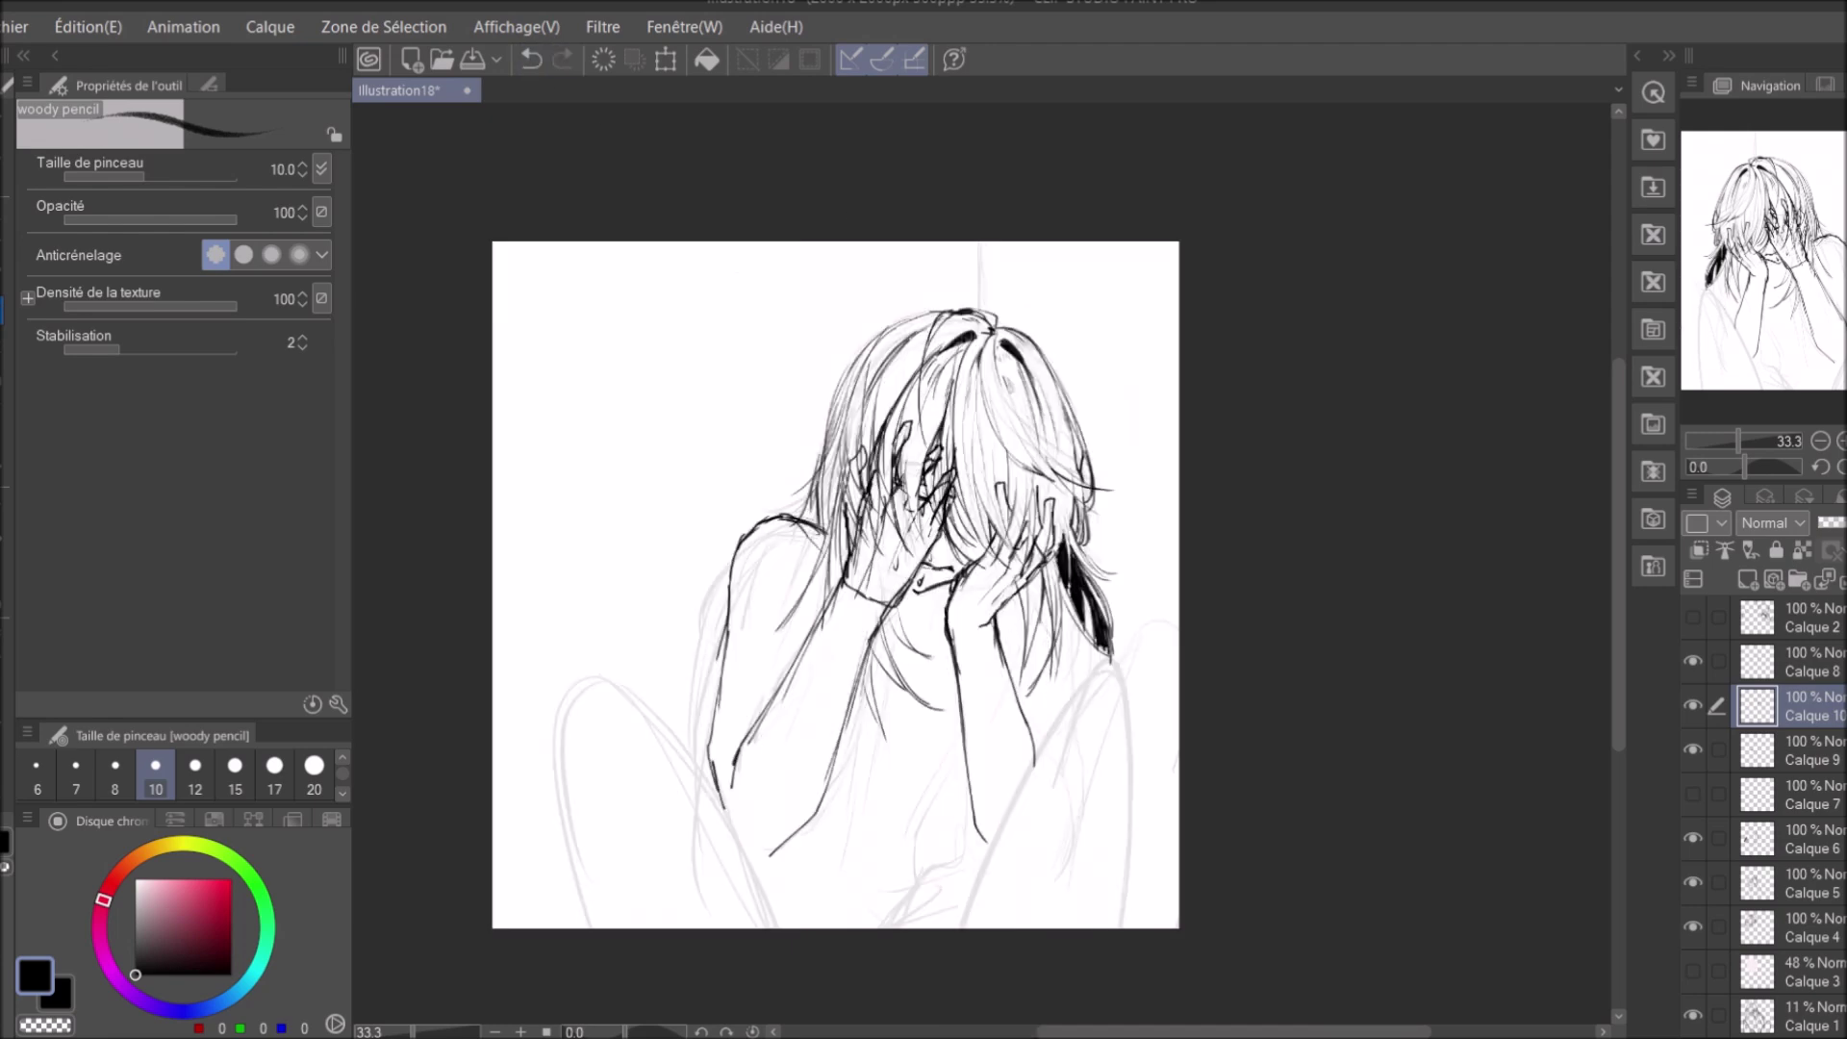
Sketch the torso's front contour, the navel and the back line behind the near arm, alternating mirrored views.
{"action": "key", "text": "h"}
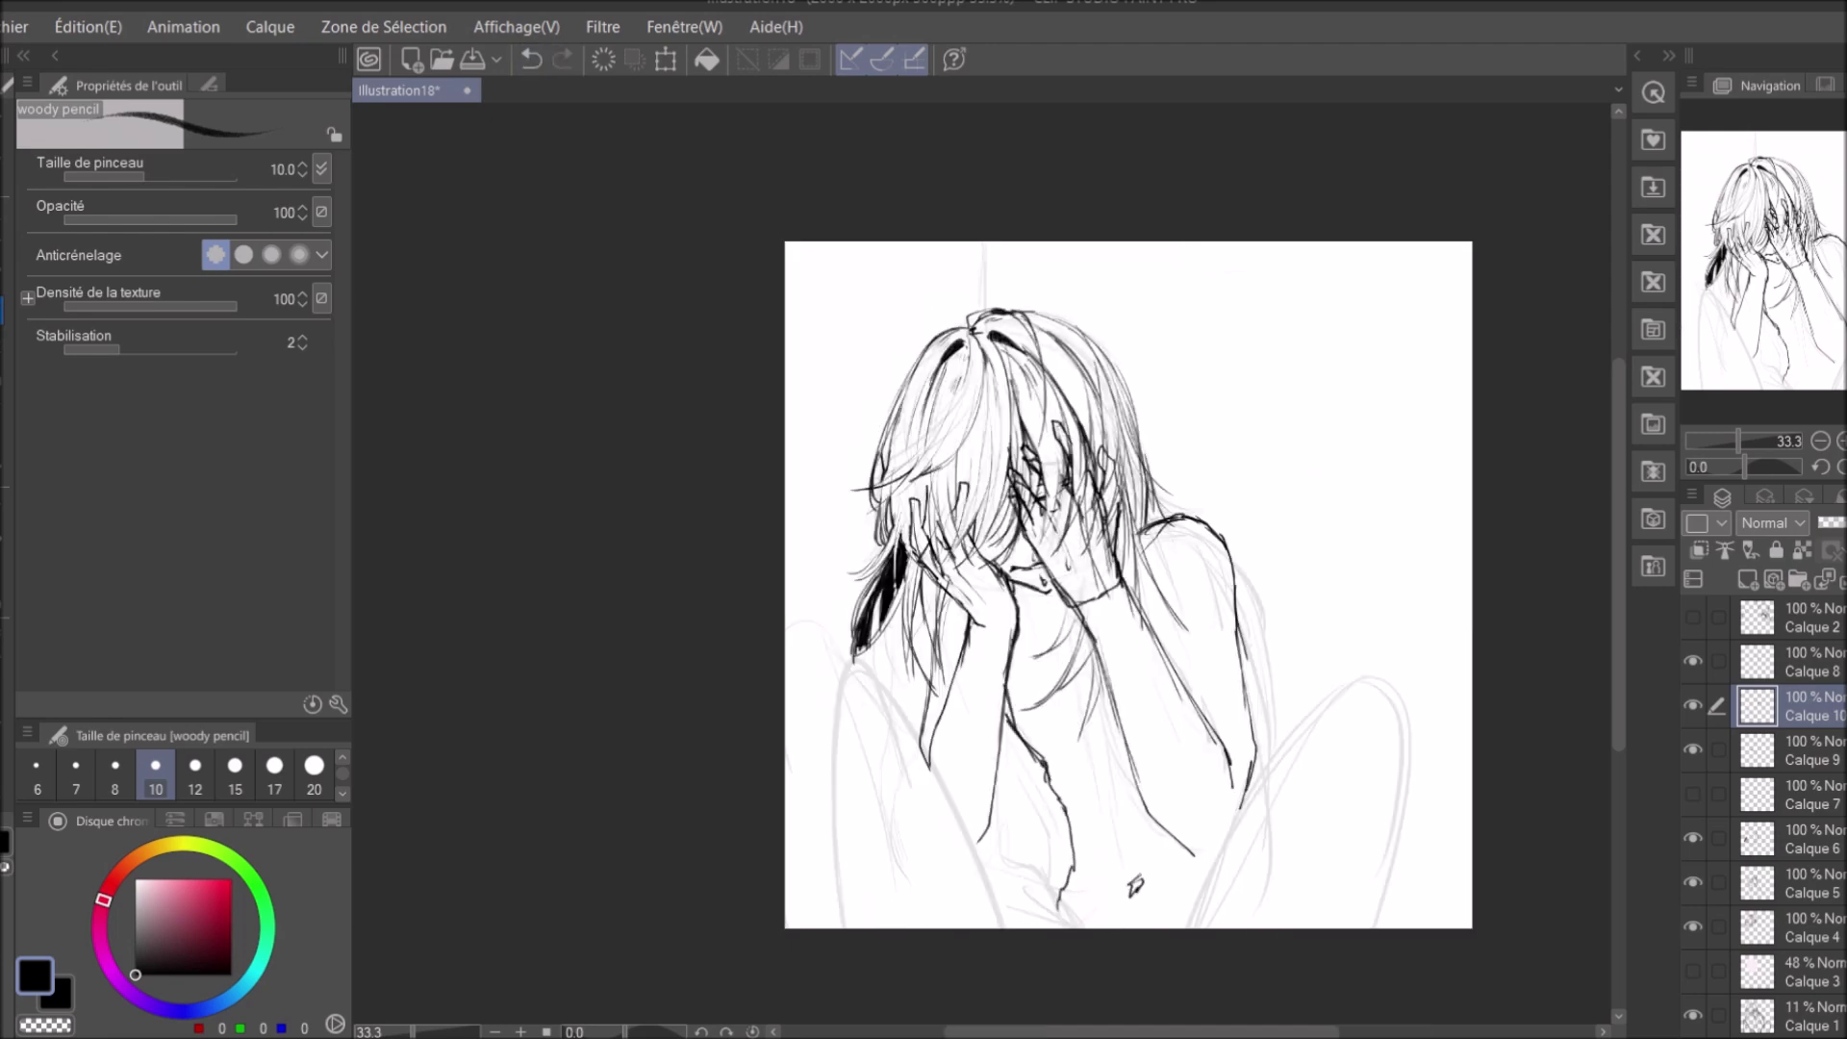
{"action": "key", "text": "h"}
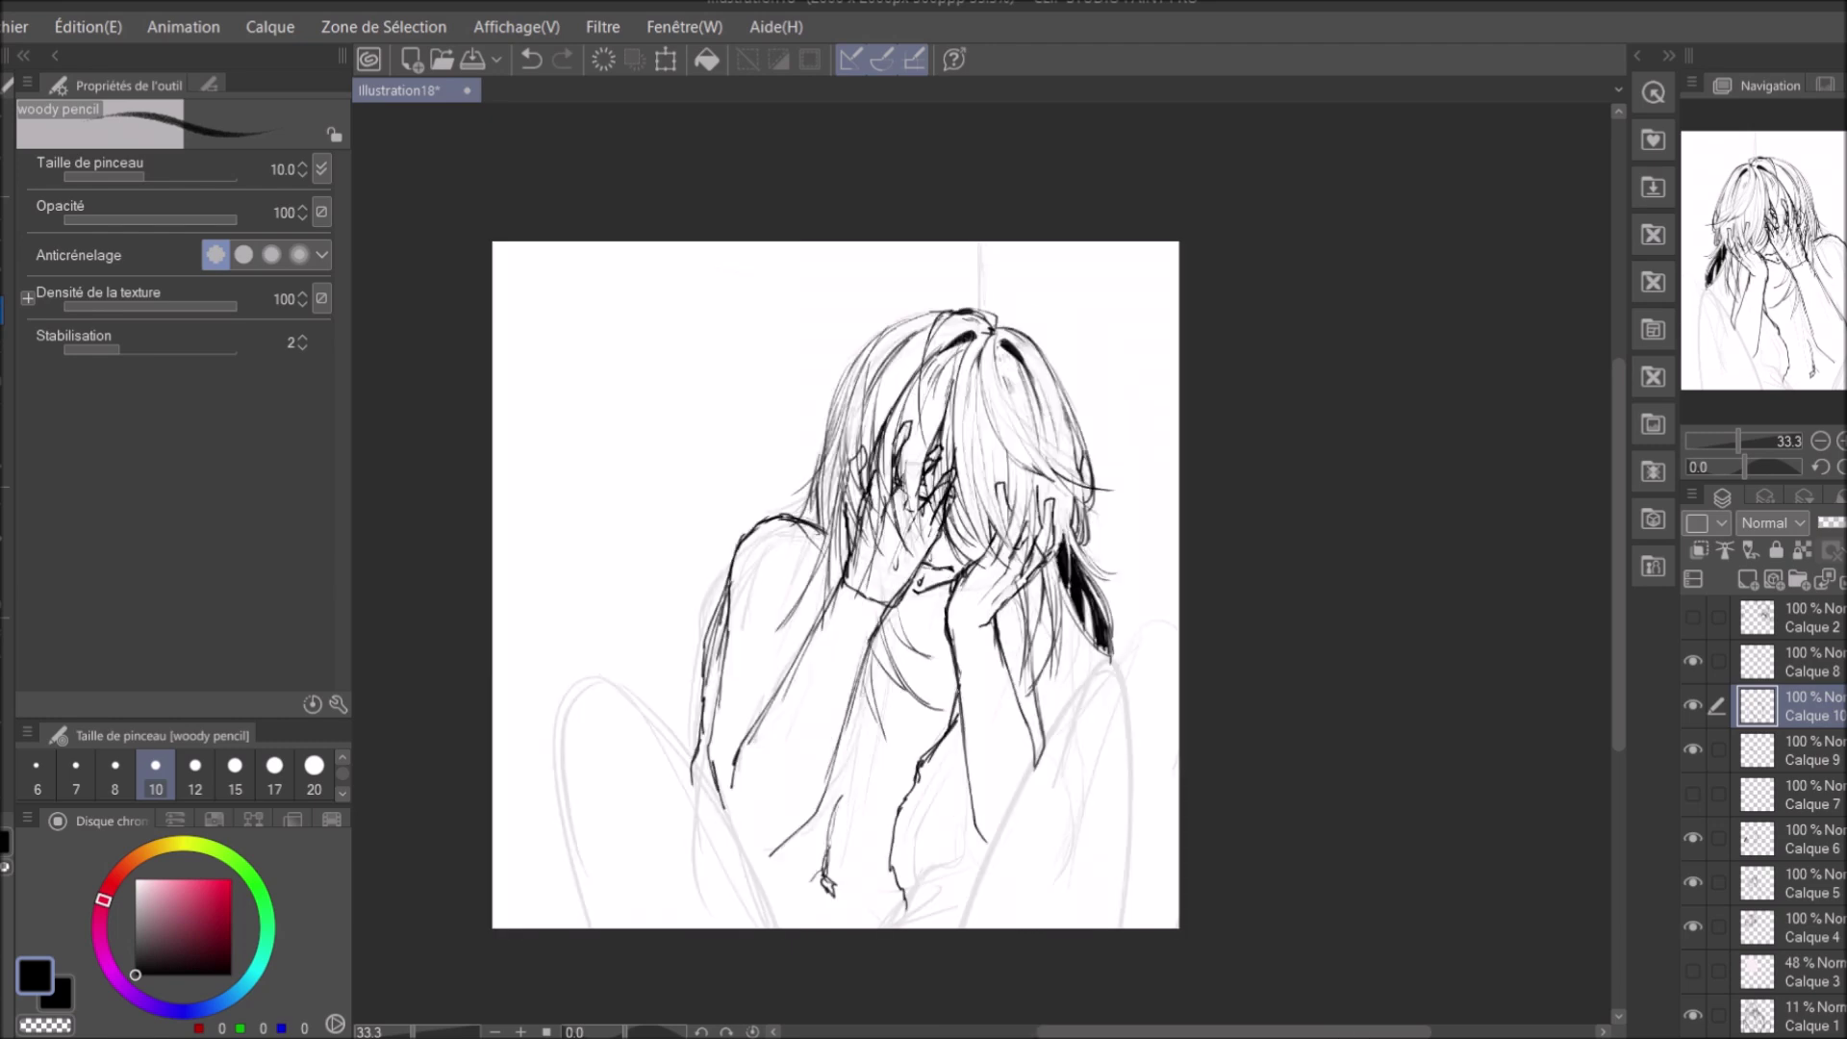
{"action": "scroll", "coordinate": [938, 733], "scroll_direction": "down", "scroll_amount": 1}
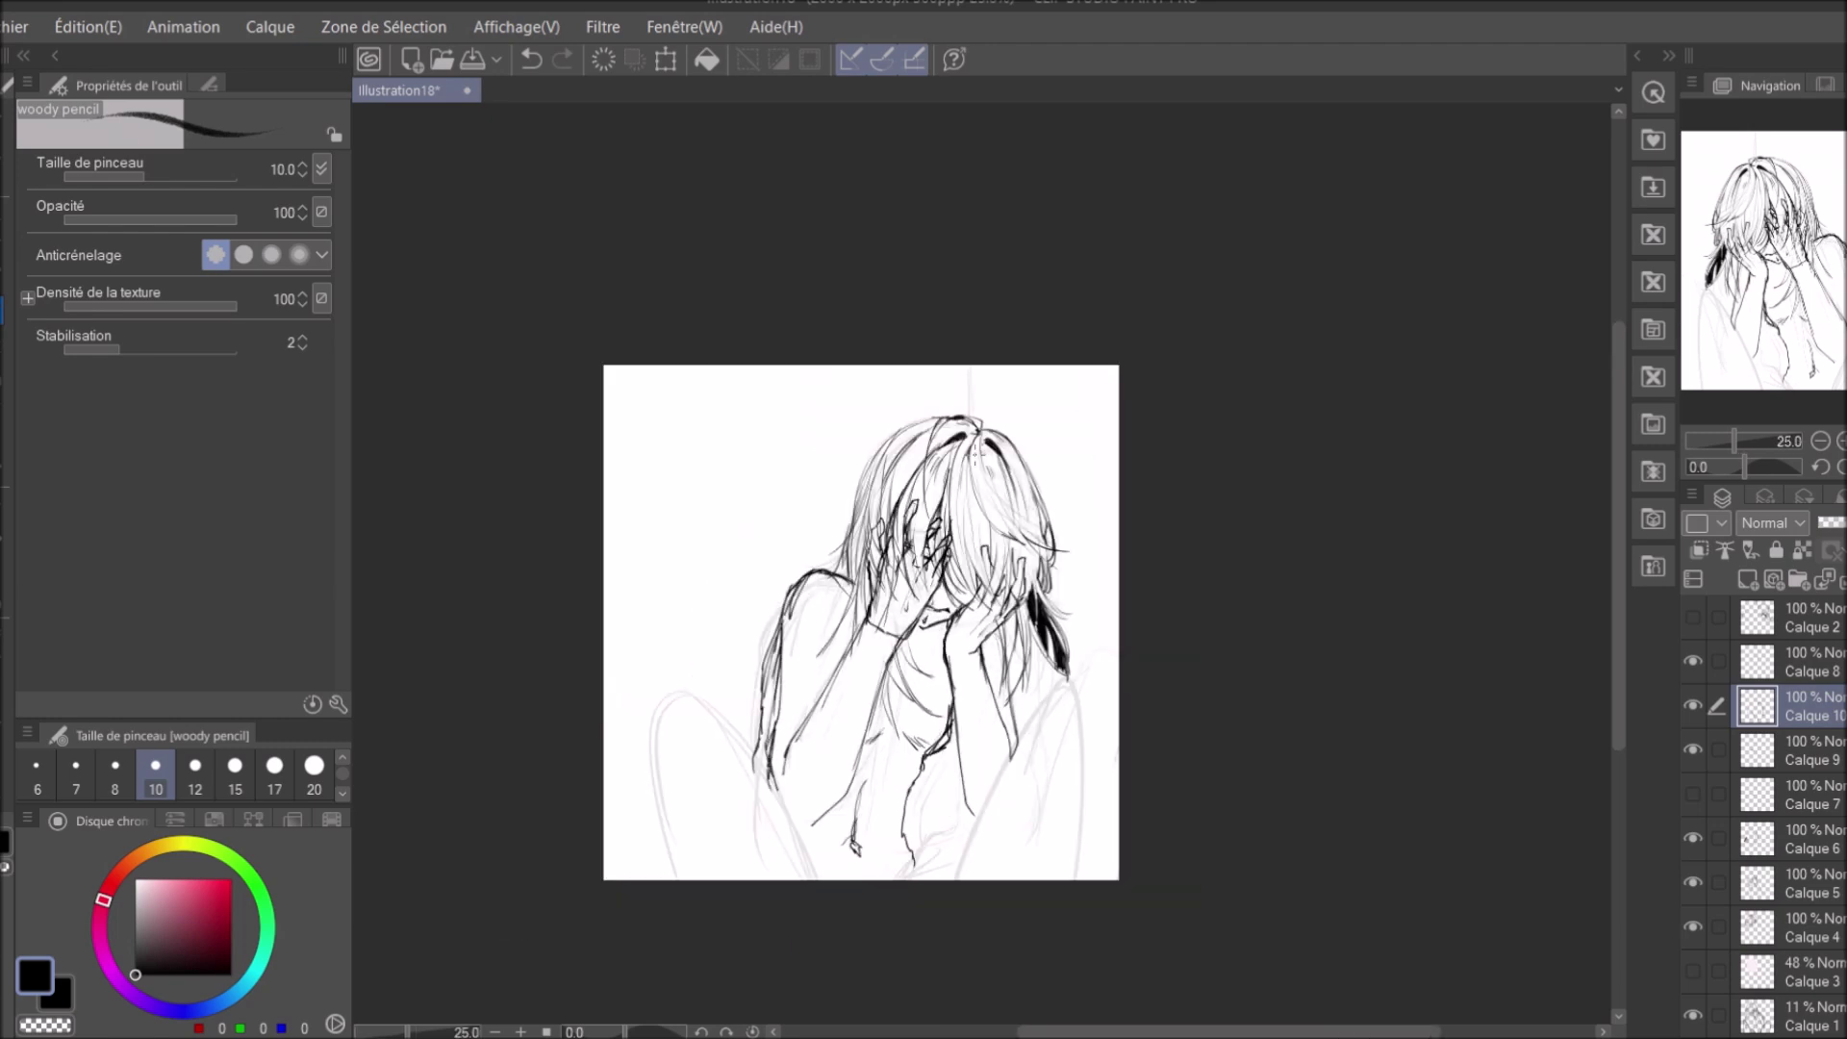
{"action": "key", "text": "h"}
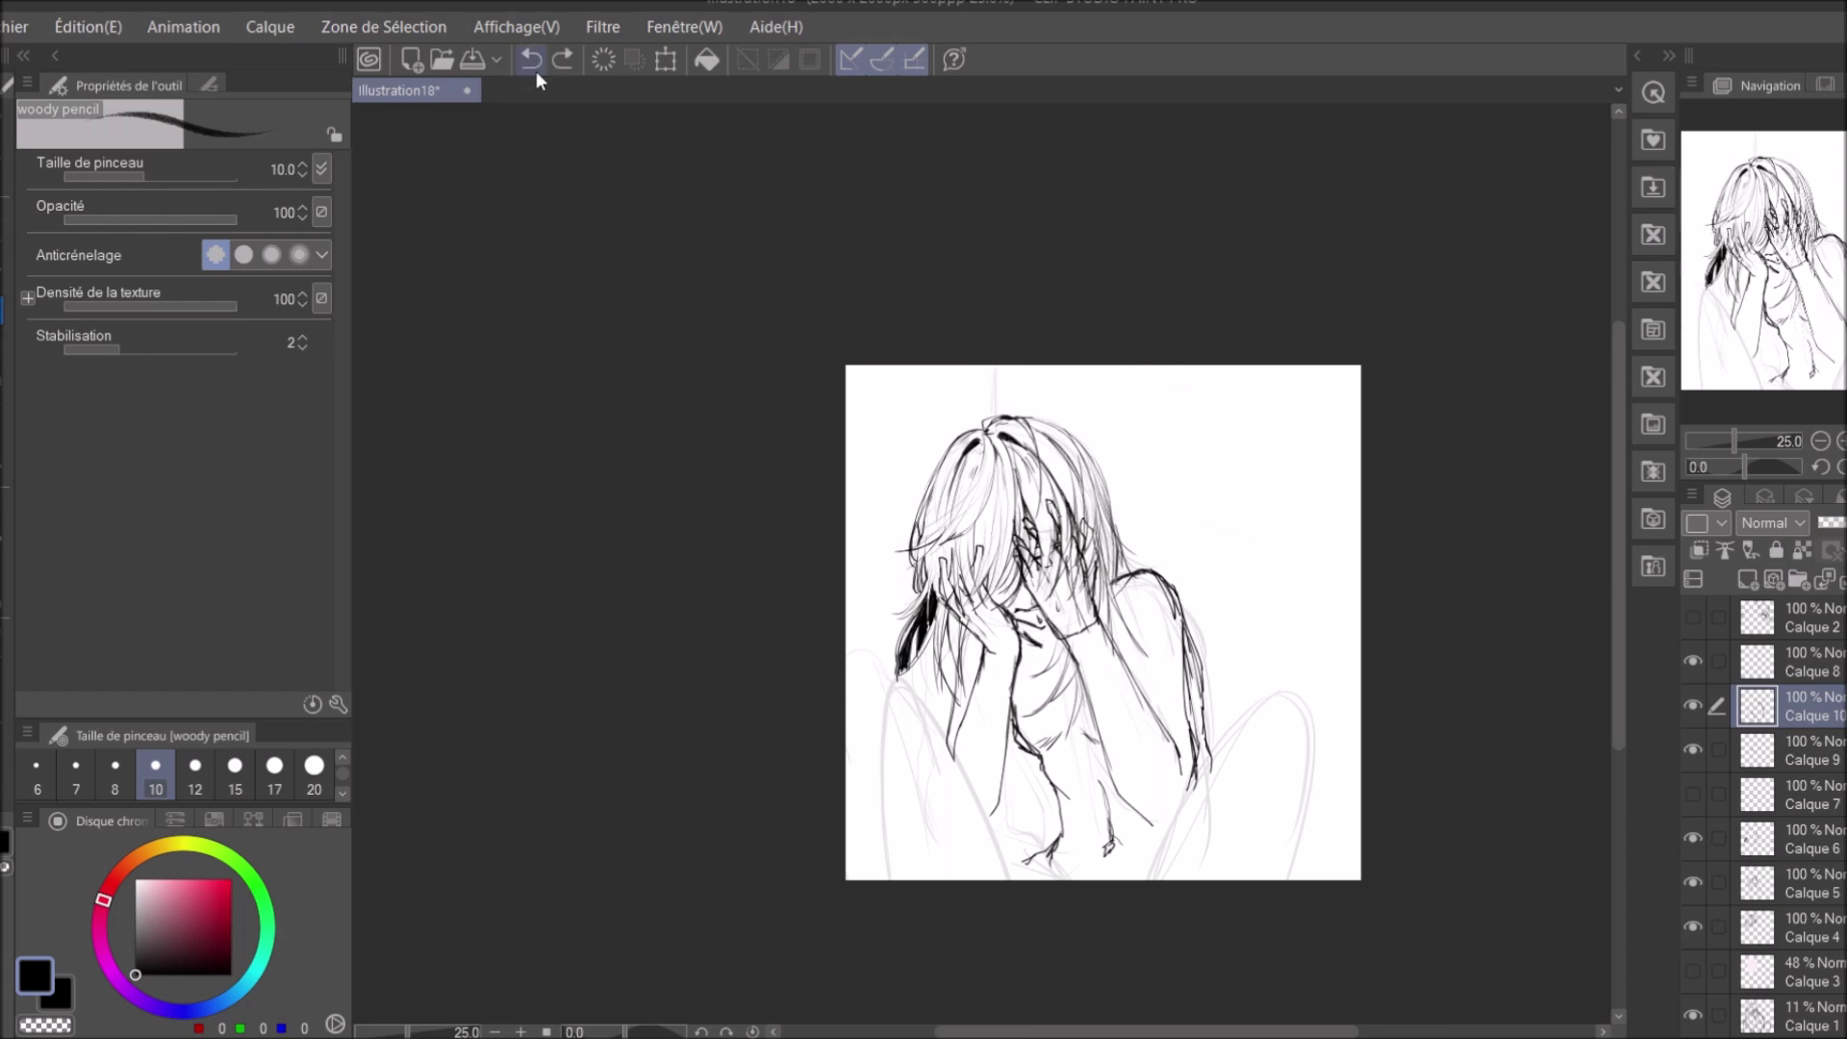
Add dark hair strands behind the near shoulder, undoing the stray vertical strokes made before them.
{"action": "scroll", "coordinate": [962, 757], "scroll_direction": "up", "scroll_amount": 2}
{"action": "left_click_drag", "start_coordinate": [903, 618], "coordinate": [903, 730]}
{"action": "left_click_drag", "start_coordinate": [940, 588], "coordinate": [947, 739]}
{"action": "scroll", "coordinate": [1017, 797], "scroll_direction": "down", "scroll_amount": 1}
{"action": "left_click_drag", "start_coordinate": [959, 650], "coordinate": [959, 730]}
{"action": "scroll", "coordinate": [1029, 670], "scroll_direction": "down", "scroll_amount": 1}
{"action": "left_click", "coordinate": [531, 59]}
{"action": "left_click", "coordinate": [531, 59]}
{"action": "scroll", "coordinate": [1135, 611], "scroll_direction": "down", "scroll_amount": 1}
{"action": "scroll", "coordinate": [1139, 510], "scroll_direction": "up", "scroll_amount": 2}
{"action": "left_click_drag", "start_coordinate": [1139, 480], "coordinate": [1139, 548]}
{"action": "scroll", "coordinate": [1154, 539], "scroll_direction": "down", "scroll_amount": 2}
{"action": "left_click_drag", "start_coordinate": [1178, 437], "coordinate": [1186, 556]}
Extend the hip and thigh outlines to the canvas's lower edge and hide the rough sketch layer Calque 1.
{"action": "key", "text": "h"}
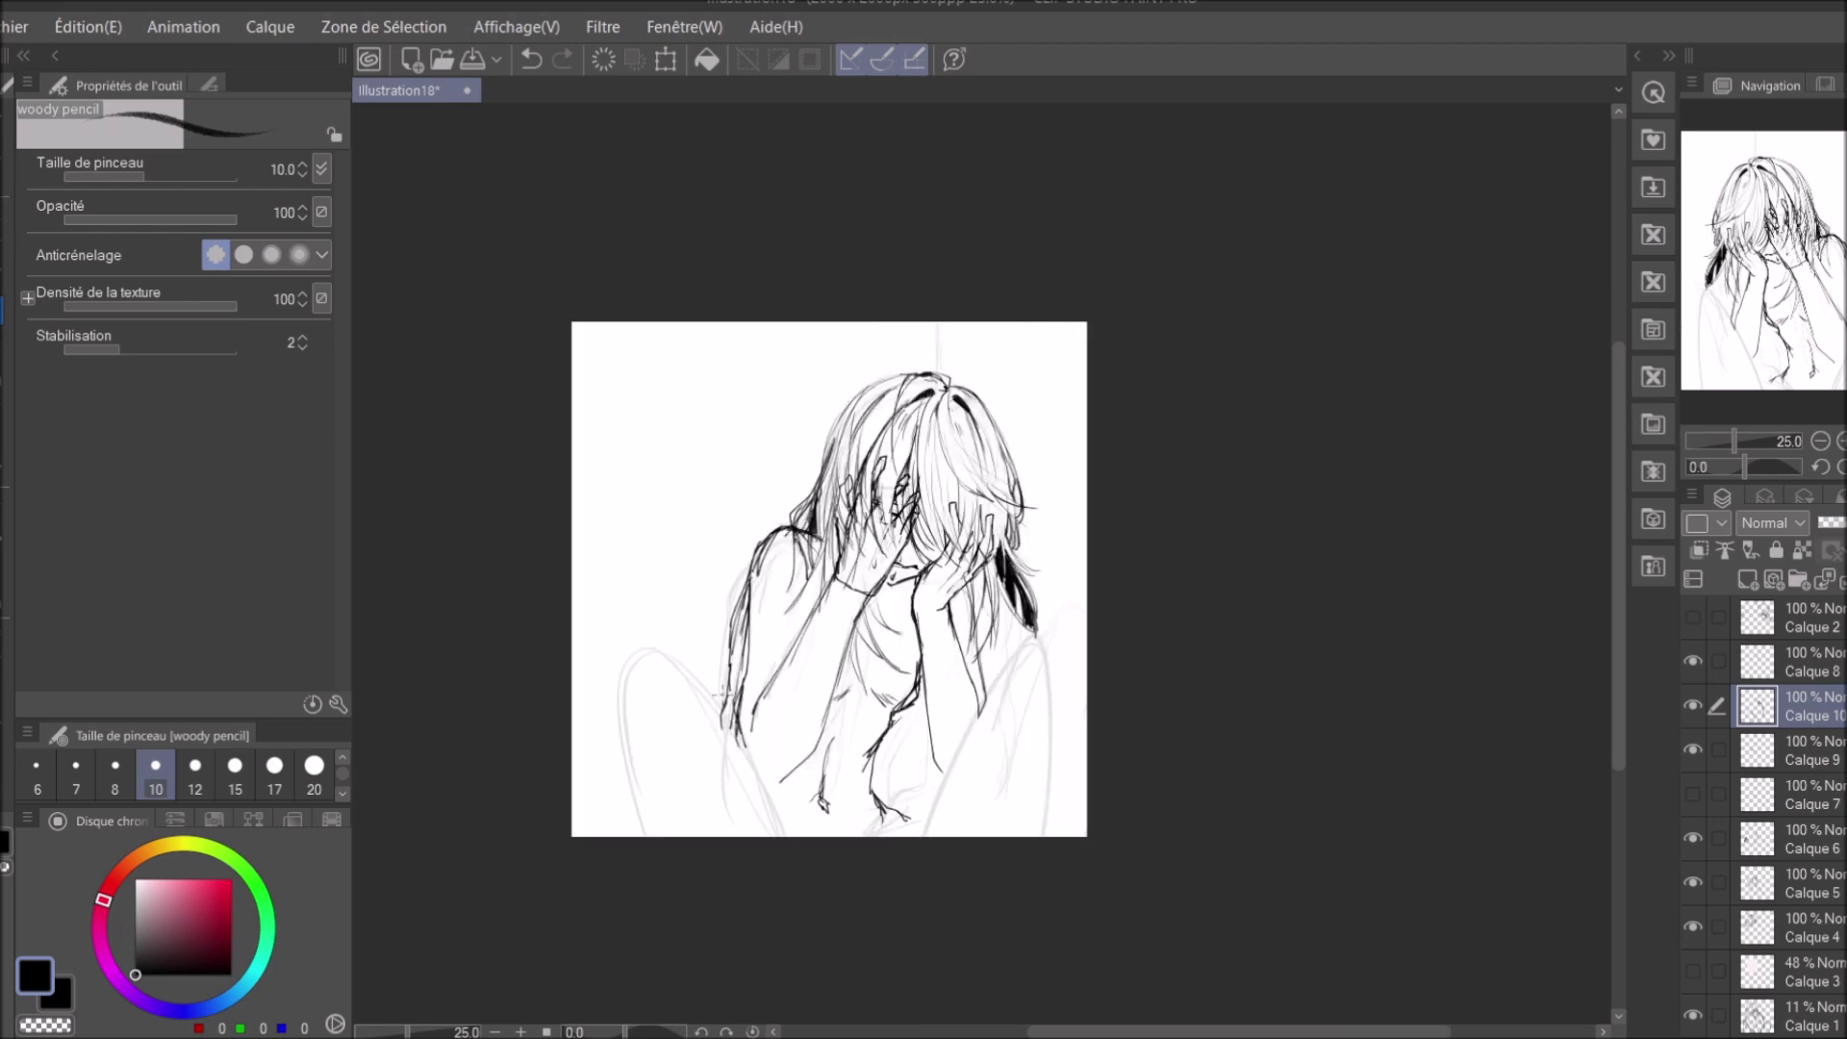
{"action": "left_click_drag", "start_coordinate": [940, 824], "coordinate": [962, 834]}
{"action": "left_click", "coordinate": [1693, 1015]}
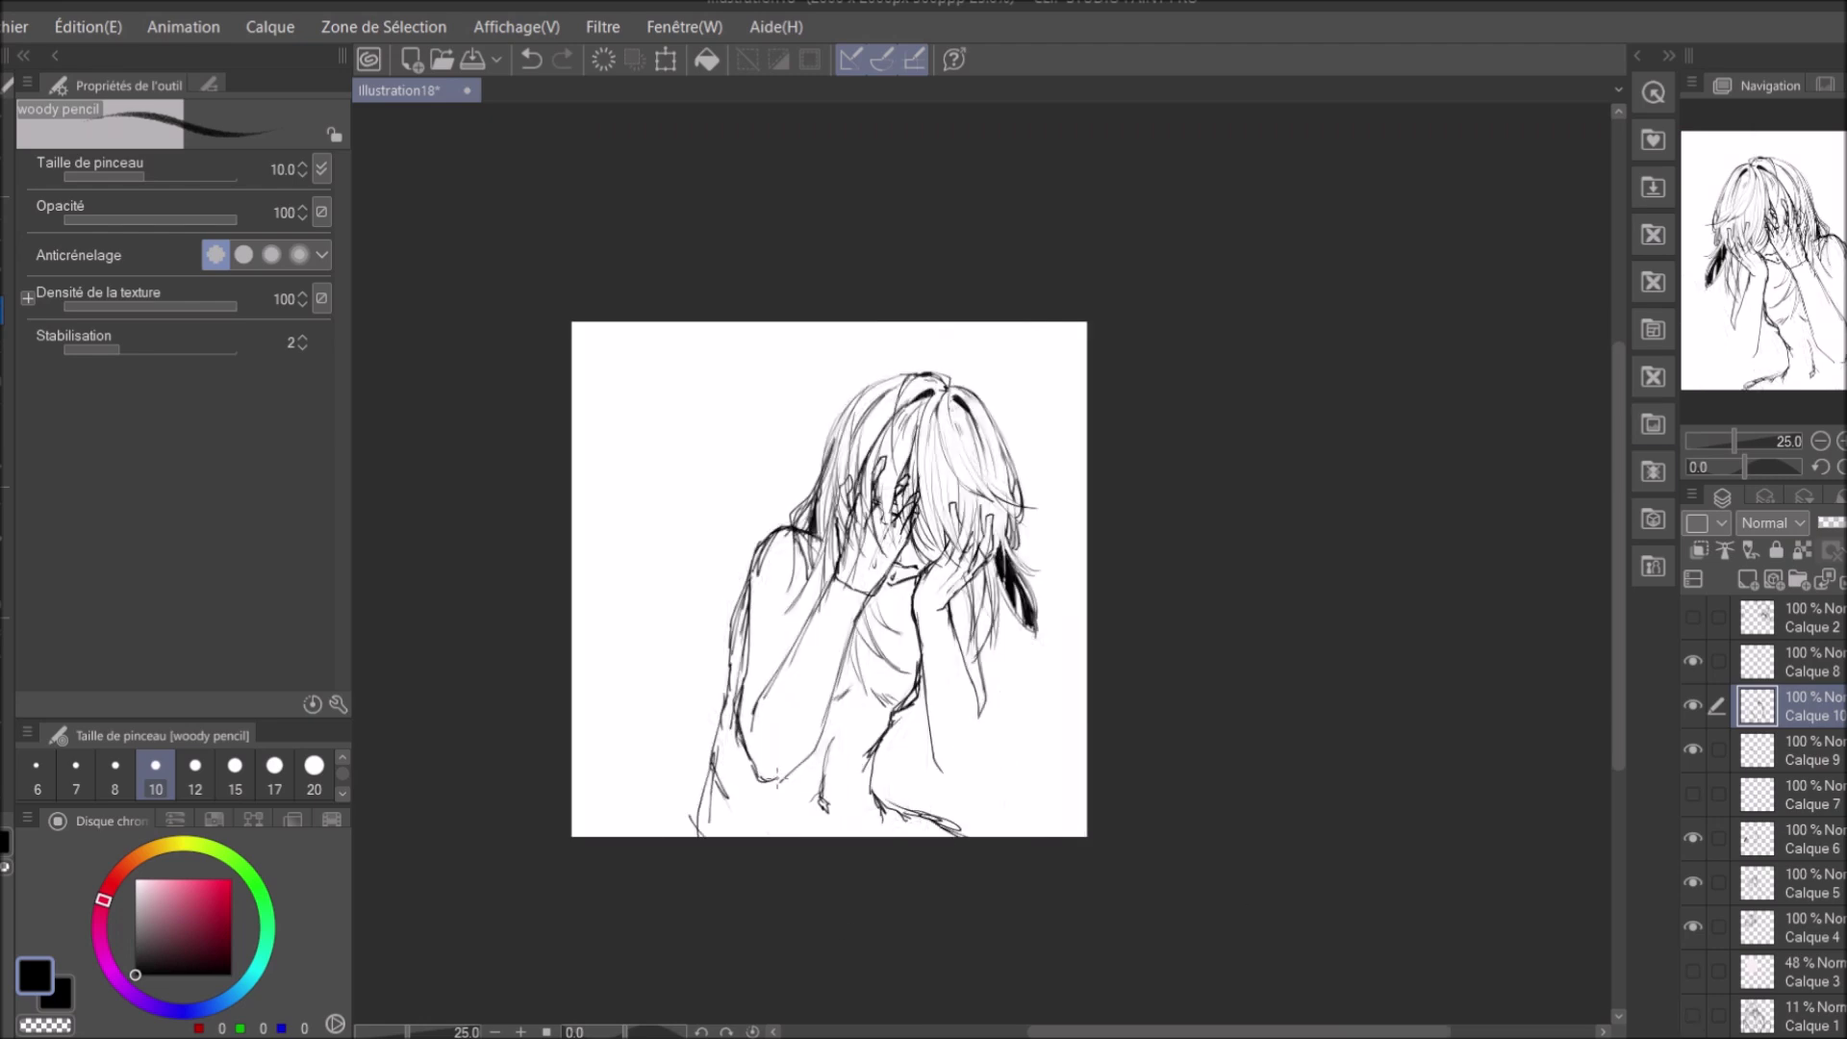
Close the outlines of both elbows, working in mirrored view.
{"action": "key", "text": "h"}
{"action": "scroll", "coordinate": [1039, 691], "scroll_direction": "up", "scroll_amount": 1}
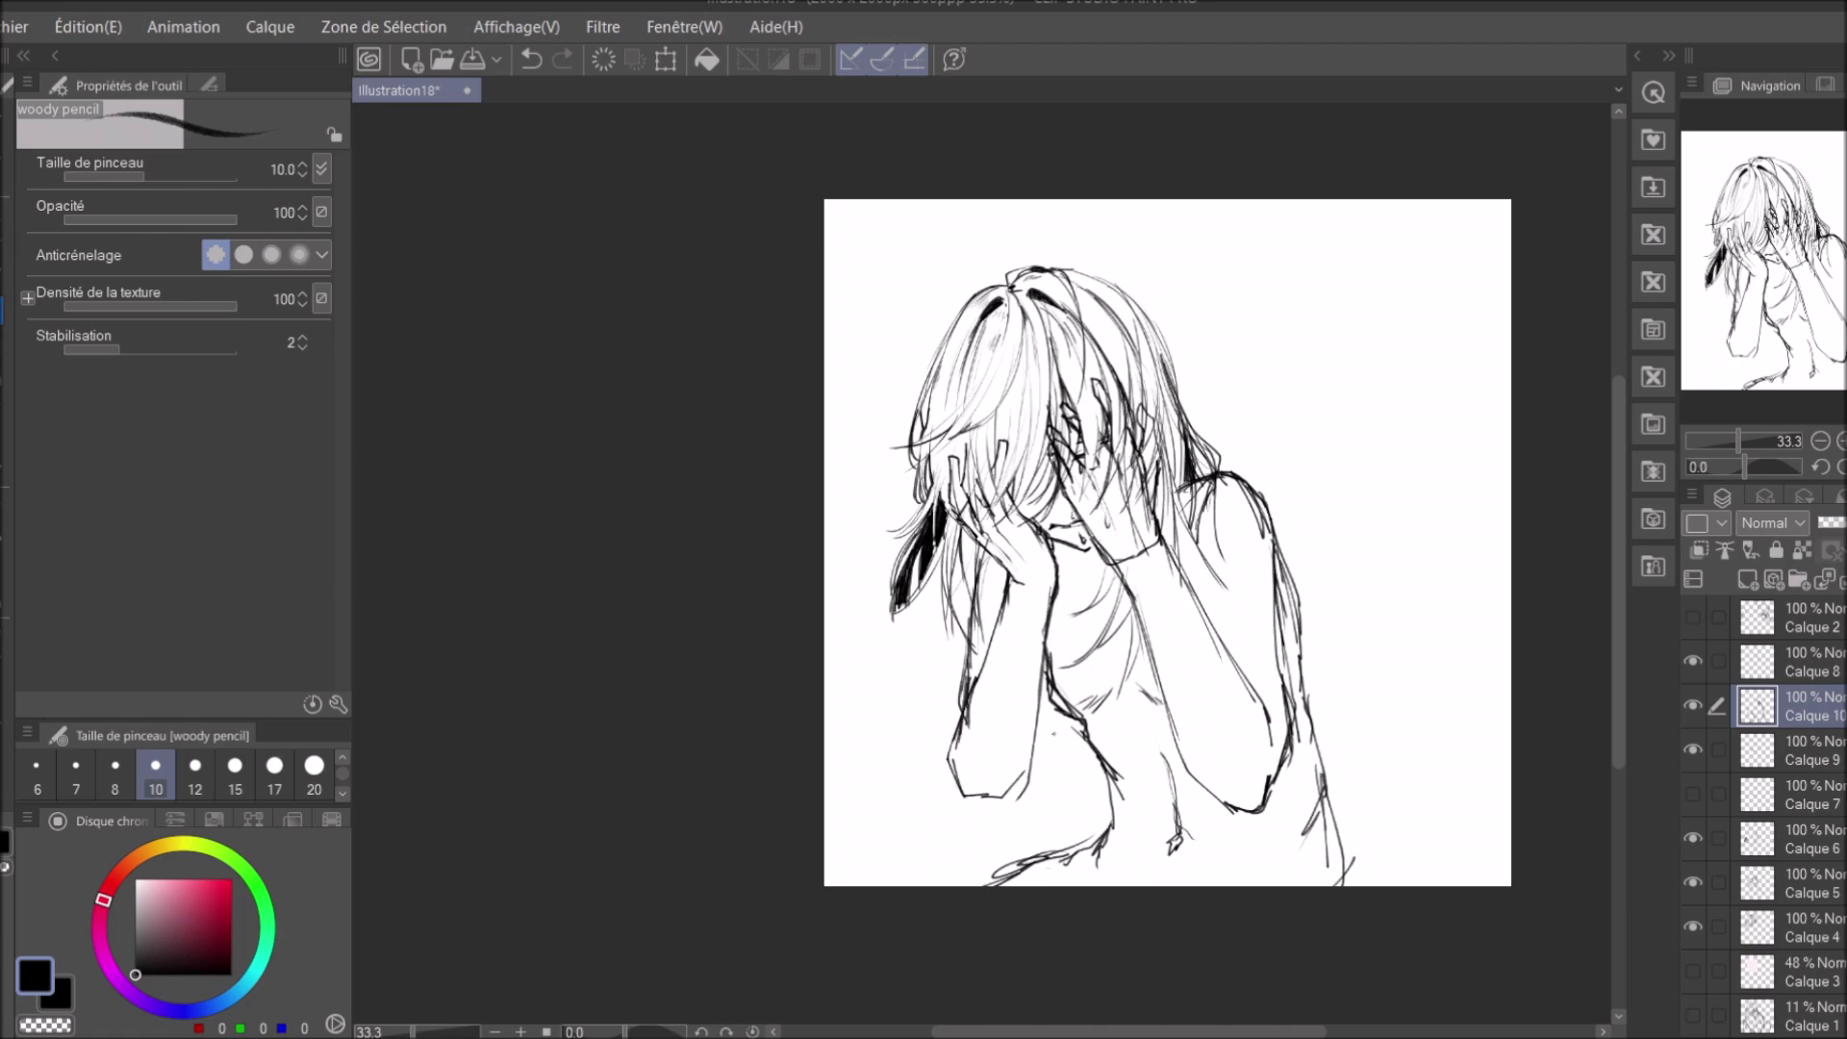
{"action": "scroll", "coordinate": [990, 722], "scroll_direction": "down", "scroll_amount": 1}
{"action": "key", "text": "h"}
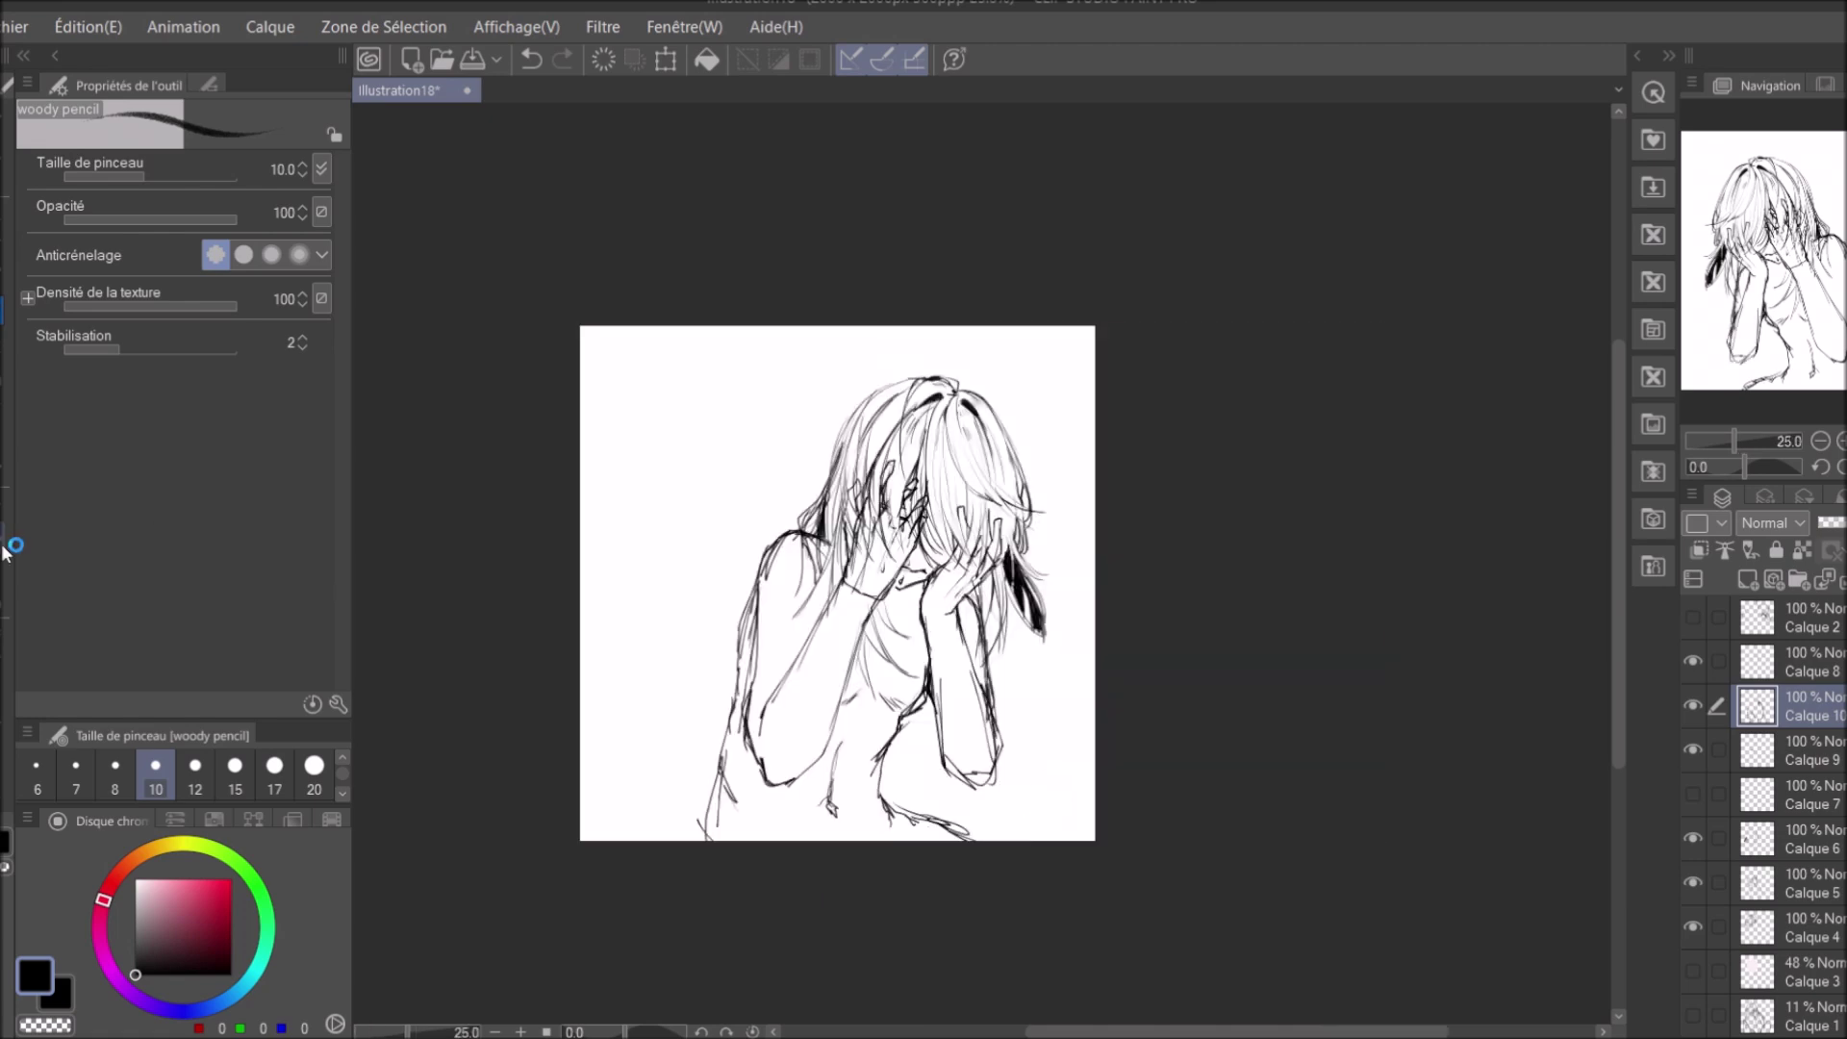
Erase the far forearm and elbow below the hand, clearing their lines from the separate layers including Calque 5.
{"action": "key", "text": "e"}
{"action": "left_click", "coordinate": [1760, 664]}
{"action": "left_click", "coordinate": [1765, 839]}
{"action": "left_click", "coordinate": [1774, 880]}
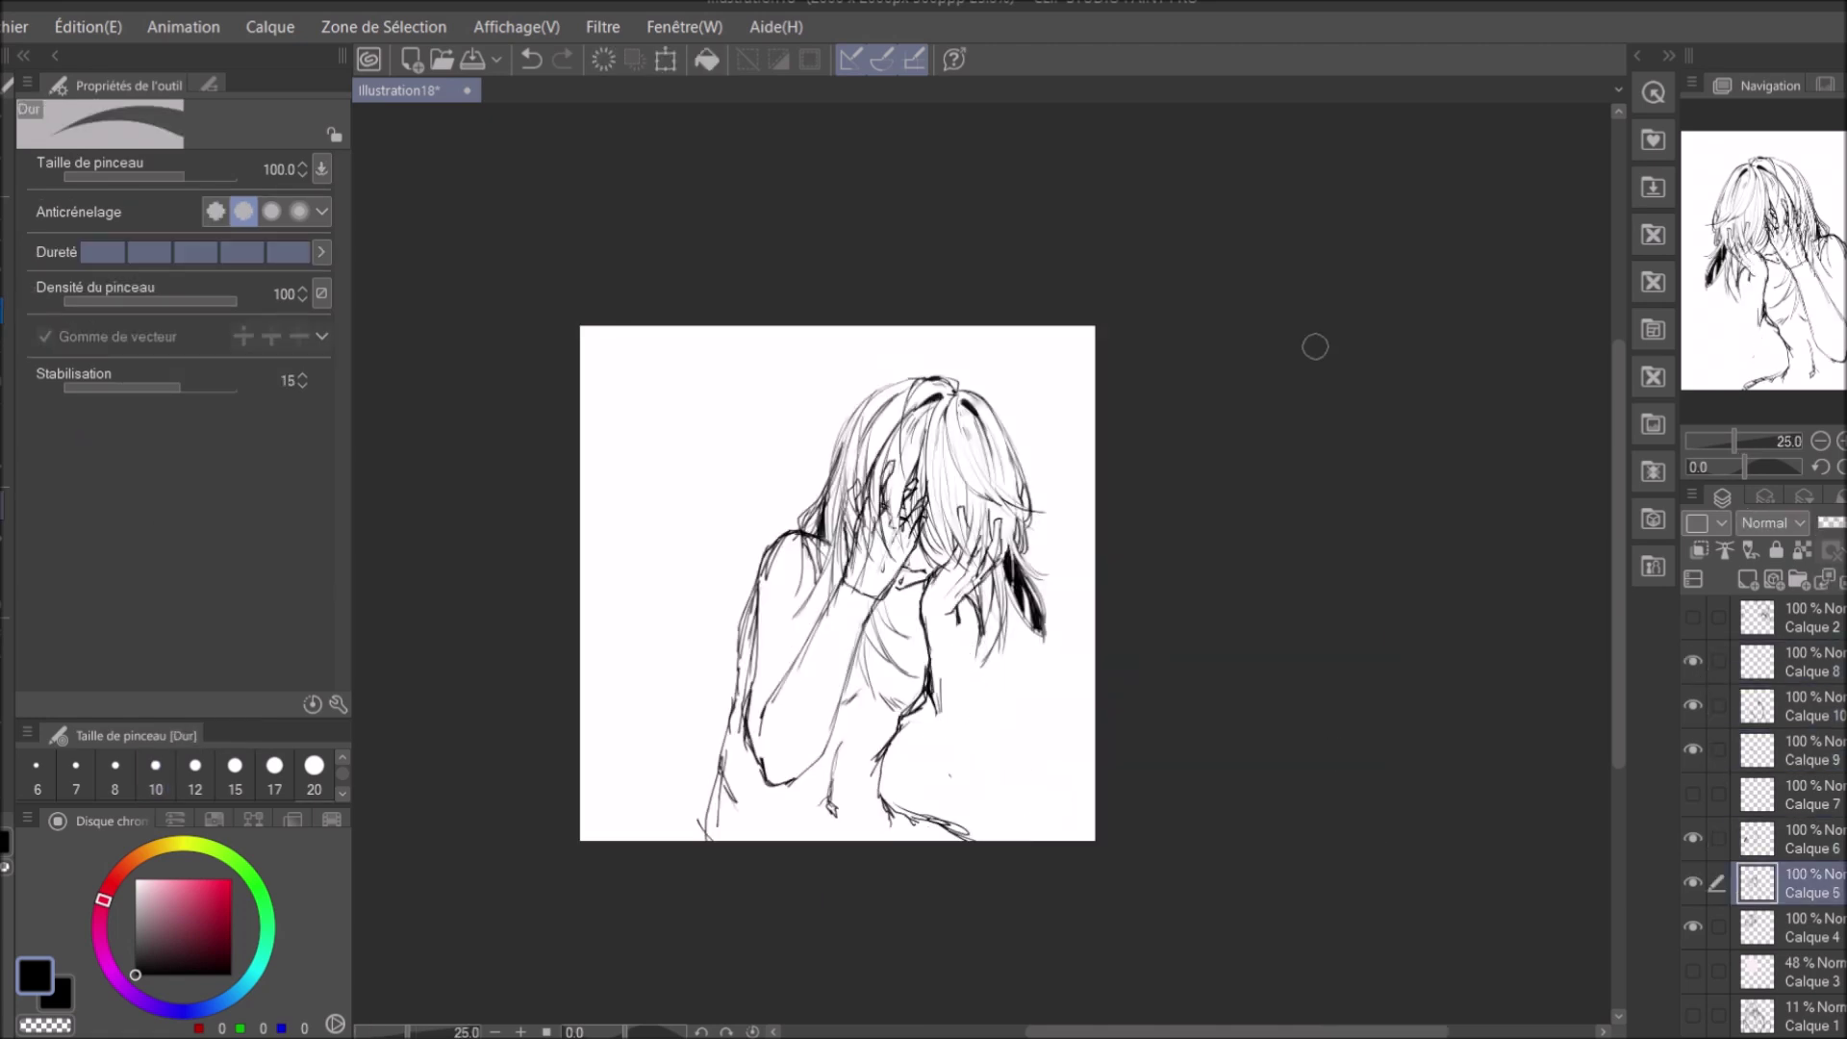
Redraw the far forearm on Calque 8 with both side edges and a pointed elbow, using the woody pencil.
{"action": "left_click", "coordinate": [1765, 664]}
{"action": "key", "text": "p"}
{"action": "mouse_move", "coordinate": [964, 596]}
{"action": "left_mouse_down"}
{"action": "mouse_move", "coordinate": [960, 697]}
{"action": "mouse_move", "coordinate": [918, 784]}
{"action": "left_mouse_up"}
{"action": "left_click_drag", "start_coordinate": [967, 616], "coordinate": [952, 777]}
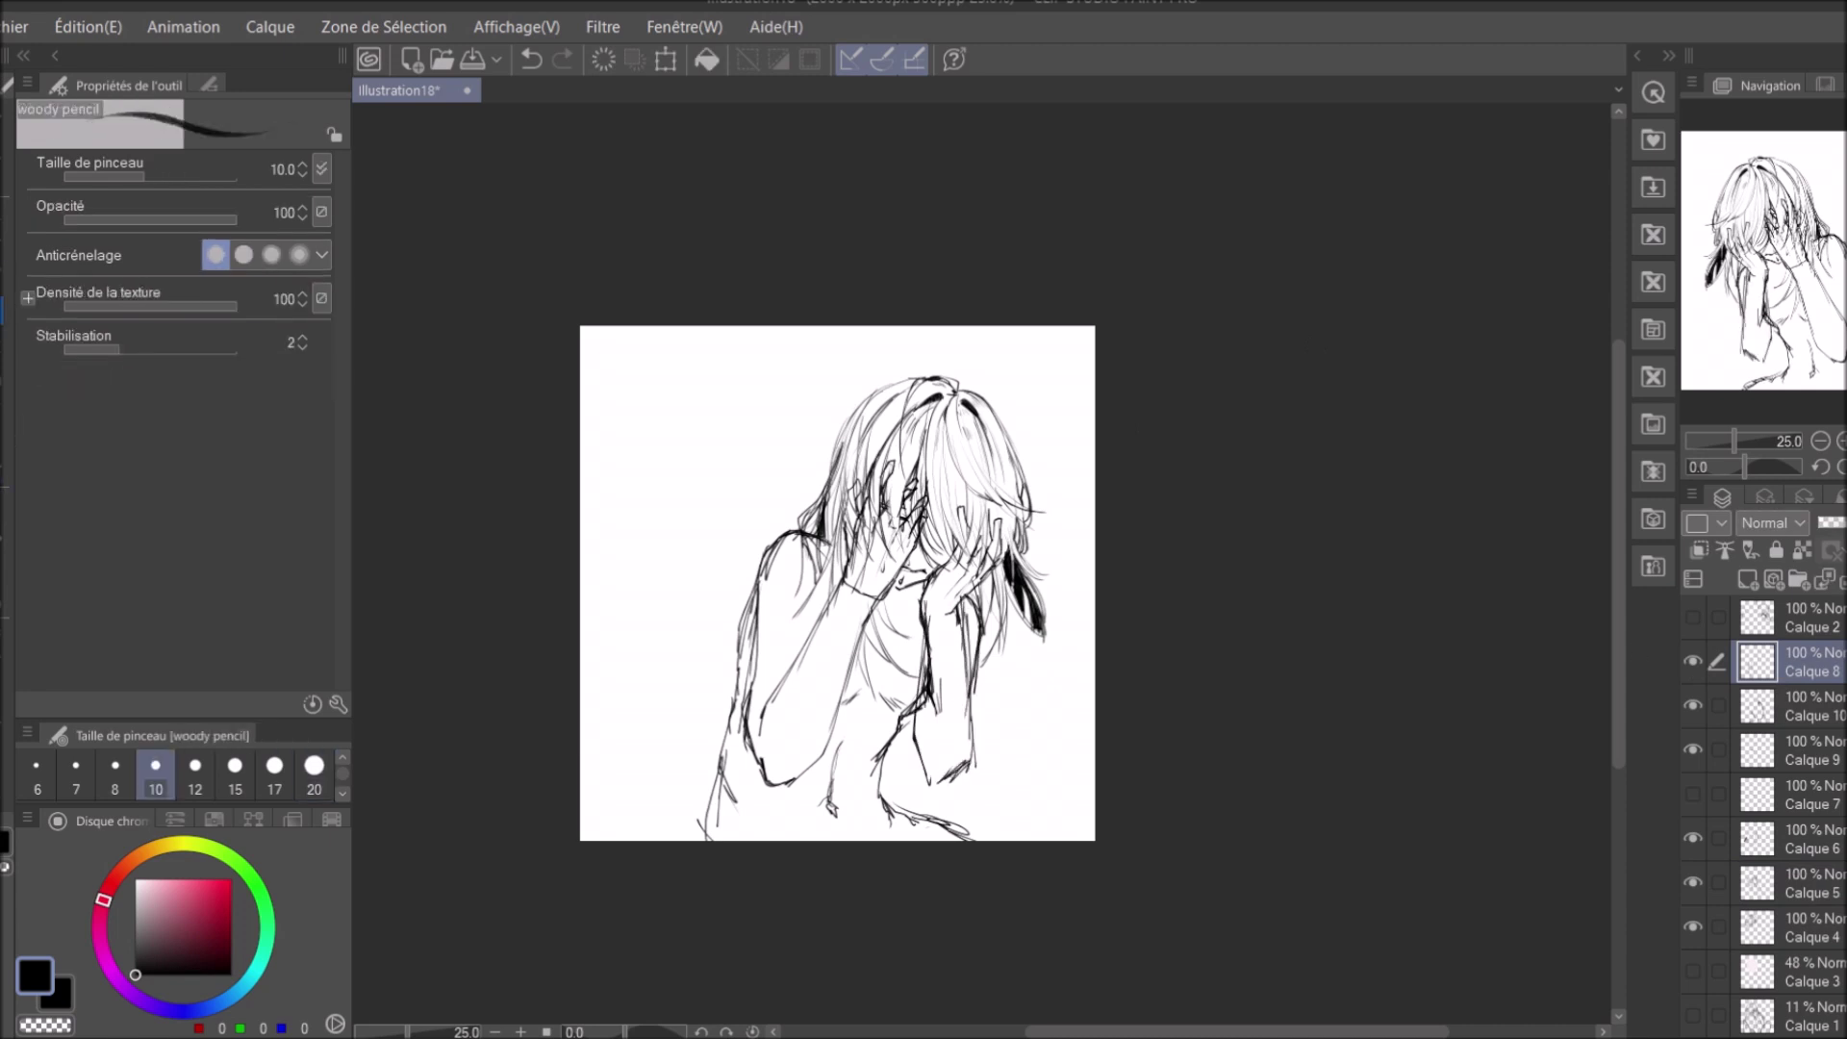
{"action": "key", "text": "h"}
{"action": "left_click_drag", "start_coordinate": [1087, 743], "coordinate": [1095, 842]}
{"action": "key", "text": "e"}
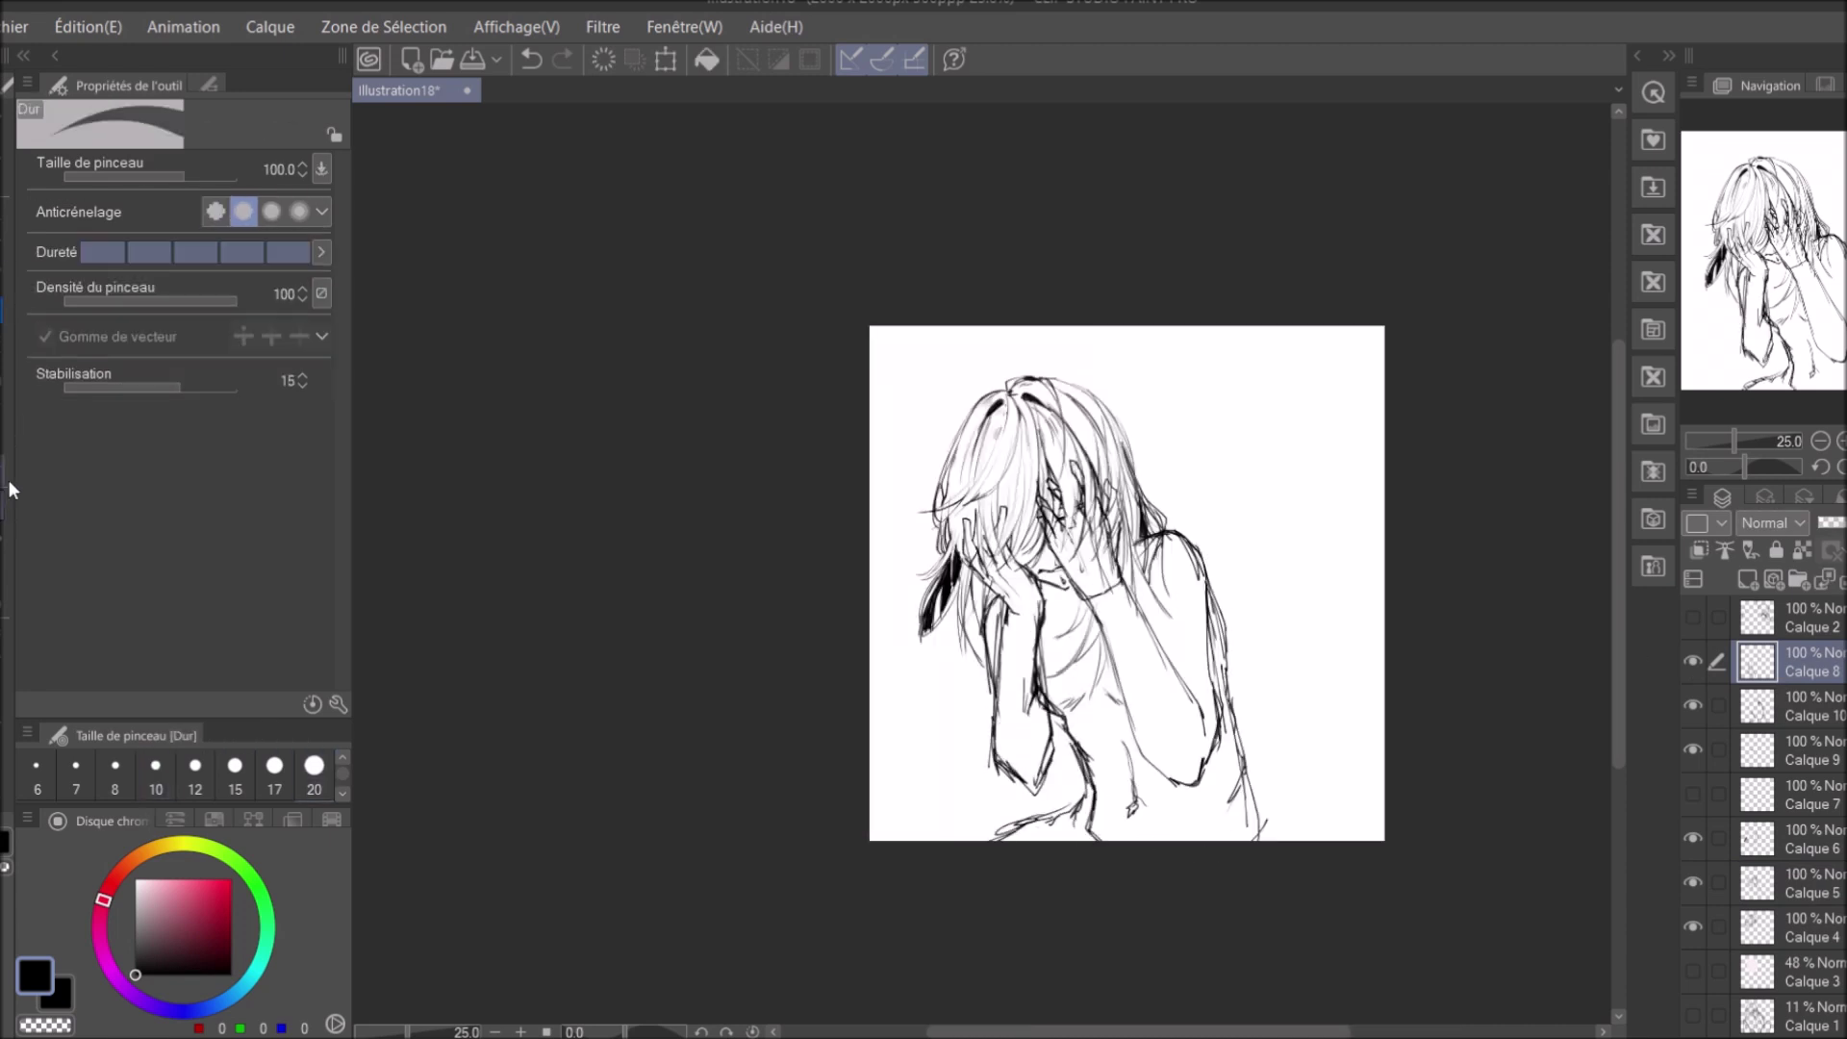
Erase the thigh and old back lines on Calque 10, then redraw the back outline from the shoulder to the canvas's lower edge.
{"action": "left_click", "coordinate": [1760, 708]}
{"action": "left_click_drag", "start_coordinate": [1077, 760], "coordinate": [1014, 827]}
{"action": "left_click_drag", "start_coordinate": [1256, 832], "coordinate": [1241, 712]}
{"action": "key", "text": "p"}
{"action": "left_click_drag", "start_coordinate": [1231, 616], "coordinate": [1222, 678]}
{"action": "left_click_drag", "start_coordinate": [1193, 538], "coordinate": [1251, 712]}
{"action": "left_click_drag", "start_coordinate": [1226, 596], "coordinate": [1269, 813]}
{"action": "mouse_move", "coordinate": [1246, 721]}
{"action": "left_mouse_down"}
{"action": "mouse_move", "coordinate": [1268, 792]}
{"action": "mouse_move", "coordinate": [1274, 842]}
{"action": "left_mouse_up"}
Draw one continuous curved back outline on Calque 8 with the woody pencil, working in mirrored view.
{"action": "key", "text": "h"}
{"action": "left_click_drag", "start_coordinate": [880, 721], "coordinate": [881, 833]}
{"action": "key", "text": "e"}
{"action": "left_click", "coordinate": [1760, 664]}
{"action": "key", "text": "p"}
{"action": "left_click_drag", "start_coordinate": [765, 558], "coordinate": [700, 837]}
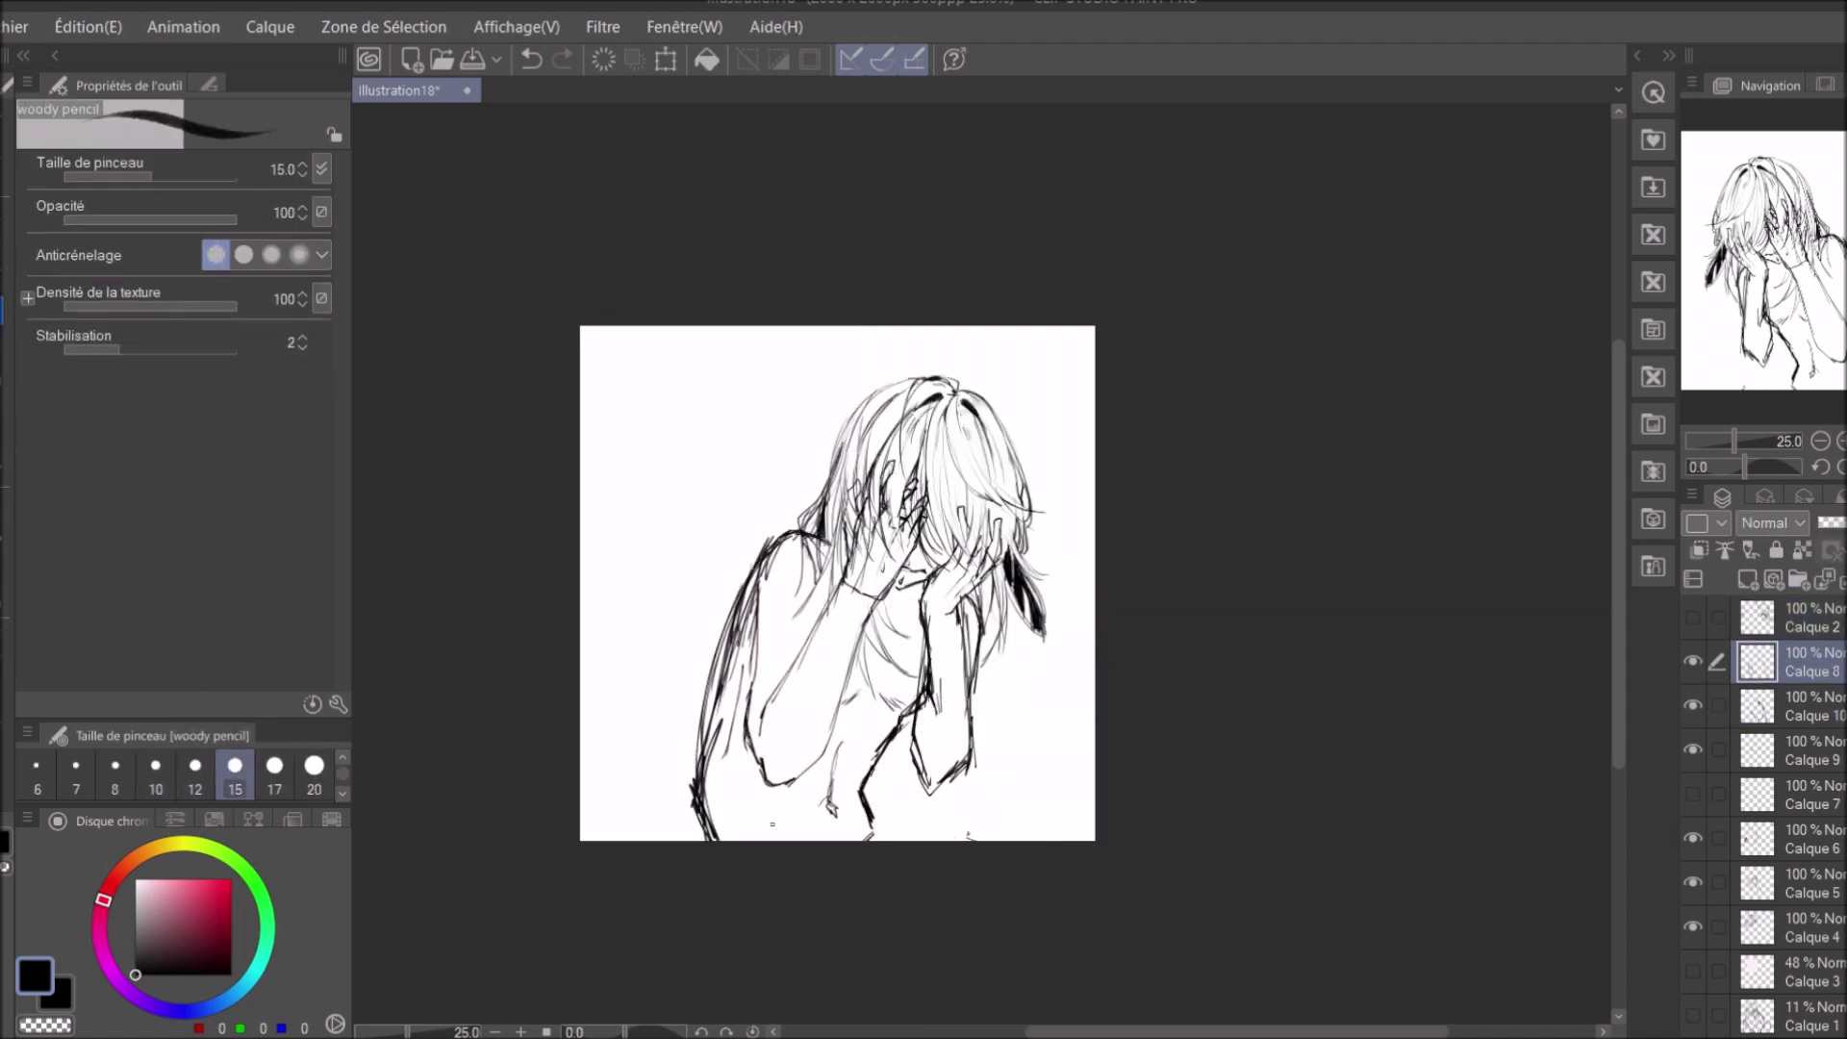
Erase the back outline between the shoulder and the hip on Calque 10 and Calque 8.
{"action": "left_click", "coordinate": [1760, 708]}
{"action": "key", "text": "e"}
{"action": "left_click_drag", "start_coordinate": [736, 572], "coordinate": [707, 784]}
{"action": "key", "text": "h"}
{"action": "key", "text": "b"}
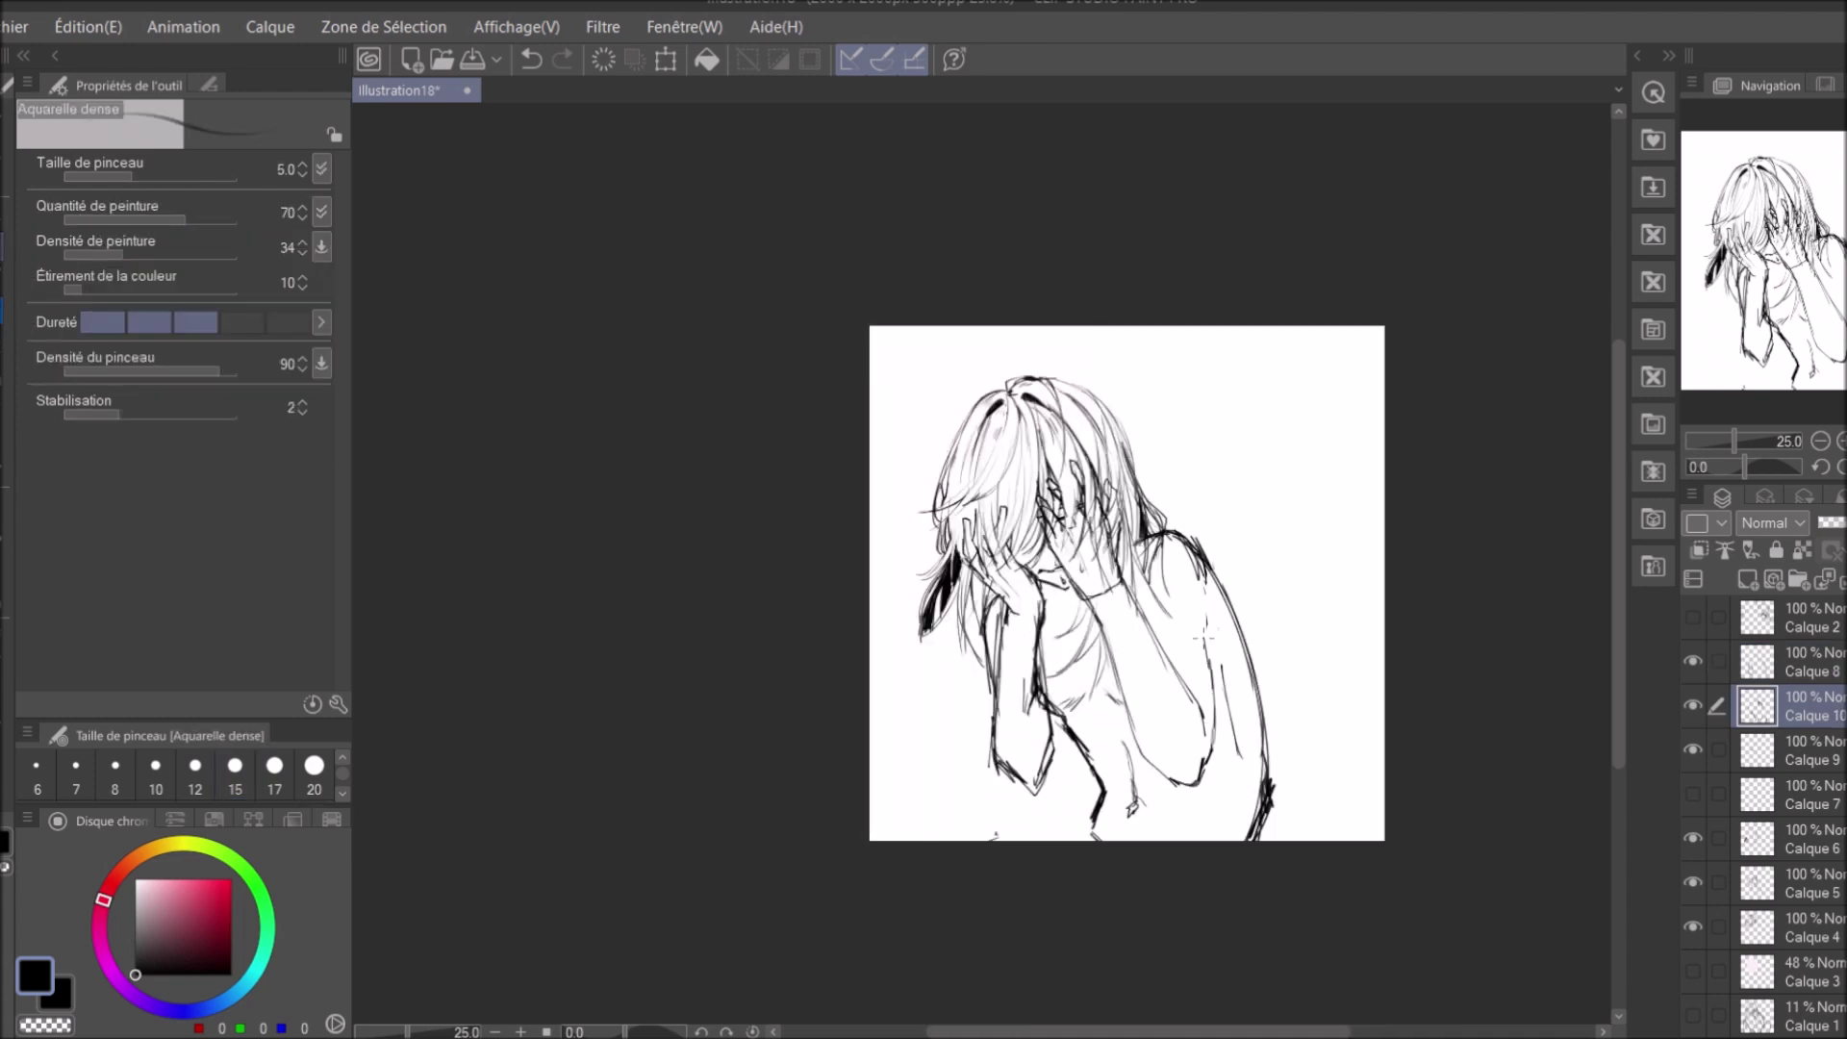
{"action": "key", "text": "e"}
{"action": "left_click", "coordinate": [1760, 664]}
{"action": "left_click_drag", "start_coordinate": [1265, 701], "coordinate": [1258, 781]}
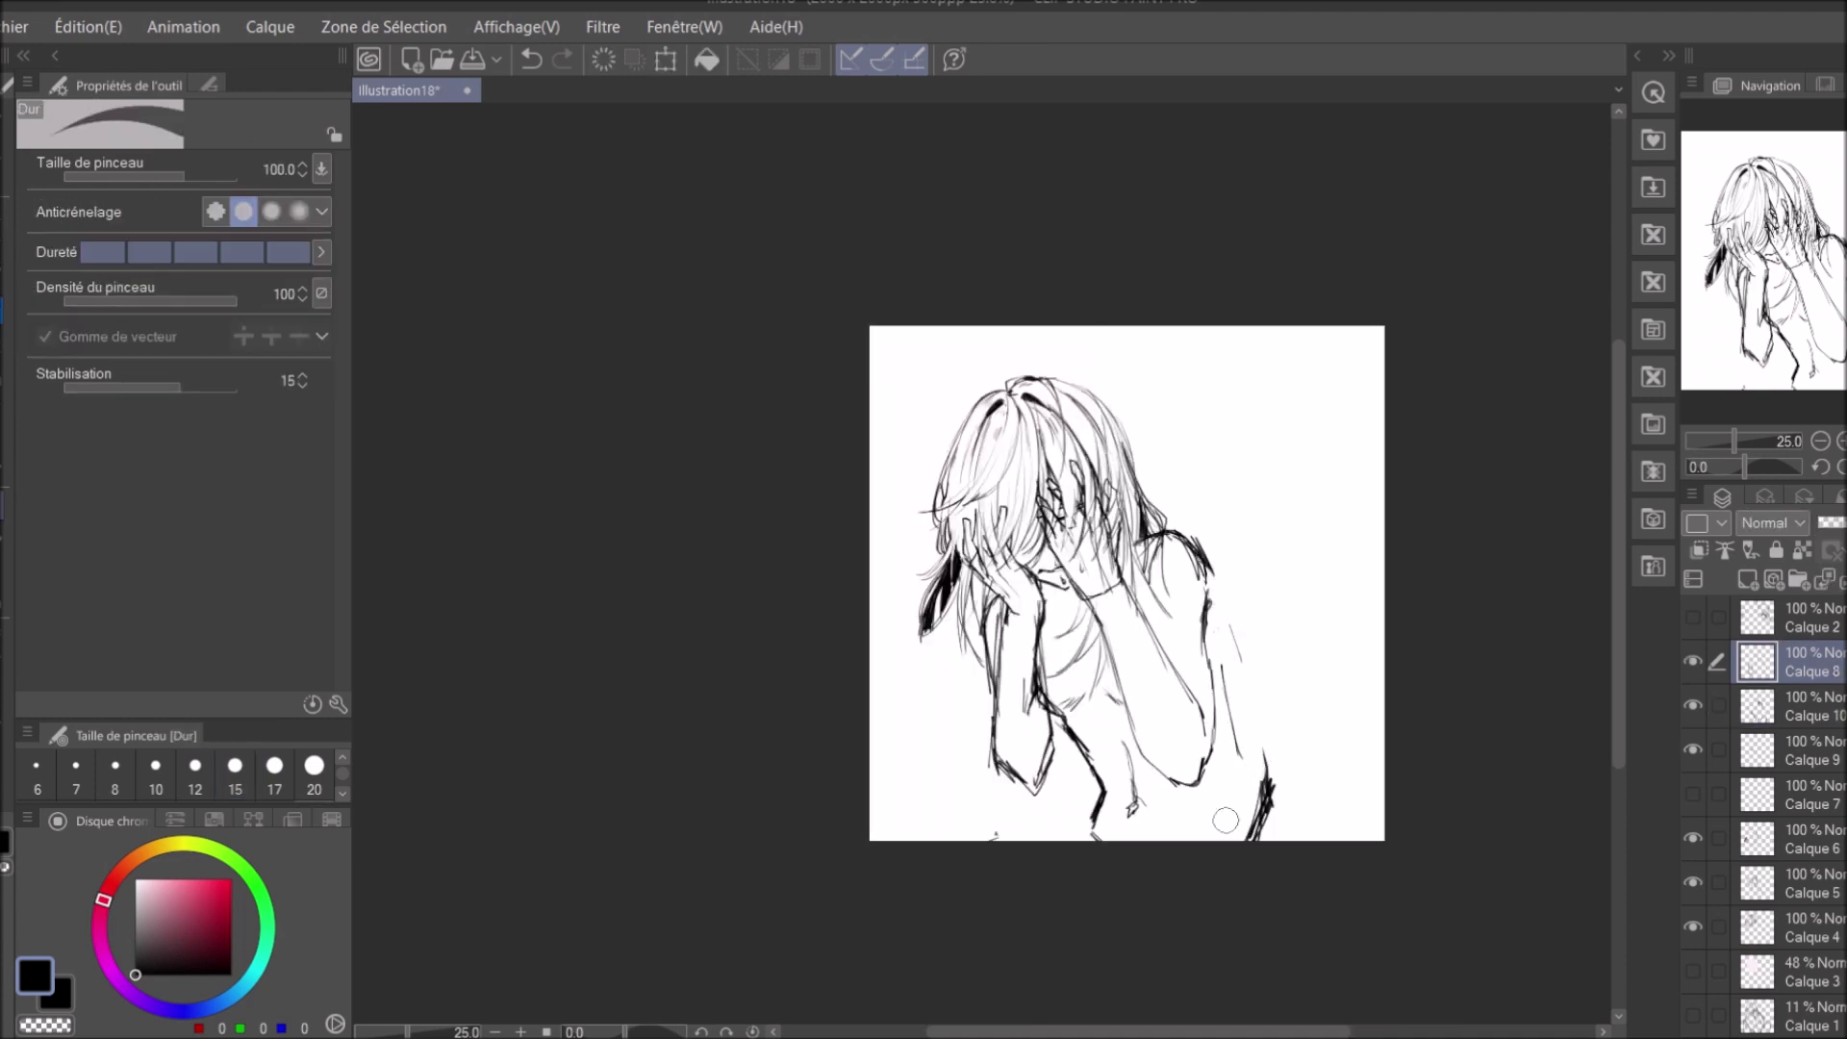
Redraw the back on Calque 8 with a heavier, straighter outline from the shoulder down to the hip.
{"action": "key", "text": "p"}
{"action": "left_click_drag", "start_coordinate": [1195, 541], "coordinate": [1223, 623]}
{"action": "key", "text": "h"}
Add dark hair locks hanging behind the far forearm on Calque 6 with the woody pencil.
{"action": "key", "text": "e"}
{"action": "left_click", "coordinate": [1760, 839]}
{"action": "key", "text": "h"}
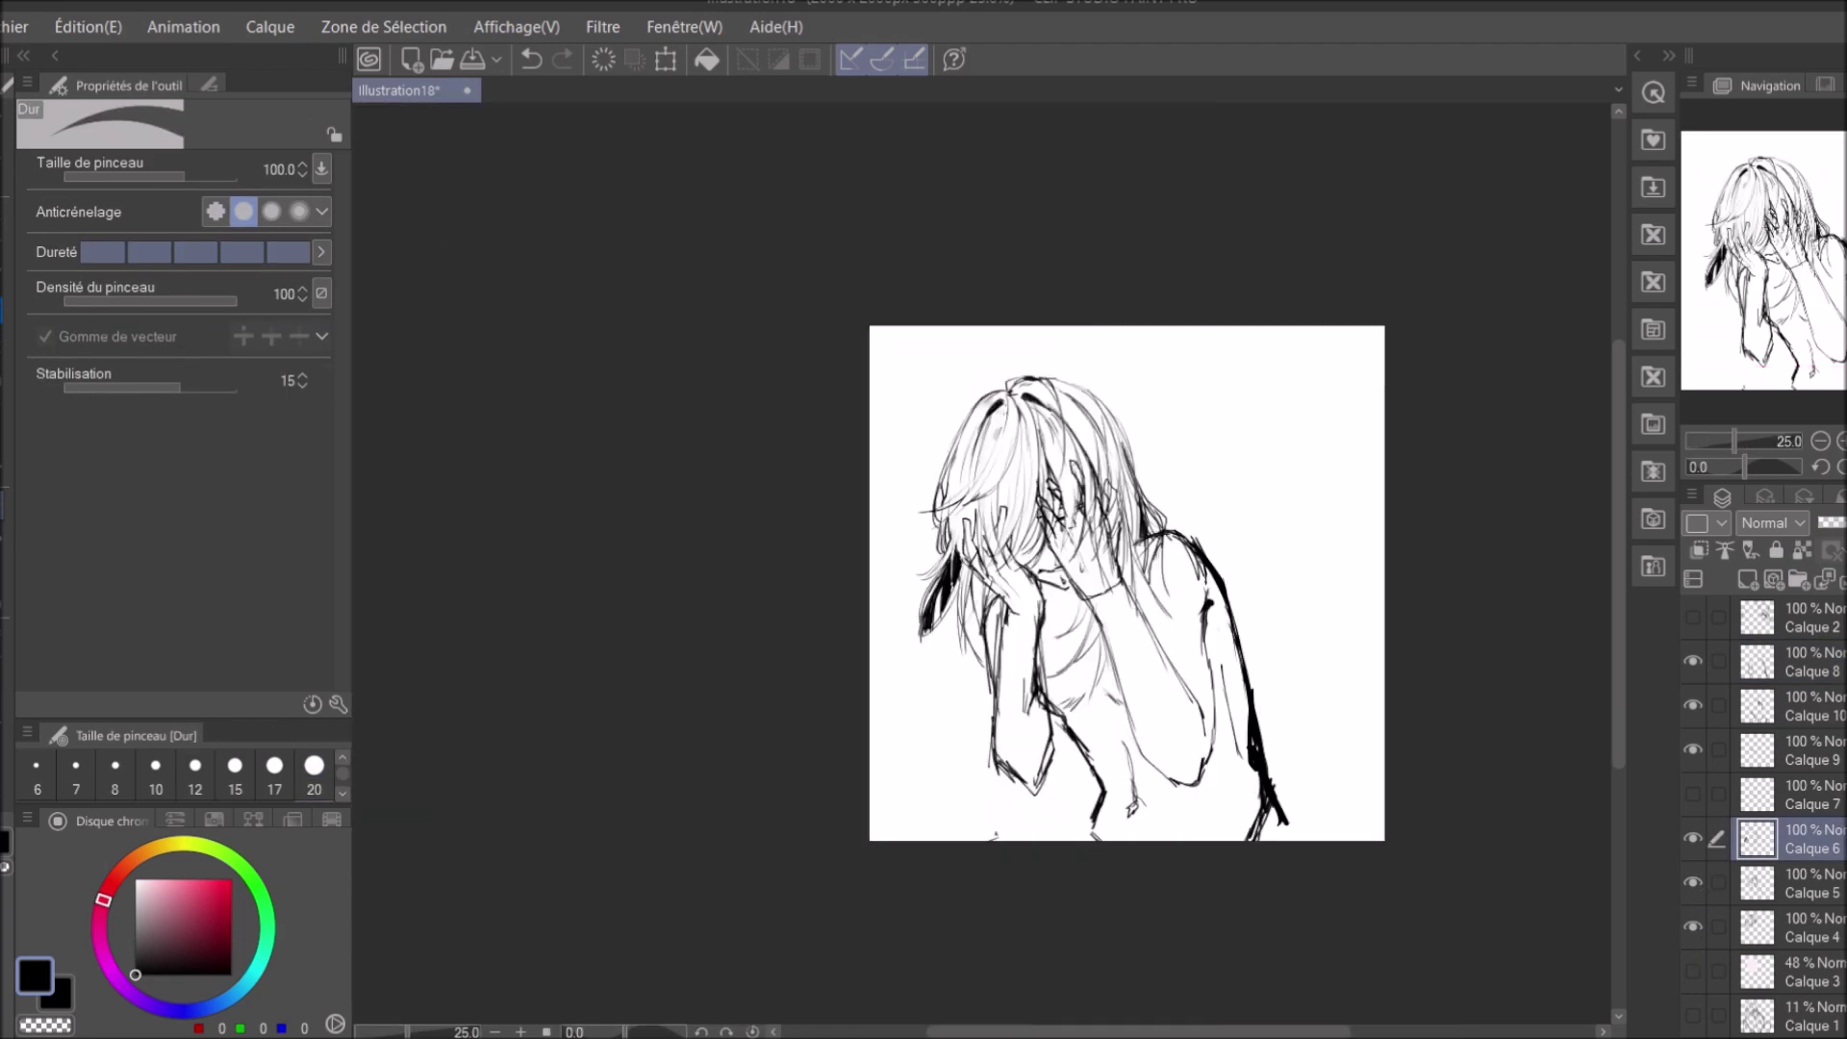
{"action": "scroll", "coordinate": [1770, 817], "scroll_direction": "down", "scroll_amount": 1}
{"action": "key", "text": "p"}
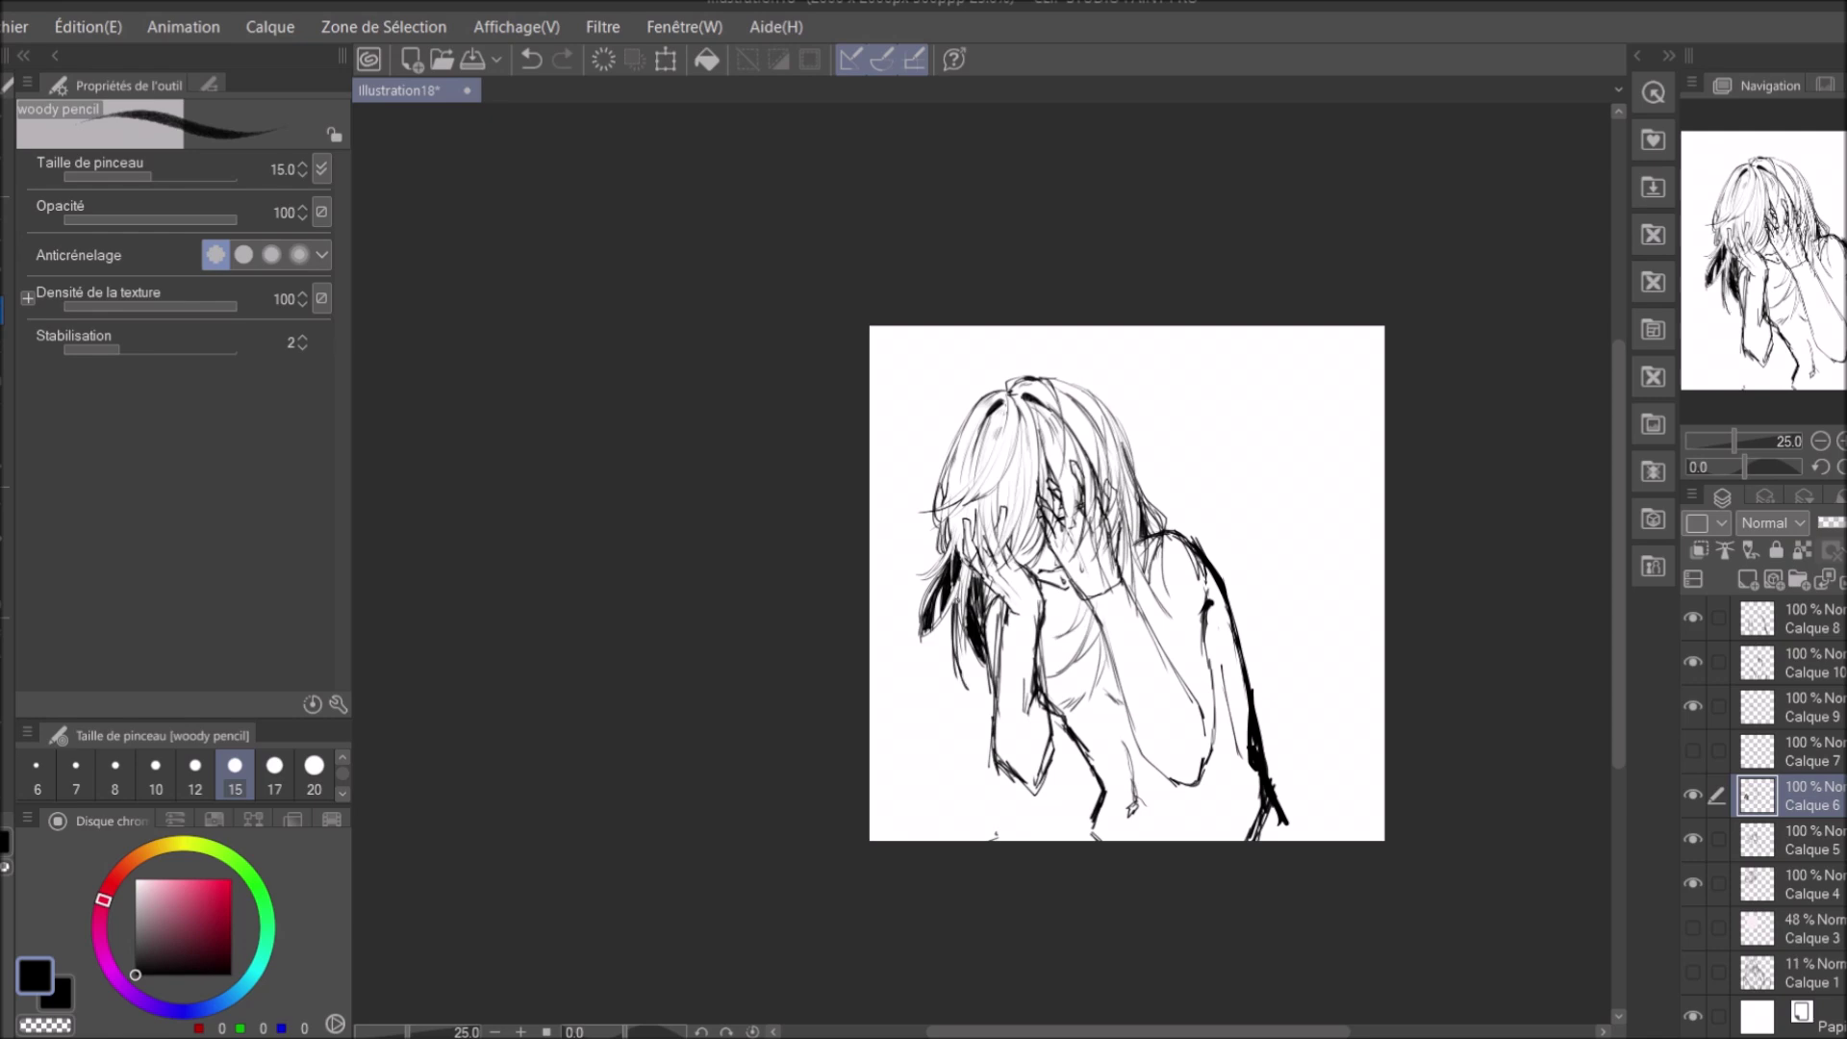
{"action": "scroll", "coordinate": [1321, 607], "scroll_direction": "up", "scroll_amount": 3}
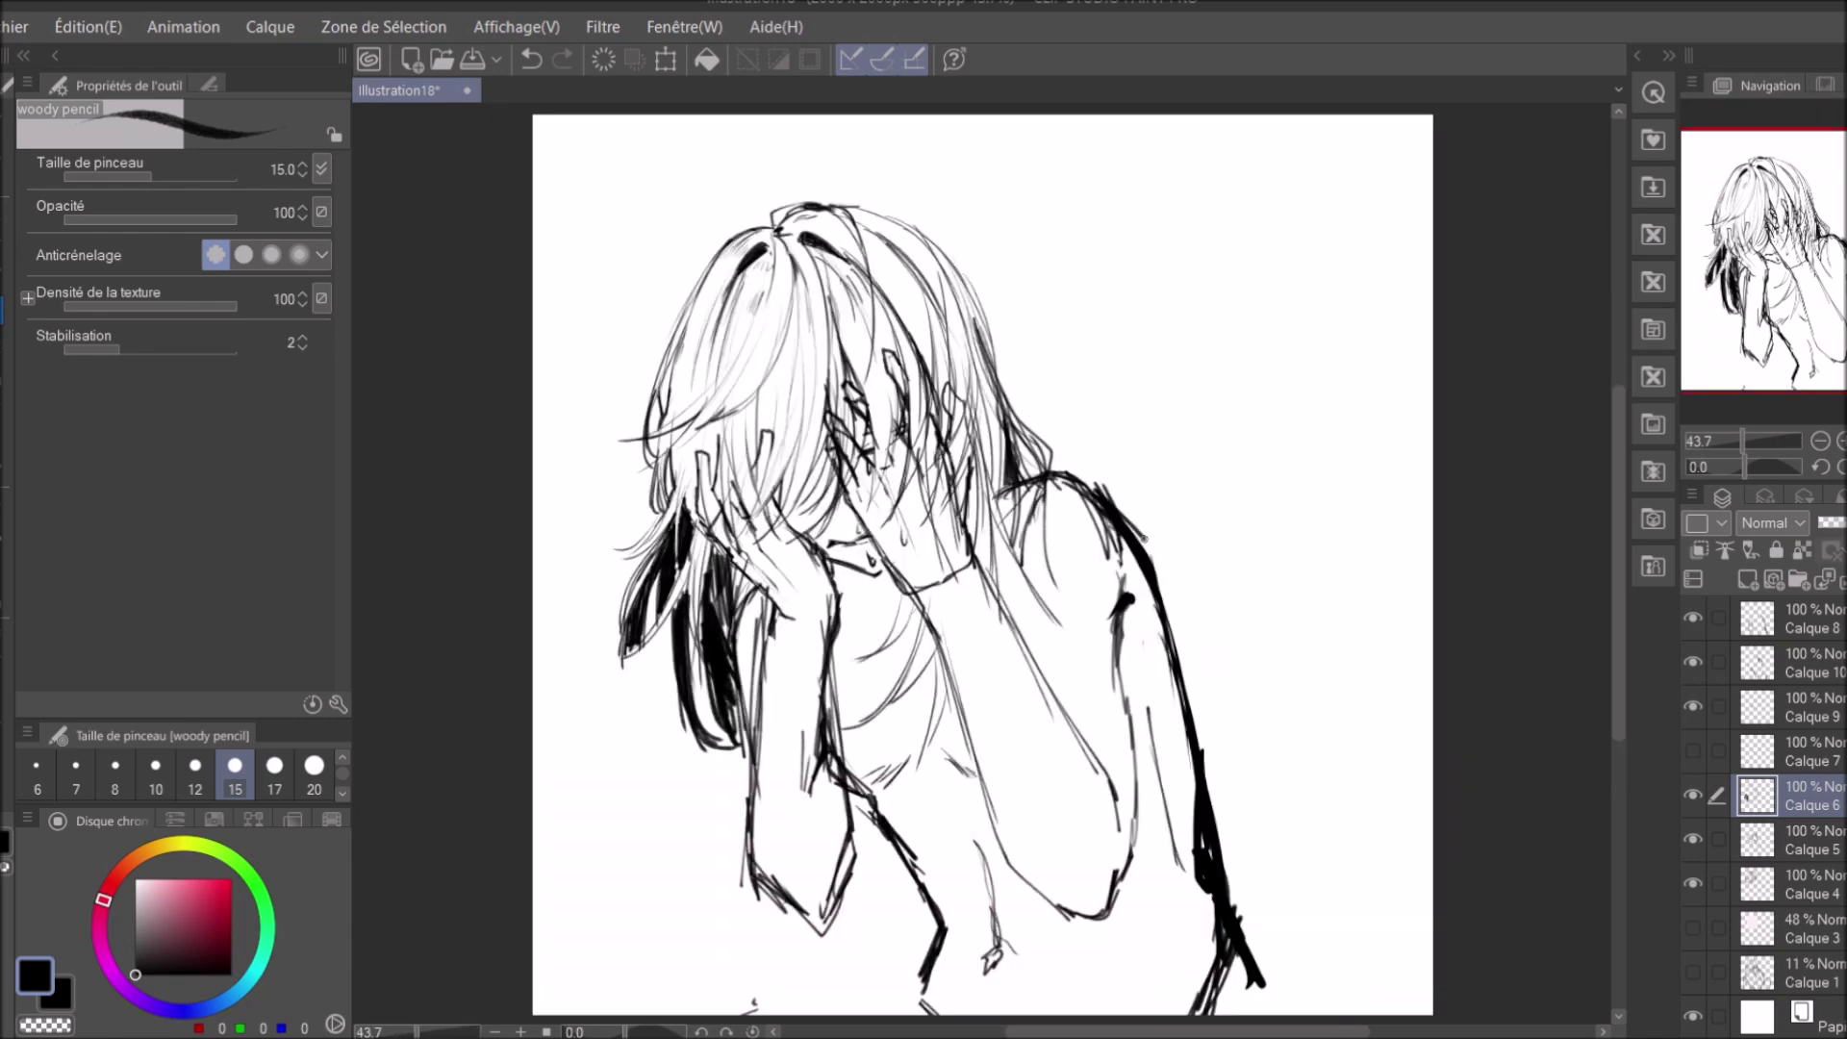
Darken the back contour of the hair down to the shoulder and tidy the strands with the eraser at size 10.
{"action": "left_click_drag", "start_coordinate": [935, 260], "coordinate": [1022, 419]}
{"action": "left_click_drag", "start_coordinate": [964, 289], "coordinate": [1064, 480]}
{"action": "scroll", "coordinate": [729, 671], "scroll_direction": "down", "scroll_amount": 1}
{"action": "key", "text": "e"}
{"action": "scroll", "coordinate": [728, 671], "scroll_direction": "up", "scroll_amount": 2}
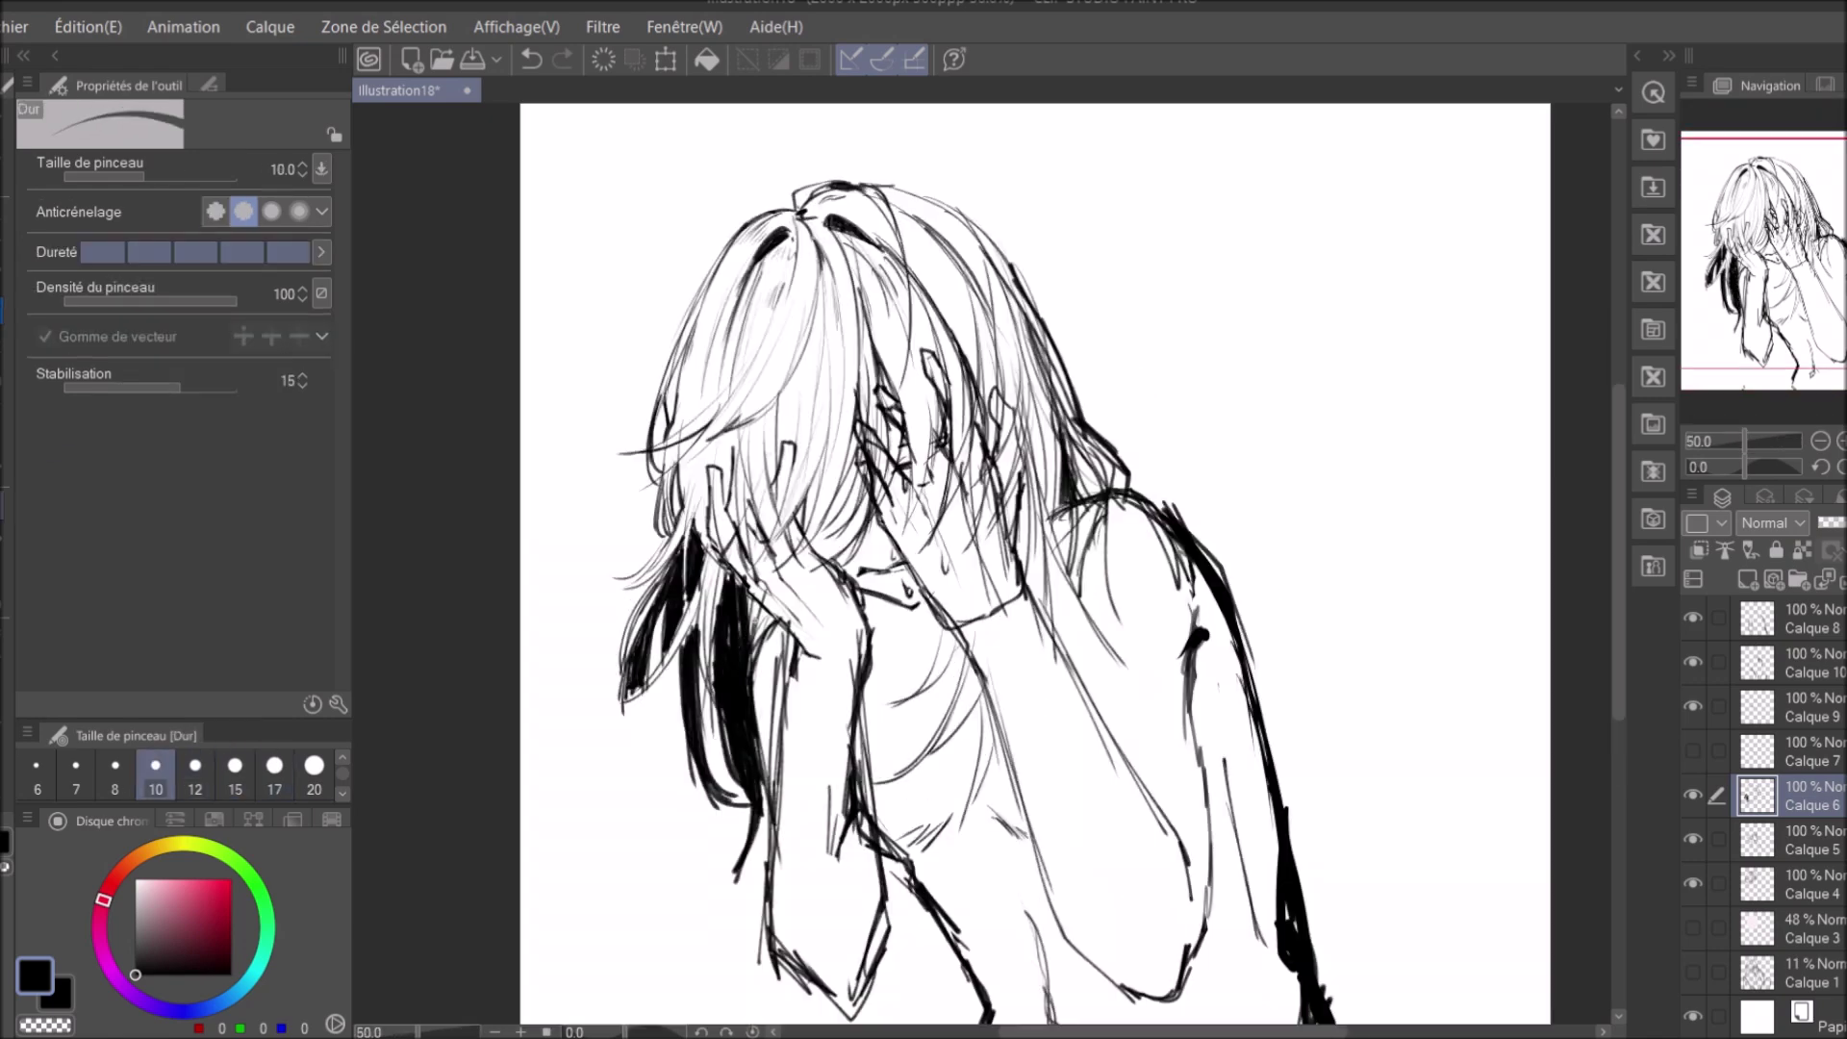
{"action": "scroll", "coordinate": [705, 684], "scroll_direction": "down", "scroll_amount": 1}
{"action": "key", "text": "p"}
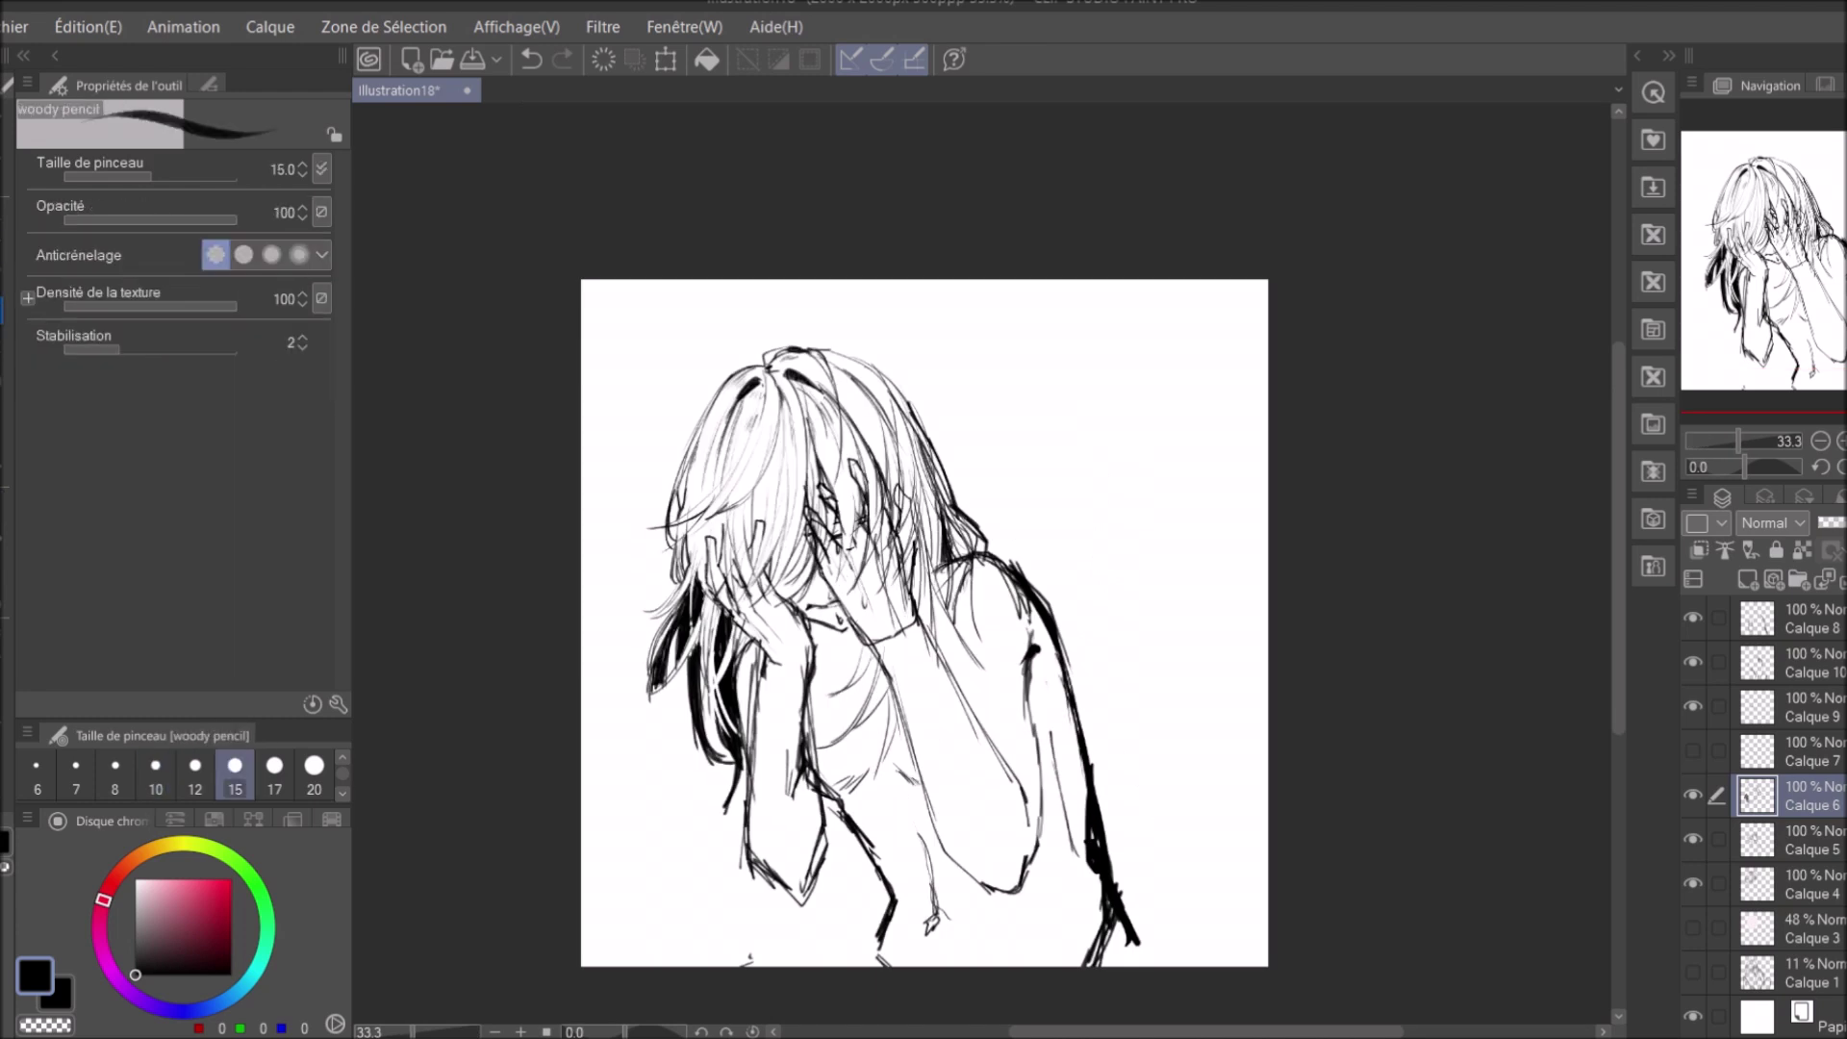
Create a new layer above Calque 6 and draw both bent knees and legs over the rough sketch.
{"action": "key", "text": "ctrl+shift+n"}
{"action": "left_click_drag", "start_coordinate": [674, 663], "coordinate": [635, 962]}
{"action": "left_click_drag", "start_coordinate": [1130, 722], "coordinate": [1067, 962]}
{"action": "key", "text": "h"}
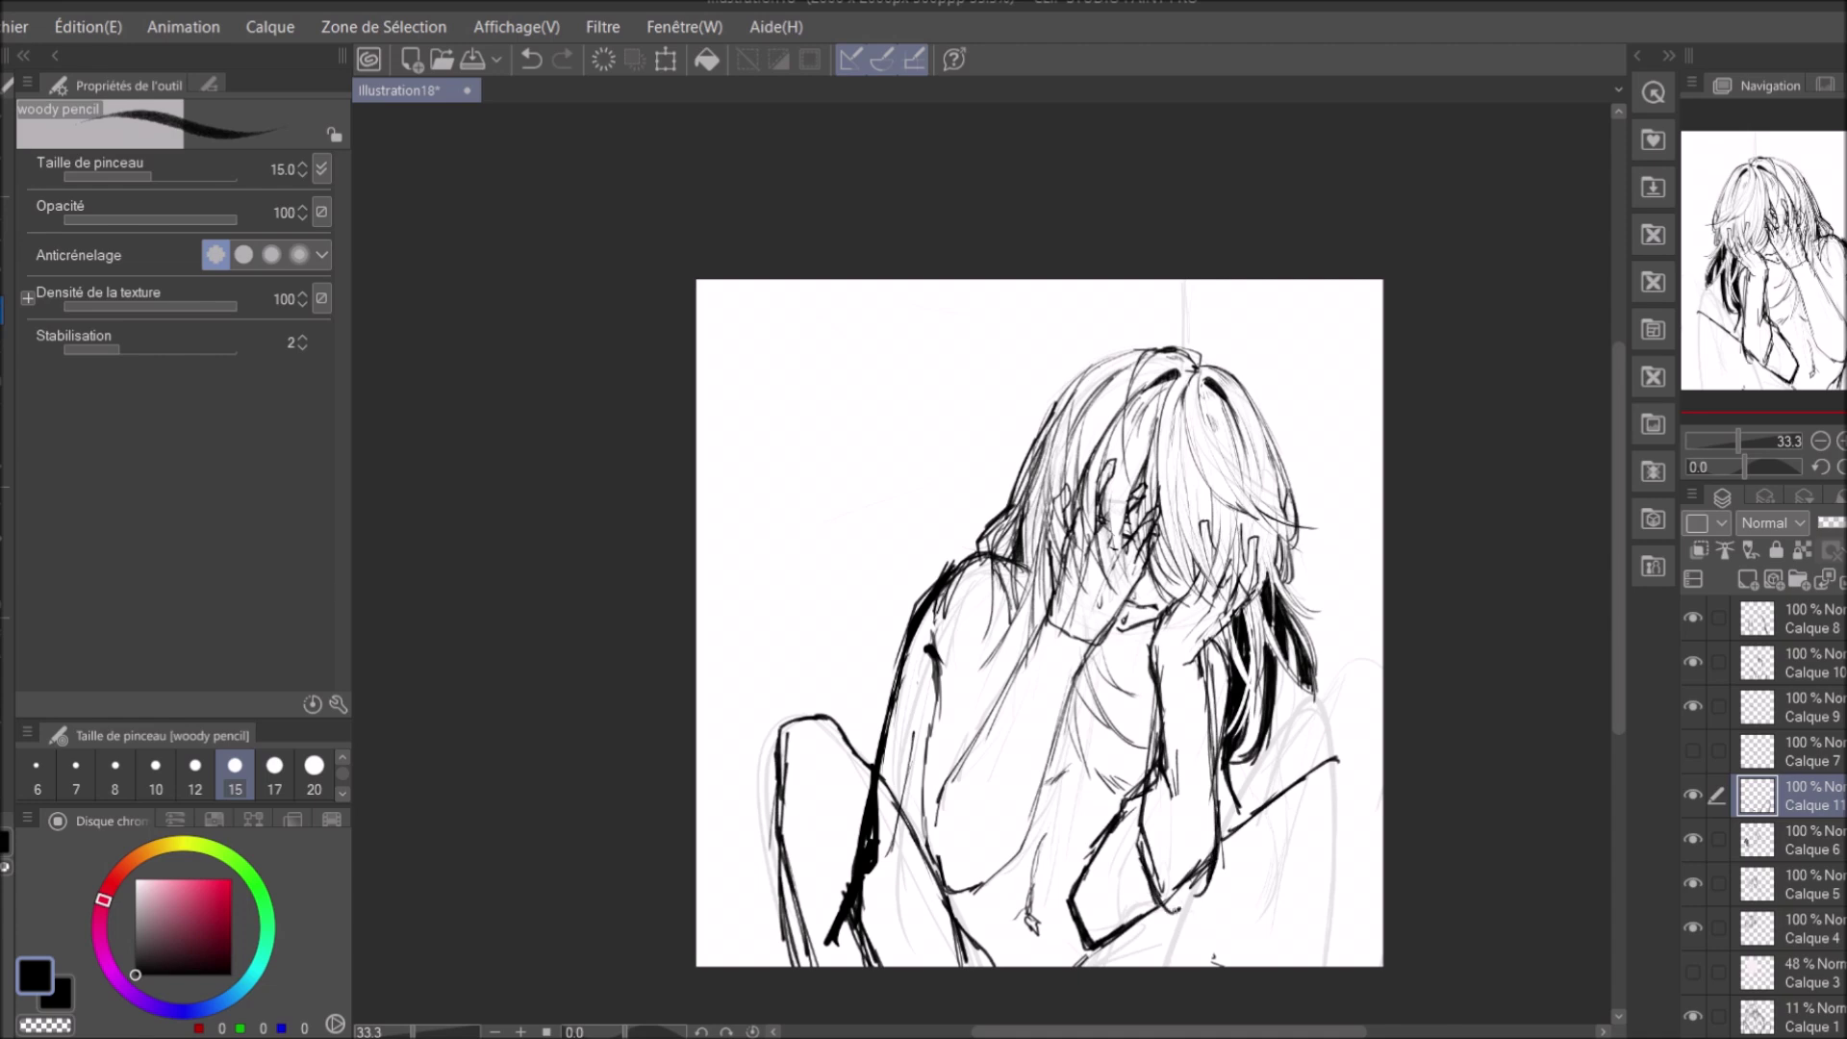
{"action": "key", "text": "h"}
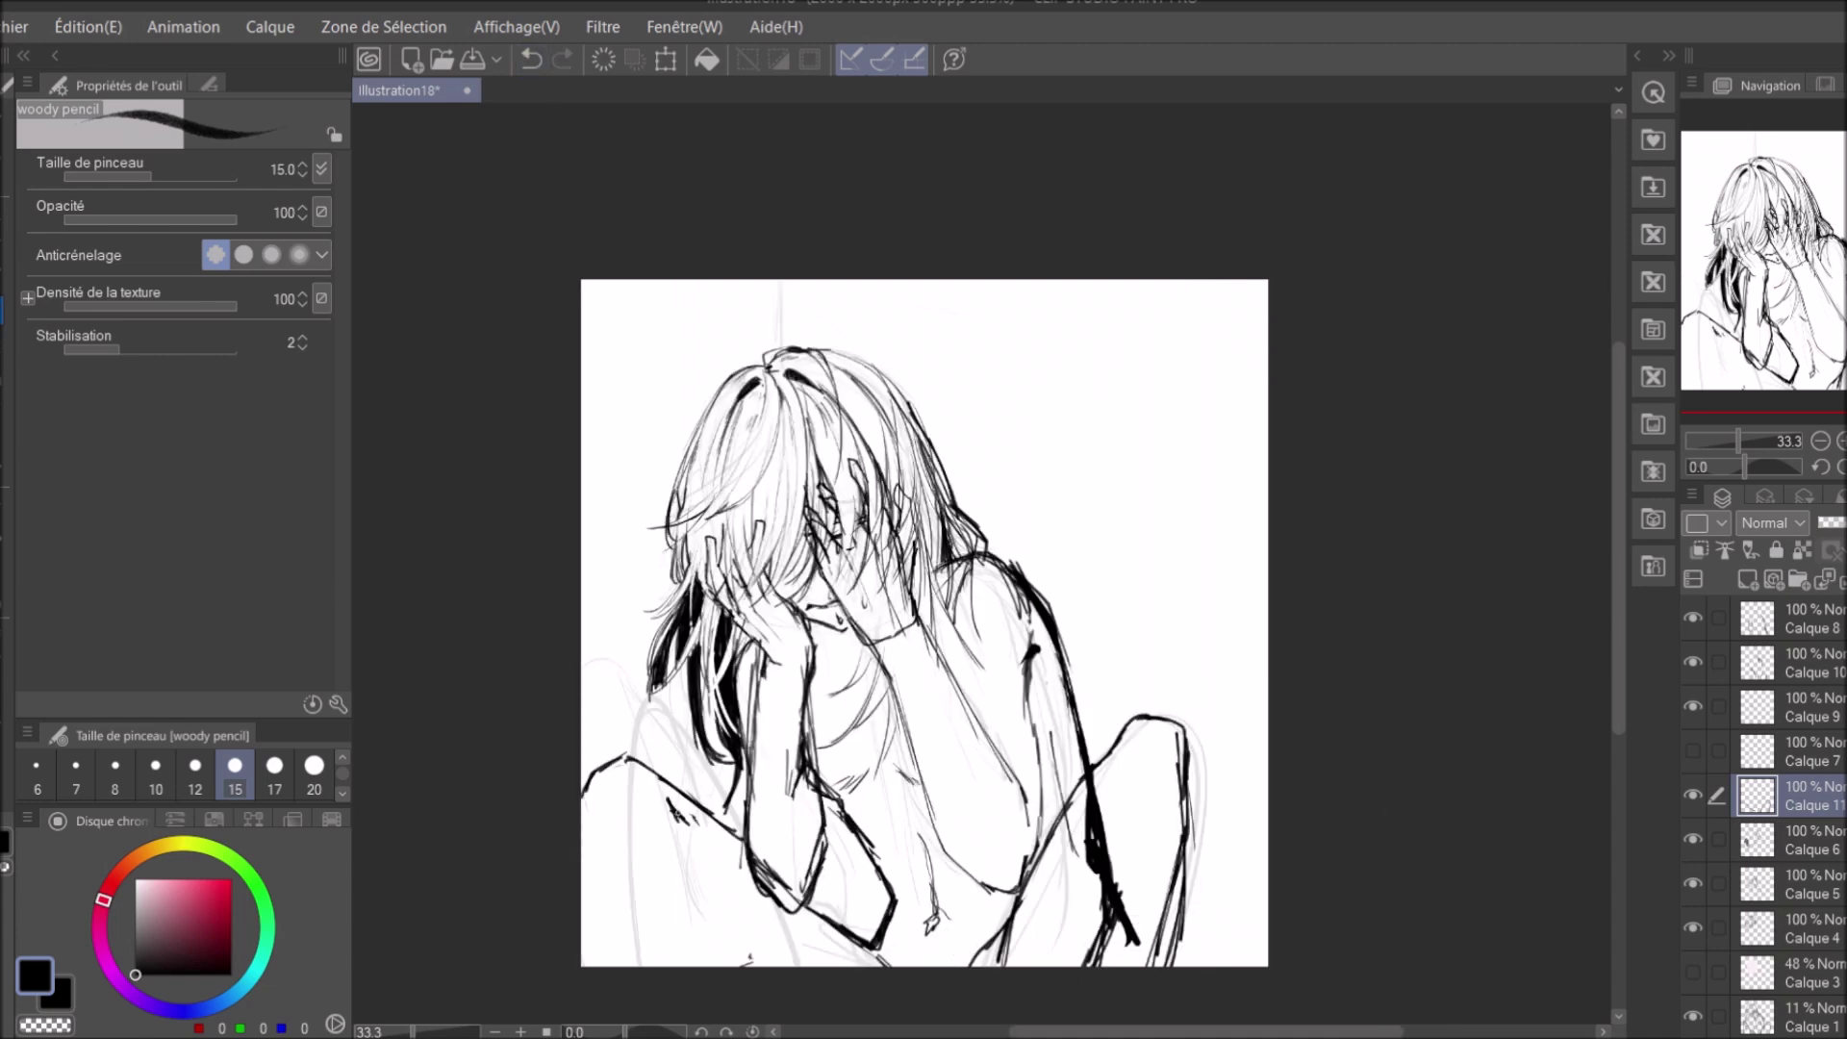
{"action": "left_click_drag", "start_coordinate": [673, 802], "coordinate": [690, 825]}
{"action": "left_click_drag", "start_coordinate": [582, 851], "coordinate": [625, 936]}
Thicken the outer contour of the hair from the crown down to the shoulder in mirrored view.
{"action": "key", "text": "h"}
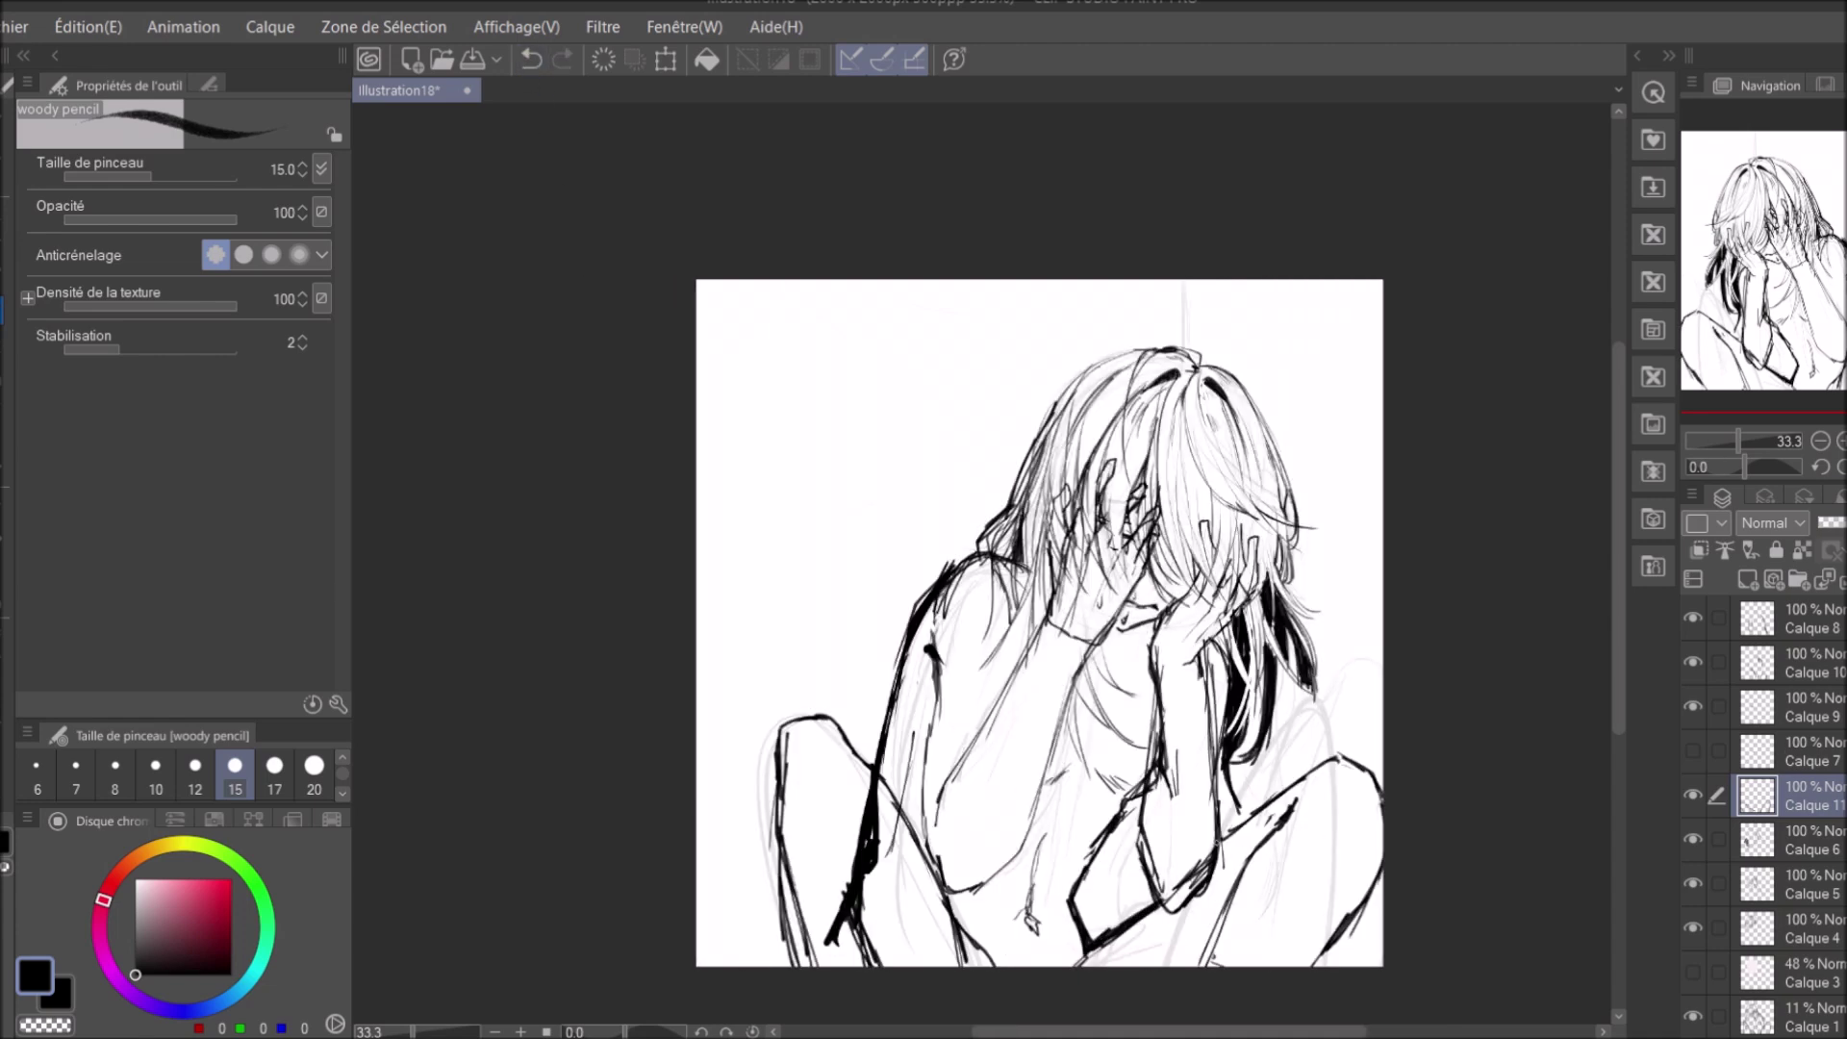
{"action": "scroll", "coordinate": [1174, 327], "scroll_direction": "up", "scroll_amount": 2}
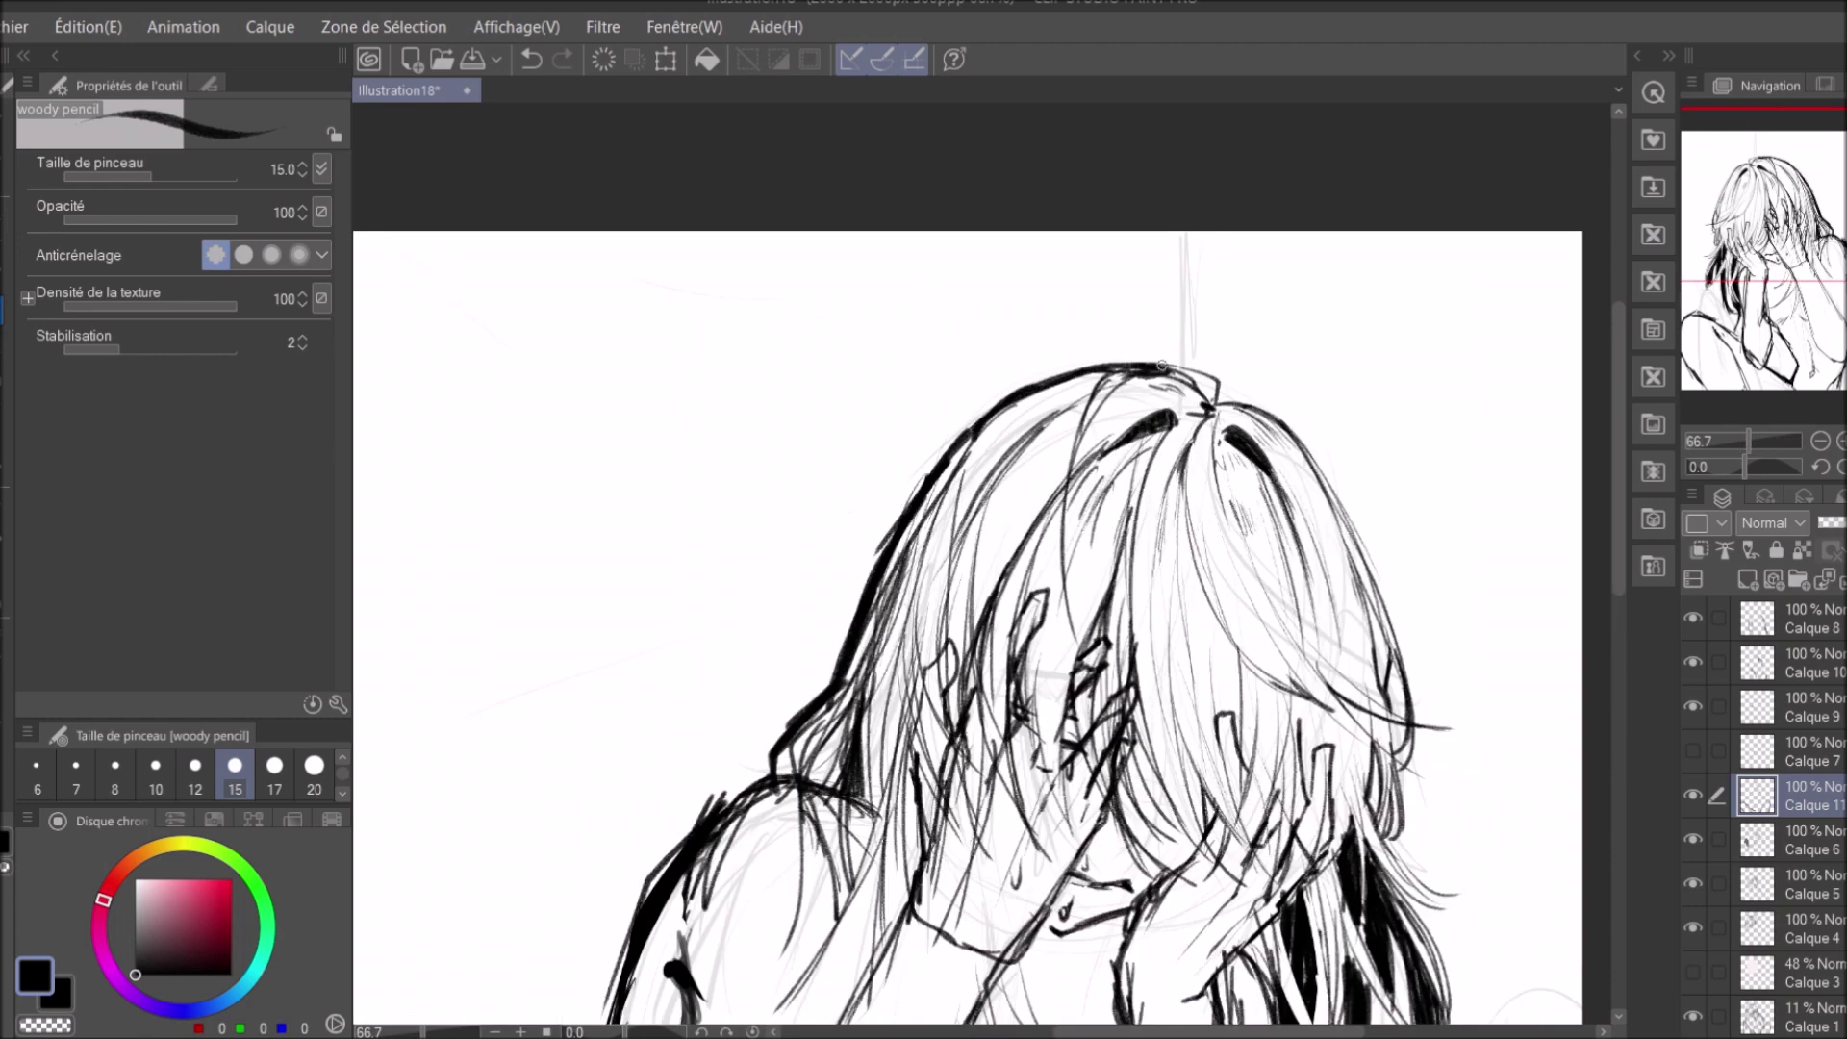
{"action": "key", "text": "ctrl+minus"}
Erase the back and hip lines overlapping the near leg with the eraser at size 500, and hide the rough layer Calque 1.
{"action": "left_click", "coordinate": [1803, 664]}
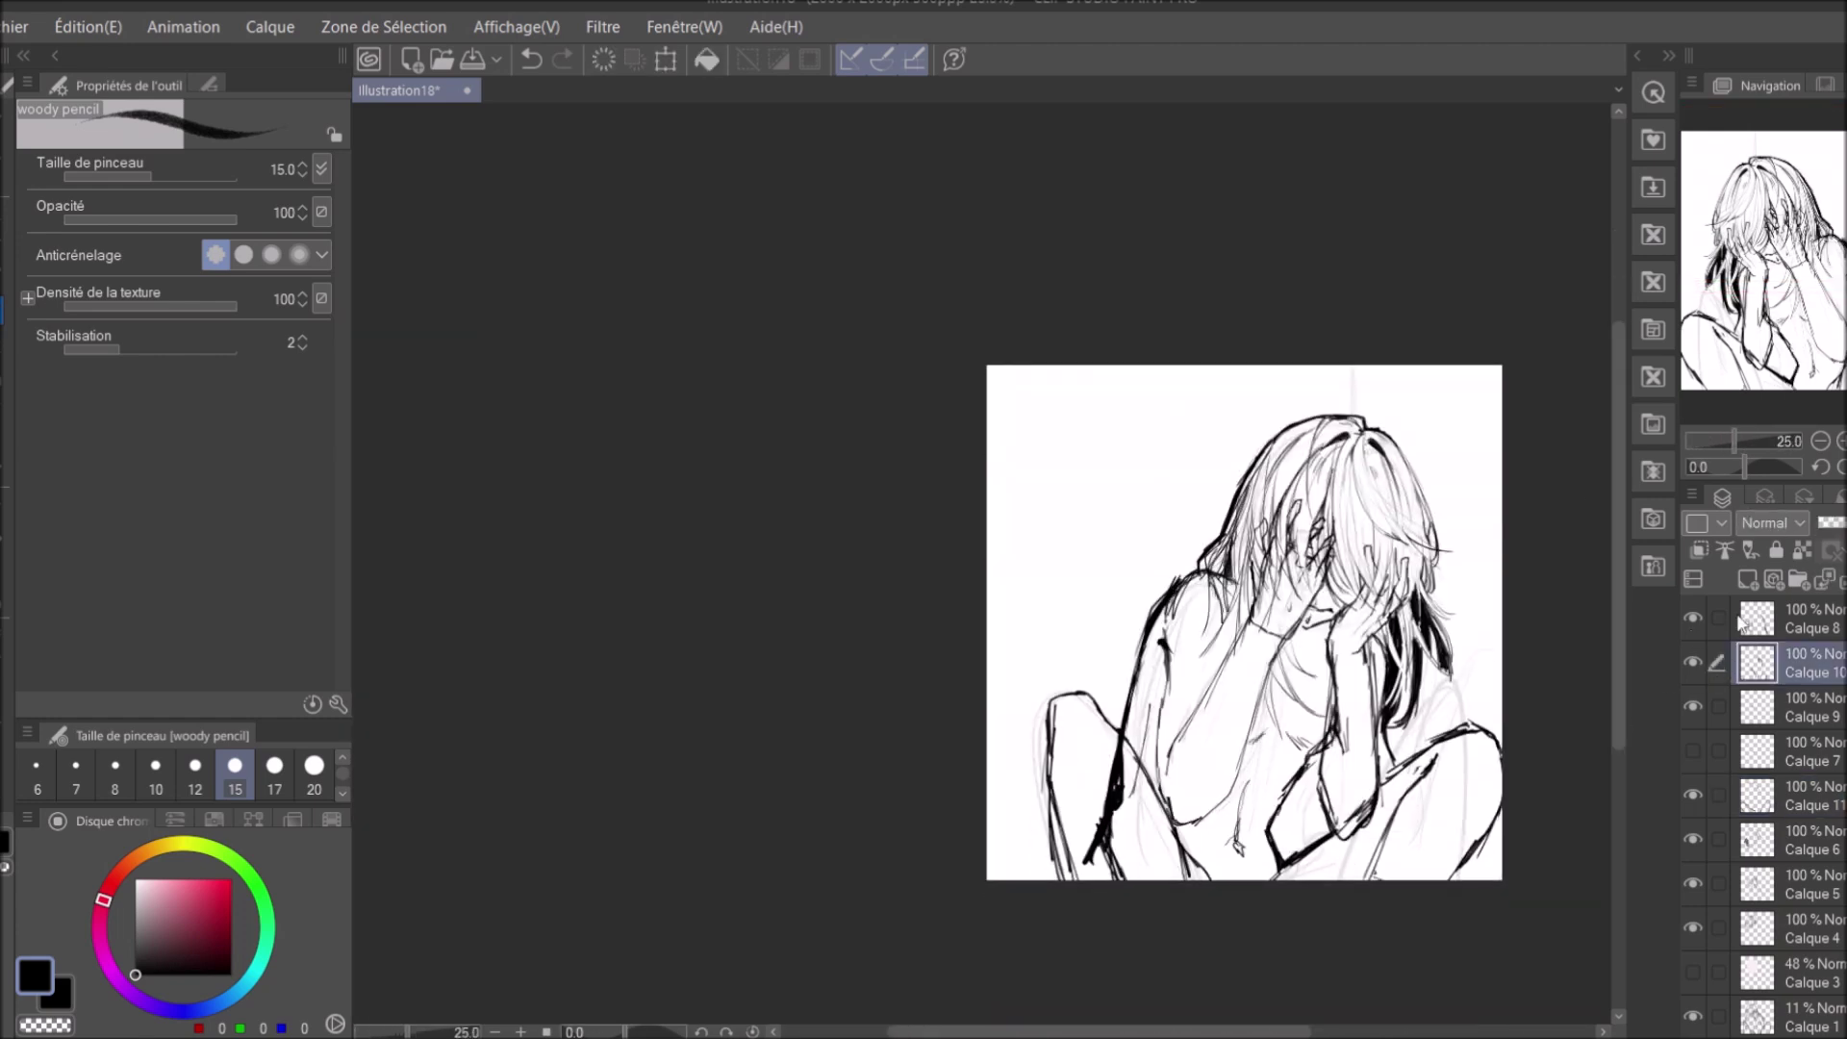
{"action": "left_click", "coordinate": [1760, 621]}
{"action": "key", "text": "e"}
{"action": "left_click", "coordinate": [314, 769]}
{"action": "left_click", "coordinate": [1761, 707]}
{"action": "left_click", "coordinate": [1760, 664]}
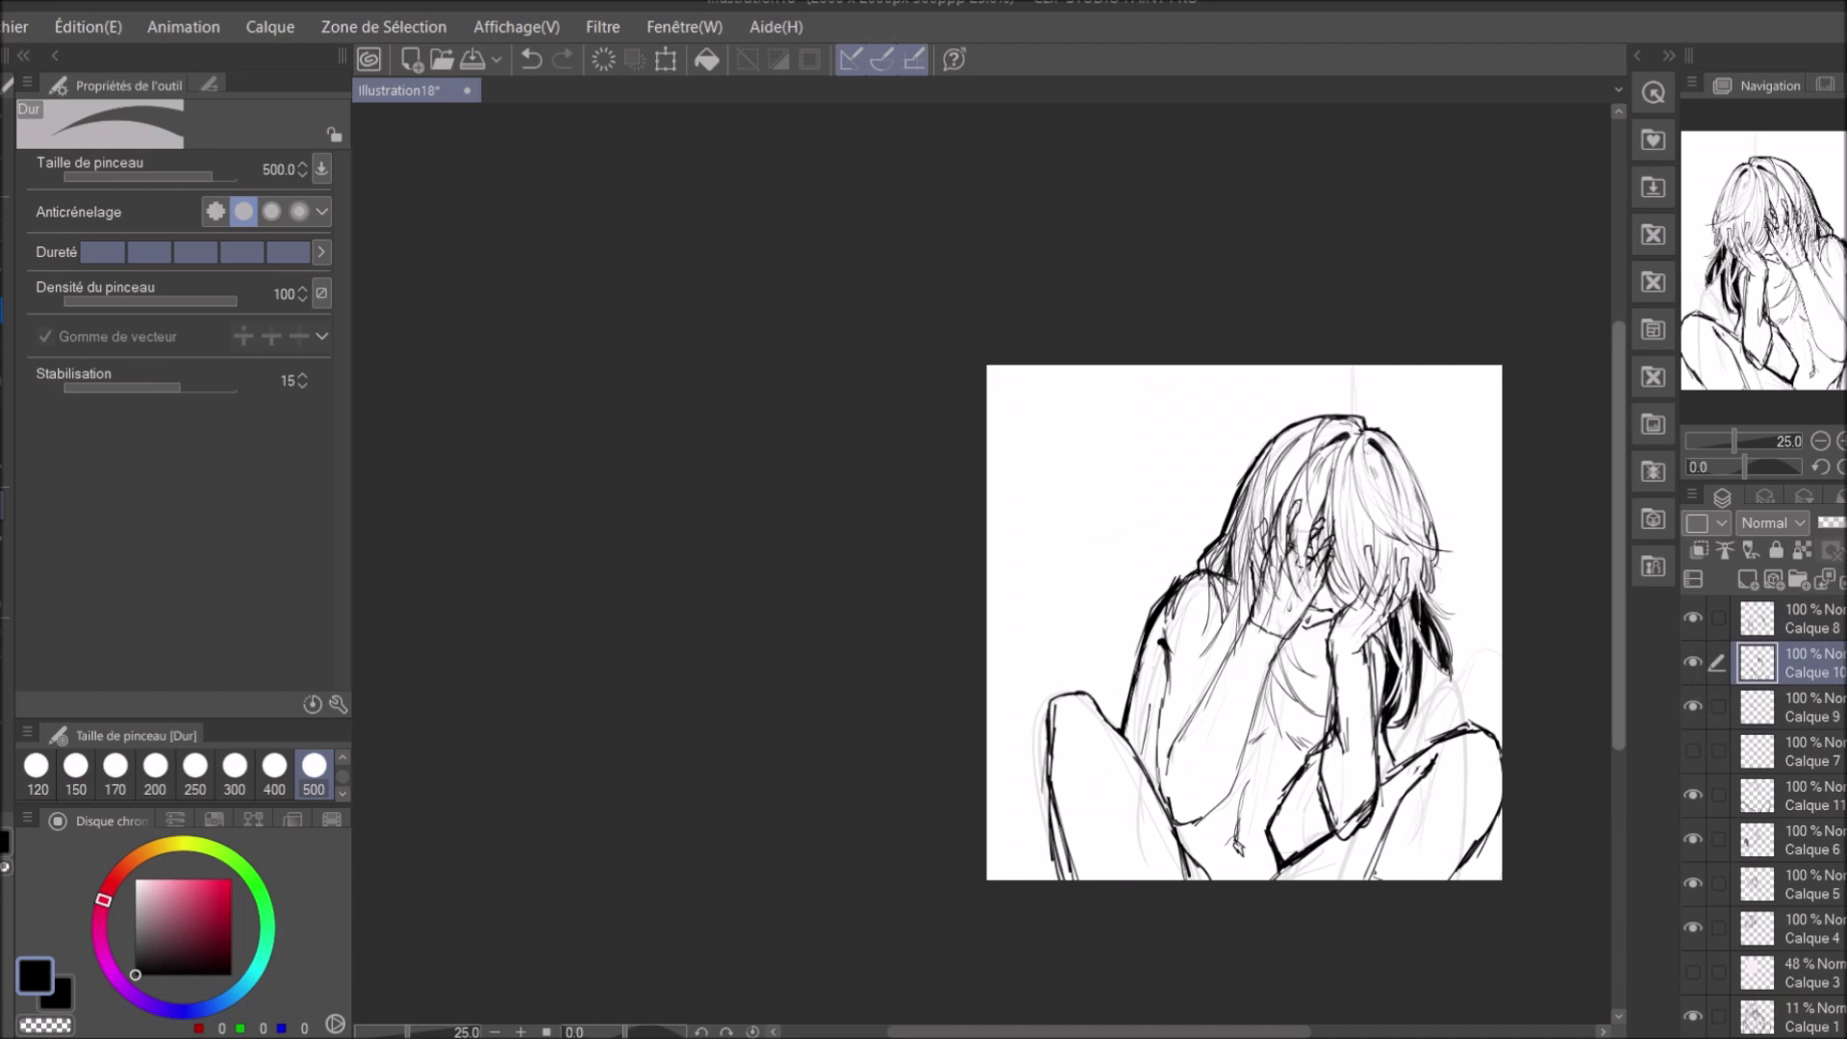
{"action": "key", "text": "h"}
{"action": "left_click", "coordinate": [1699, 714]}
{"action": "scroll", "coordinate": [1693, 964], "scroll_direction": "down", "scroll_amount": 1}
{"action": "key", "text": "h"}
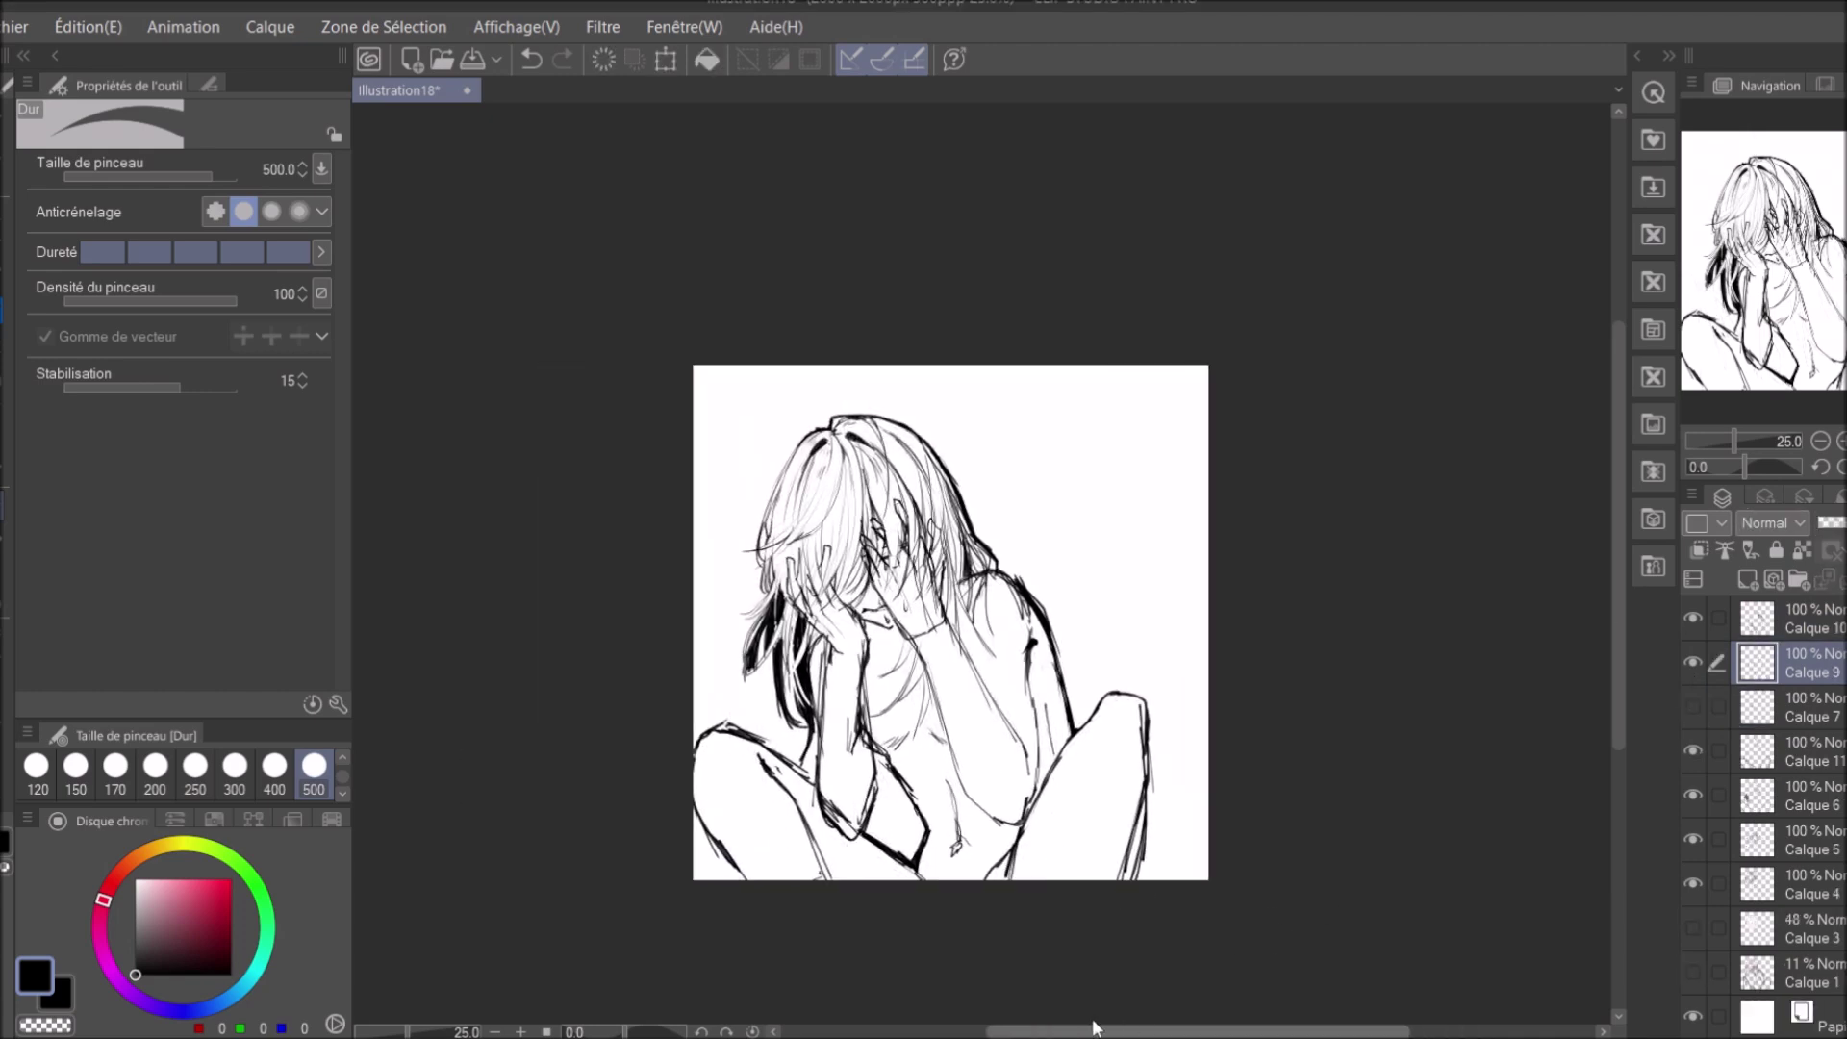
Erase the near leg on Calque 11 and redraw its knee closer to the torso, overlapping the near elbow.
{"action": "left_click", "coordinate": [1692, 751]}
{"action": "left_click", "coordinate": [1693, 750]}
{"action": "left_click", "coordinate": [1760, 755]}
{"action": "left_click_drag", "start_coordinate": [828, 732], "coordinate": [962, 866]}
{"action": "left_click_drag", "start_coordinate": [1735, 441], "coordinate": [1743, 444]}
{"action": "key", "text": "p"}
{"action": "left_click_drag", "start_coordinate": [952, 745], "coordinate": [846, 1005]}
{"action": "scroll", "coordinate": [945, 814], "scroll_direction": "down", "scroll_amount": 1}
{"action": "left_click_drag", "start_coordinate": [823, 784], "coordinate": [765, 967]}
{"action": "key", "text": "h"}
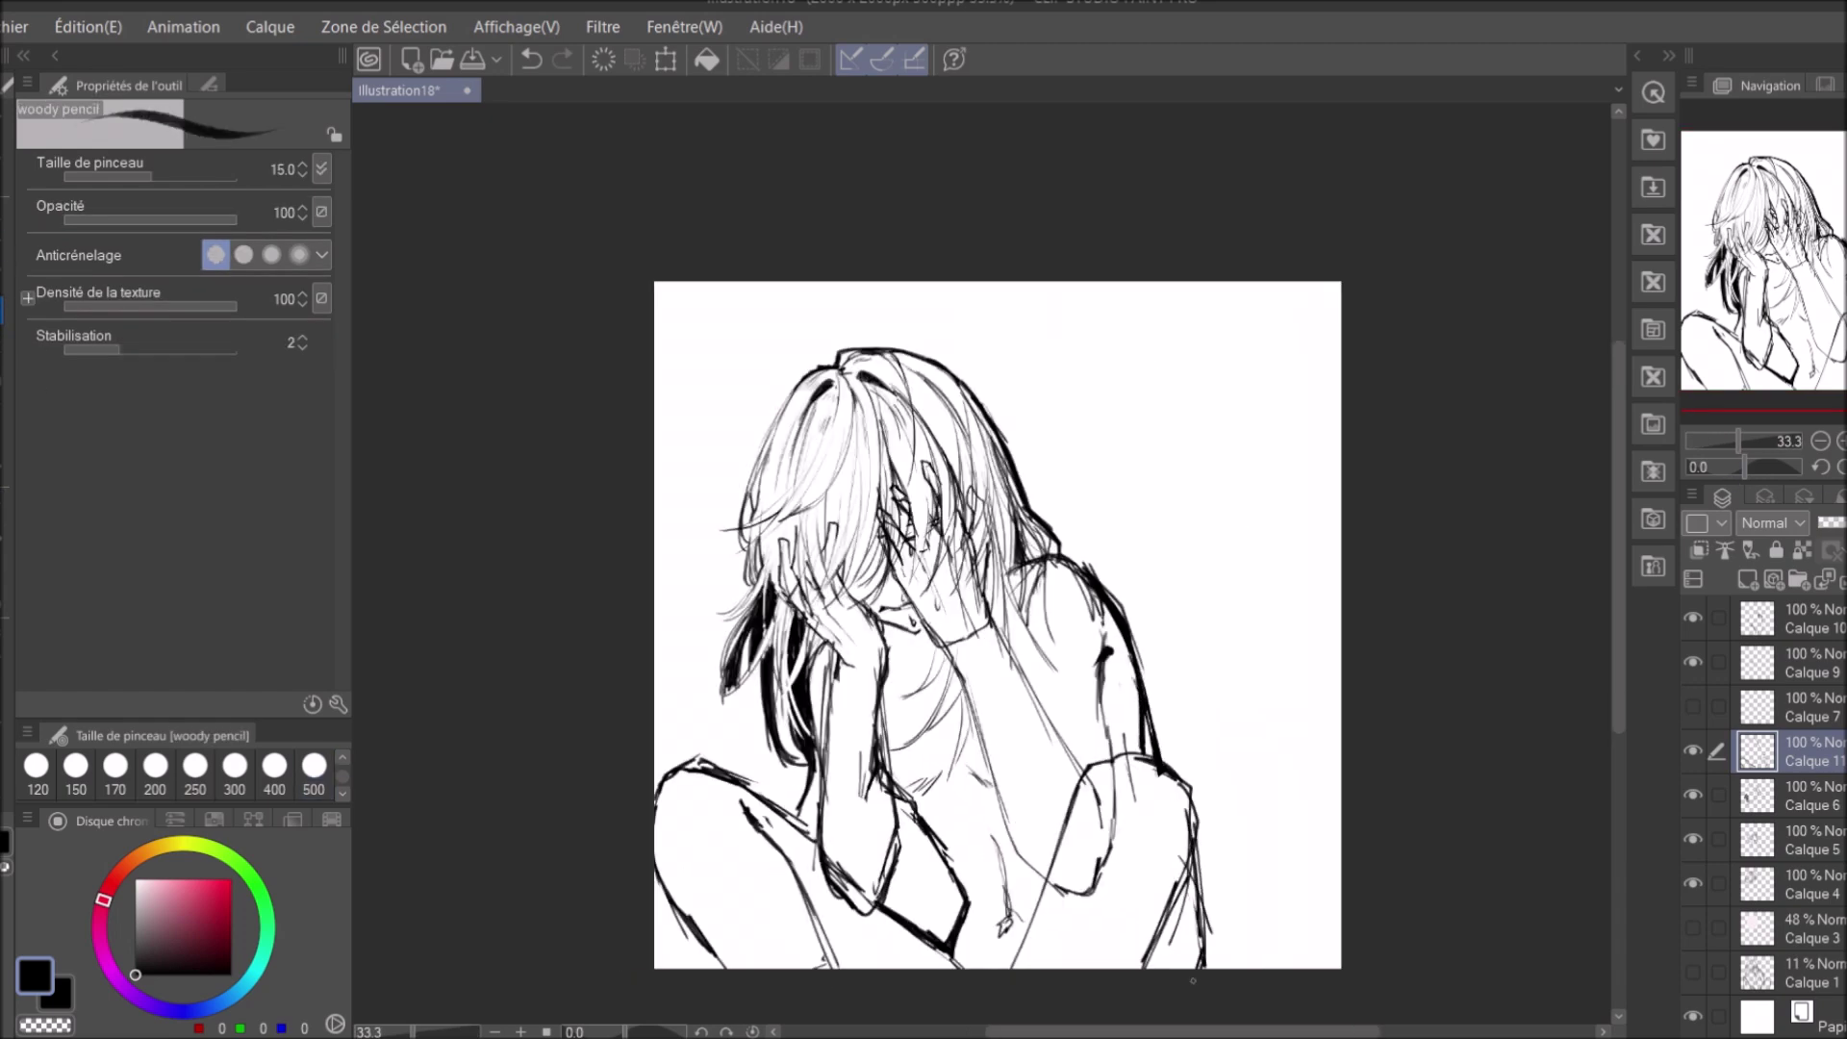
Erase the arm and back lines showing through the near knee and merge the sketch layers into Calque 4.
{"action": "scroll", "coordinate": [678, 966], "scroll_direction": "down", "scroll_amount": 1}
{"action": "key", "text": "h"}
{"action": "left_click", "coordinate": [1693, 794]}
{"action": "left_click", "coordinate": [1693, 795]}
{"action": "left_click", "coordinate": [1689, 840]}
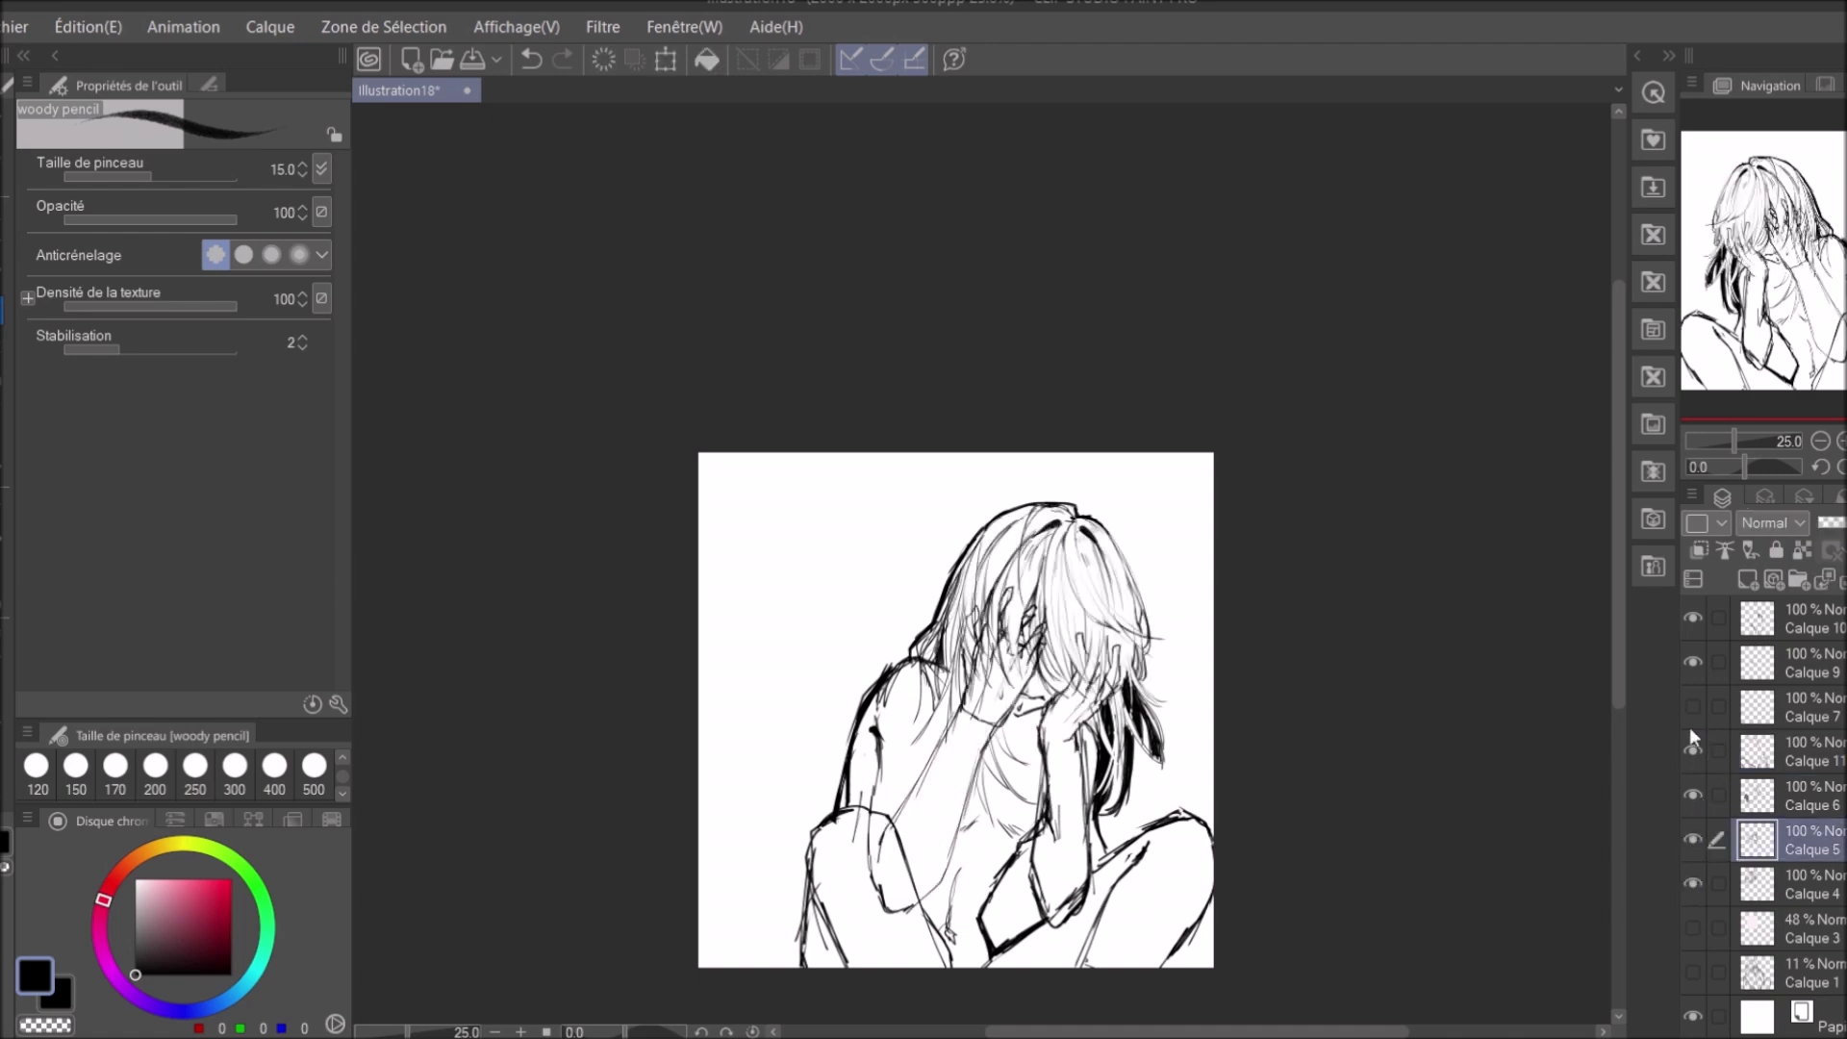
{"action": "left_click", "coordinate": [1691, 717]}
{"action": "key", "text": "e"}
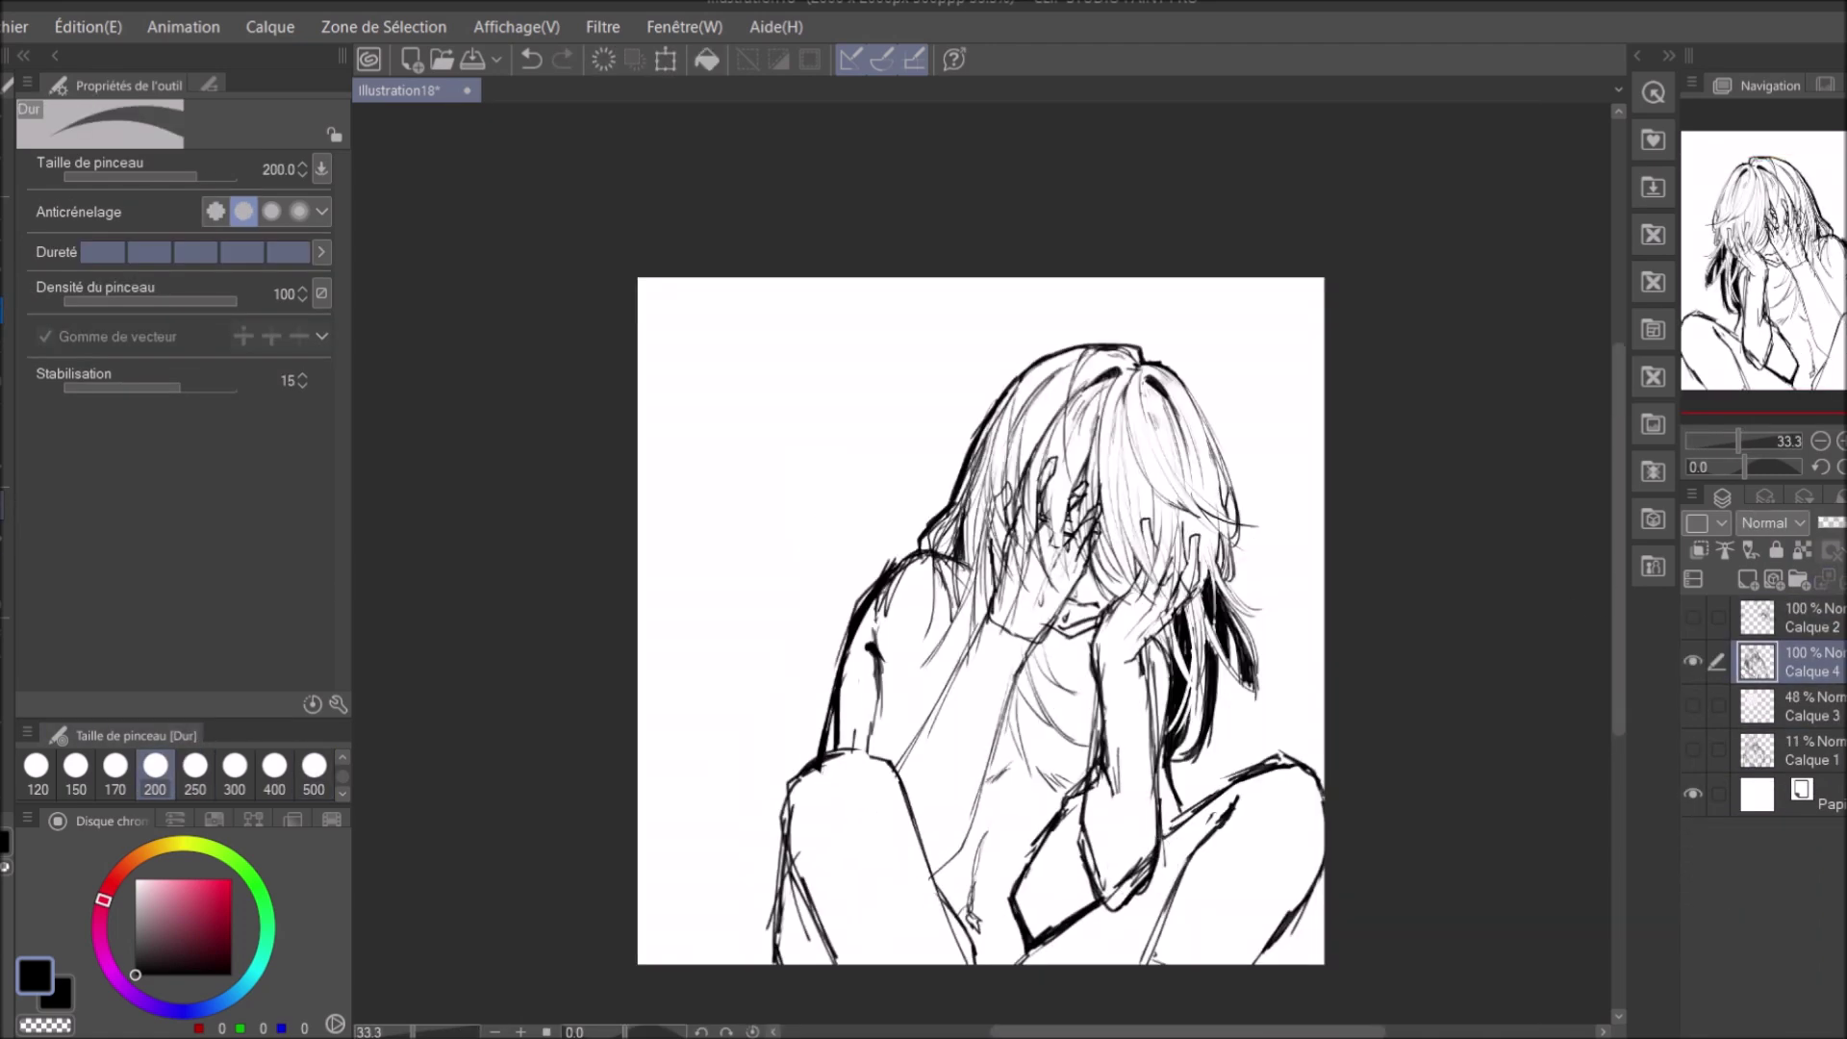
Strengthen the outlines of the near shoulder, upper arm and forearm on Calque 4 with the woody pencil.
{"action": "key", "text": "p"}
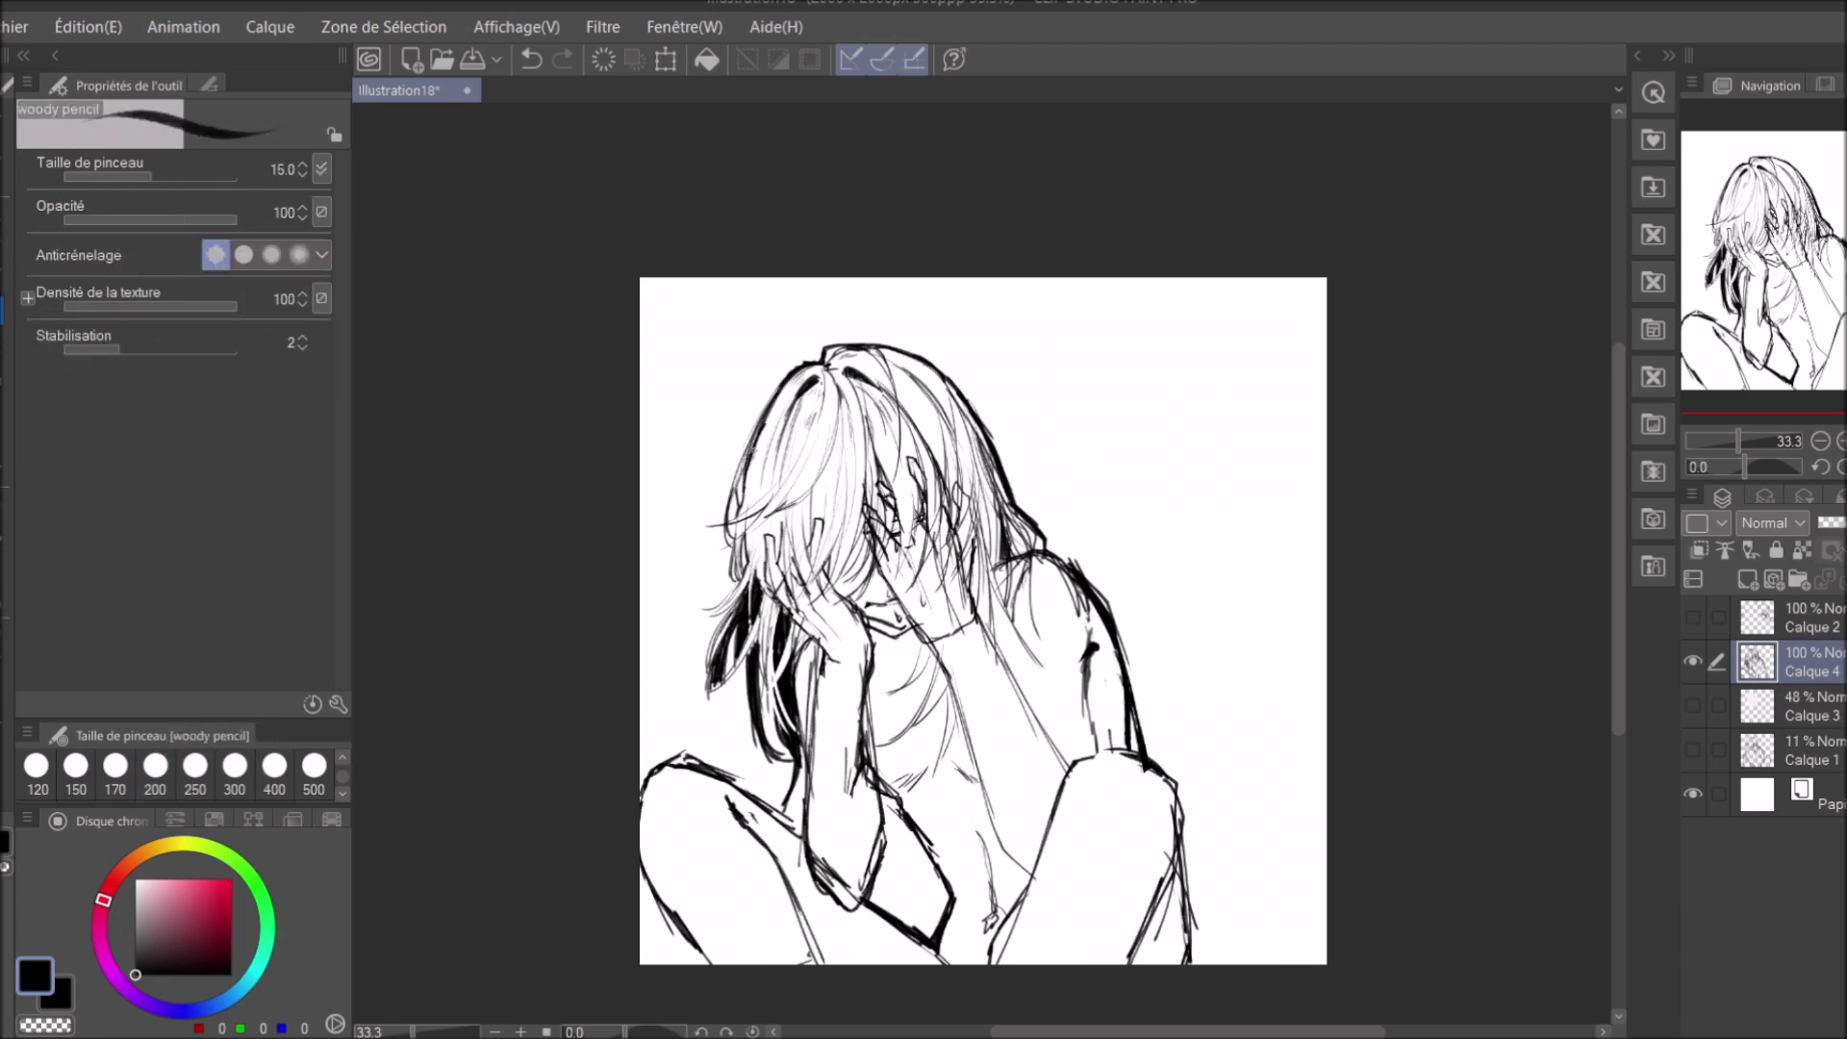
{"action": "key", "text": "ctrl+plus"}
{"action": "key", "text": "ctrl+minus"}
{"action": "key", "text": "ctrl+minus"}
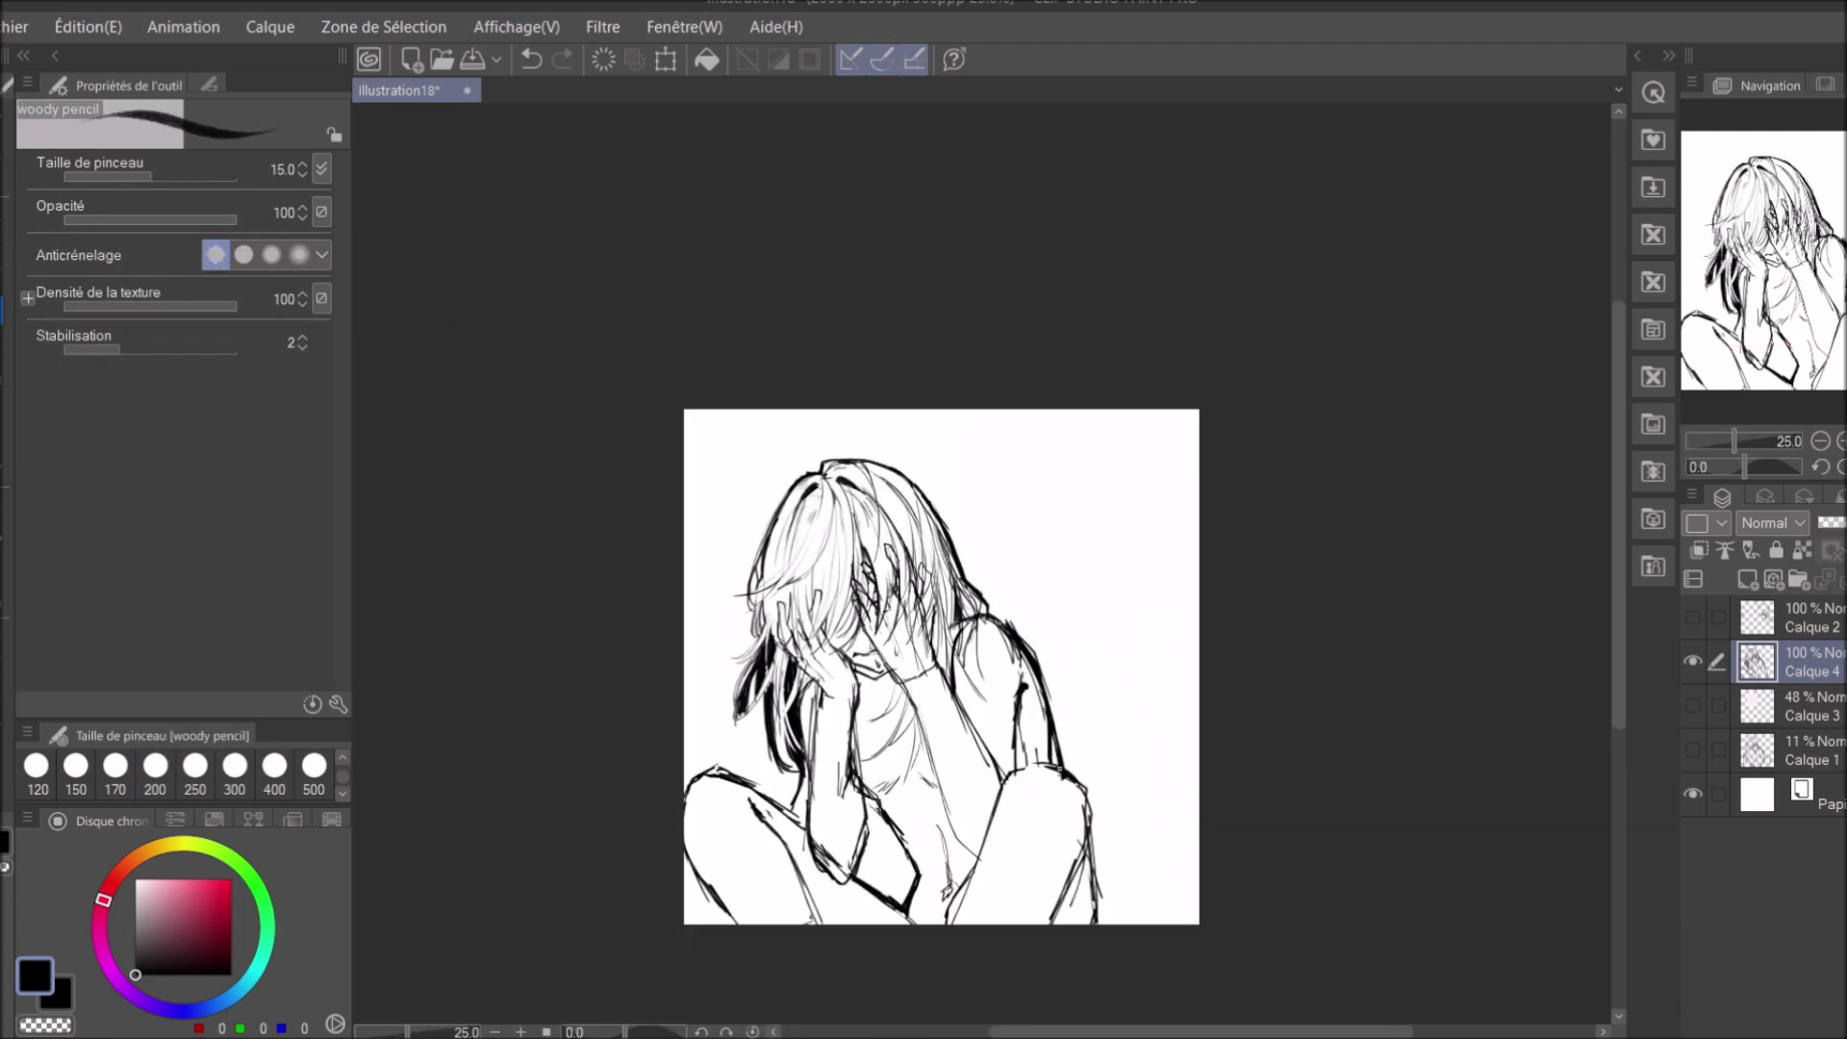
{"action": "left_click_drag", "start_coordinate": [985, 698], "coordinate": [961, 681]}
{"action": "key", "text": "e"}
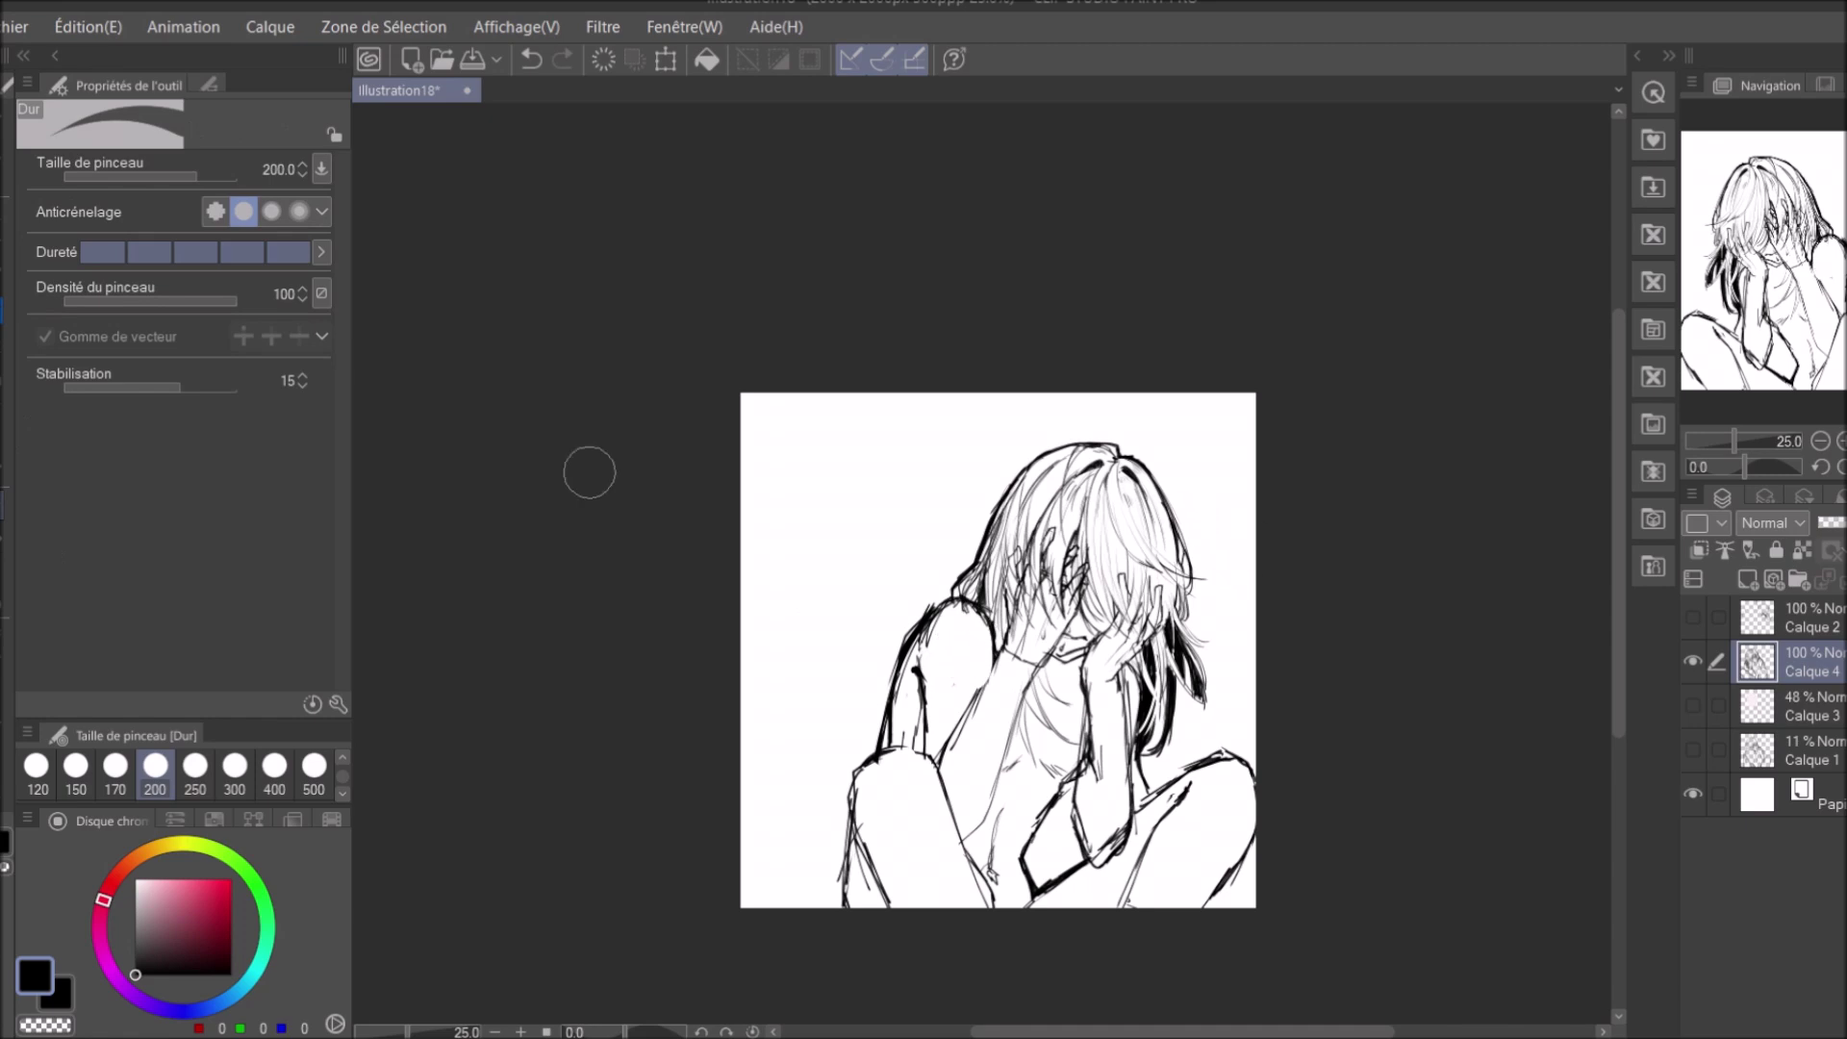
Hatch the shadowed areas between the legs and along the near thigh's outer side with thin pencil lines.
{"action": "key", "text": "p"}
{"action": "key", "text": "ctrl+plus"}
{"action": "left_click_drag", "start_coordinate": [818, 832], "coordinate": [813, 982]}
{"action": "mouse_move", "coordinate": [961, 674]}
{"action": "left_mouse_down"}
{"action": "mouse_move", "coordinate": [902, 662]}
{"action": "mouse_move", "coordinate": [918, 677]}
{"action": "mouse_move", "coordinate": [875, 680]}
{"action": "left_mouse_up"}
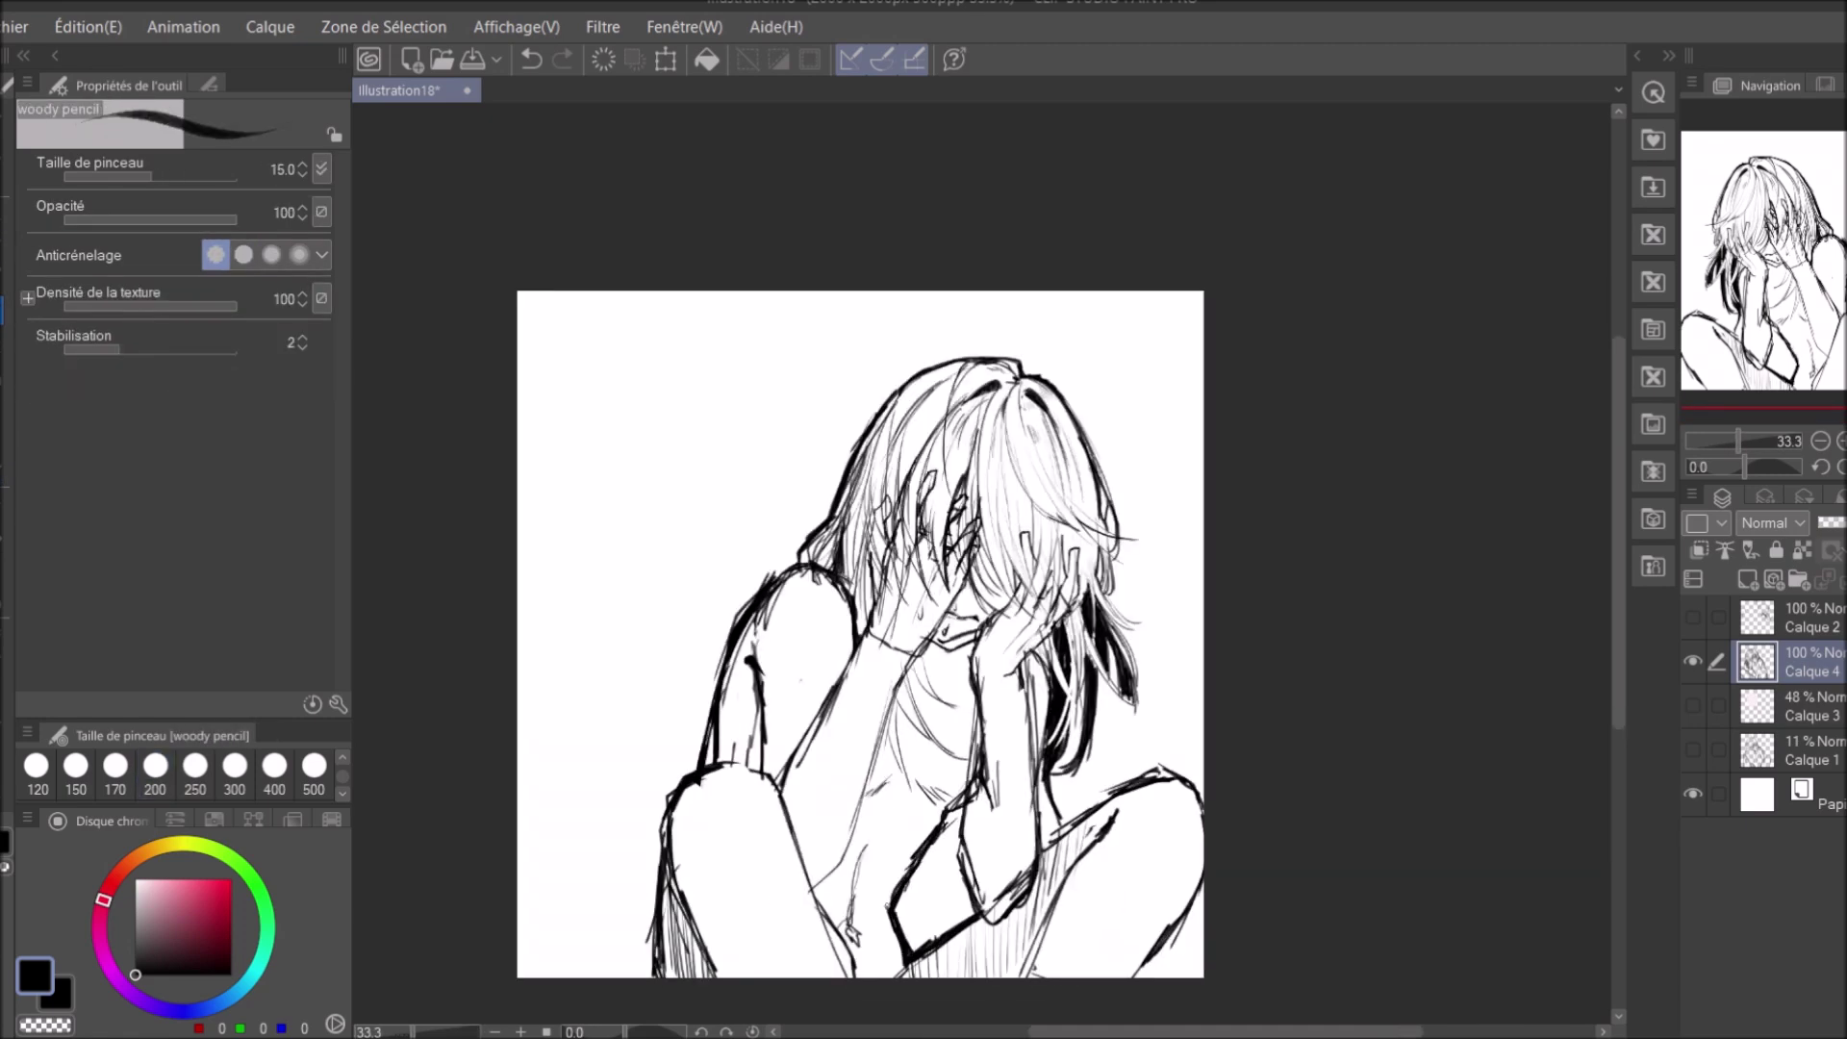
Clean up the far forearm's doubled lines with the eraser at size 150 and redraw its edges with the woody pencil.
{"action": "key", "text": "ctrl+plus"}
{"action": "key", "text": "e"}
{"action": "key", "text": "bracketleft"}
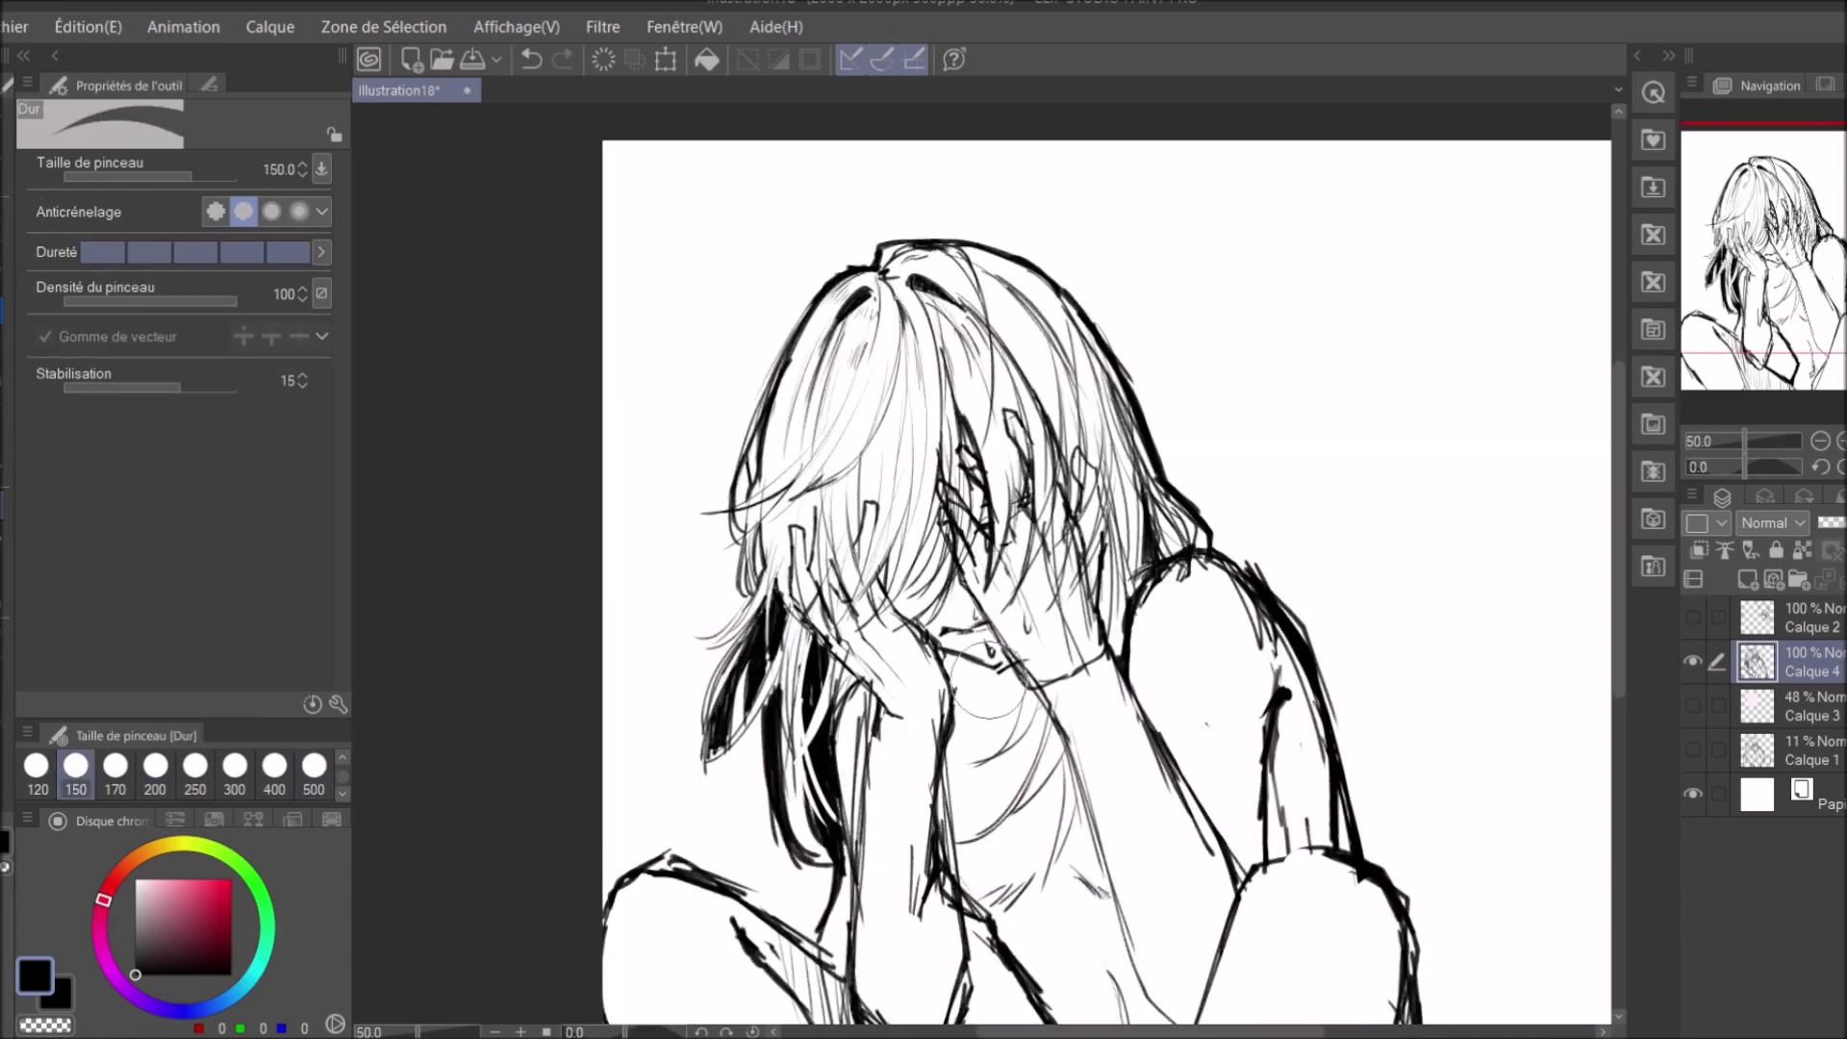
{"action": "key", "text": "ctrl+minus"}
{"action": "key", "text": "ctrl+minus"}
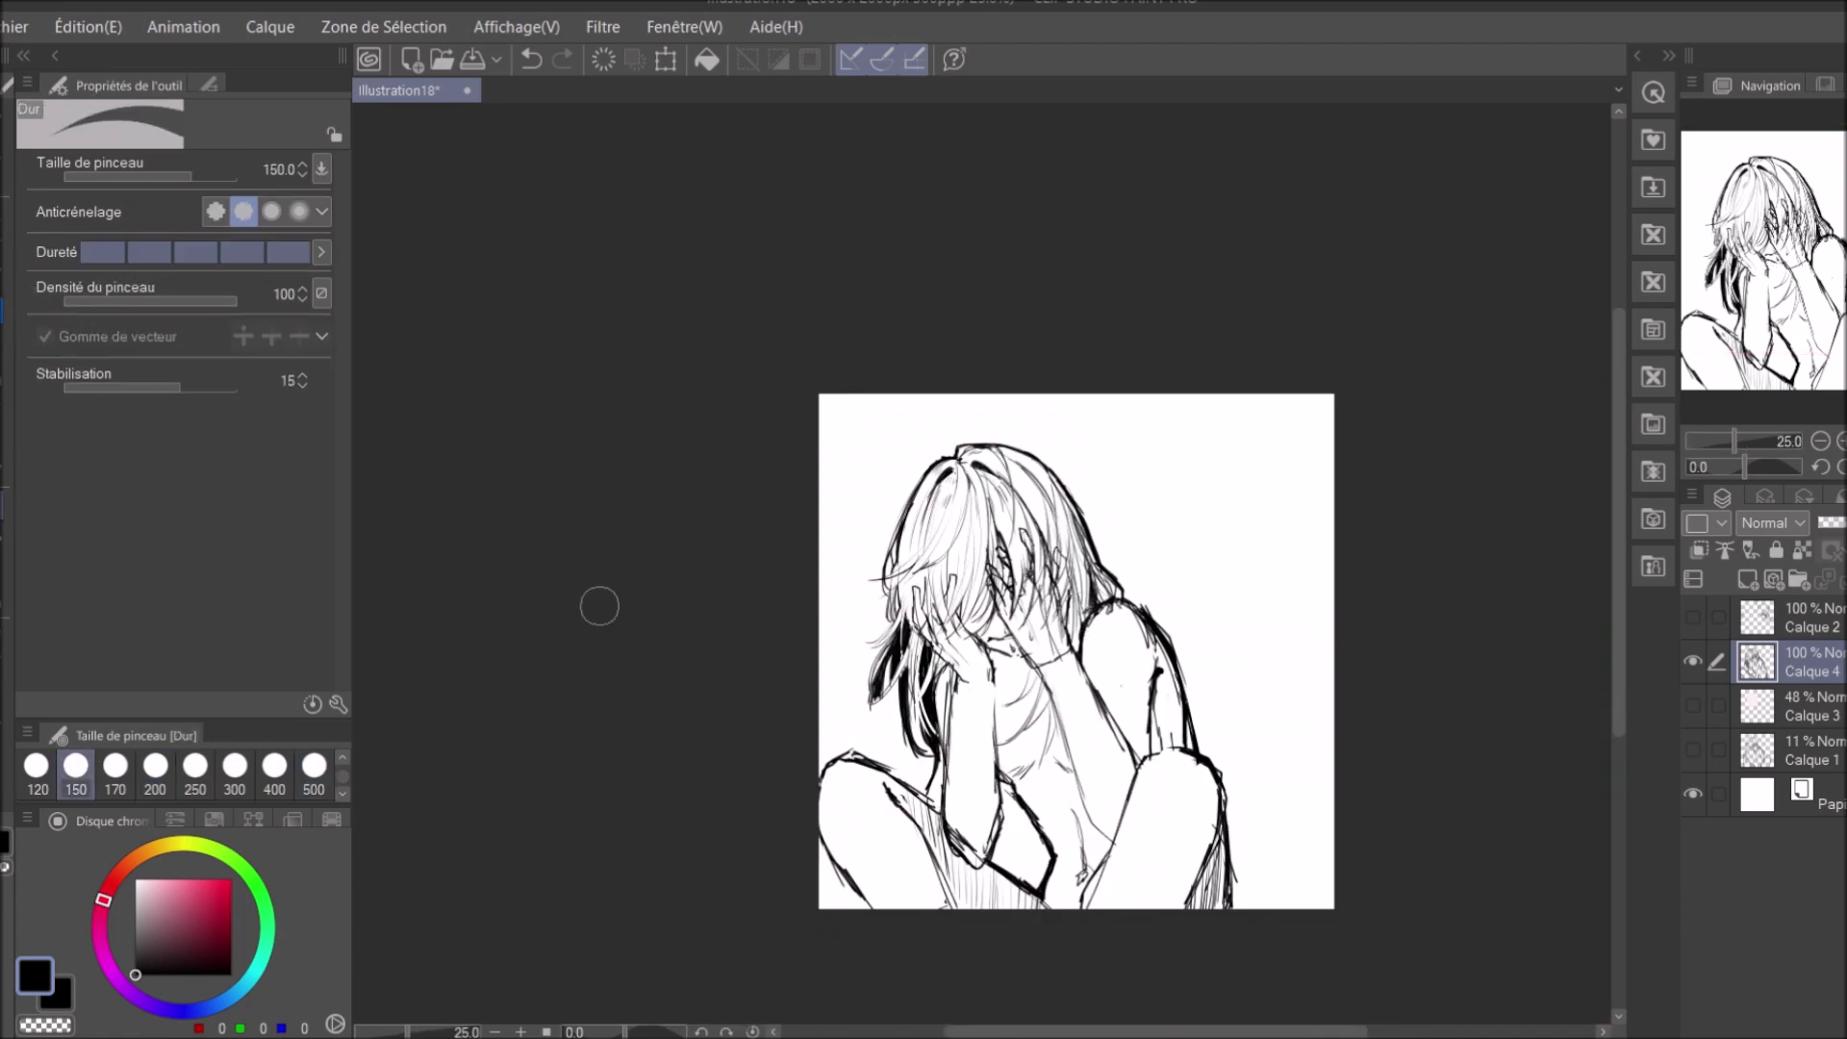
{"action": "key", "text": "p"}
{"action": "key", "text": "ctrl+plus"}
{"action": "key", "text": "ctrl+minus"}
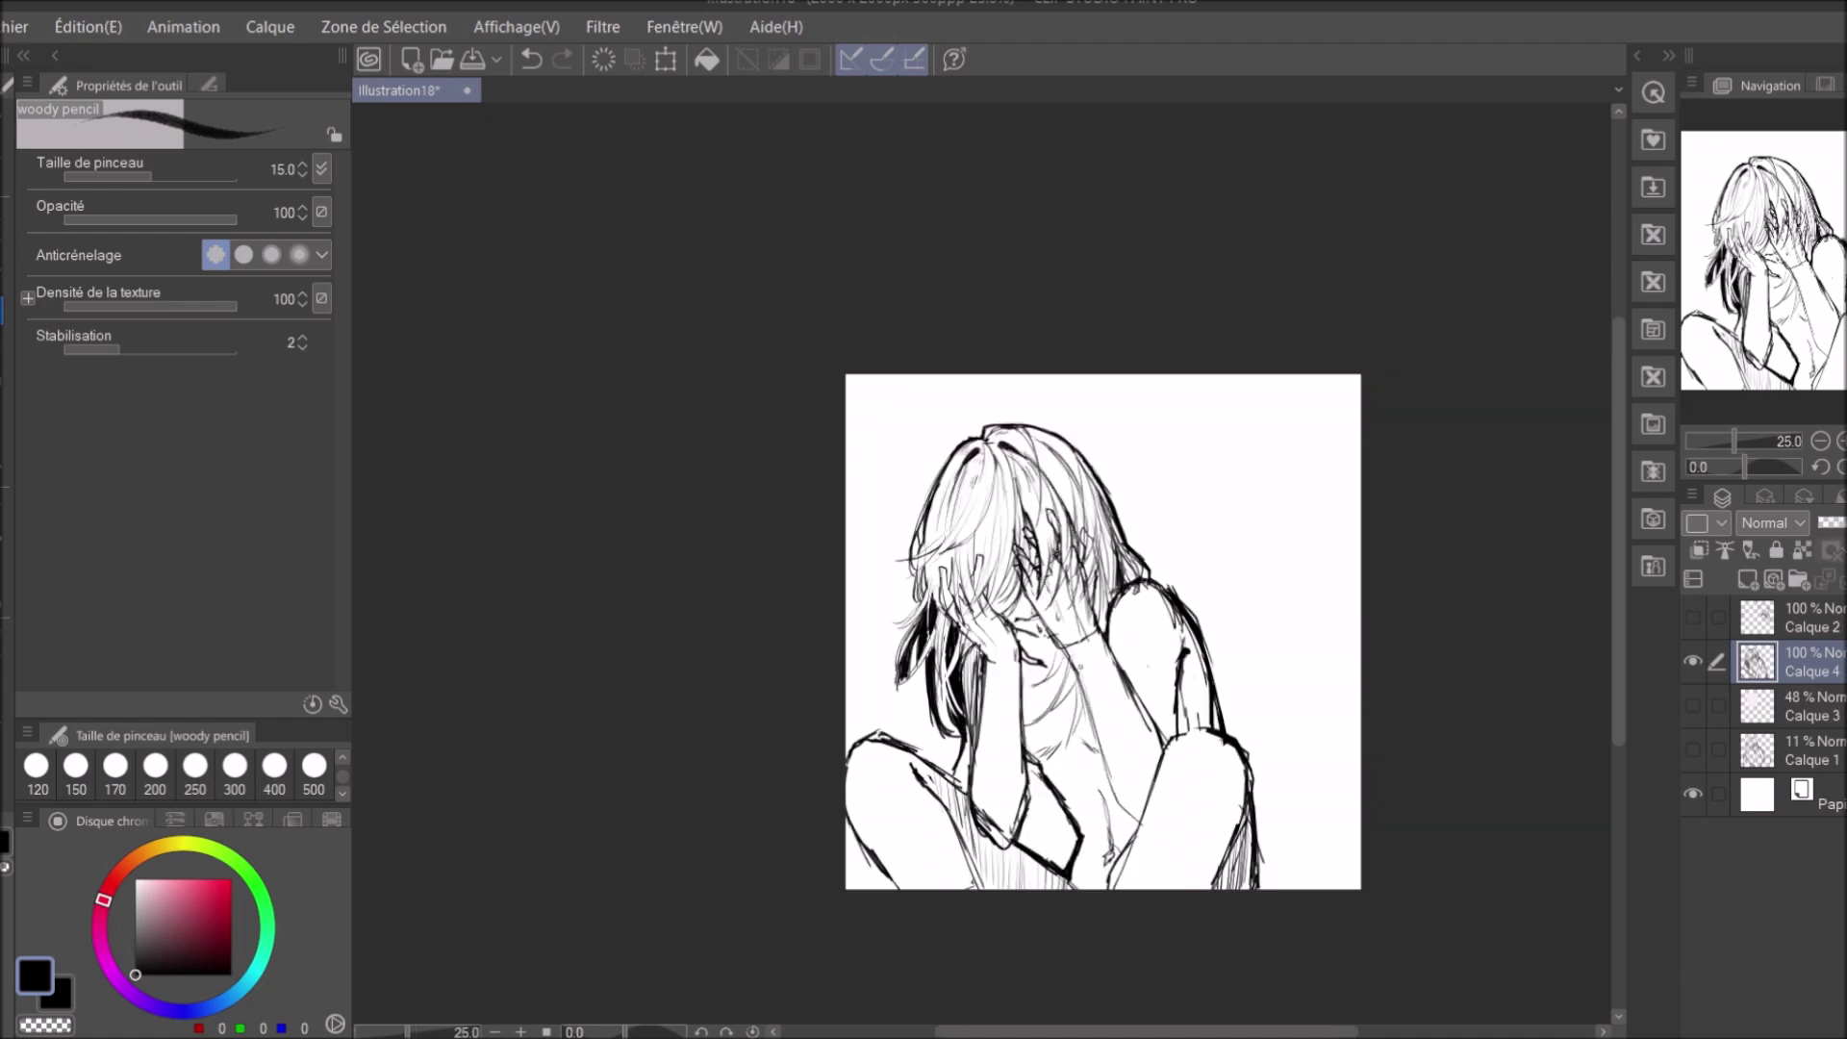
{"action": "key", "text": "h"}
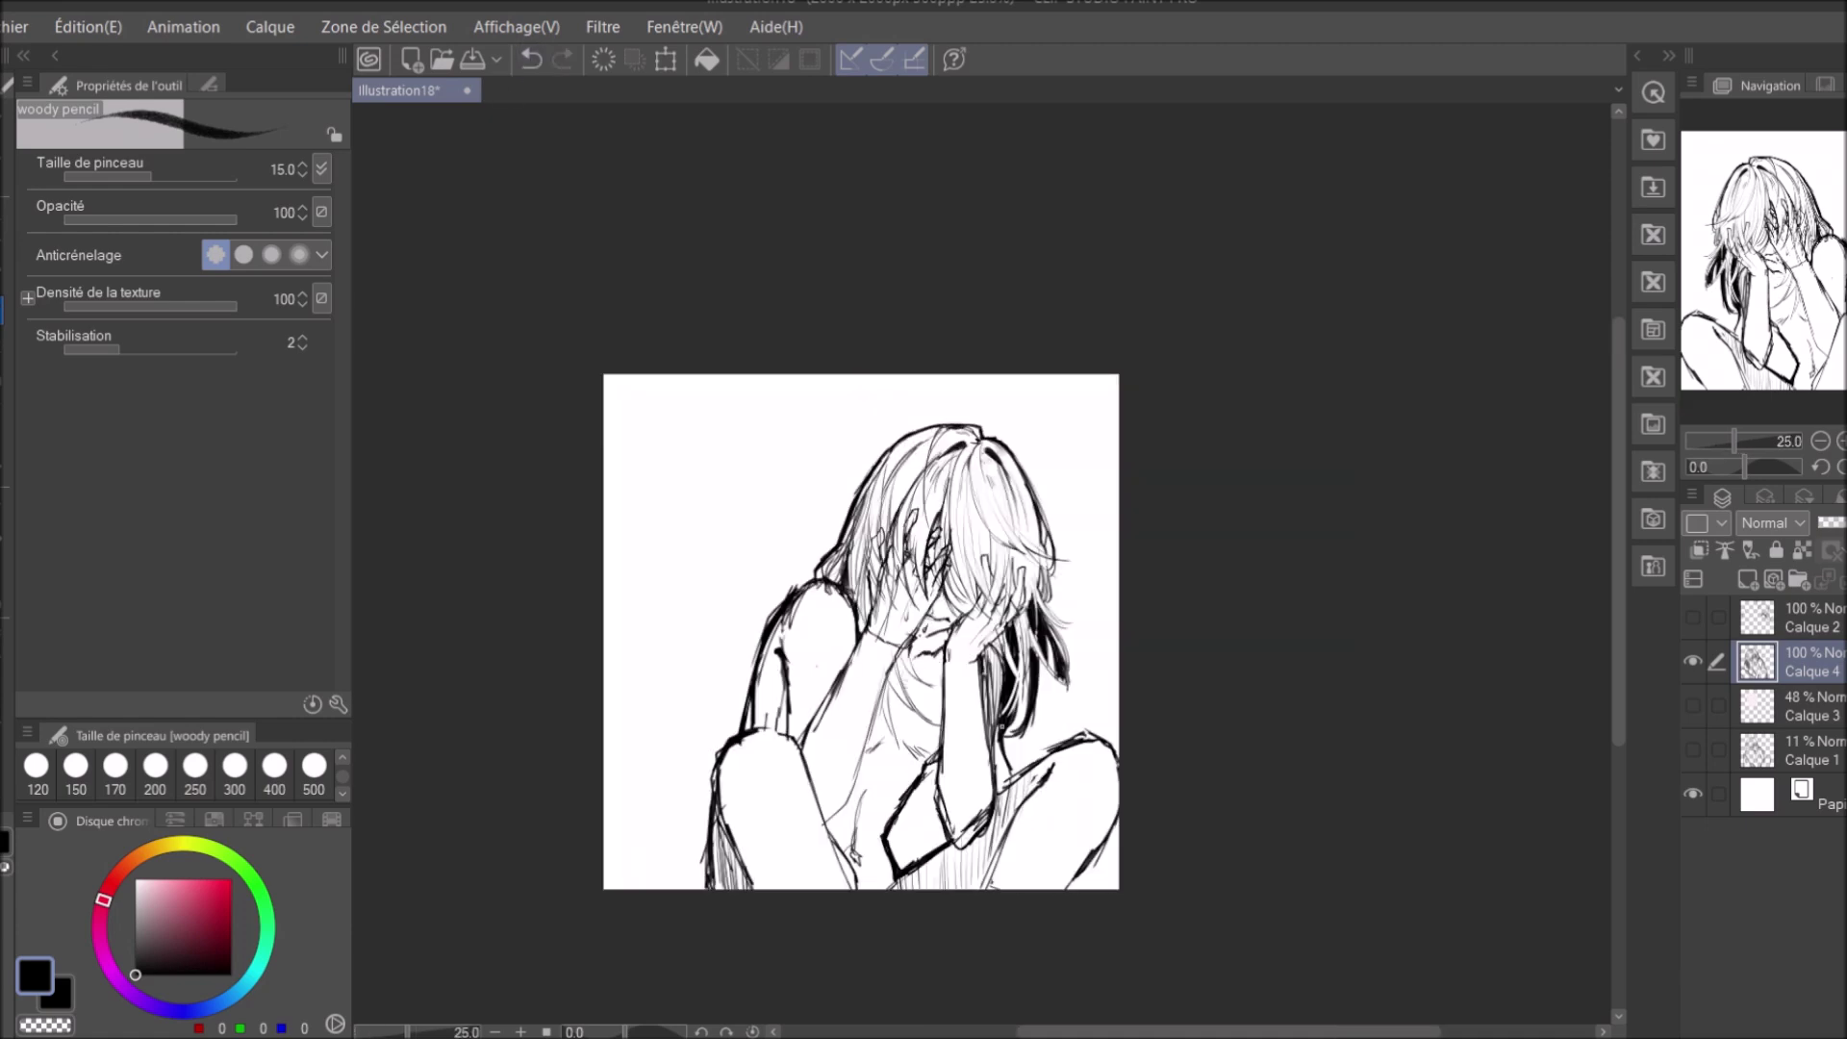
Create a new layer below Calque 4 and fill it with a pale blue.
{"action": "scroll", "coordinate": [697, 721], "scroll_direction": "up", "scroll_amount": 3}
{"action": "key", "text": "ctrl+shift+n"}
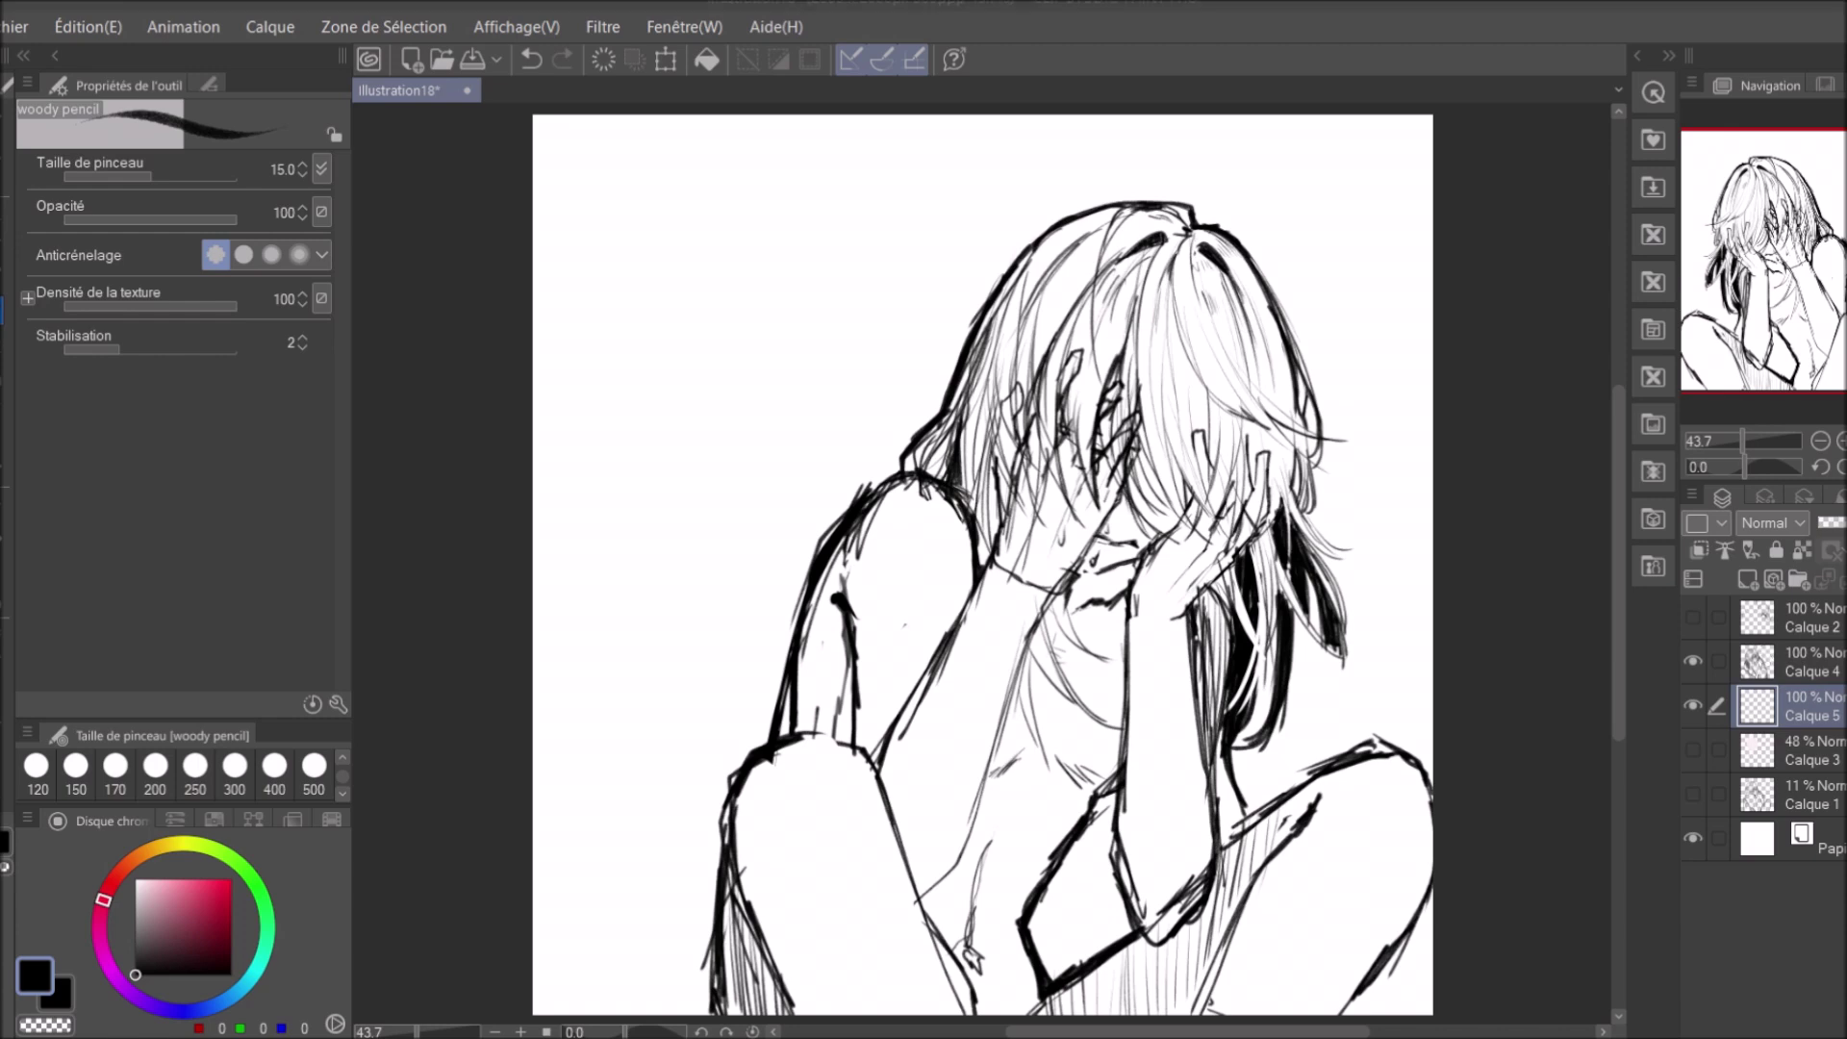
{"action": "key", "text": "g"}
{"action": "left_click", "coordinate": [145, 885]}
{"action": "left_click", "coordinate": [709, 618]}
{"action": "left_click", "coordinate": [648, 623]}
Shade the hair near the crown in grey-blue (RGB 172, 189, 196) using the Aquarelle dense brush at size 20.
{"action": "key", "text": "b"}
{"action": "left_click", "coordinate": [318, 767]}
{"action": "left_click", "coordinate": [147, 900]}
{"action": "scroll", "coordinate": [981, 567], "scroll_direction": "down", "scroll_amount": 1}
{"action": "mouse_move", "coordinate": [1164, 519]}
{"action": "left_mouse_down"}
{"action": "mouse_move", "coordinate": [1164, 231]}
{"action": "mouse_move", "coordinate": [1010, 183]}
{"action": "left_mouse_up"}
{"action": "scroll", "coordinate": [1043, 472], "scroll_direction": "down", "scroll_amount": 1}
{"action": "left_click_drag", "start_coordinate": [1255, 254], "coordinate": [1241, 284]}
Paint grey-blue shadow strokes across the floor on both sides and a vertical corner line on the wall.
{"action": "left_click_drag", "start_coordinate": [822, 770], "coordinate": [707, 798]}
{"action": "left_click_drag", "start_coordinate": [1309, 808], "coordinate": [1385, 800]}
{"action": "left_click_drag", "start_coordinate": [837, 755], "coordinate": [707, 746]}
{"action": "left_click_drag", "start_coordinate": [873, 135], "coordinate": [861, 621]}
{"action": "left_click_drag", "start_coordinate": [837, 721], "coordinate": [700, 743]}
{"action": "key", "text": "h"}
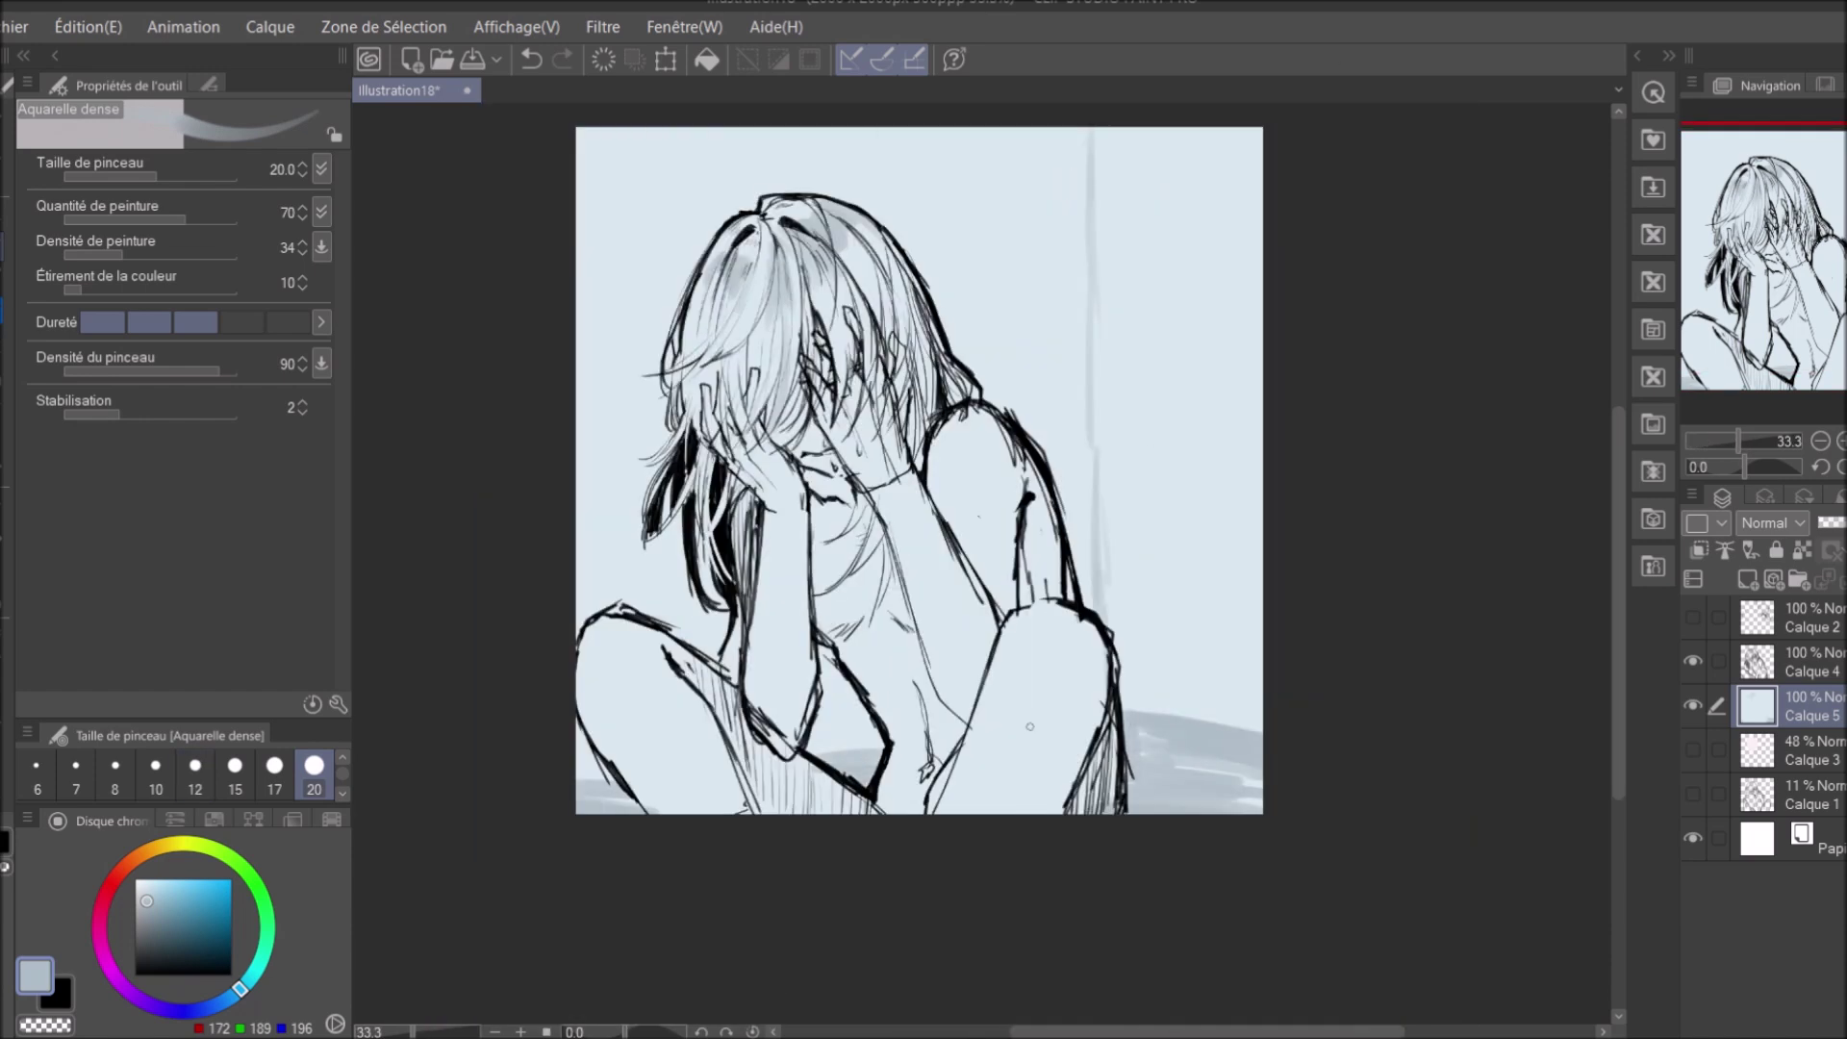
Extend the grey-blue shading through the fringe and side locks of the hair on Calque 5.
{"action": "scroll", "coordinate": [918, 471], "scroll_direction": "up", "scroll_amount": 2}
{"action": "scroll", "coordinate": [919, 471], "scroll_direction": "down", "scroll_amount": 2}
{"action": "left_click", "coordinate": [1757, 662]}
{"action": "scroll", "coordinate": [919, 471], "scroll_direction": "up", "scroll_amount": 1}
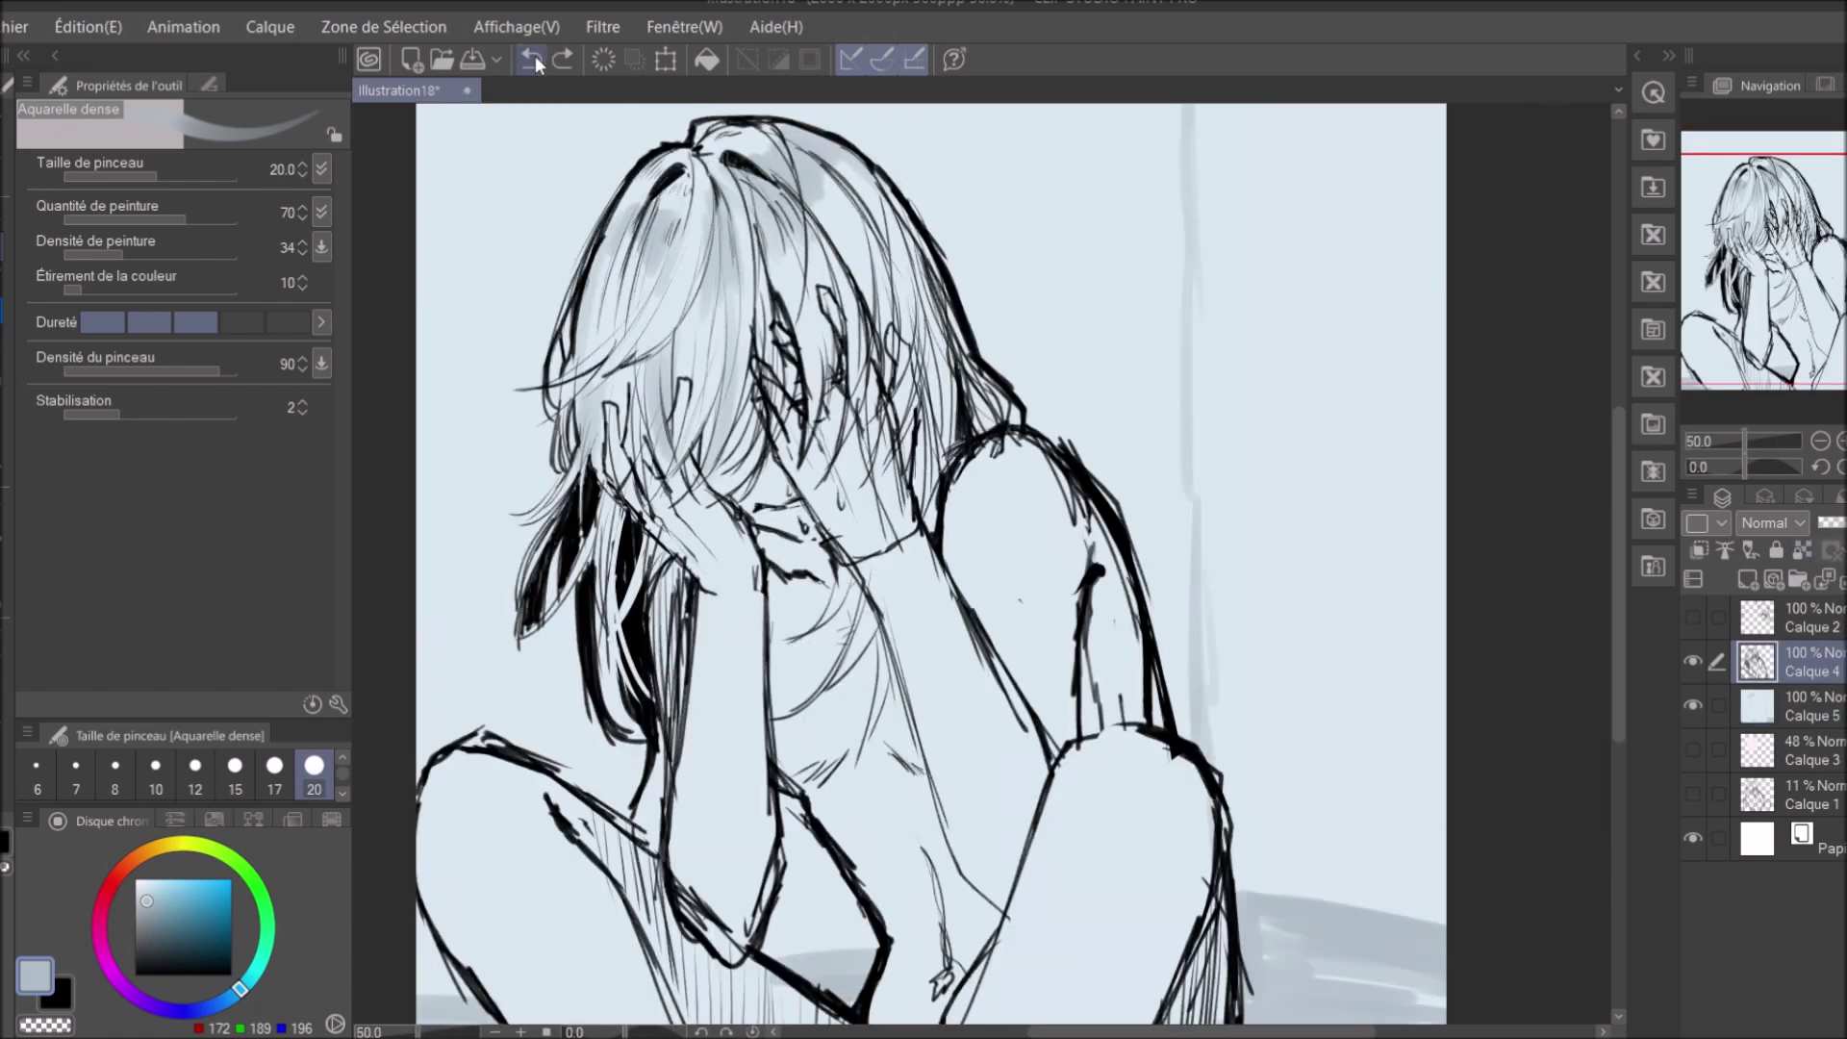
{"action": "scroll", "coordinate": [923, 558], "scroll_direction": "down", "scroll_amount": 2}
{"action": "left_click", "coordinate": [1756, 706]}
{"action": "scroll", "coordinate": [924, 558], "scroll_direction": "up", "scroll_amount": 2}
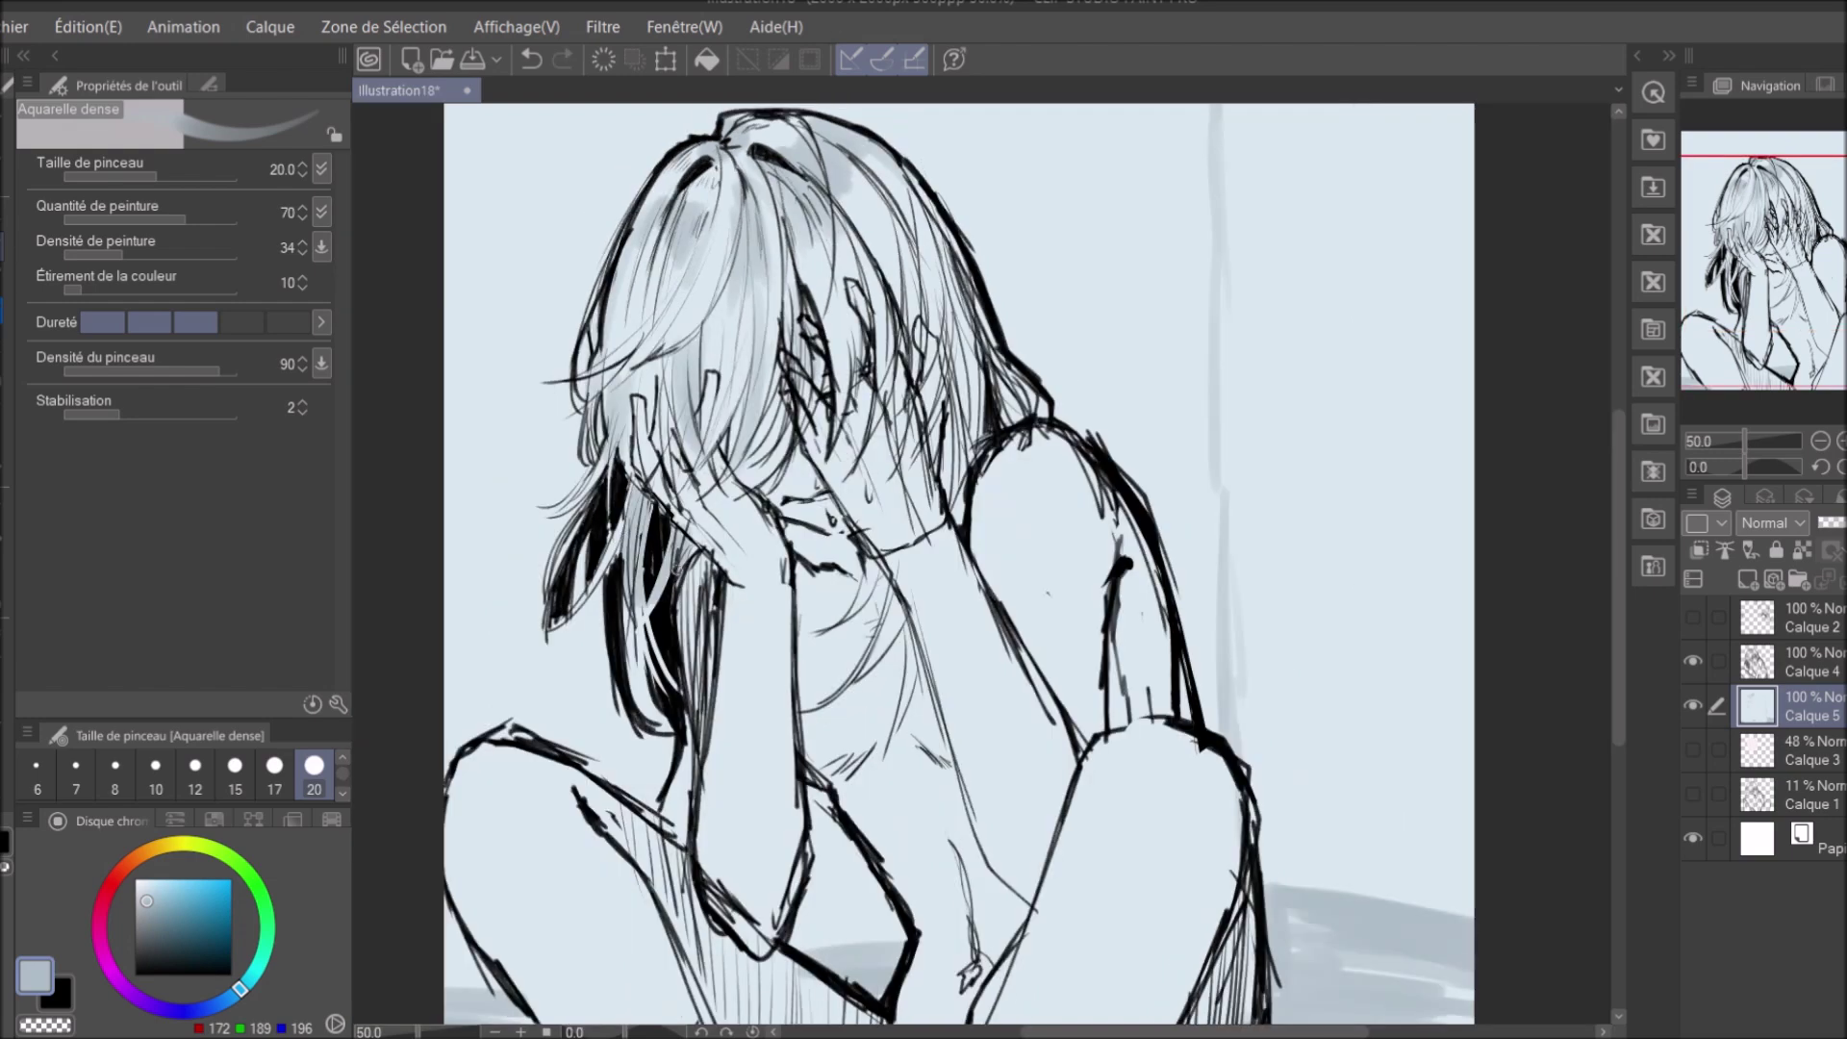
{"action": "scroll", "coordinate": [798, 288], "scroll_direction": "down", "scroll_amount": 2}
{"action": "scroll", "coordinate": [798, 289], "scroll_direction": "up", "scroll_amount": 2}
Paint the far forearm in pale pink (RGB 239, 229, 229) with the Aquarelle dense brush at size 80.
{"action": "left_click", "coordinate": [100, 908]}
{"action": "left_click", "coordinate": [144, 880]}
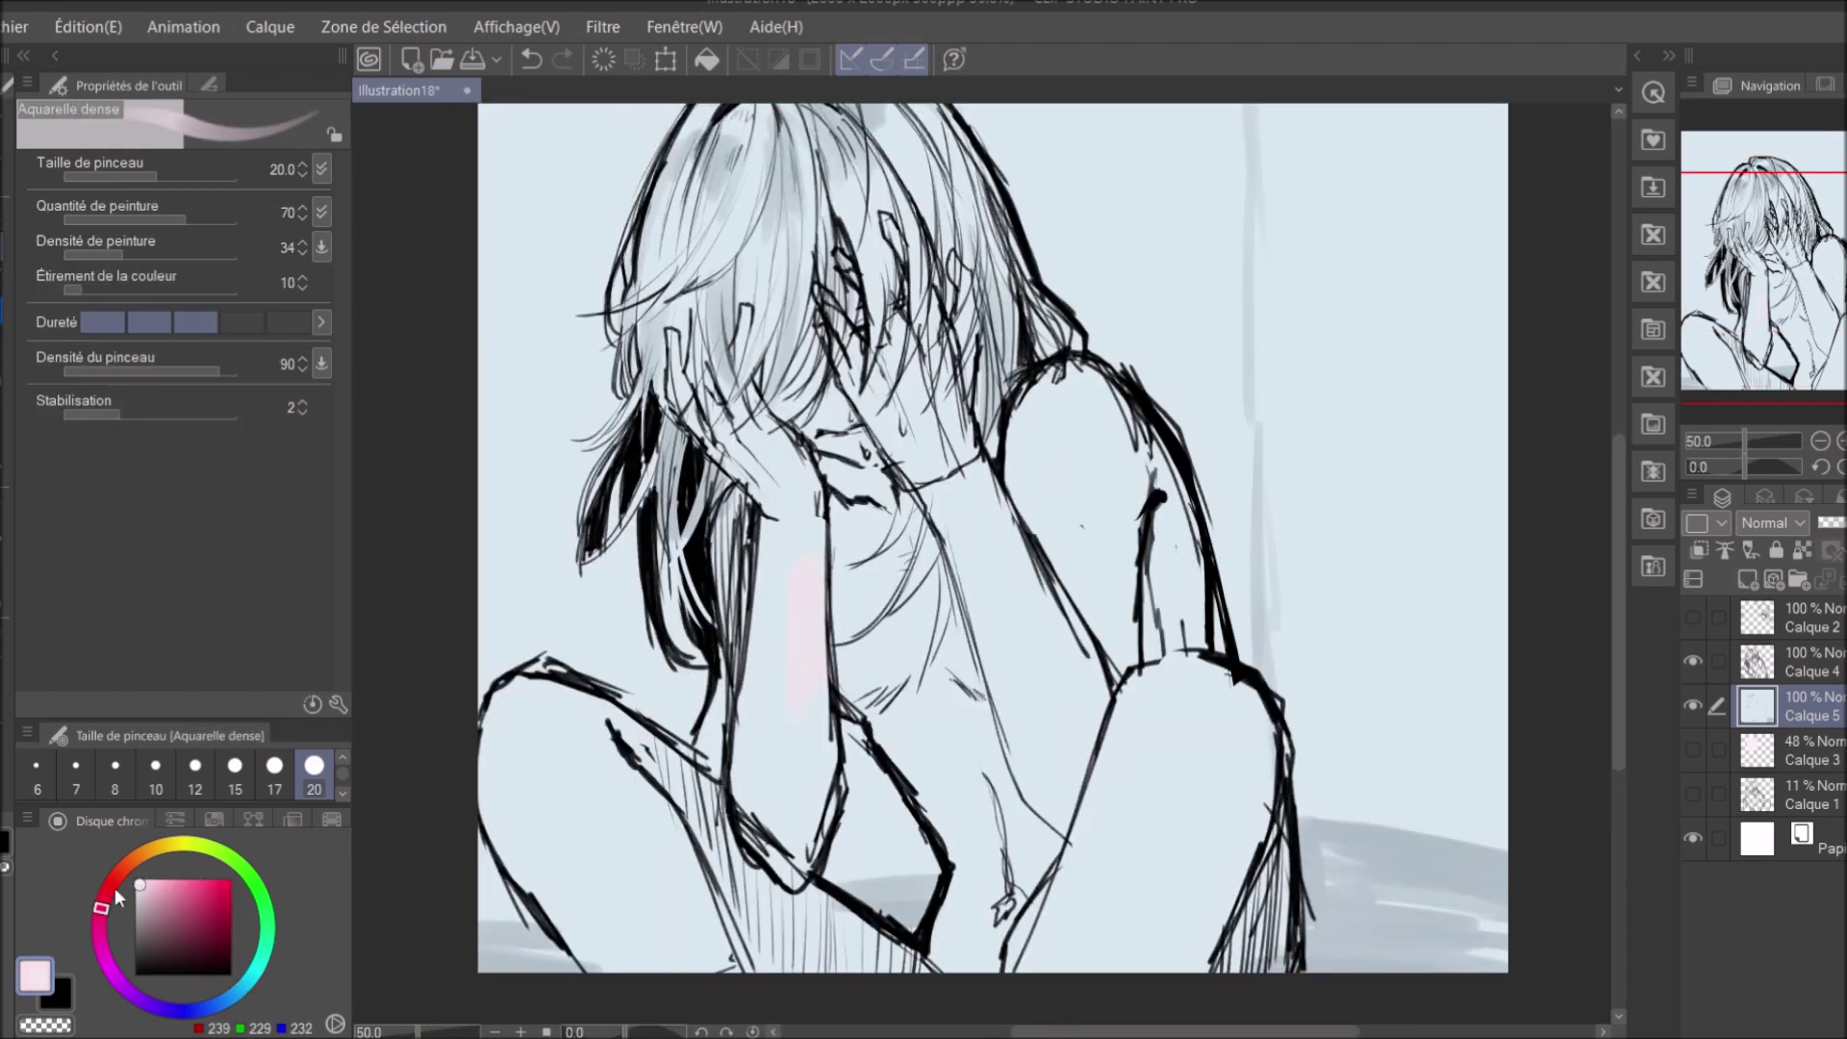
{"action": "left_click", "coordinate": [114, 883]}
{"action": "key", "text": "bracketright"}
{"action": "key", "text": "bracketright"}
{"action": "key", "text": "bracketright"}
{"action": "key", "text": "bracketright"}
{"action": "key", "text": "bracketright"}
{"action": "key", "text": "bracketright"}
{"action": "key", "text": "bracketright"}
{"action": "left_click_drag", "start_coordinate": [803, 525], "coordinate": [794, 808]}
{"action": "scroll", "coordinate": [924, 558], "scroll_direction": "down", "scroll_amount": 2}
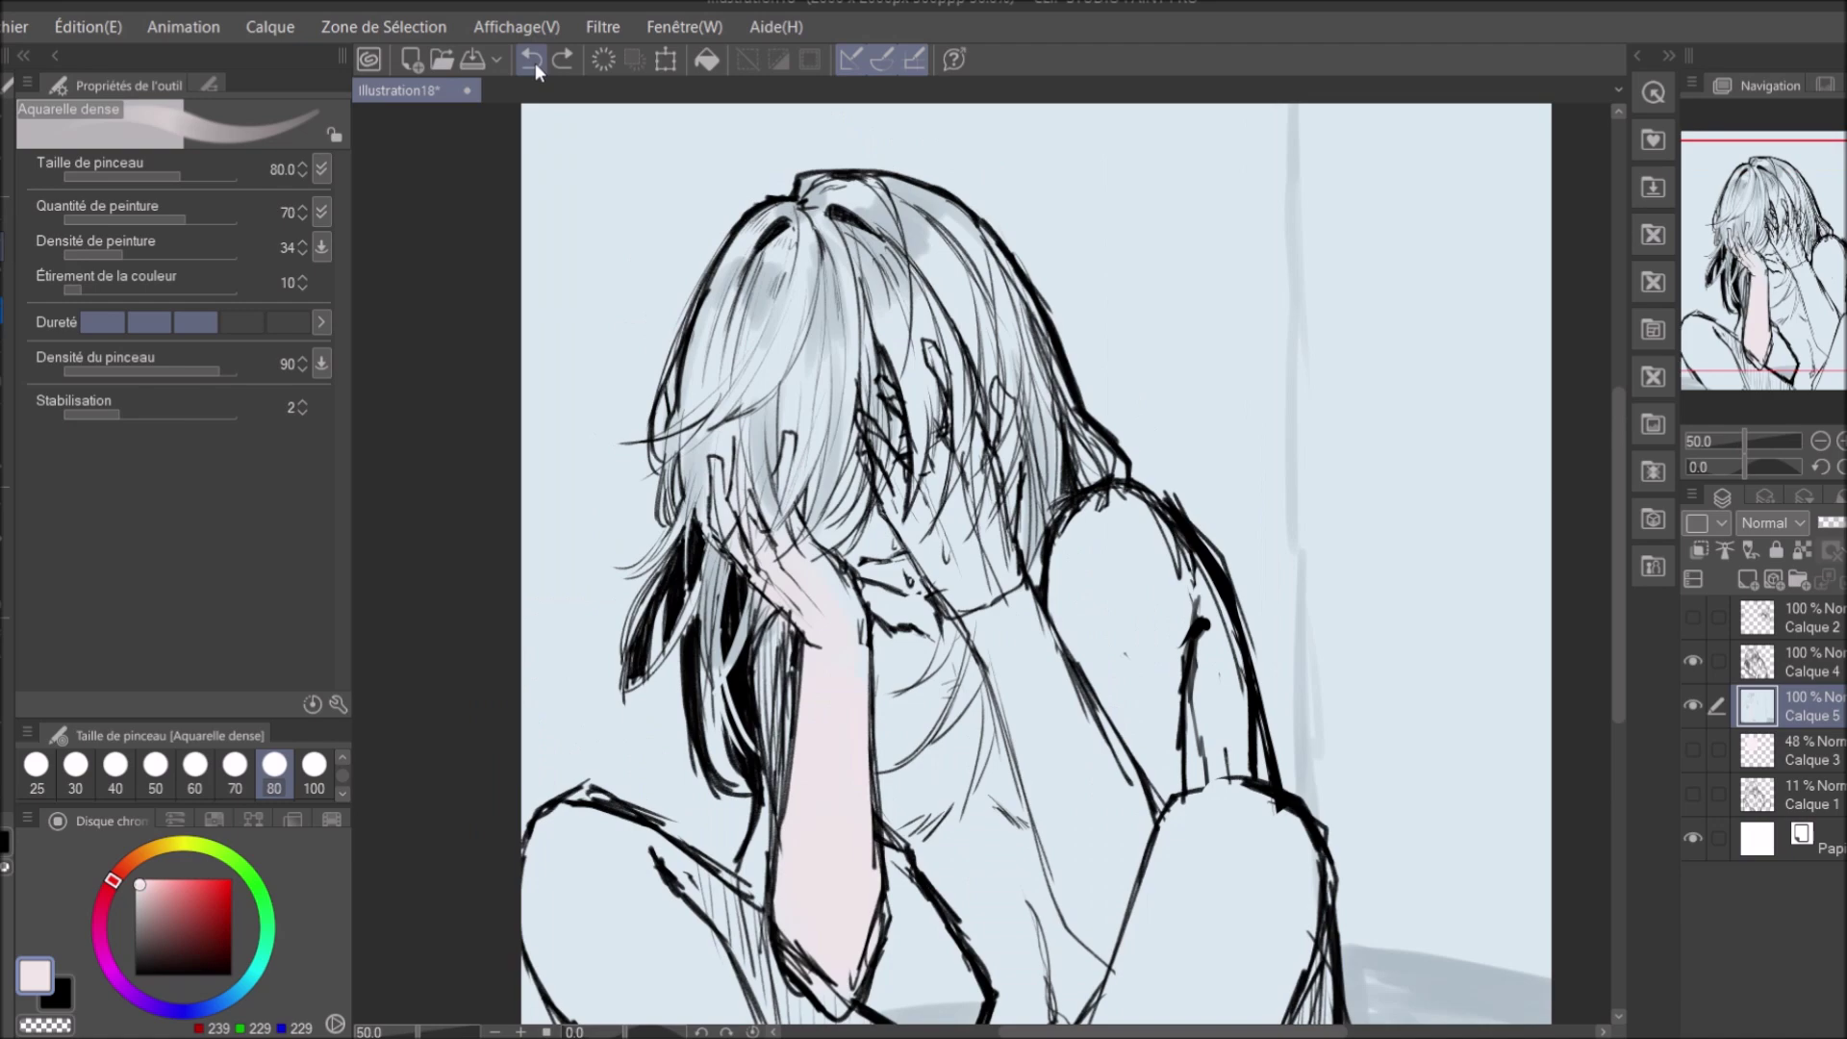
Reduce the brush size to 25 and paint the far hand's fingers and the lower face pale pink.
{"action": "key", "text": "bracketleft"}
{"action": "key", "text": "bracketleft"}
{"action": "key", "text": "bracketleft"}
{"action": "key", "text": "bracketleft"}
{"action": "key", "text": "bracketleft"}
{"action": "key", "text": "bracketleft"}
{"action": "scroll", "coordinate": [923, 558], "scroll_direction": "up", "scroll_amount": 3}
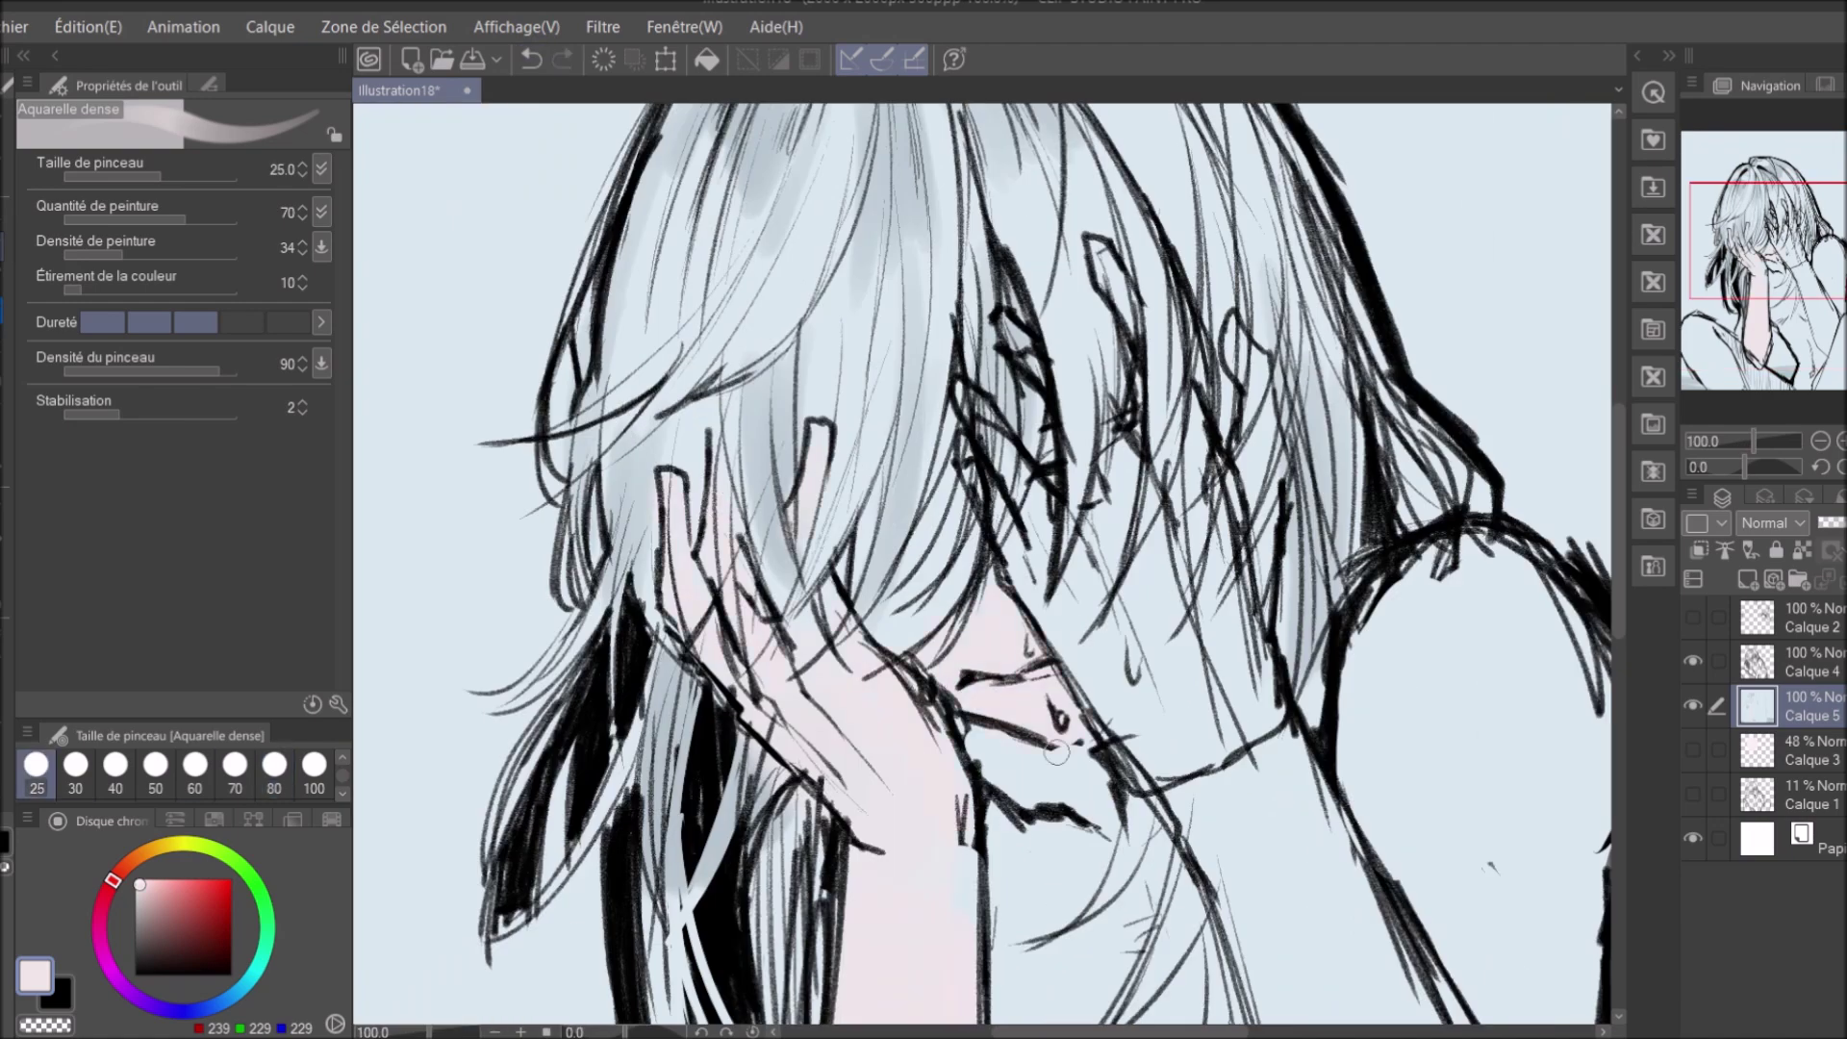
Paint the near hand's fingers and the near forearm in the same pale pink.
{"action": "scroll", "coordinate": [1057, 753], "scroll_direction": "down", "scroll_amount": 1}
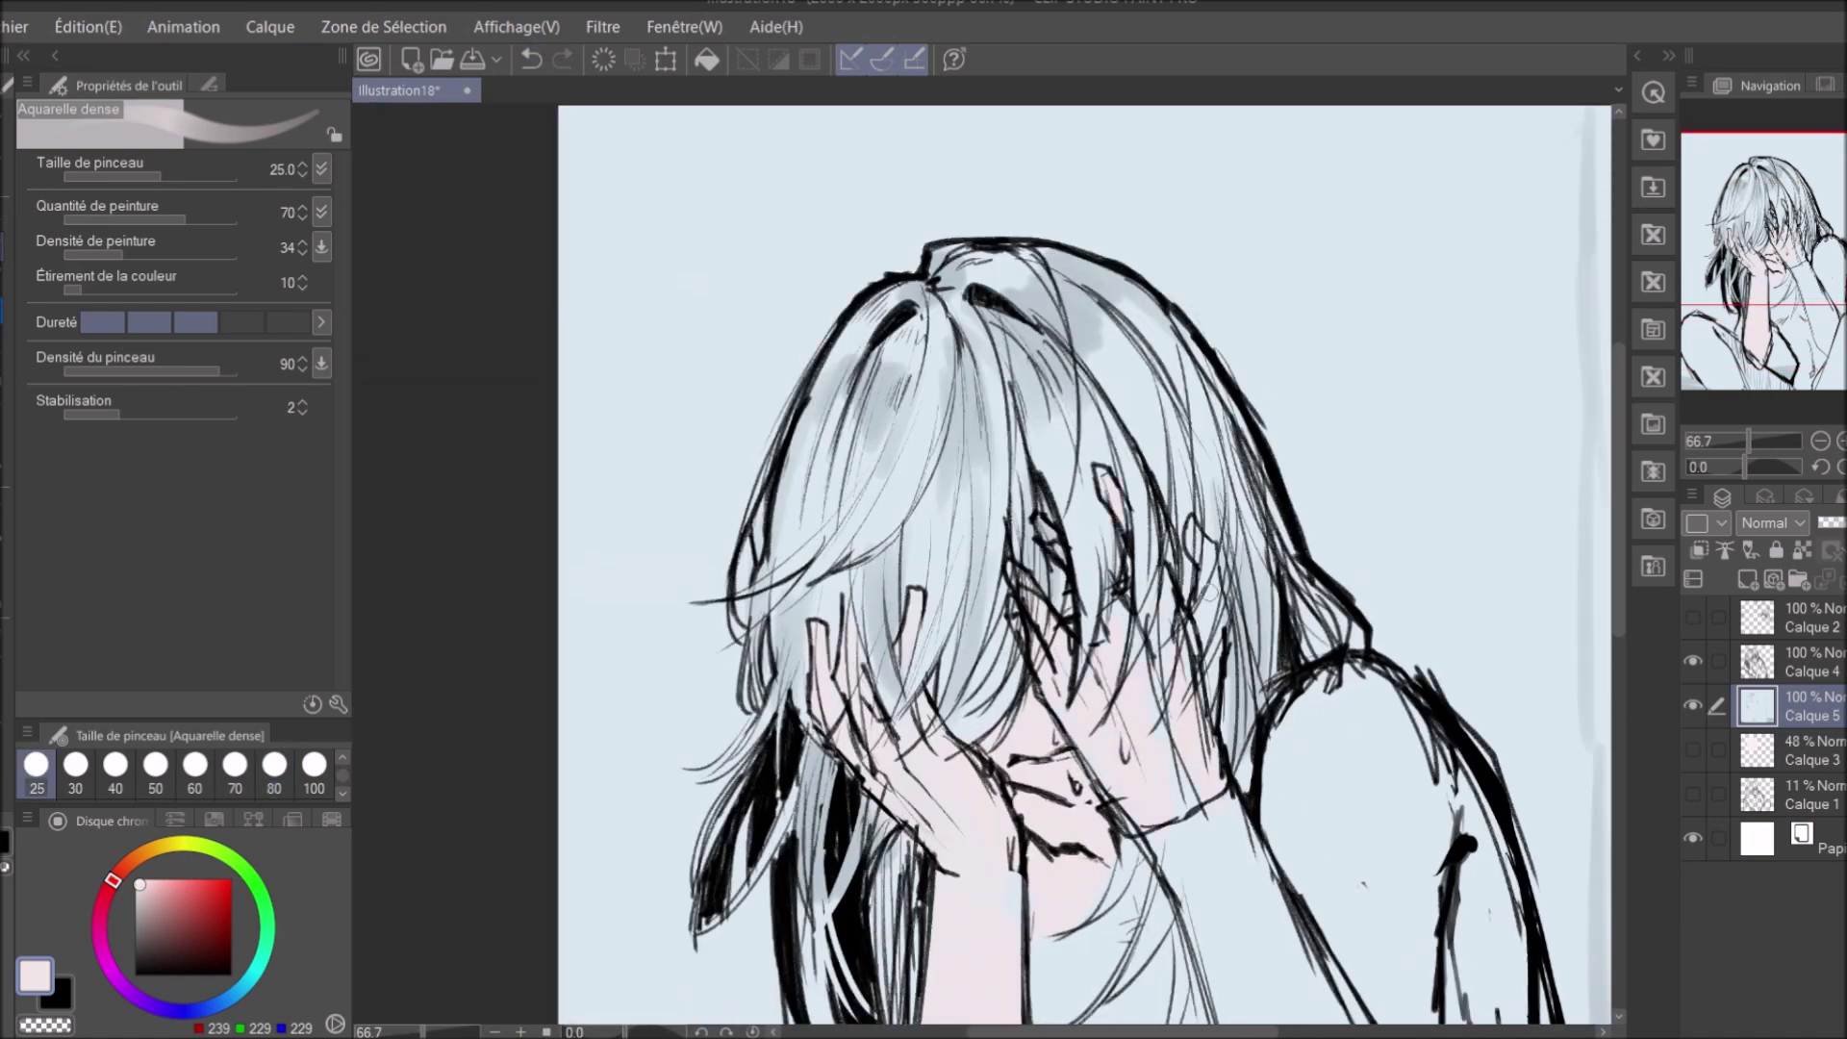
{"action": "left_click_drag", "start_coordinate": [1210, 593], "coordinate": [1266, 536]}
{"action": "scroll", "coordinate": [1186, 555], "scroll_direction": "down", "scroll_amount": 2}
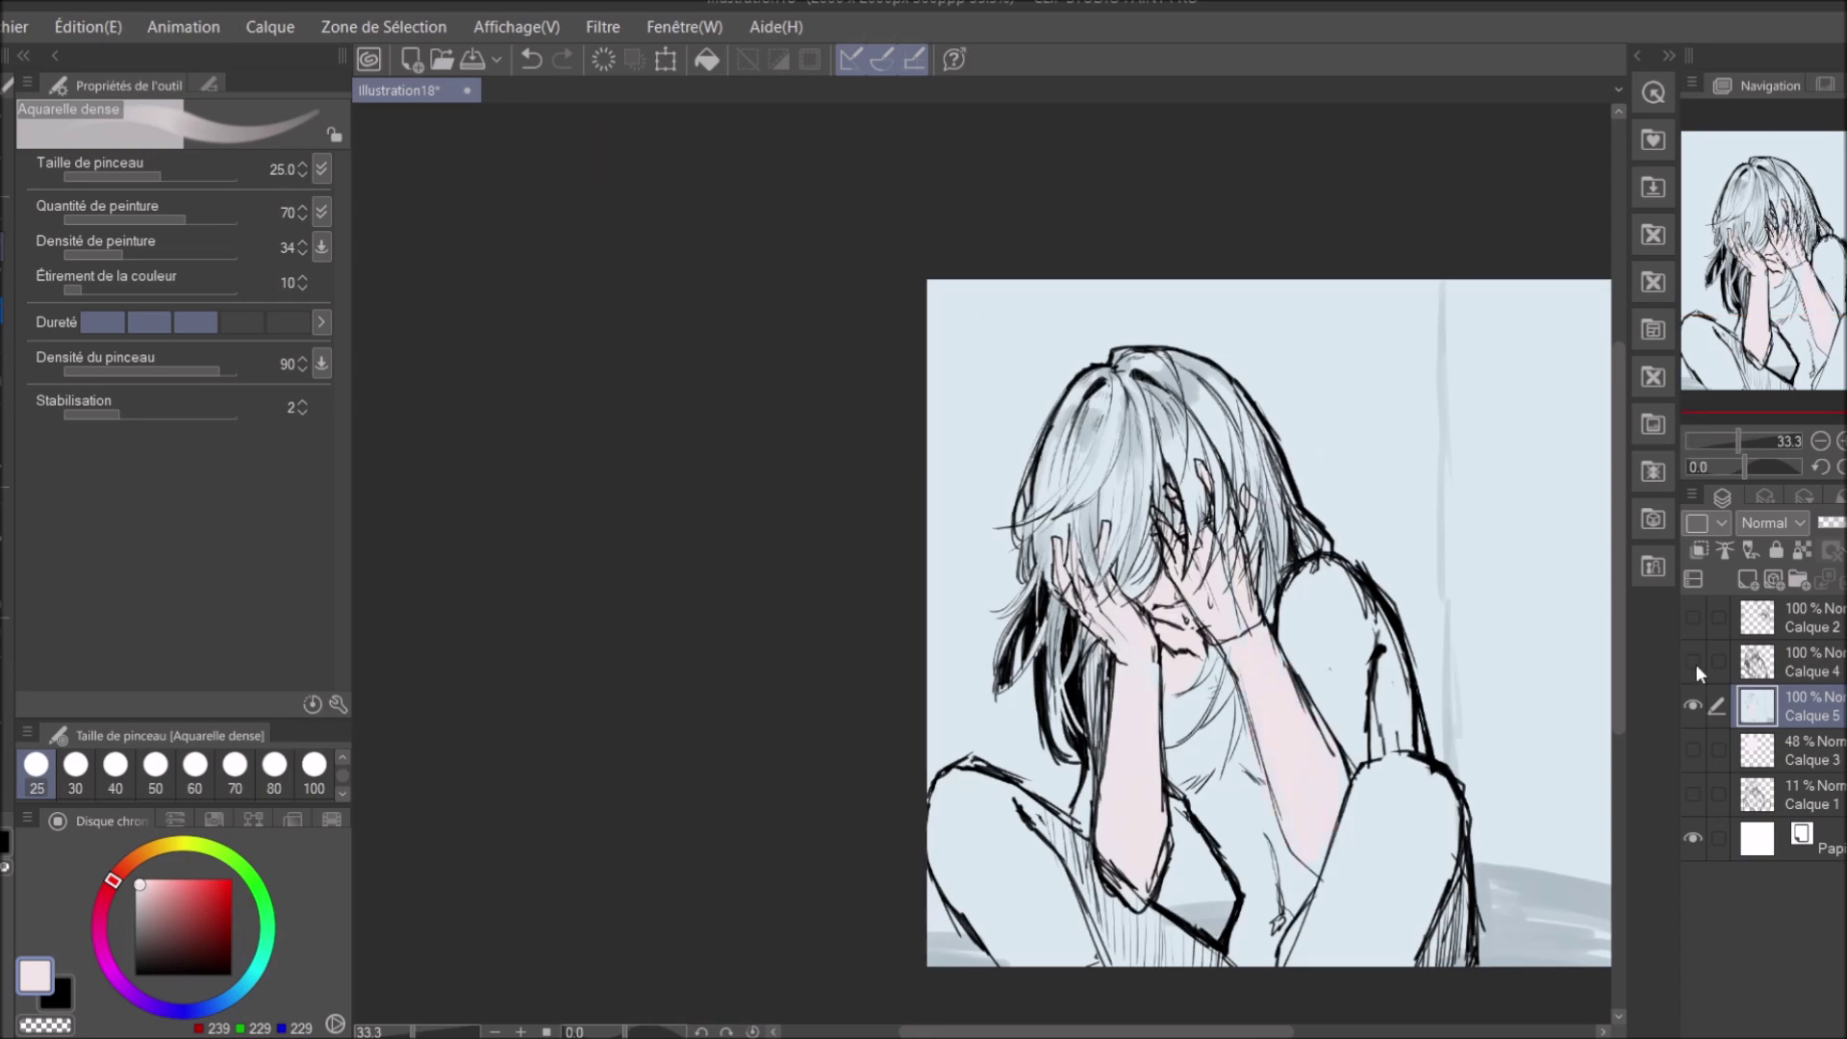
Show the line art layer Calque 4 and paint the shoulder, torso and legs pale pink with Aquarelle dense at size 80.
{"action": "left_click", "coordinate": [1692, 663]}
{"action": "key", "text": "h"}
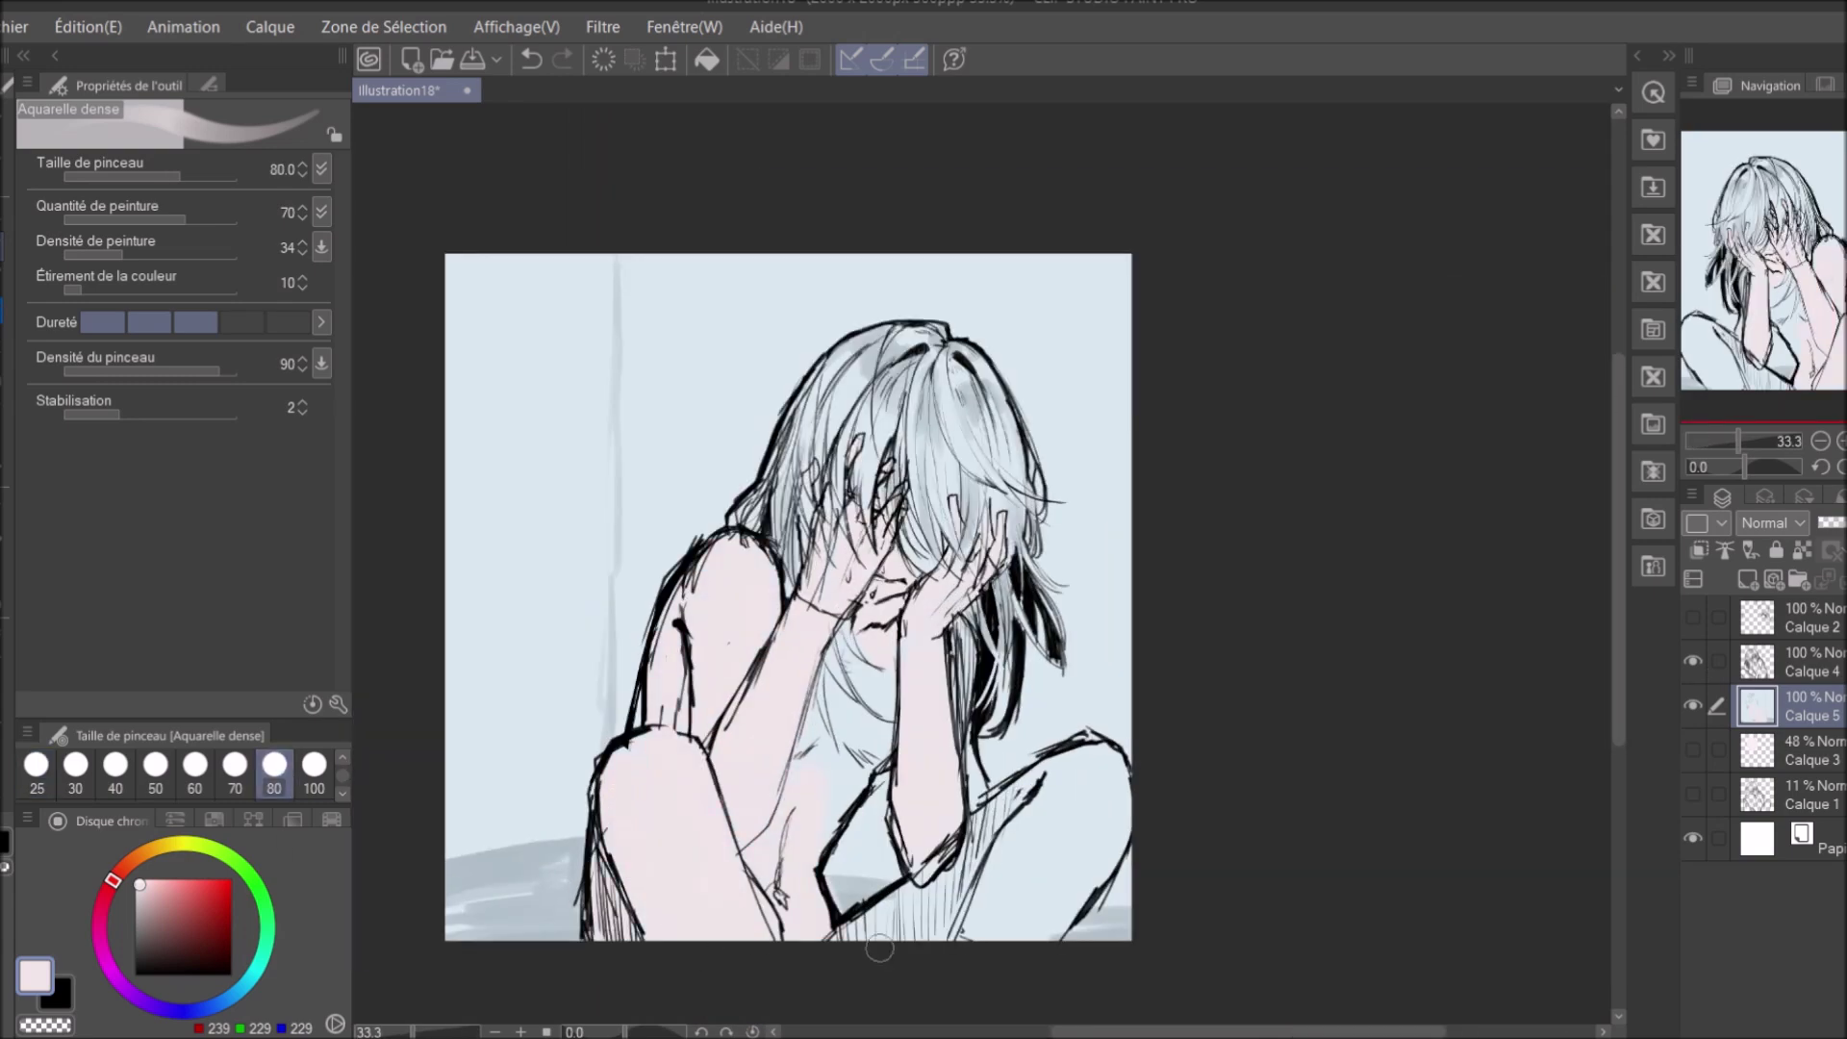
{"action": "key", "text": "h"}
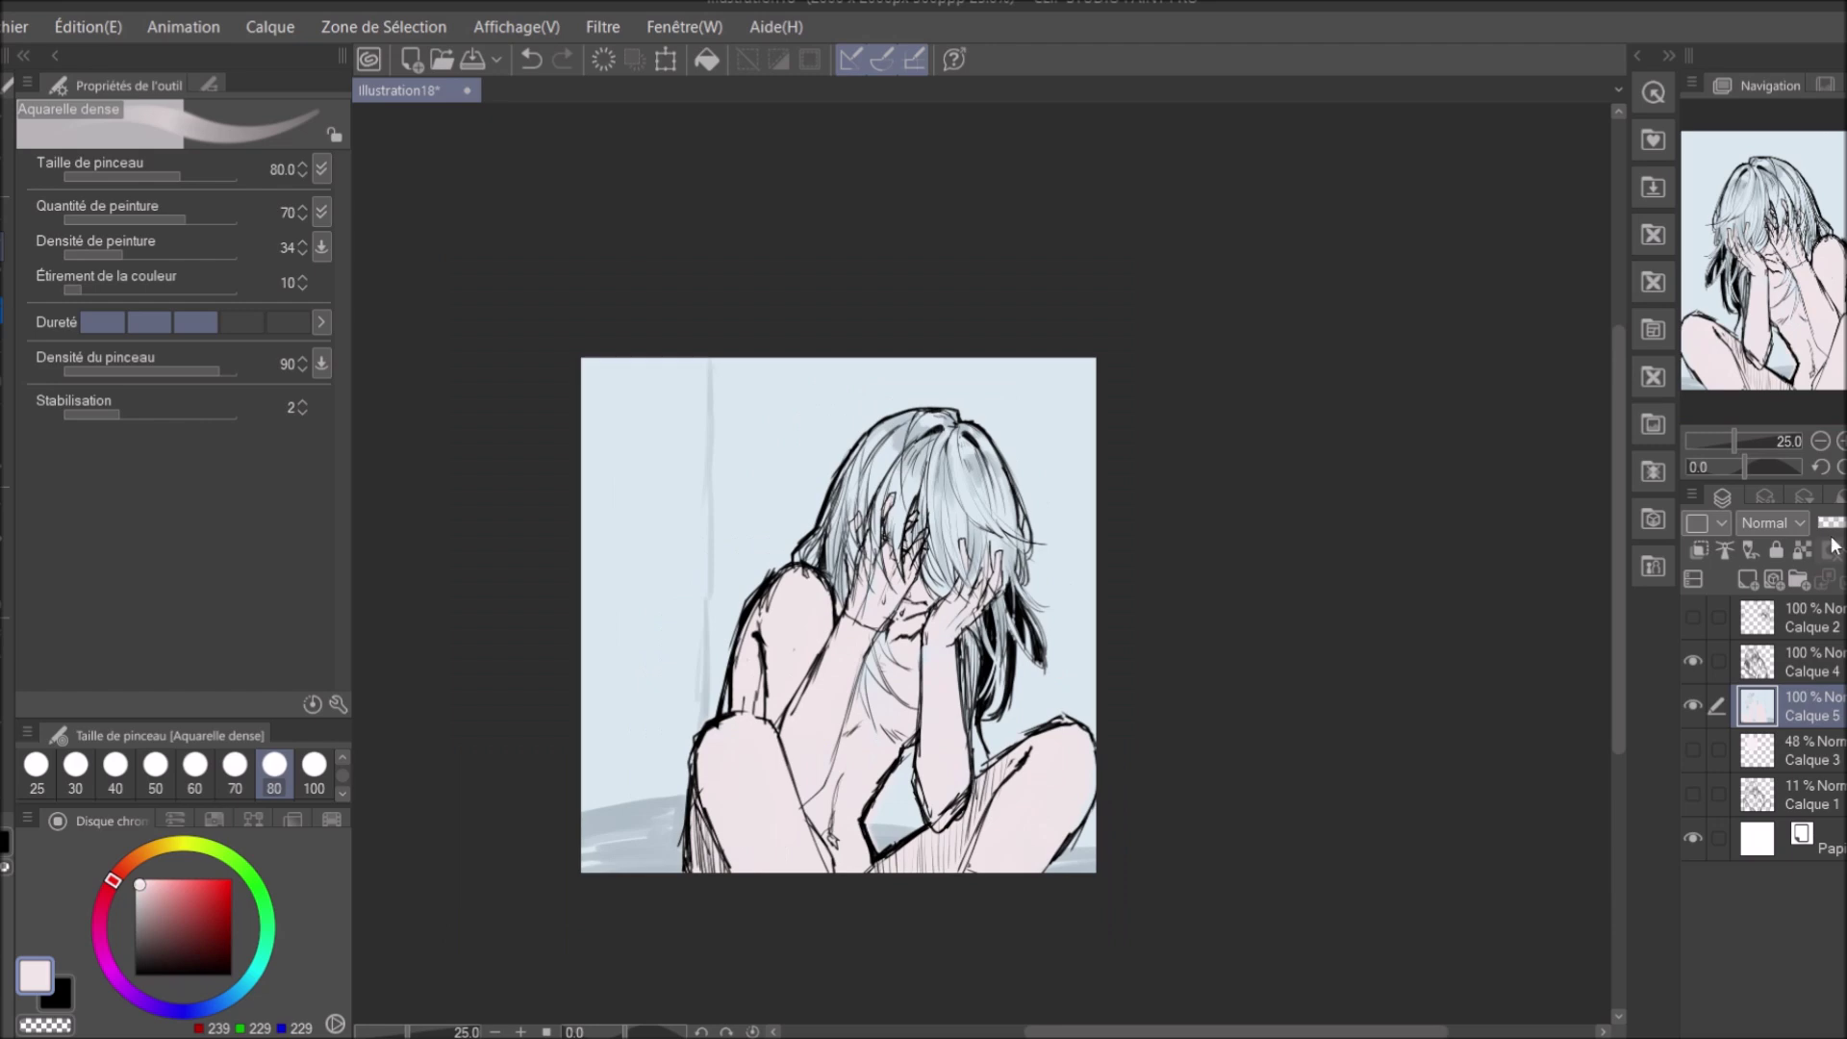
Airbrush soft muted red (RGB 207, 129, 124) onto the shoulder, knees, lower belly and crown on Calque 5 at size 500.
{"action": "key", "text": "ctrl+shift+n"}
{"action": "key", "text": "b"}
{"action": "left_click", "coordinate": [173, 897]}
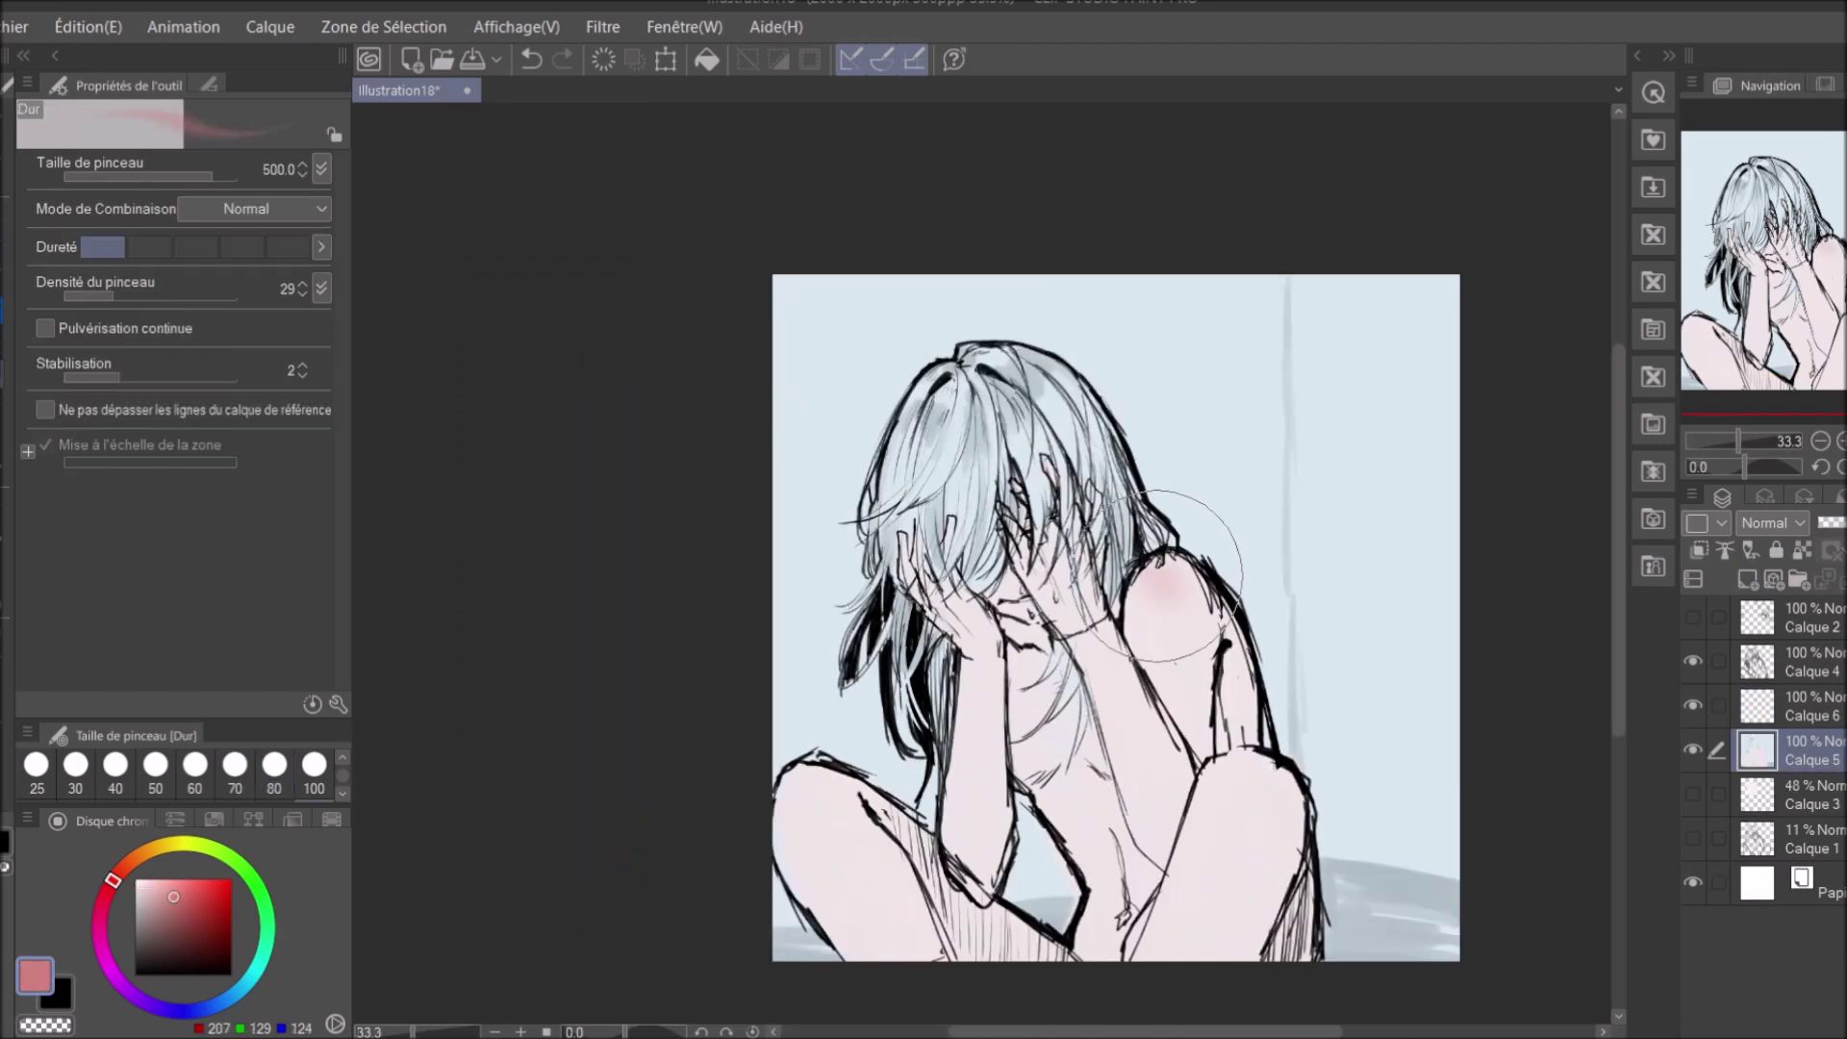
{"action": "left_click_drag", "start_coordinate": [799, 865], "coordinate": [846, 818]}
{"action": "left_click_drag", "start_coordinate": [1251, 750], "coordinate": [1270, 799]}
{"action": "left_click_drag", "start_coordinate": [1106, 885], "coordinate": [1154, 923]}
{"action": "left_click_drag", "start_coordinate": [914, 413], "coordinate": [1001, 433]}
Shade the hair, torso, lower face and upper arm in the muted red with Aquarelle dense at size 80.
{"action": "key", "text": "h"}
{"action": "key", "text": "b"}
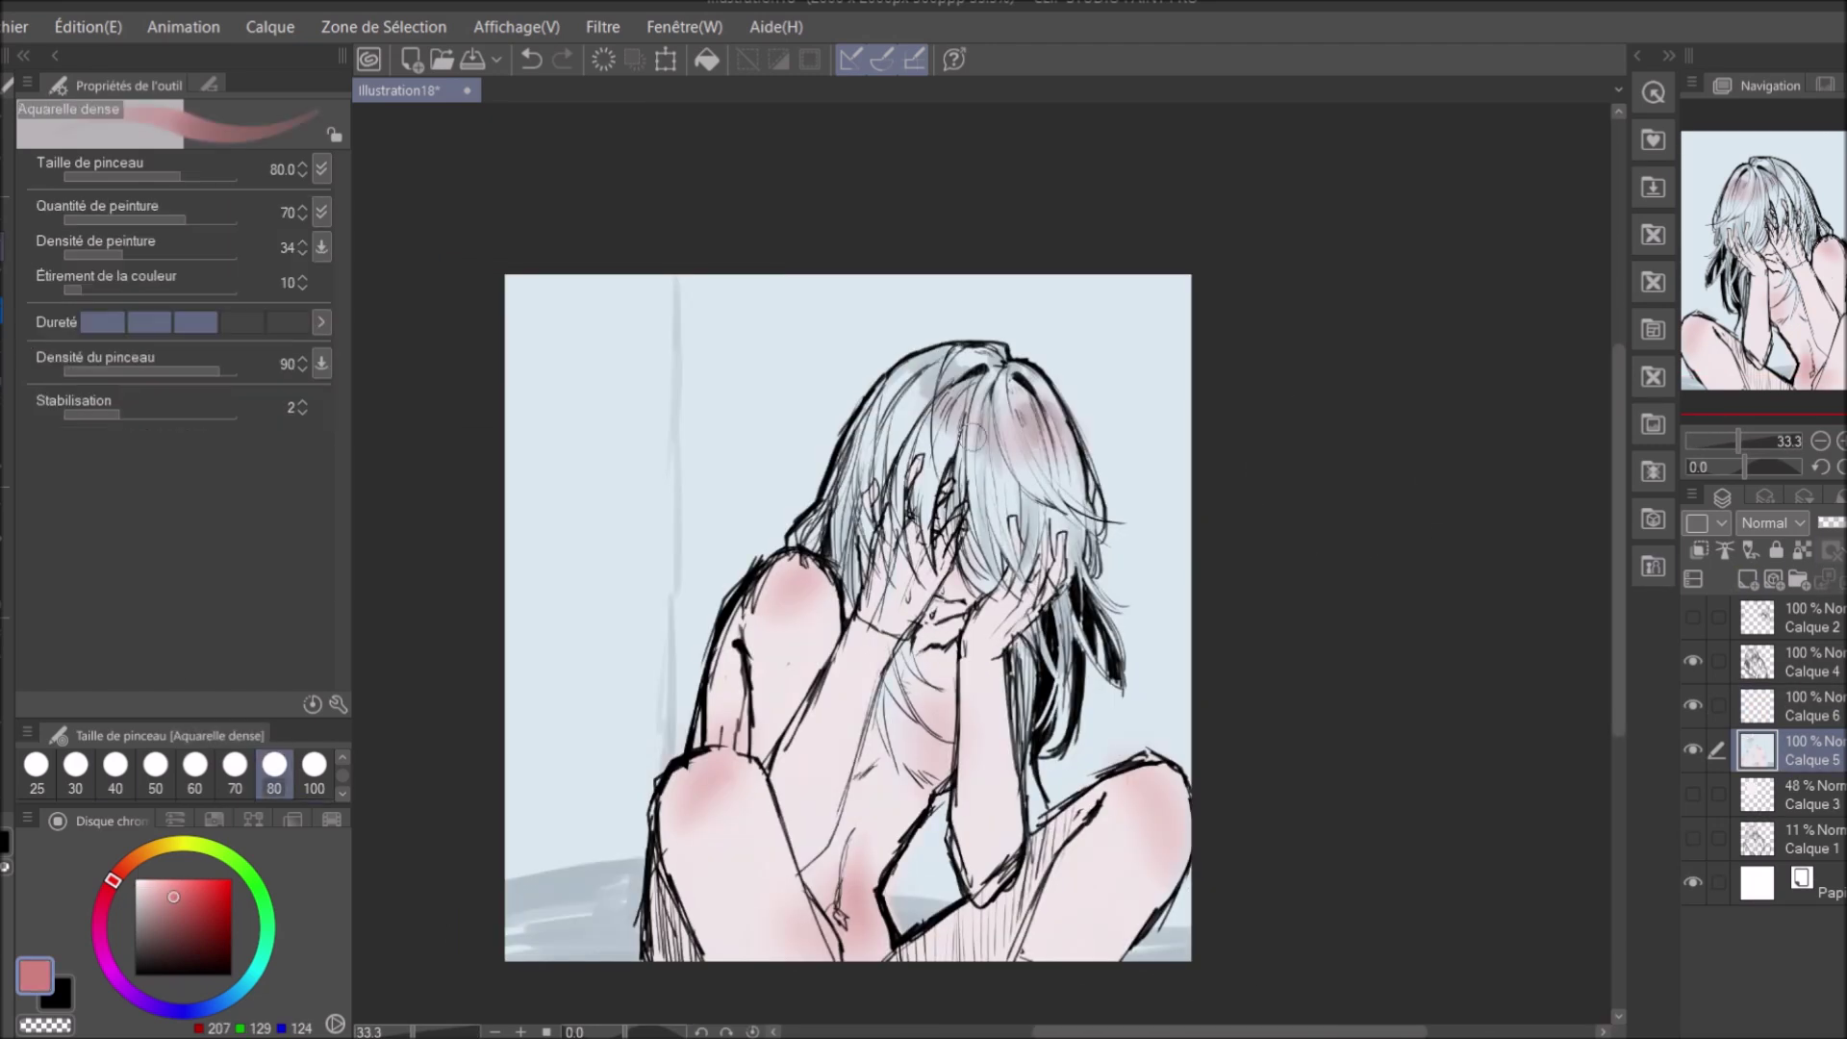
{"action": "left_click_drag", "start_coordinate": [876, 375], "coordinate": [991, 481]}
{"action": "mouse_move", "coordinate": [851, 755]}
{"action": "left_mouse_down"}
{"action": "mouse_move", "coordinate": [923, 803]}
{"action": "mouse_move", "coordinate": [1058, 952]}
{"action": "left_mouse_up"}
{"action": "left_click_drag", "start_coordinate": [918, 625], "coordinate": [952, 644]}
{"action": "left_click_drag", "start_coordinate": [717, 640], "coordinate": [740, 736]}
Deepen the reddish shading on the mouth area, between the fingers and down the chest.
{"action": "left_click_drag", "start_coordinate": [909, 625], "coordinate": [953, 654]}
{"action": "left_click_drag", "start_coordinate": [928, 539], "coordinate": [972, 620]}
{"action": "key", "text": "h"}
{"action": "left_click_drag", "start_coordinate": [1015, 500], "coordinate": [1034, 541]}
{"action": "mouse_move", "coordinate": [991, 616]}
{"action": "left_mouse_down"}
{"action": "mouse_move", "coordinate": [1068, 662]}
{"action": "mouse_move", "coordinate": [1053, 818]}
{"action": "left_mouse_up"}
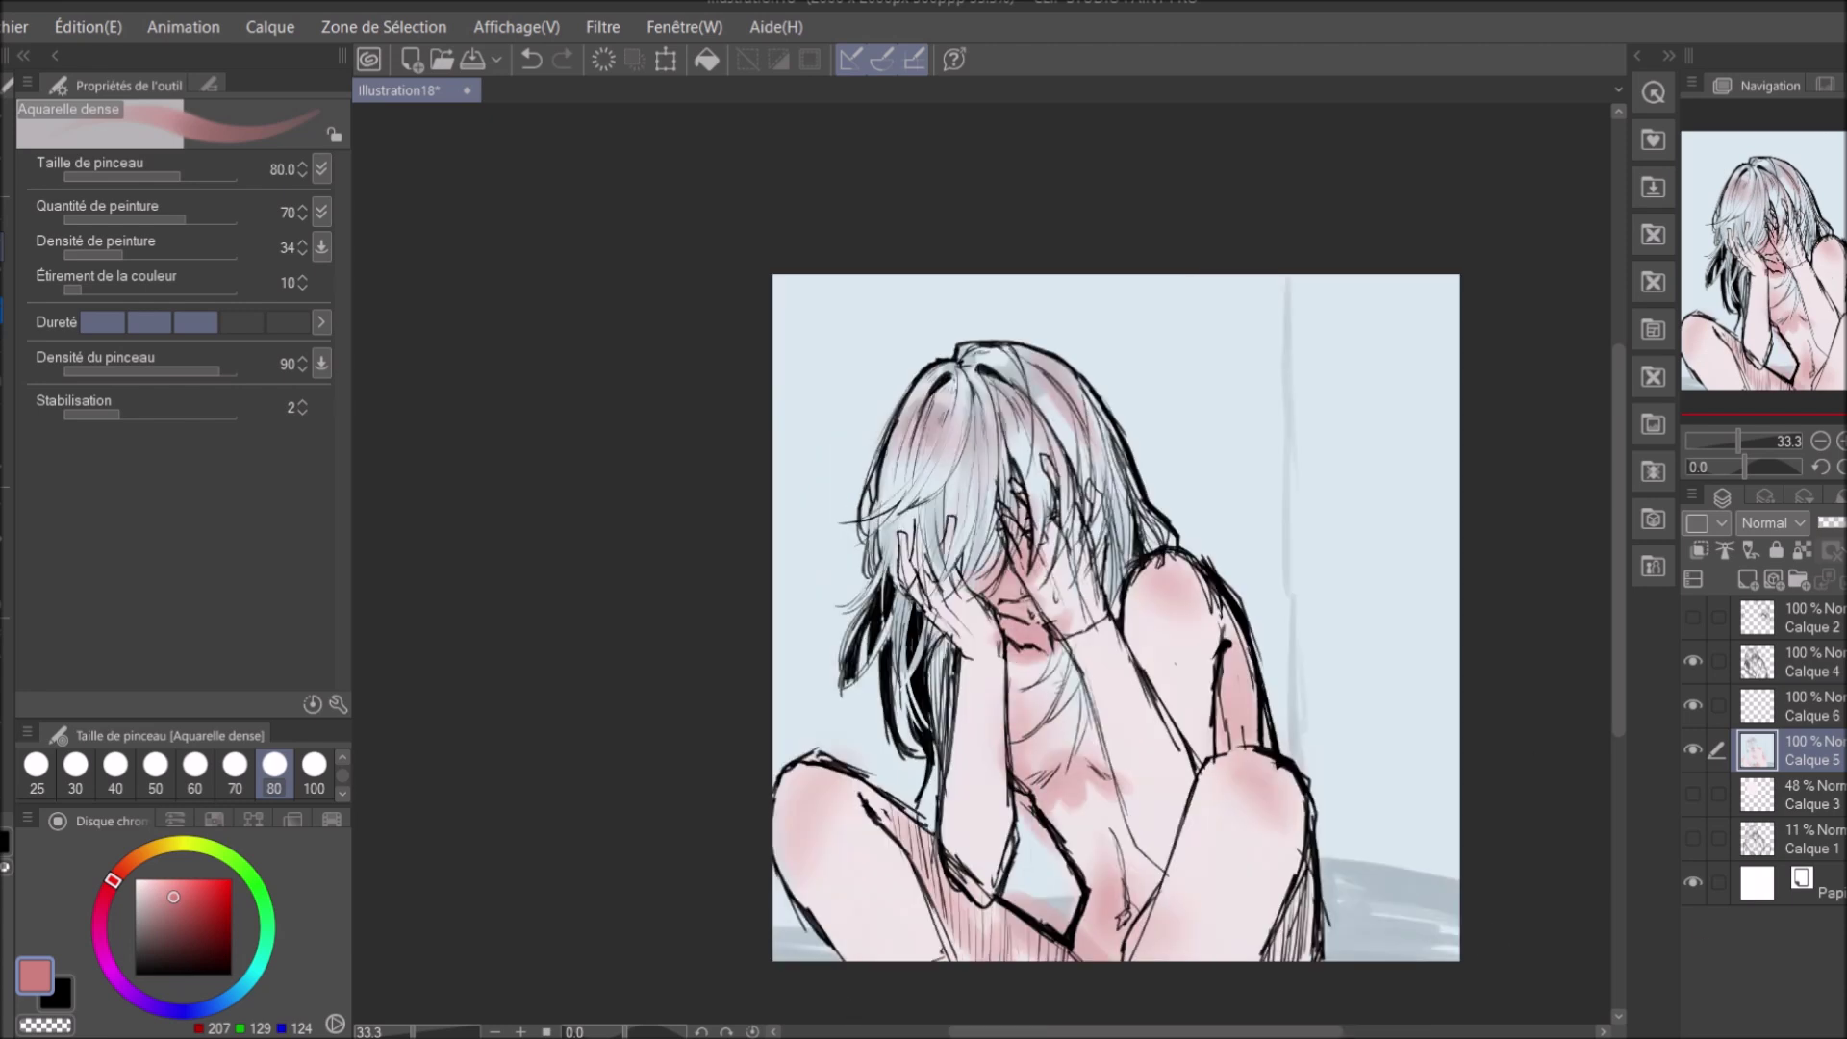
{"action": "key", "text": "h"}
Apply a hue, saturation and luminosity correction to a flattened version of the drawing, muting its colours towards grey.
{"action": "key", "text": "ctrl+u"}
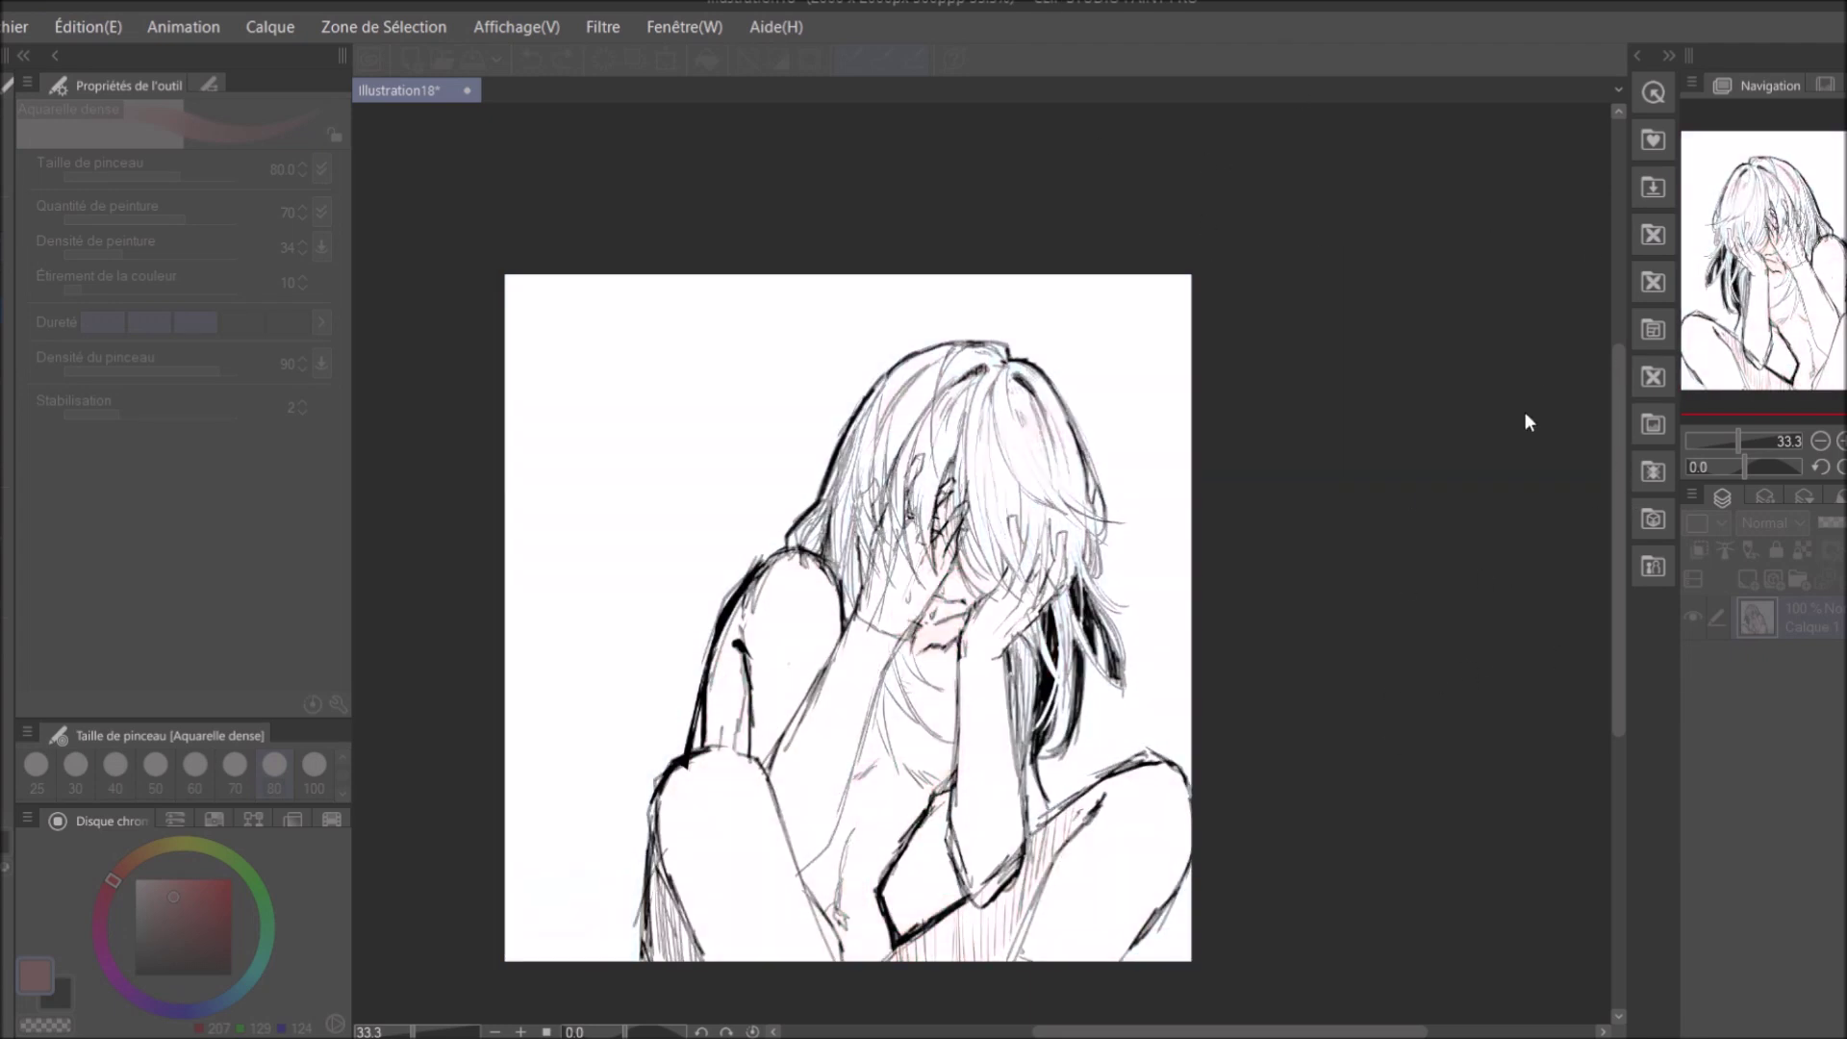
{"action": "key", "text": "Escape"}
{"action": "key", "text": "ctrl+u"}
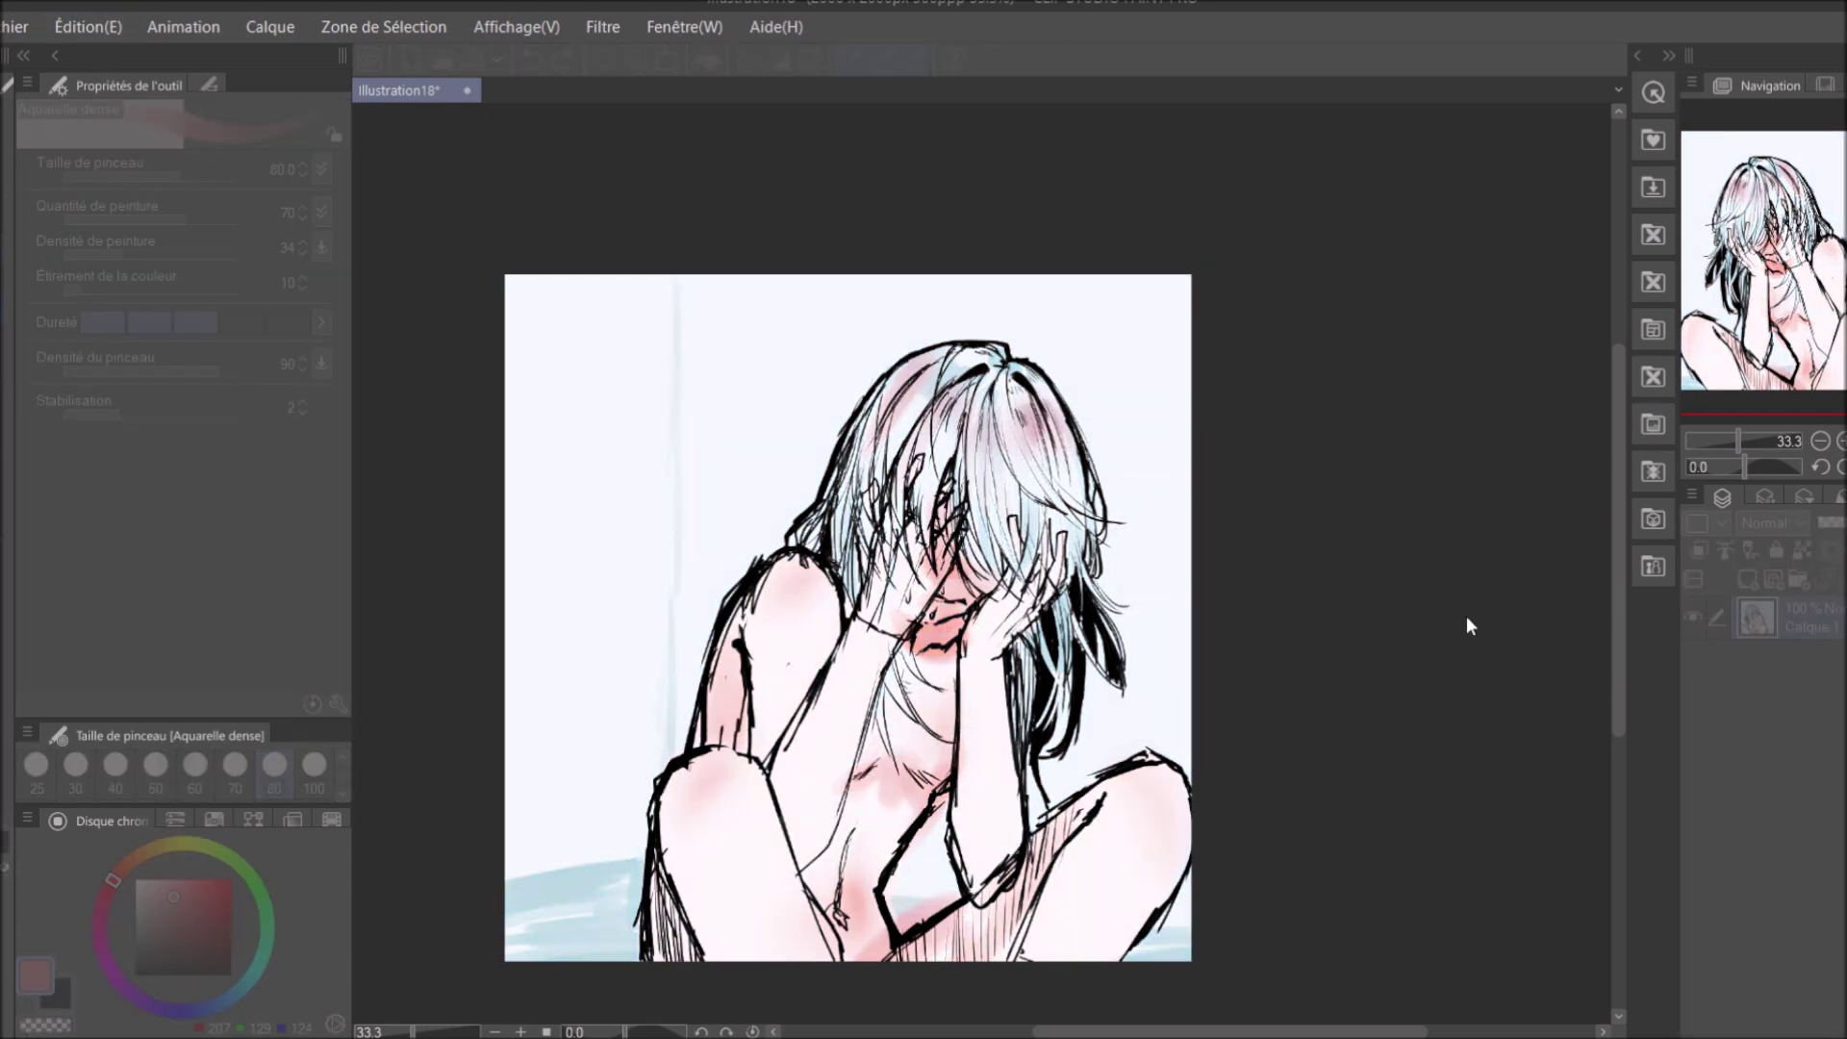
{"action": "key", "text": "ctrl+plus"}
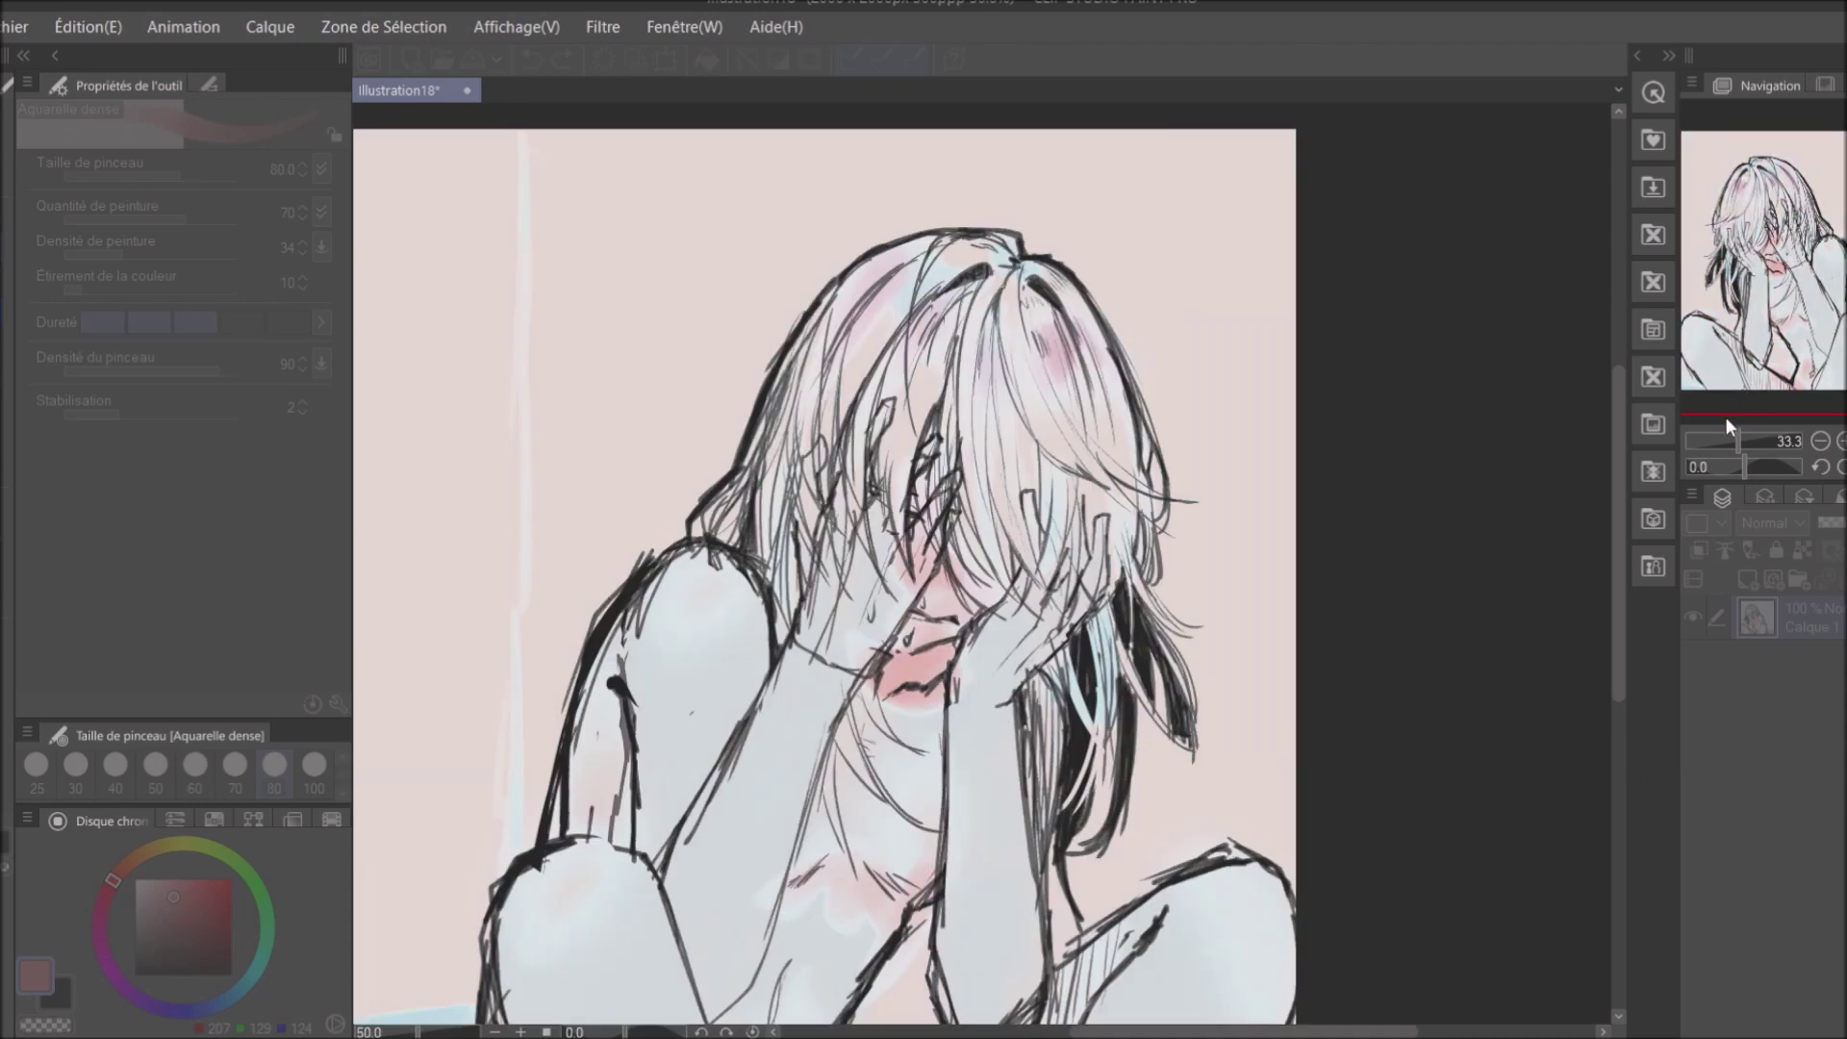
{"action": "key", "text": "ctrl+minus"}
{"action": "key", "text": "Return"}
{"action": "key", "text": "ctrl+minus"}
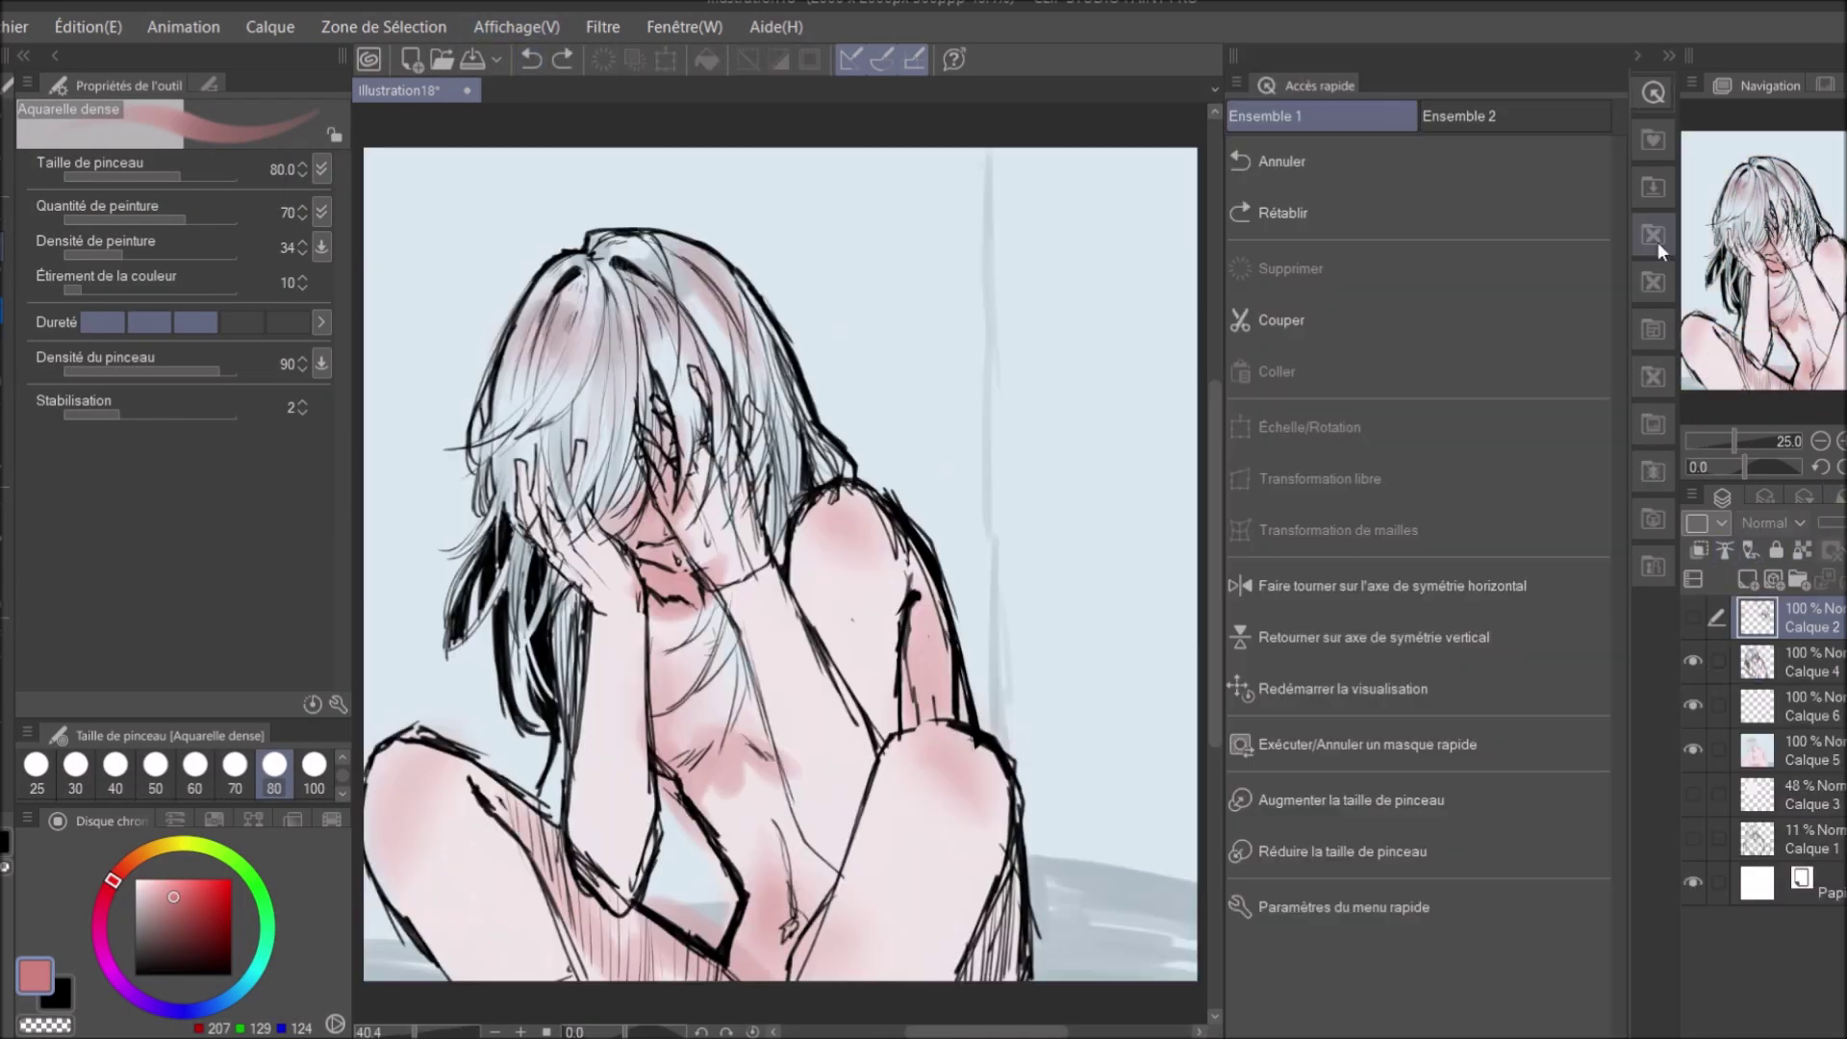
Place the corrected copy above the separate layers and set its blend mode to Normal after trying Densité.
{"action": "key", "text": "ctrl+minus"}
{"action": "left_click", "coordinate": [1805, 683]}
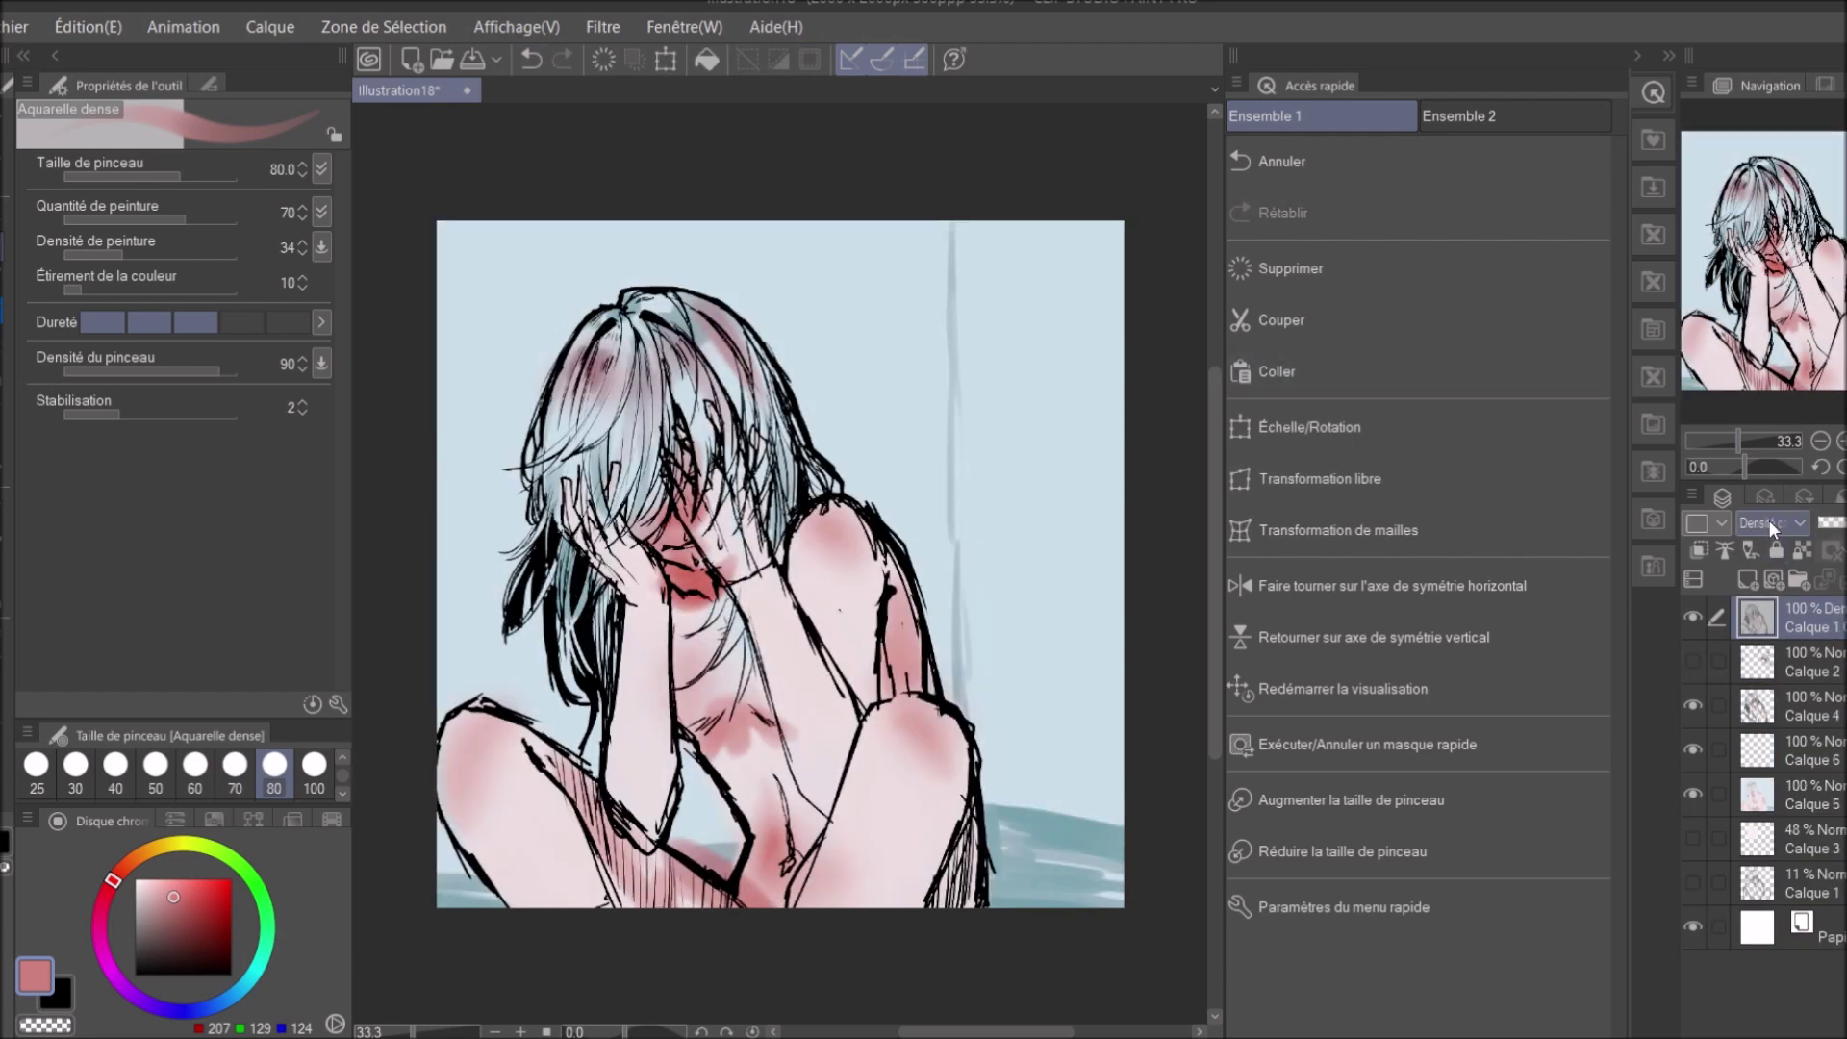
{"action": "left_click", "coordinate": [1768, 520]}
{"action": "left_click", "coordinate": [1768, 544]}
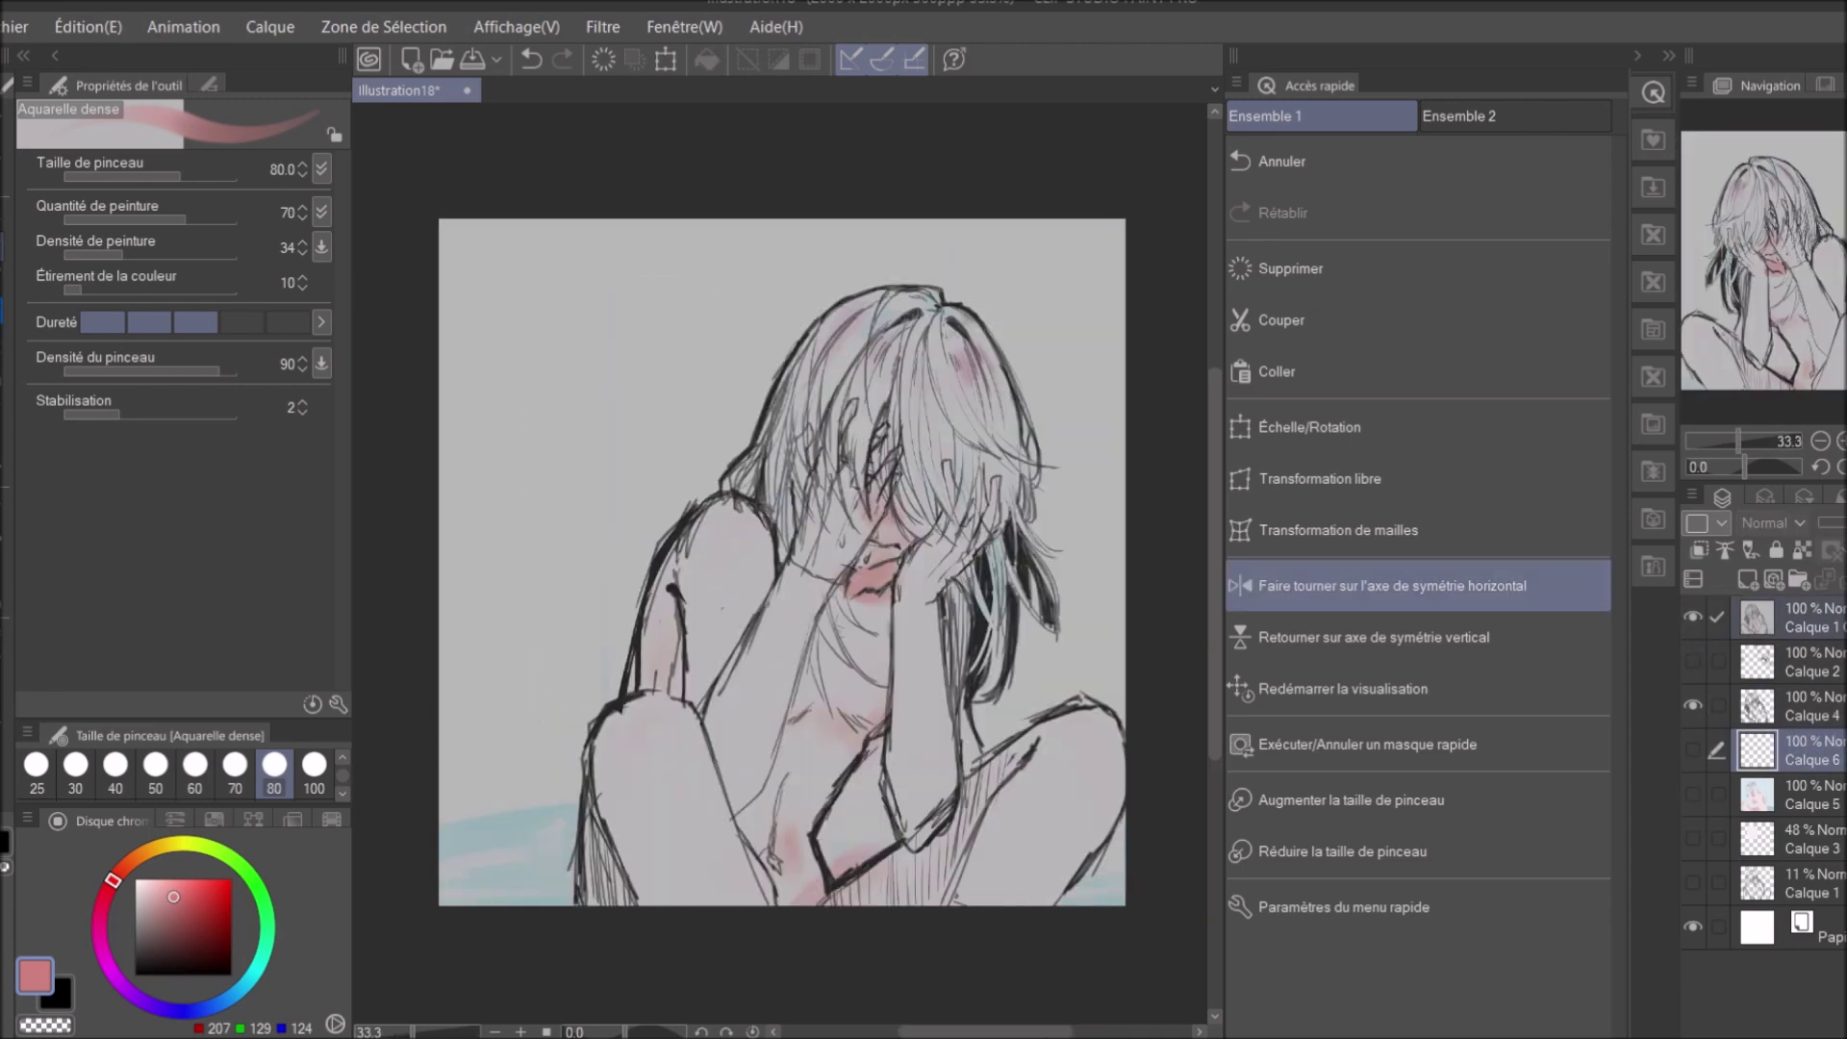
Hide the colour layers and set line art Calque 4 on top, with a light grey fill layer and a shading layer beneath.
{"action": "left_click", "coordinate": [1791, 716]}
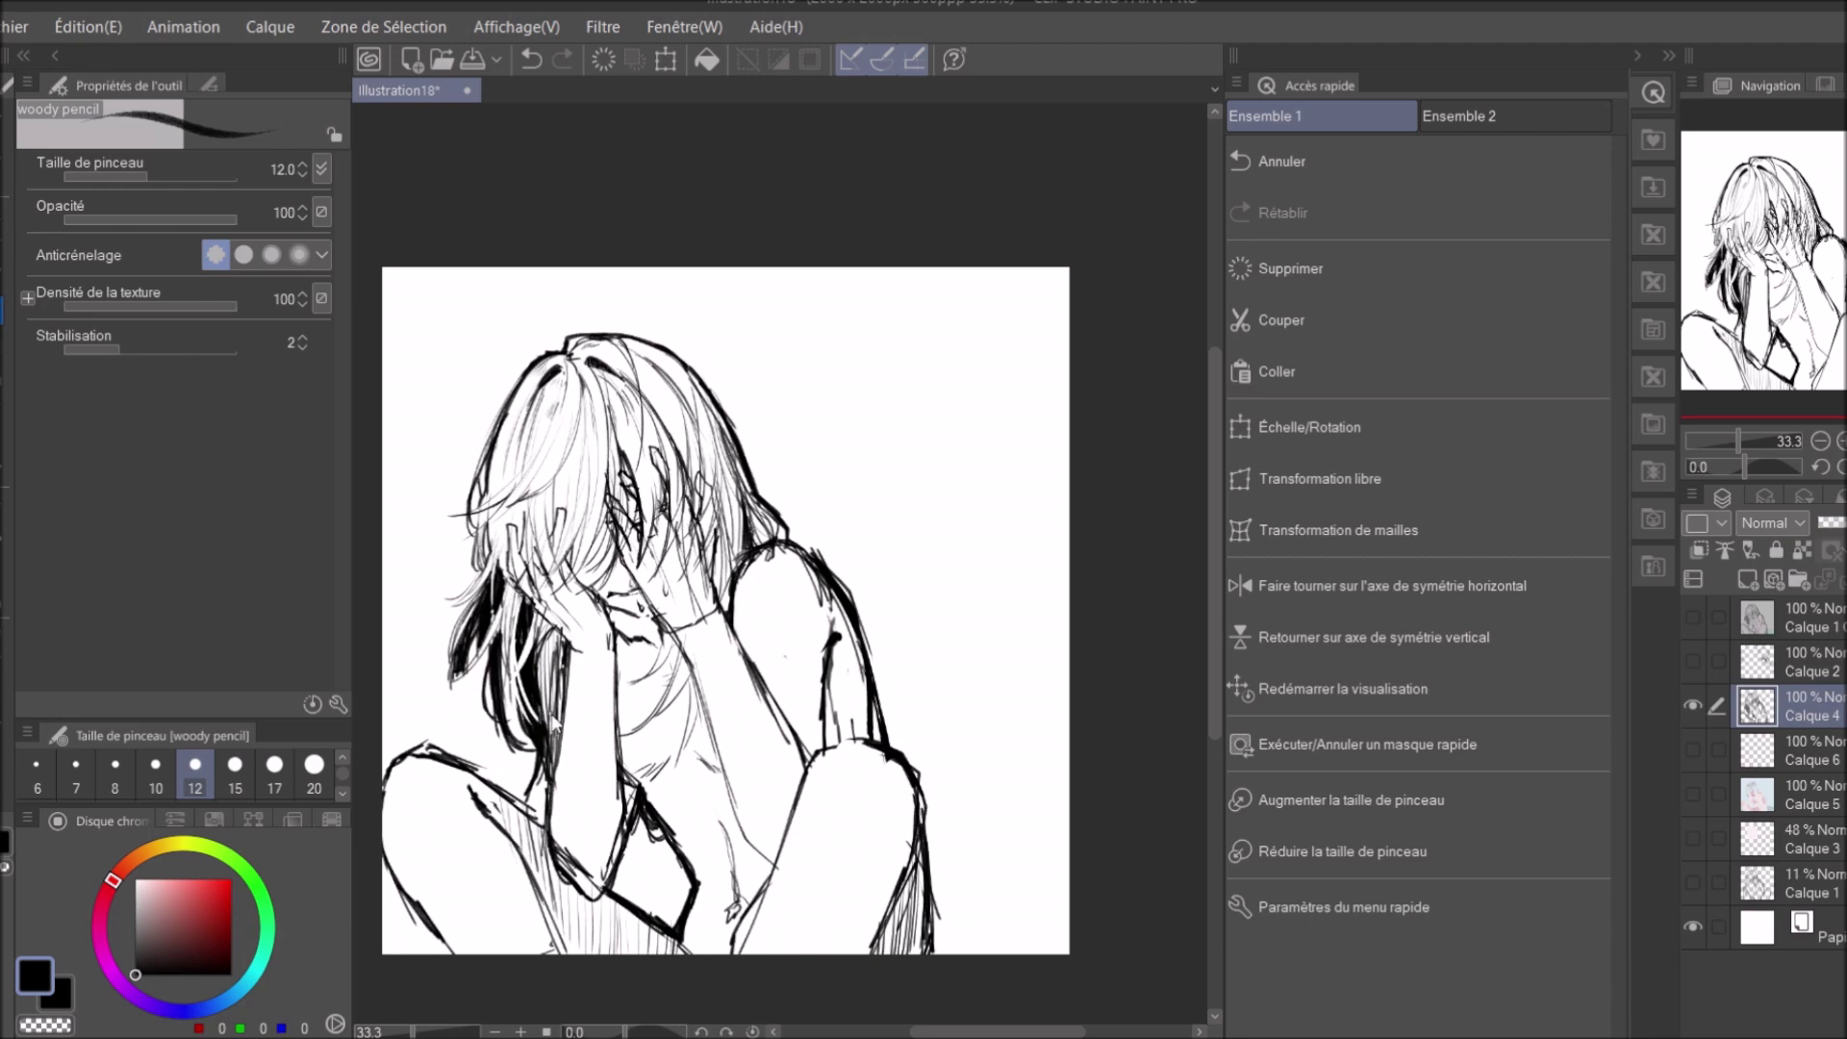
{"action": "left_click", "coordinate": [1392, 584]}
{"action": "left_click", "coordinate": [1693, 617]}
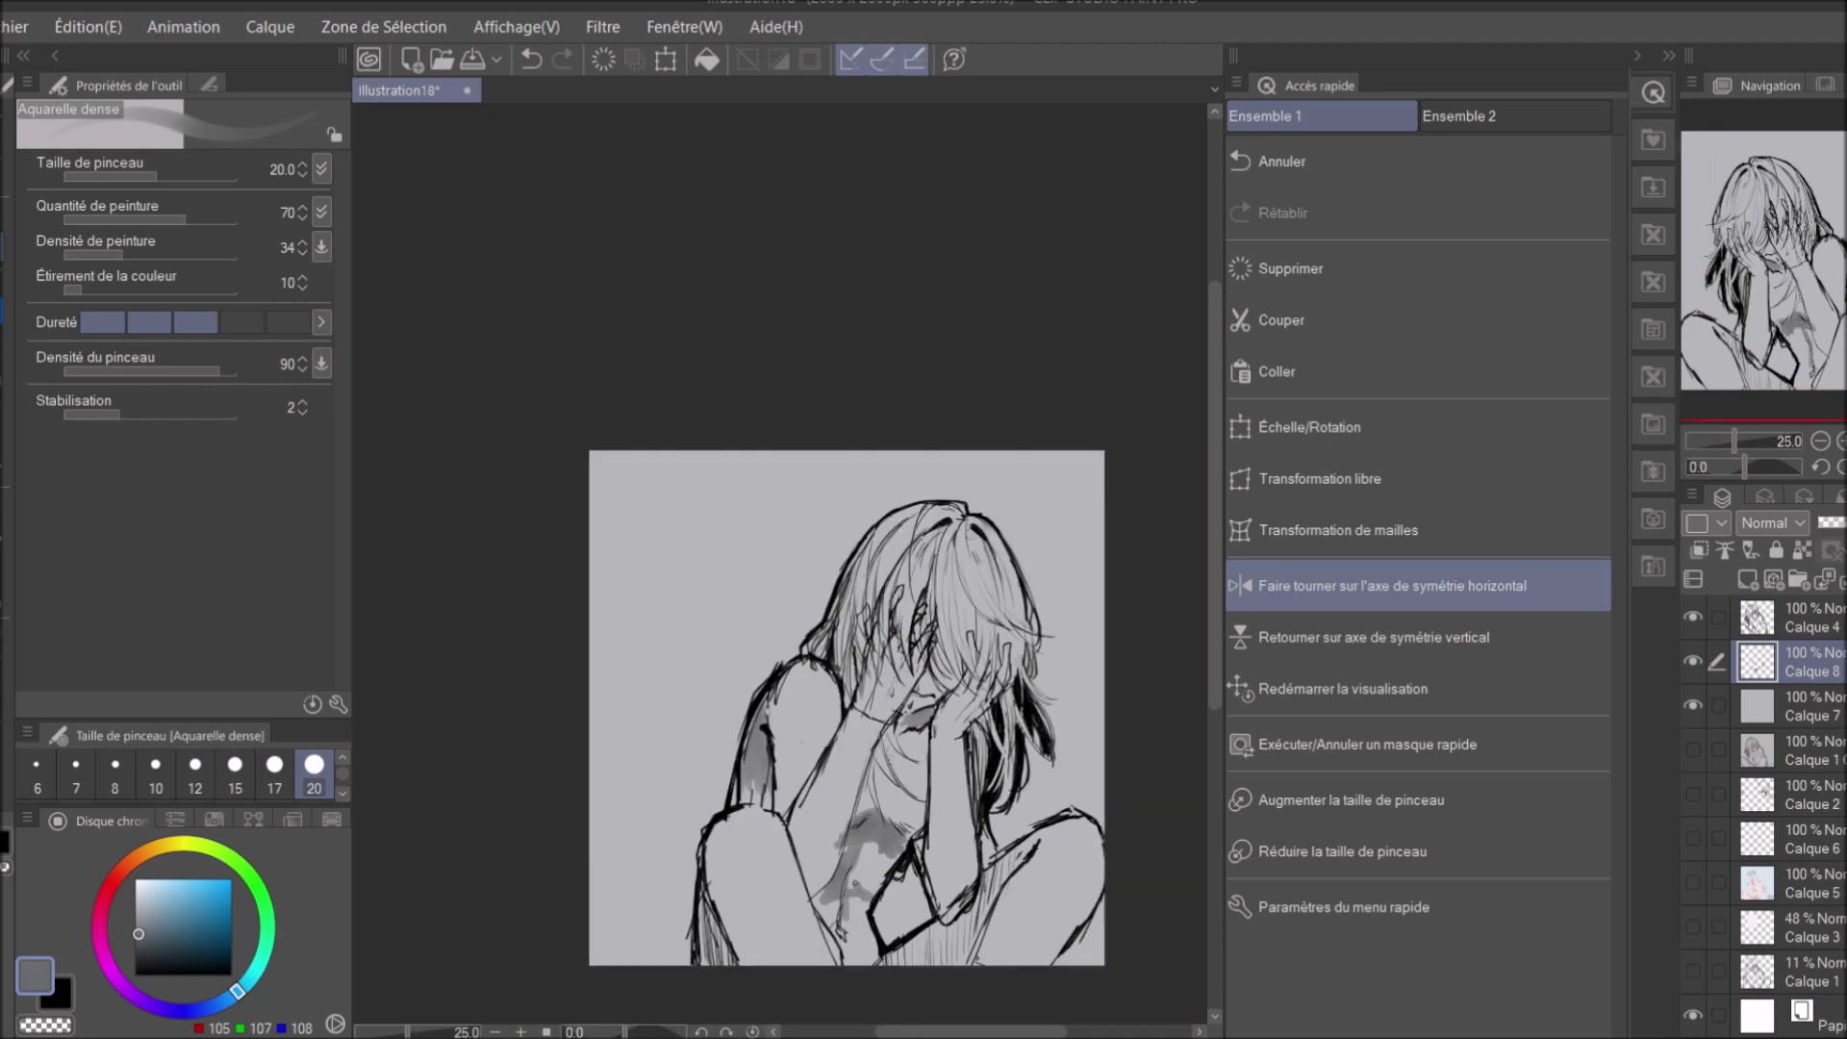
Blur the grey shading on the abdomen of Calque 8 with the Flou blending tool at size 200.
{"action": "scroll", "coordinate": [846, 707], "scroll_direction": "down", "scroll_amount": 2}
{"action": "scroll", "coordinate": [846, 707], "scroll_direction": "up", "scroll_amount": 3}
{"action": "key", "text": "j"}
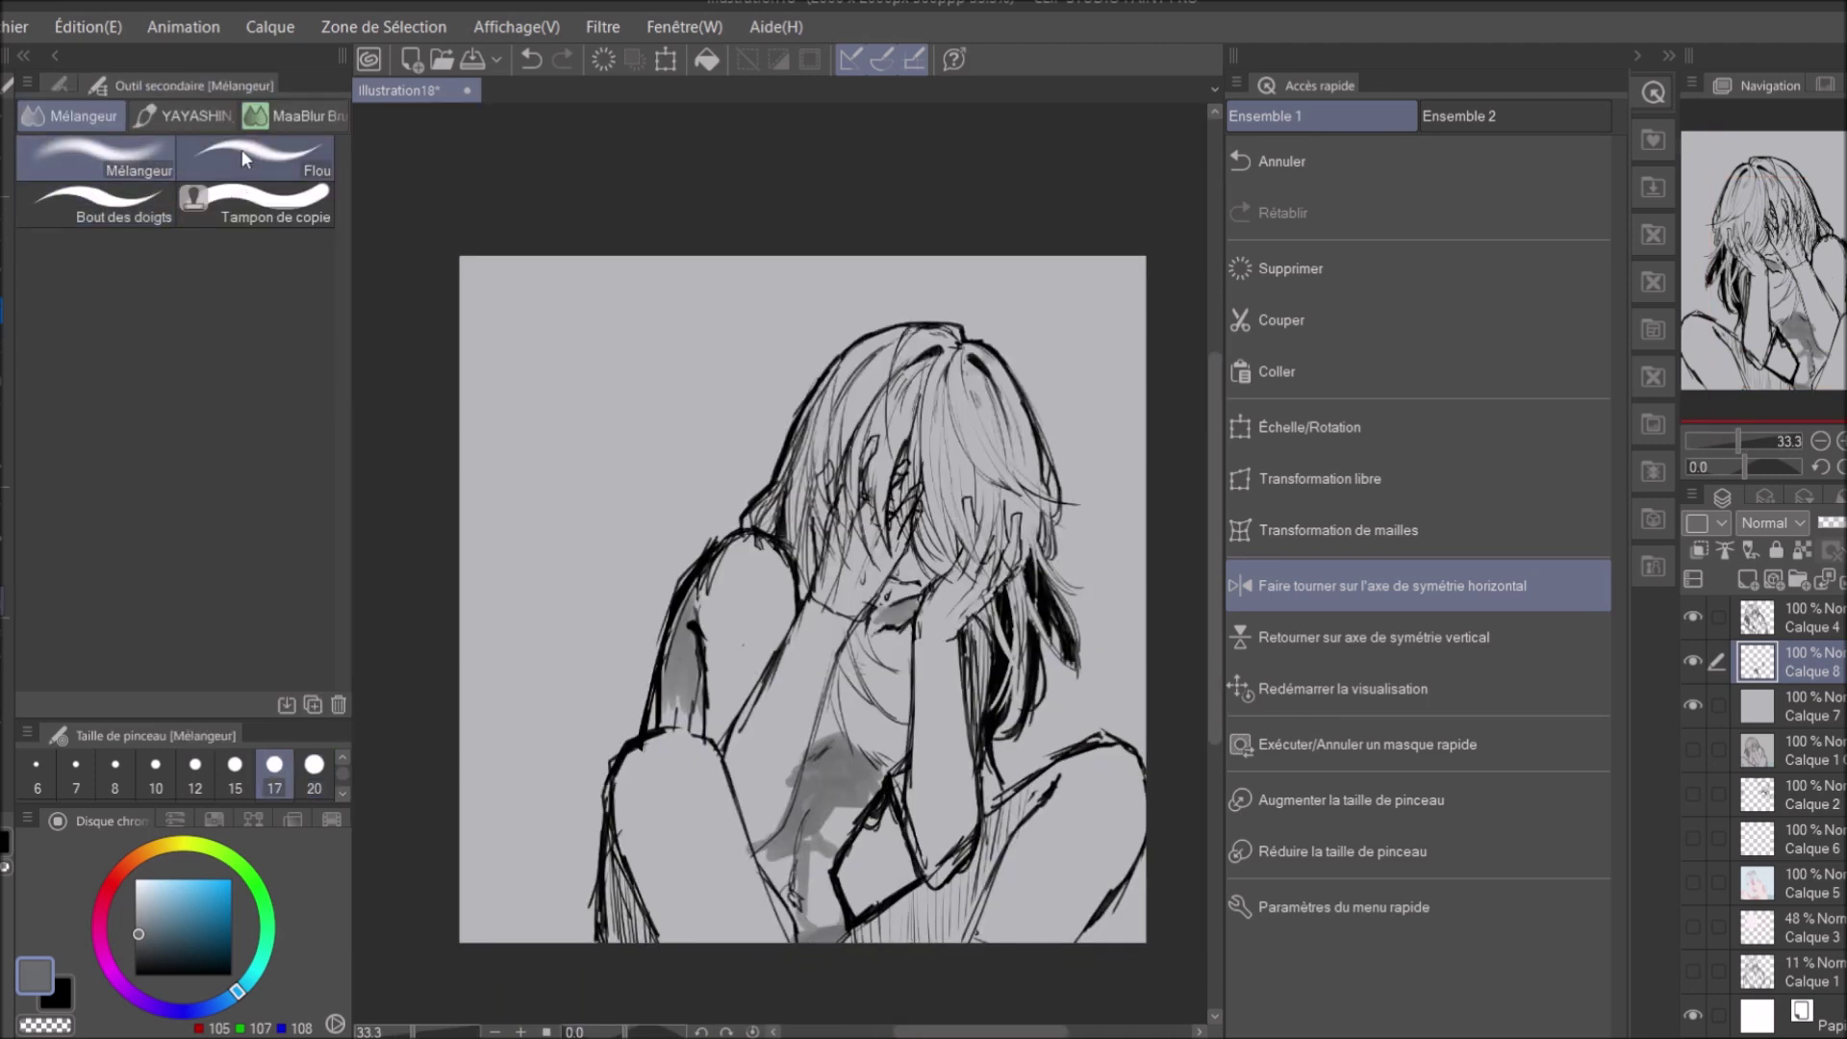
{"action": "left_click", "coordinate": [243, 157]}
{"action": "left_click", "coordinate": [314, 770]}
{"action": "left_click_drag", "start_coordinate": [846, 919], "coordinate": [793, 923]}
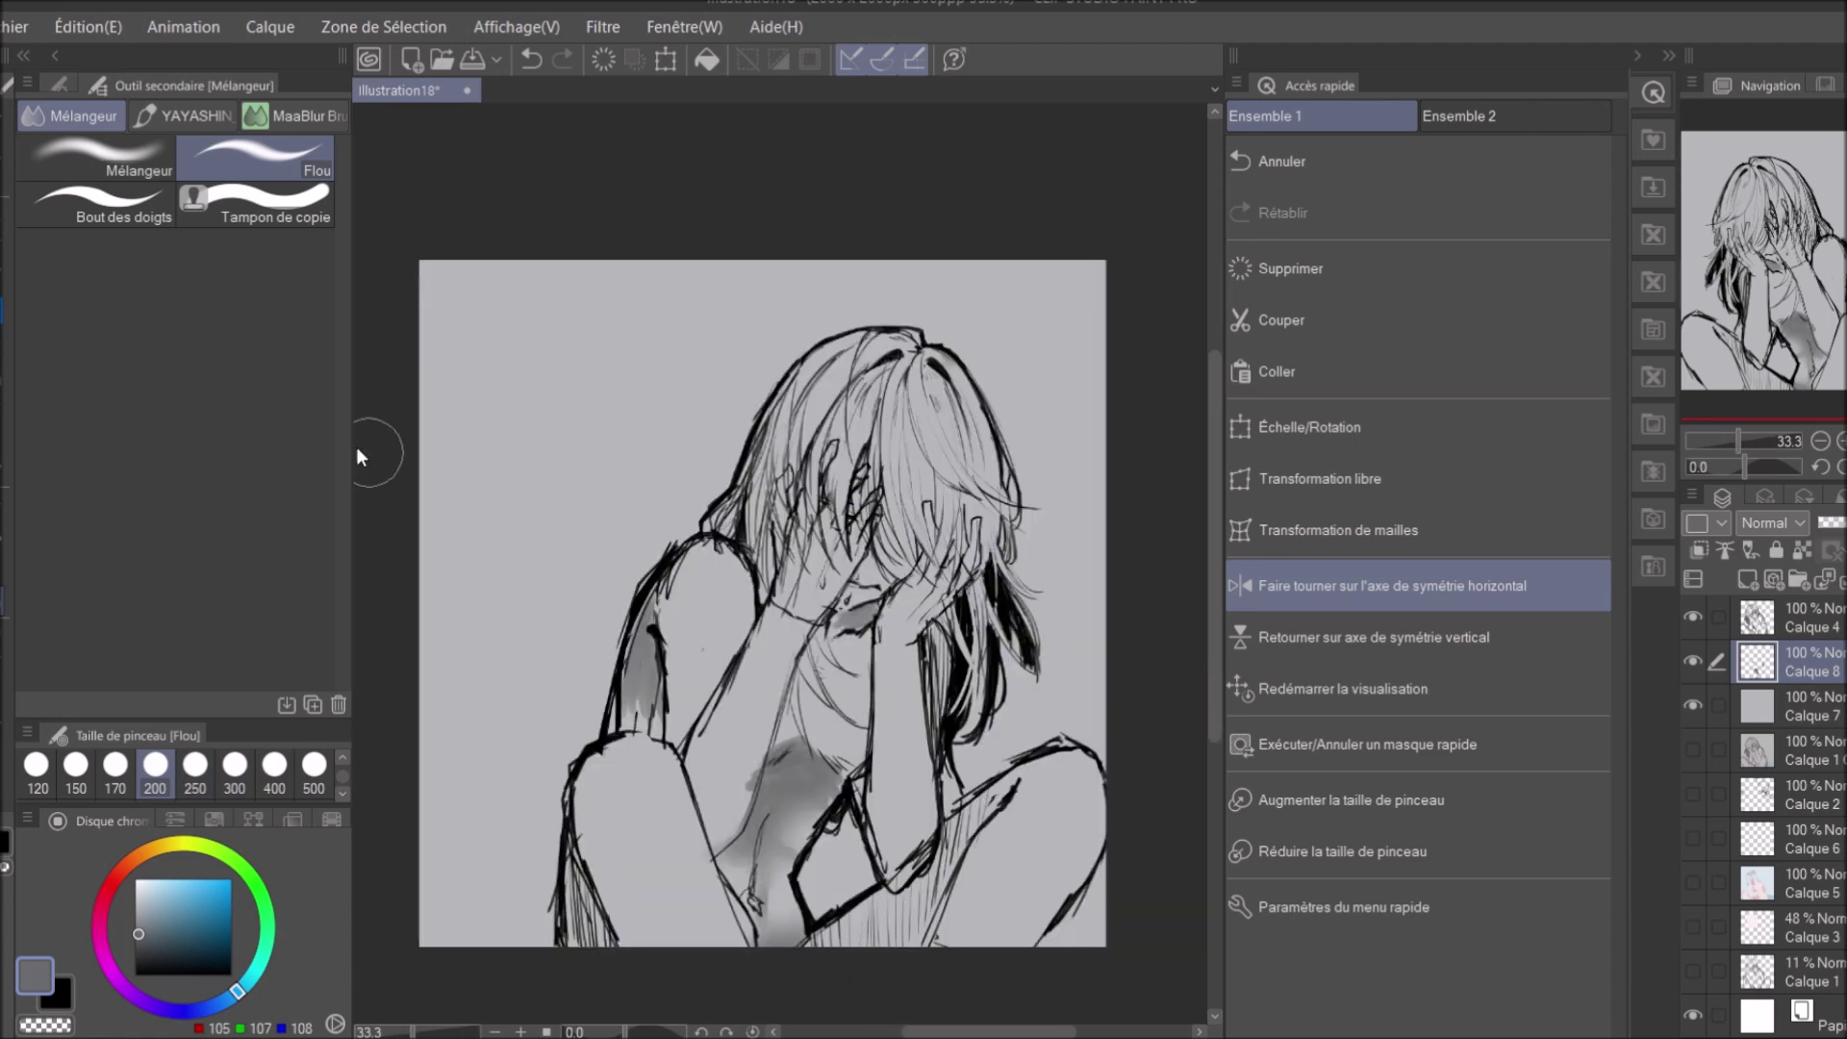
Extend the soft grey shading over the chest, neck and shoulder on Calque 8.
{"action": "key", "text": "b"}
{"action": "scroll", "coordinate": [832, 664], "scroll_direction": "down", "scroll_amount": 1}
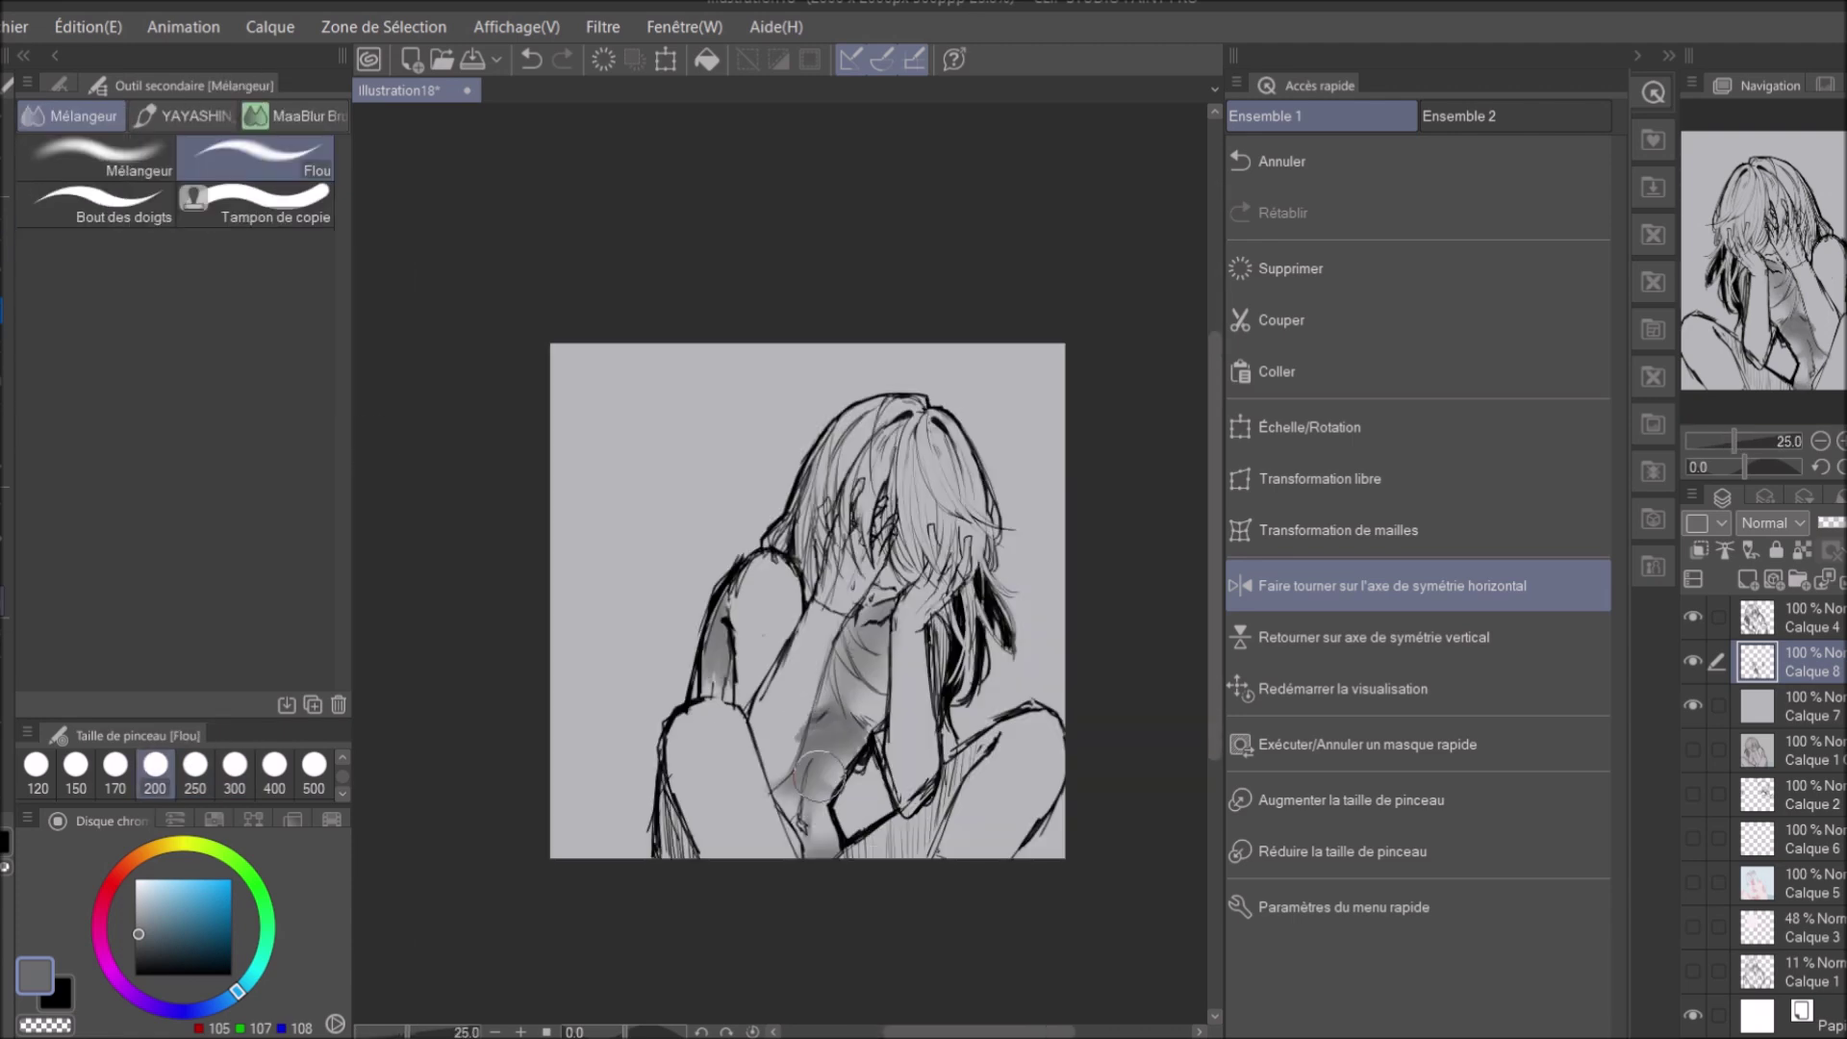
{"action": "key", "text": "h"}
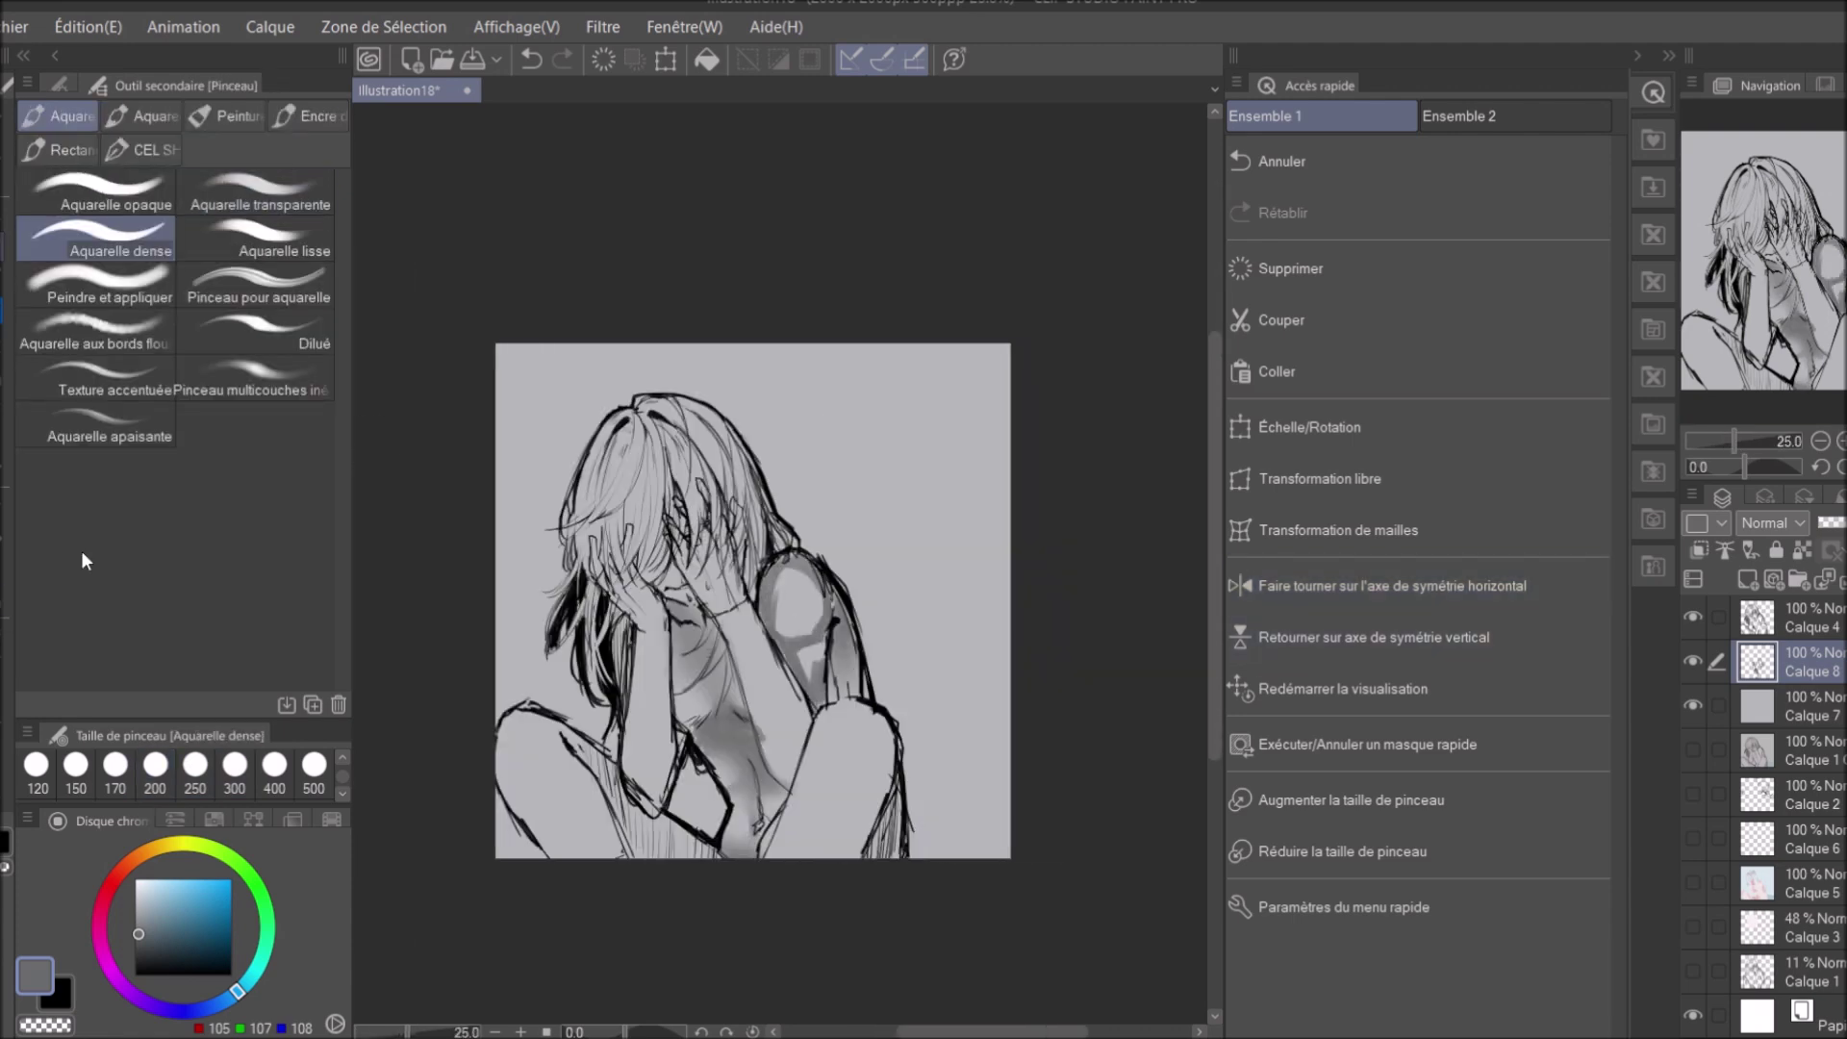
{"action": "key", "text": "j"}
Shade the forearms and both legs in grey with Aquarelle dense at size 100.
{"action": "key", "text": "h"}
{"action": "key", "text": "b"}
{"action": "mouse_move", "coordinate": [788, 692]}
{"action": "left_mouse_down"}
{"action": "mouse_move", "coordinate": [856, 563]}
{"action": "mouse_move", "coordinate": [914, 731]}
{"action": "left_mouse_up"}
{"action": "left_click_drag", "start_coordinate": [860, 852], "coordinate": [1046, 760]}
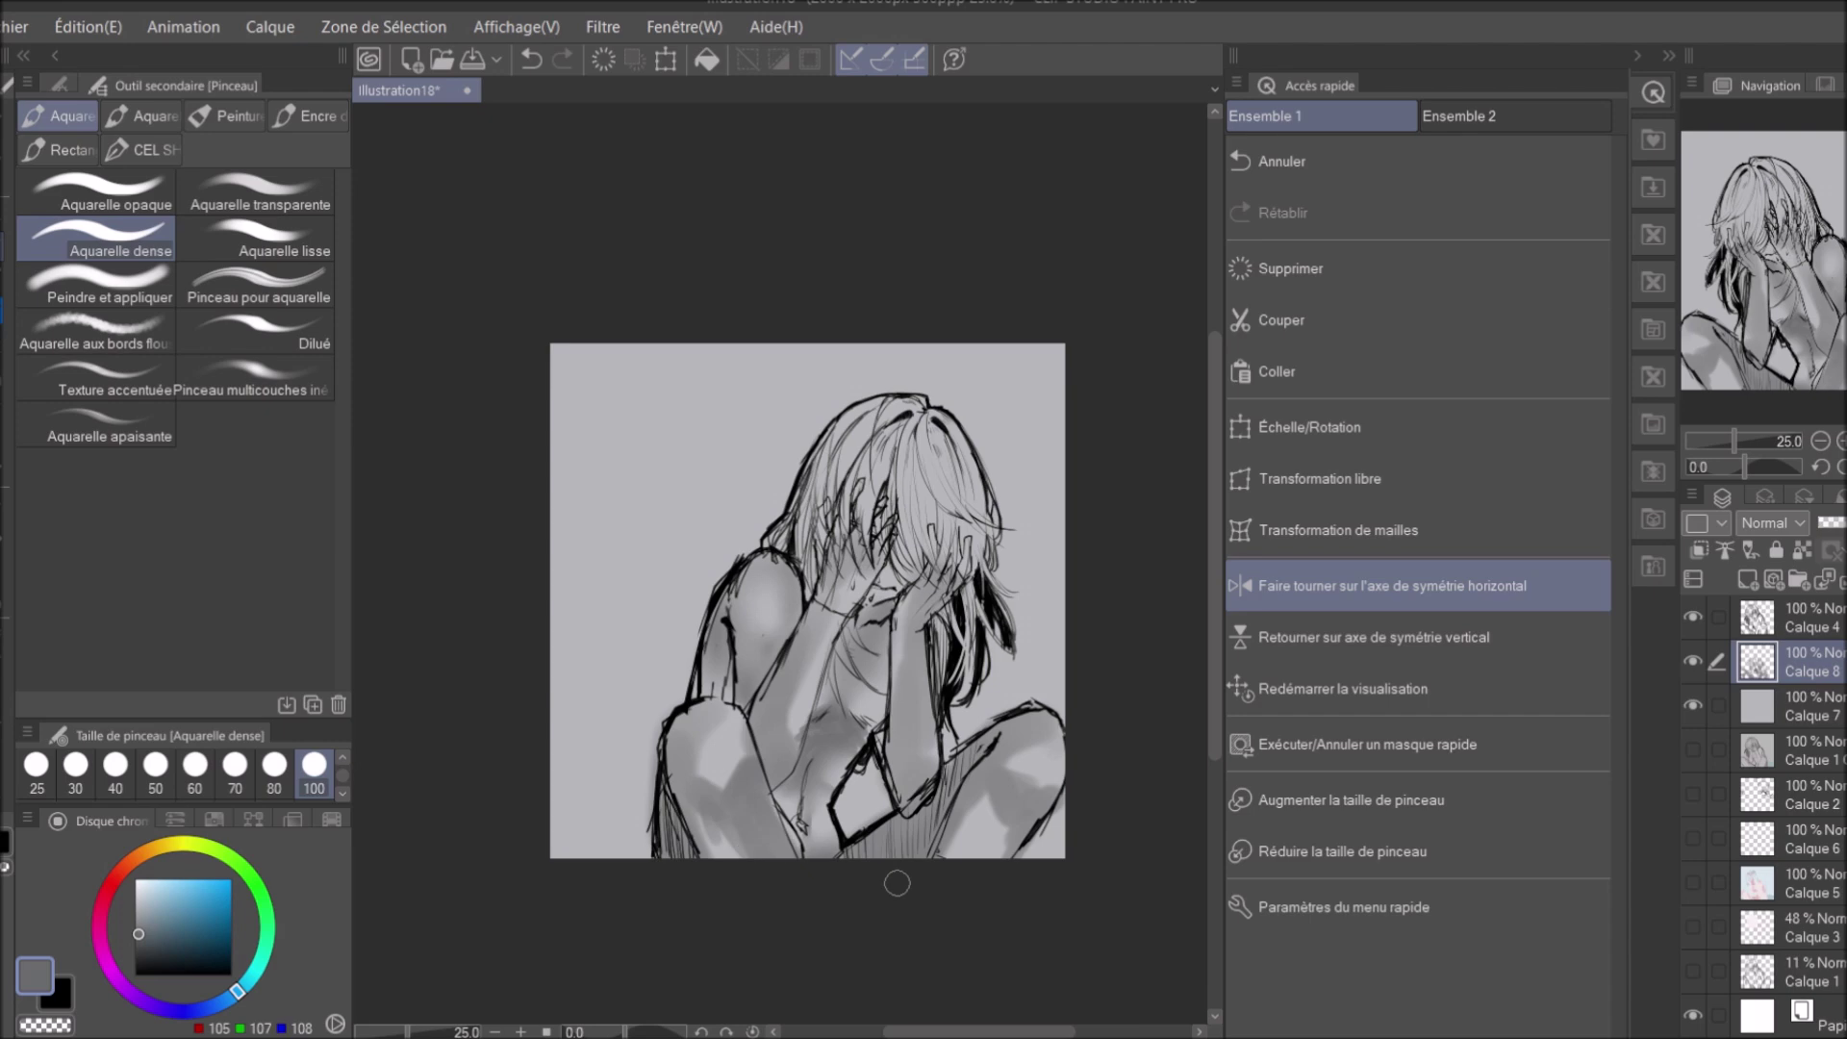
Try the halftone screen effect (trame) on the shading layer Calque 8.
{"action": "scroll", "coordinate": [896, 883], "scroll_direction": "up", "scroll_amount": 1}
{"action": "left_click", "coordinate": [1764, 496]}
{"action": "left_click", "coordinate": [1833, 546]}
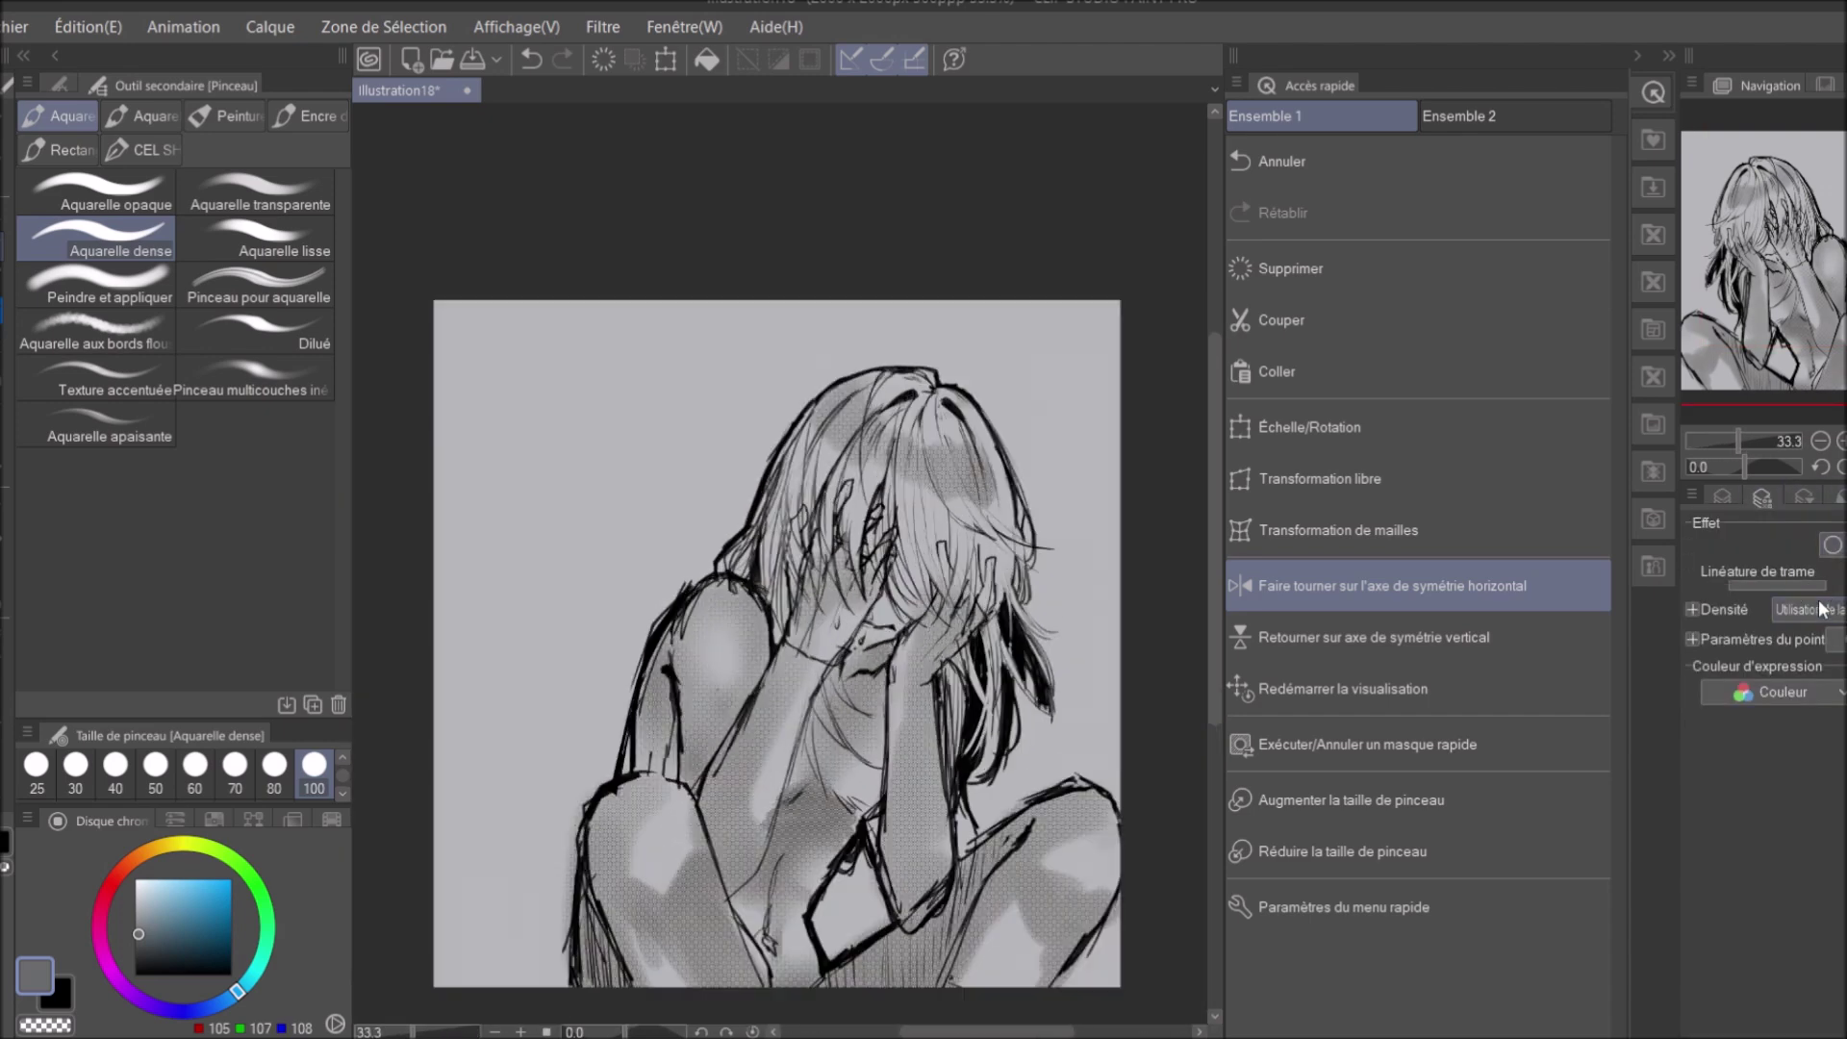
{"action": "left_click", "coordinate": [1721, 496]}
{"action": "key", "text": "ctrl+minus"}
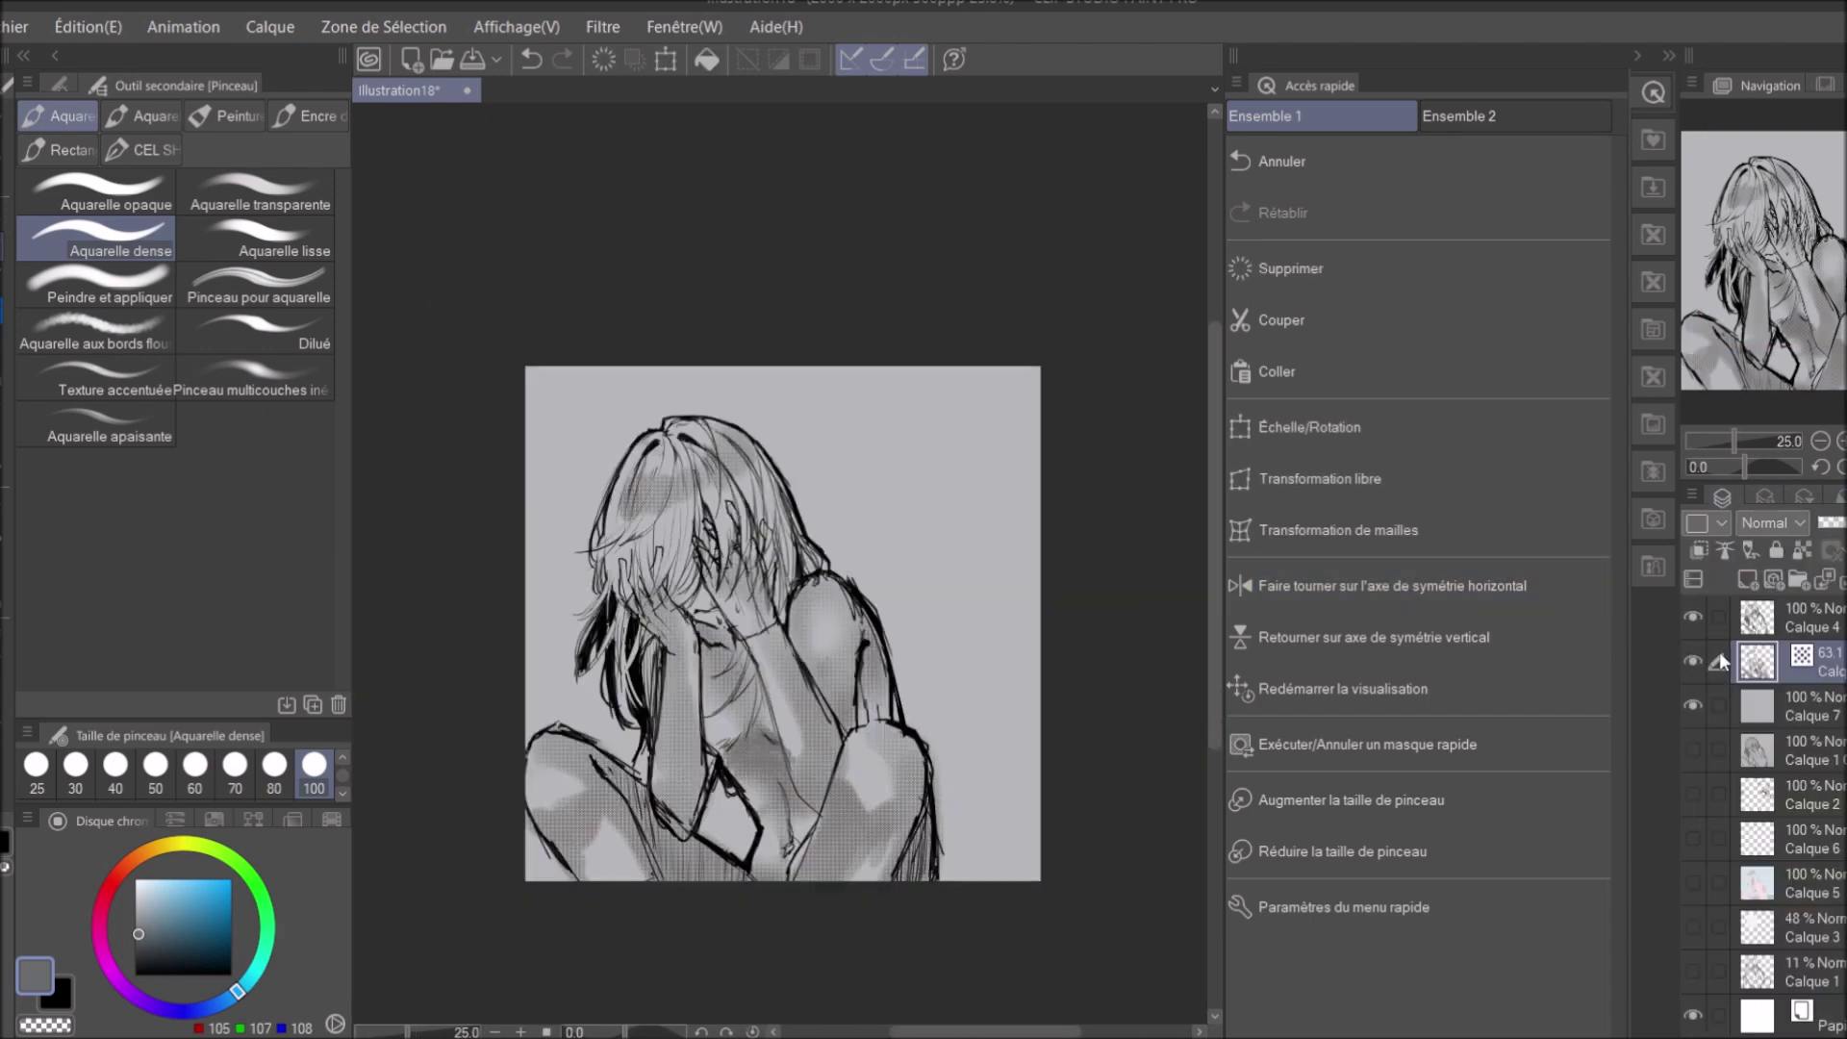
Try a flat grey floor area behind the figure and look for a decoration brush.
{"action": "left_click", "coordinate": [1395, 585]}
{"action": "key", "text": "b"}
{"action": "key", "text": "b"}
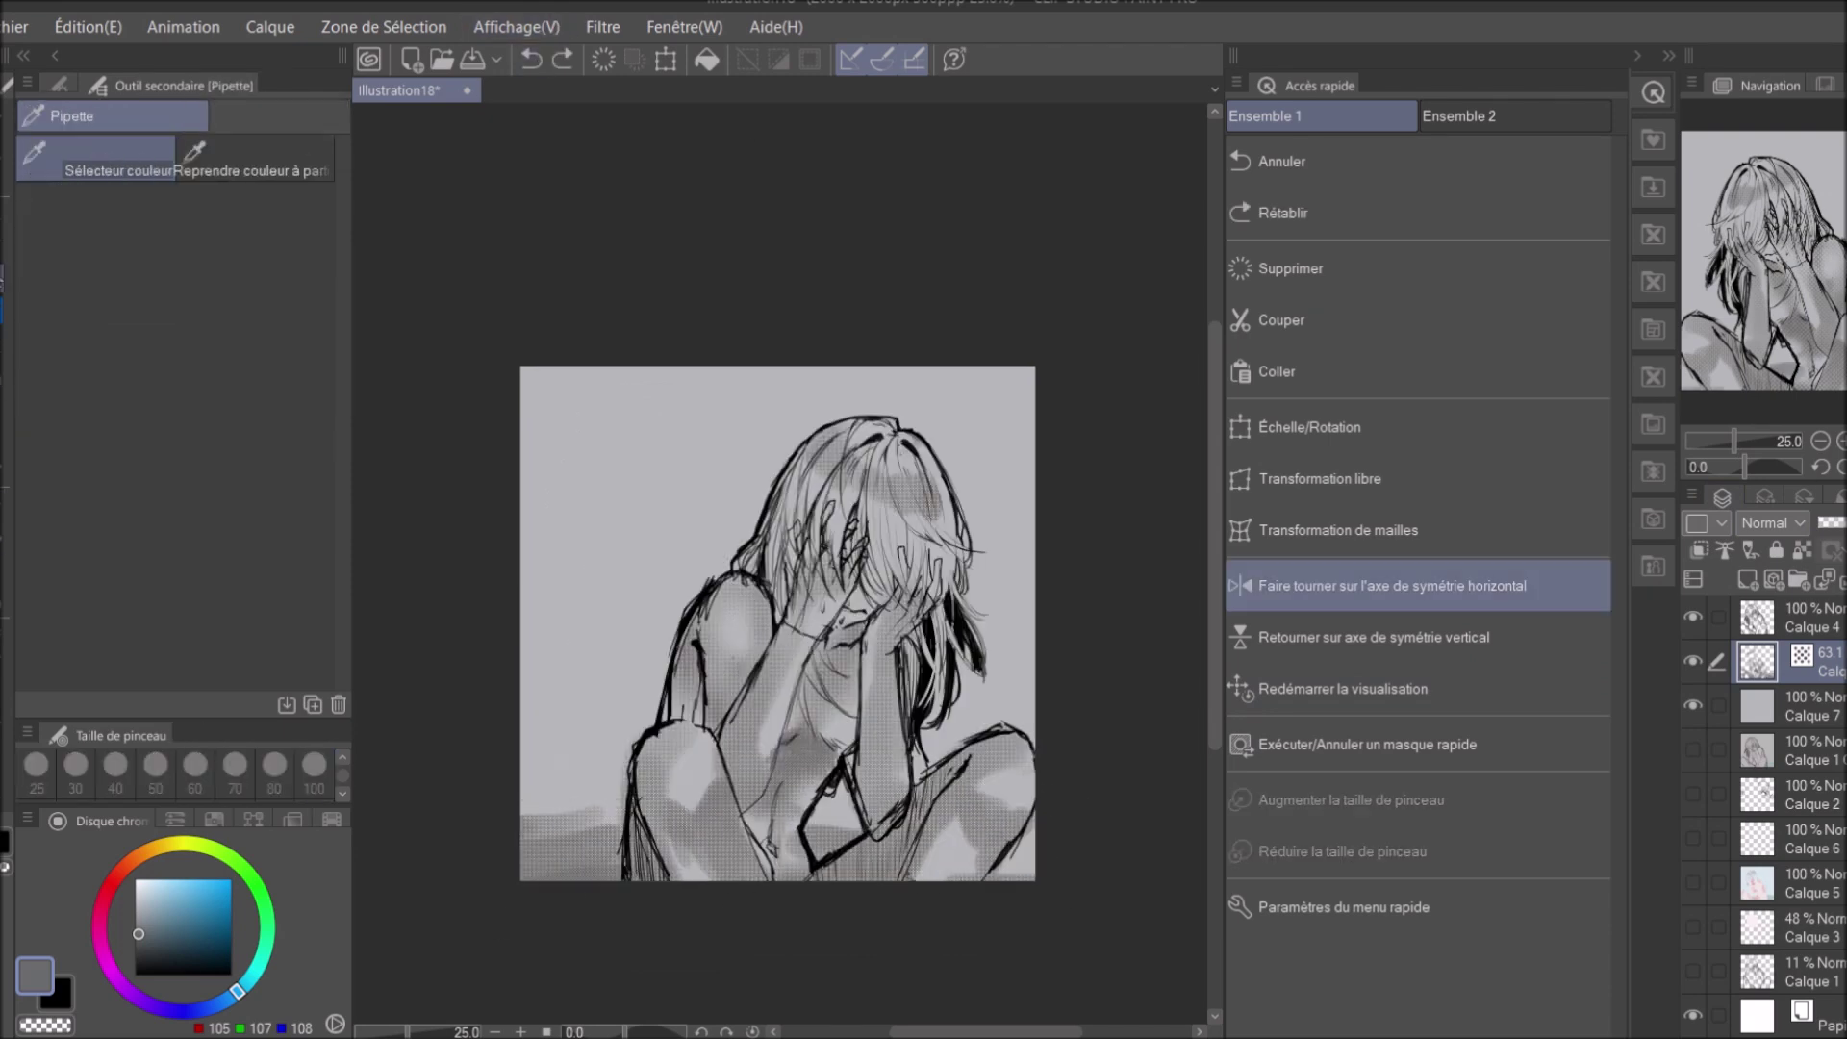
{"action": "left_click", "coordinate": [295, 123]}
{"action": "left_click", "coordinate": [58, 149]}
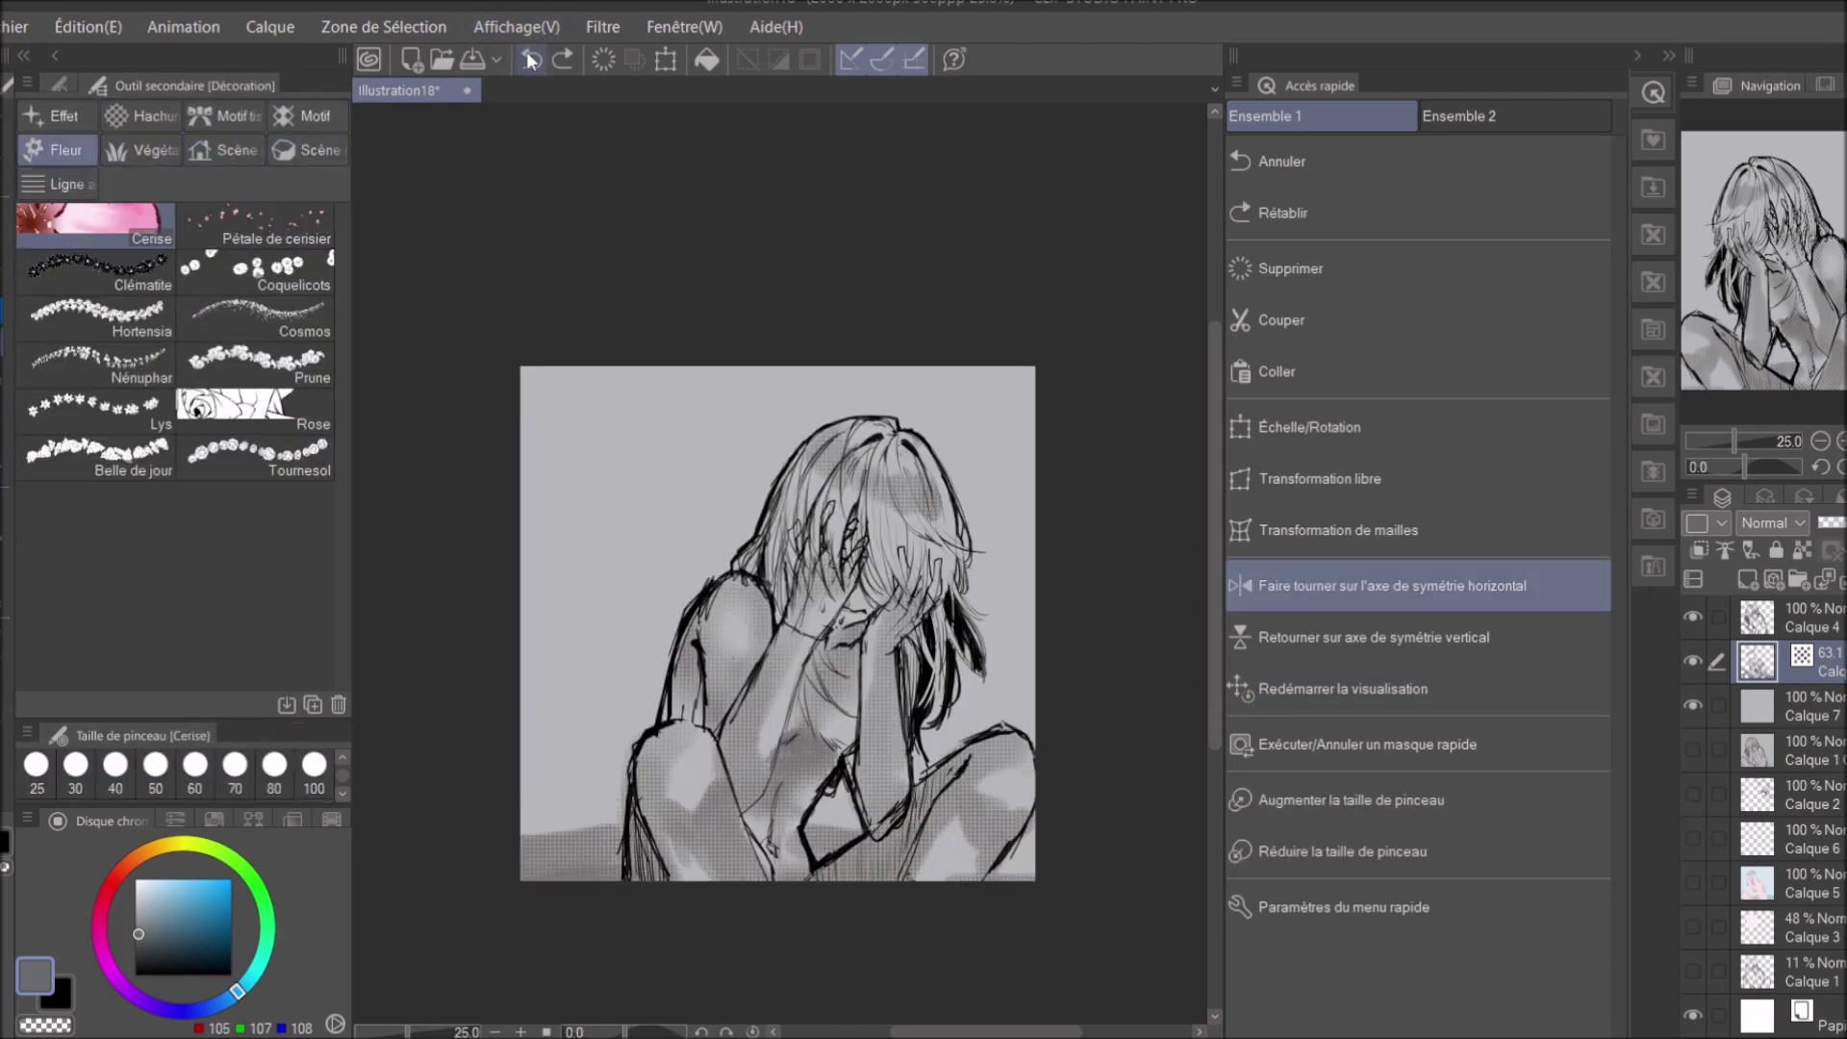
Remove the halftone screen effect from the shading layer Calque 8.
{"action": "left_click", "coordinate": [1764, 495]}
{"action": "left_click_drag", "start_coordinate": [1807, 587], "coordinate": [1839, 586]}
{"action": "left_click", "coordinate": [1722, 495]}
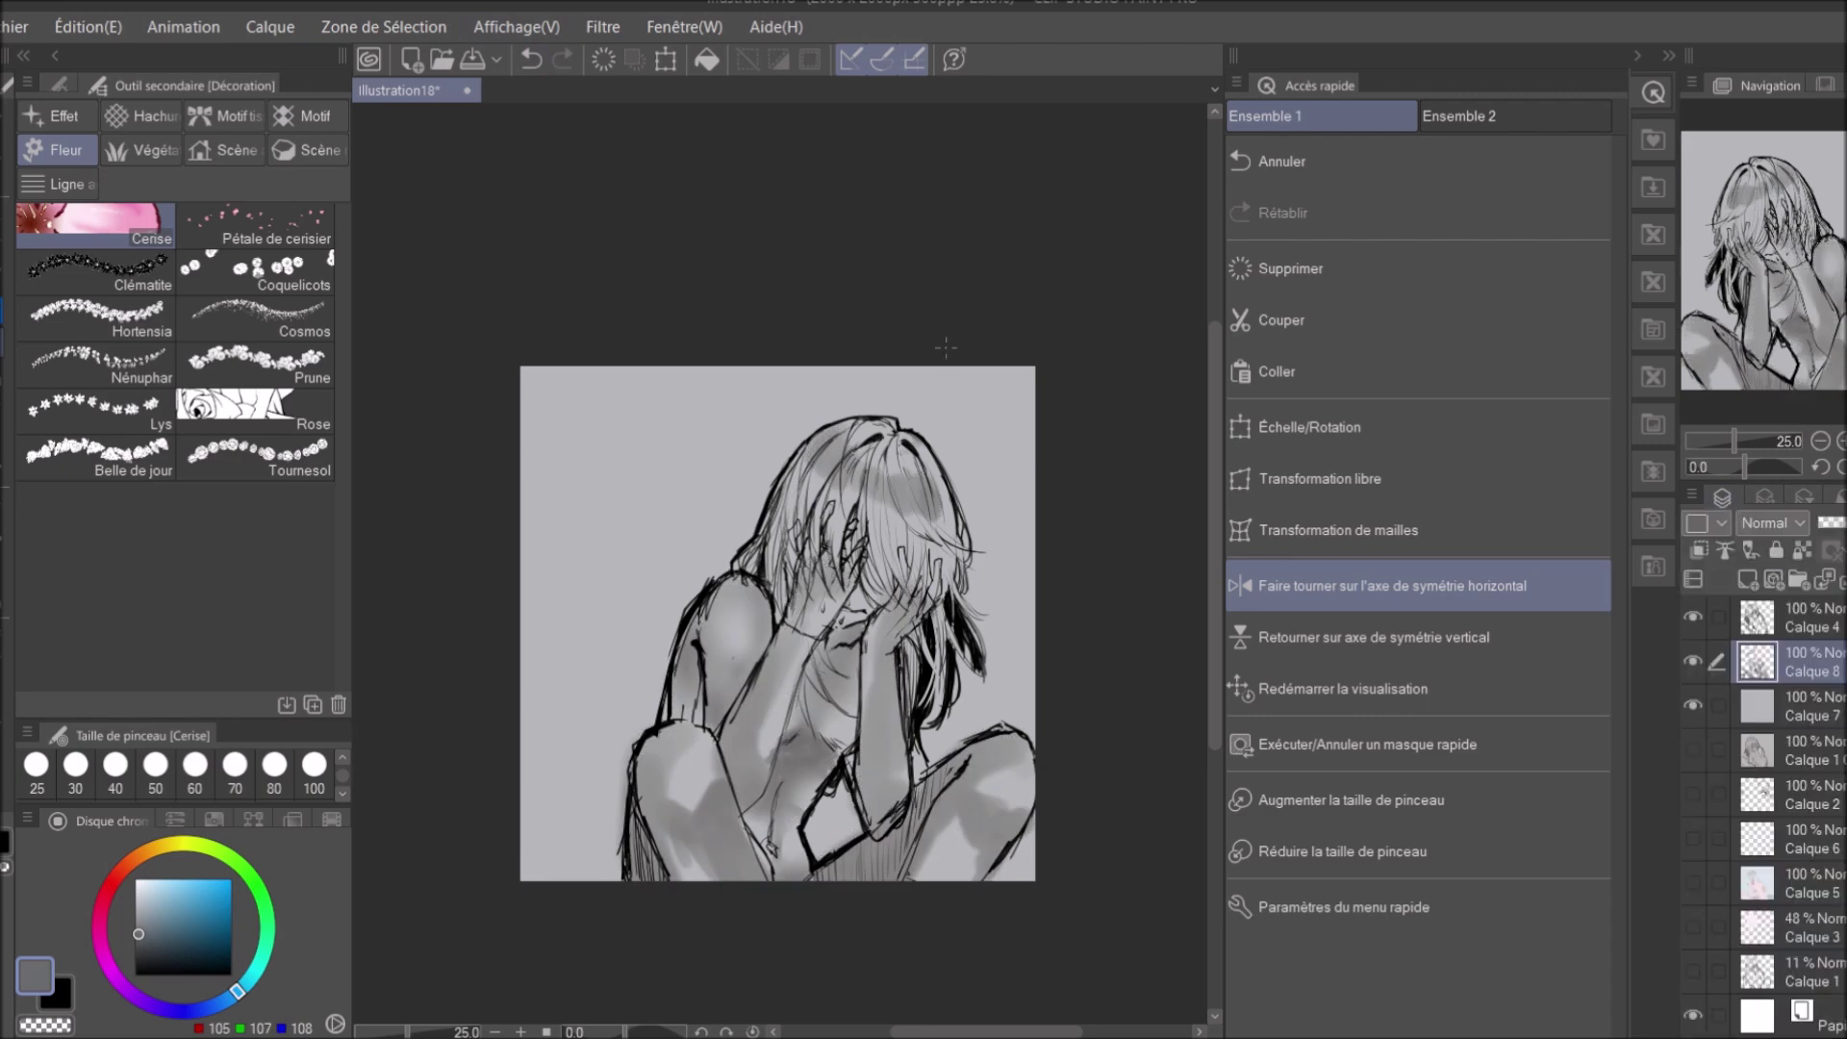
Try the Nuage de gaze, Hachures en x1 and Hachuré (pour grattage) hatching brushes in the background.
{"action": "left_click", "coordinate": [96, 187]}
{"action": "left_click", "coordinate": [313, 118]}
{"action": "left_click", "coordinate": [140, 116]}
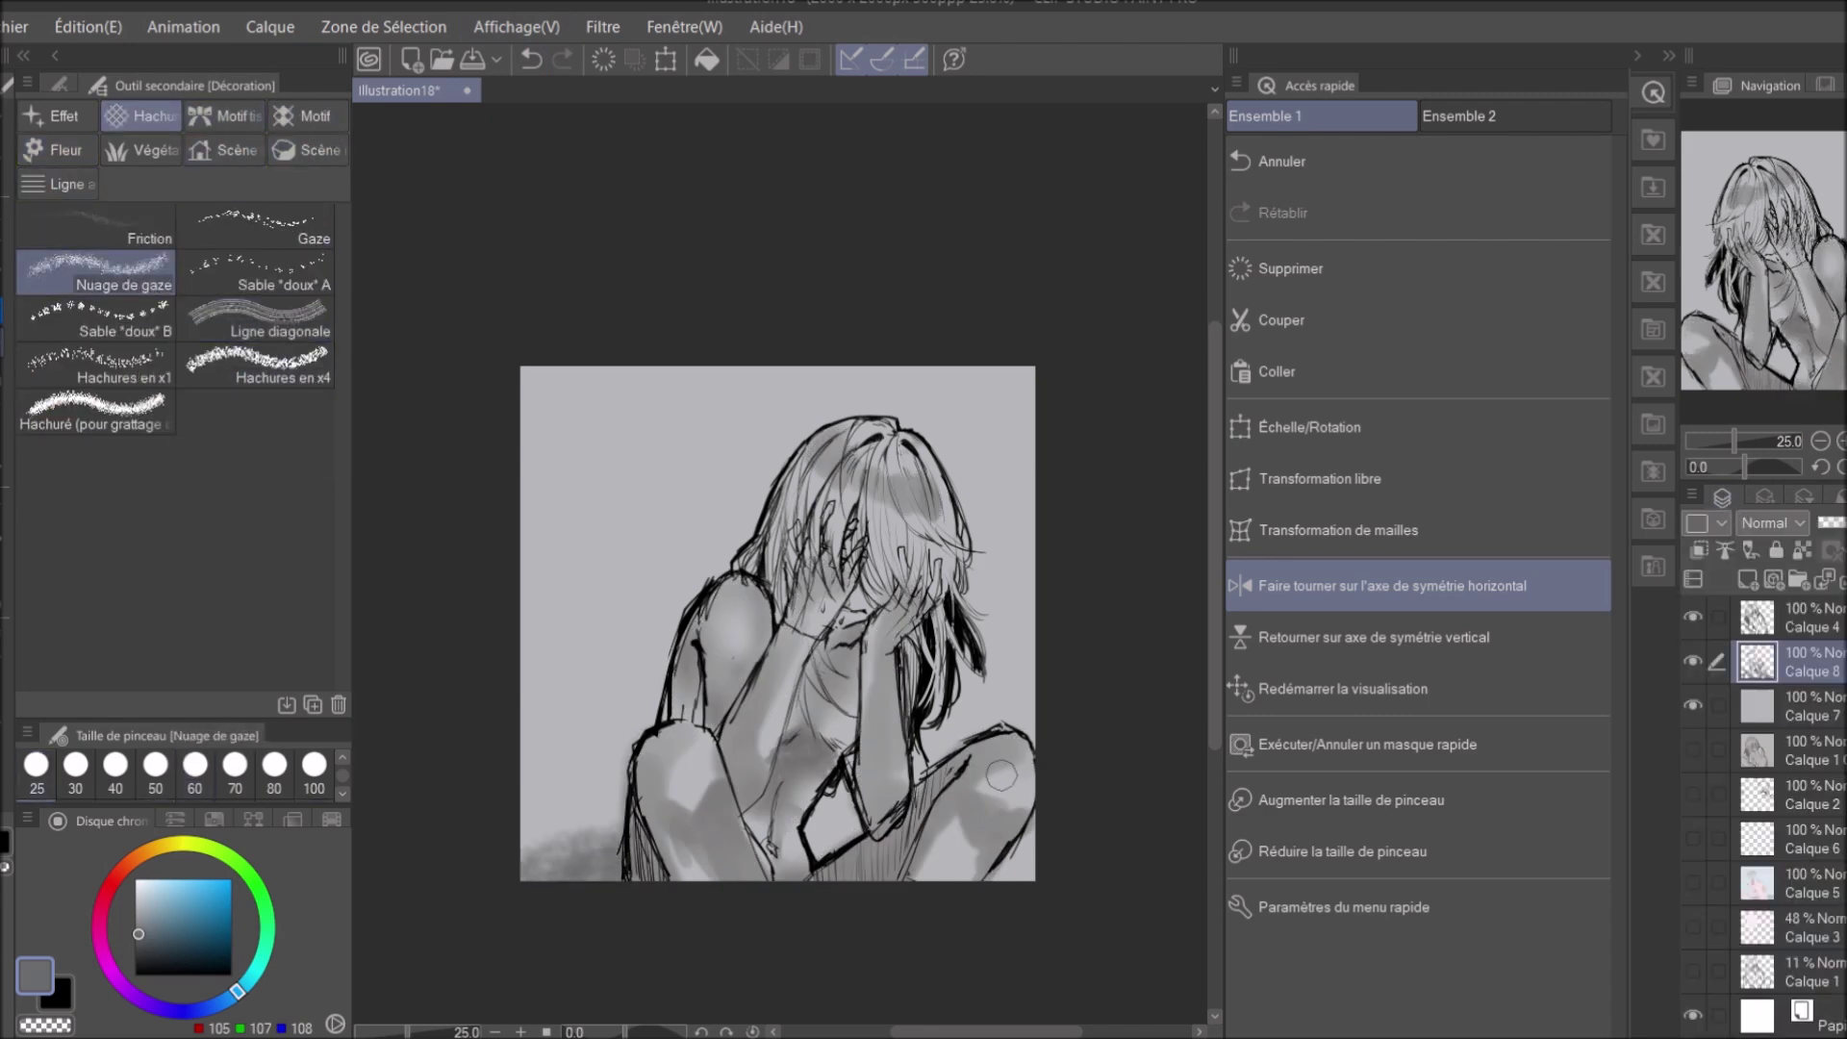
{"action": "left_click", "coordinate": [96, 364]}
{"action": "mouse_move", "coordinate": [539, 871]}
{"action": "left_mouse_down"}
{"action": "mouse_move", "coordinate": [606, 866]}
{"action": "mouse_move", "coordinate": [606, 884]}
{"action": "left_mouse_up"}
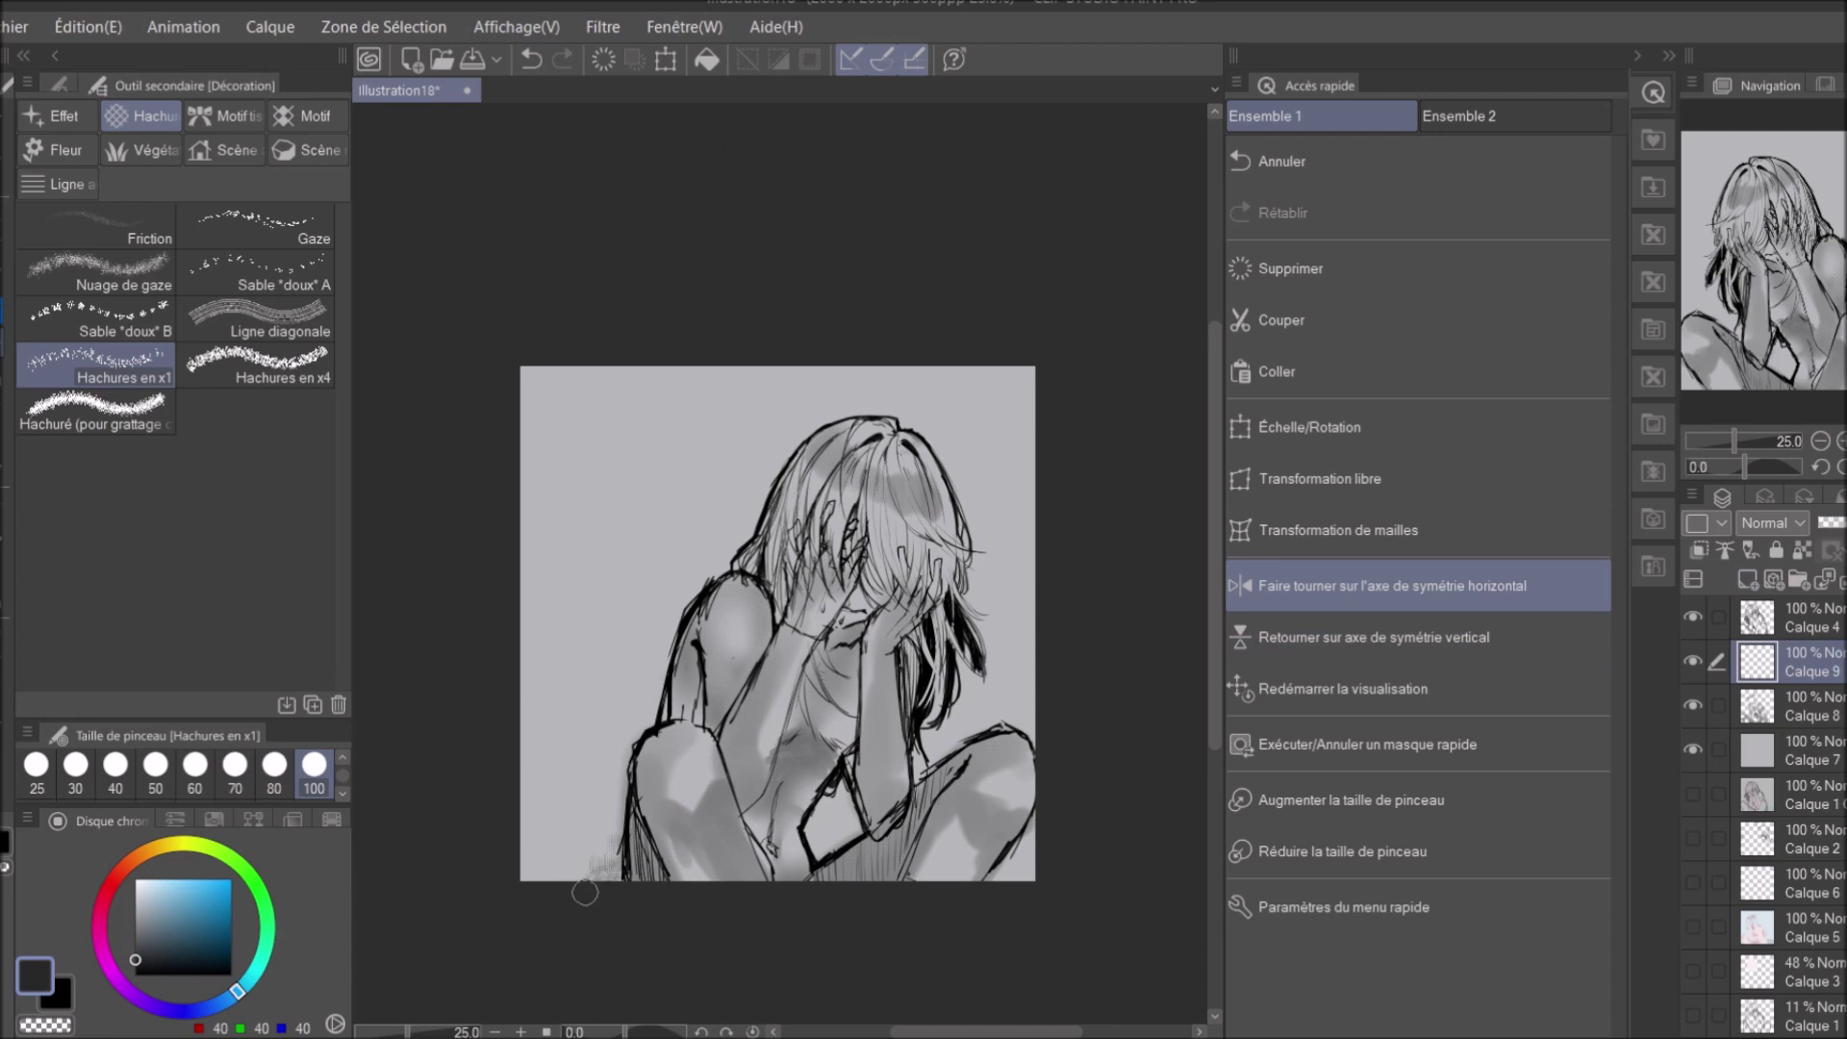
{"action": "key", "text": "ctrl+z"}
{"action": "left_click", "coordinate": [96, 412]}
{"action": "left_click_drag", "start_coordinate": [577, 519], "coordinate": [630, 436]}
{"action": "key", "text": "ctrl+z"}
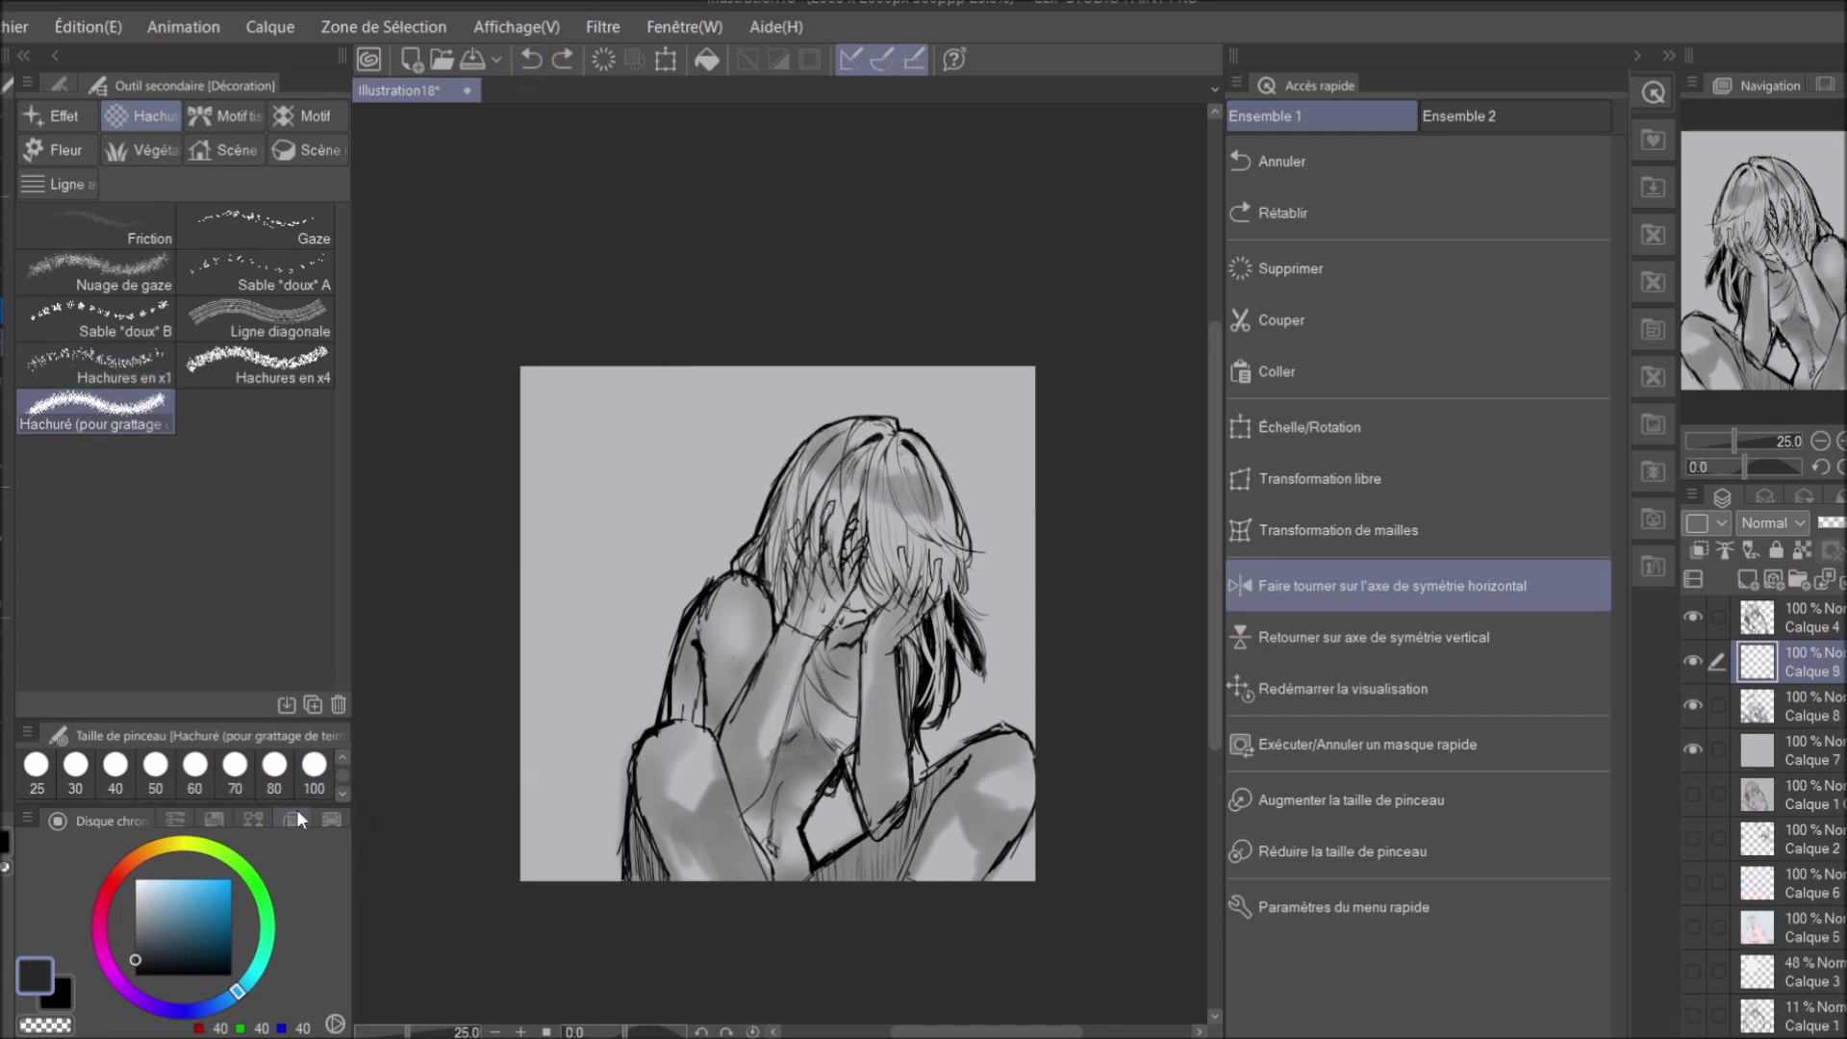
Brush Hachures en x4 hatching over the floor and across the legs on Calque 9.
{"action": "left_click", "coordinate": [255, 364]}
{"action": "left_click_drag", "start_coordinate": [529, 847], "coordinate": [625, 865]}
{"action": "left_click_drag", "start_coordinate": [798, 827], "coordinate": [1025, 751]}
Try a halftone effect on Calque 9 and fill the area around the hatching with dark grey (RGB 40, 40, 40).
{"action": "left_click", "coordinate": [1763, 496]}
{"action": "key", "text": "g"}
{"action": "left_click", "coordinate": [619, 645]}
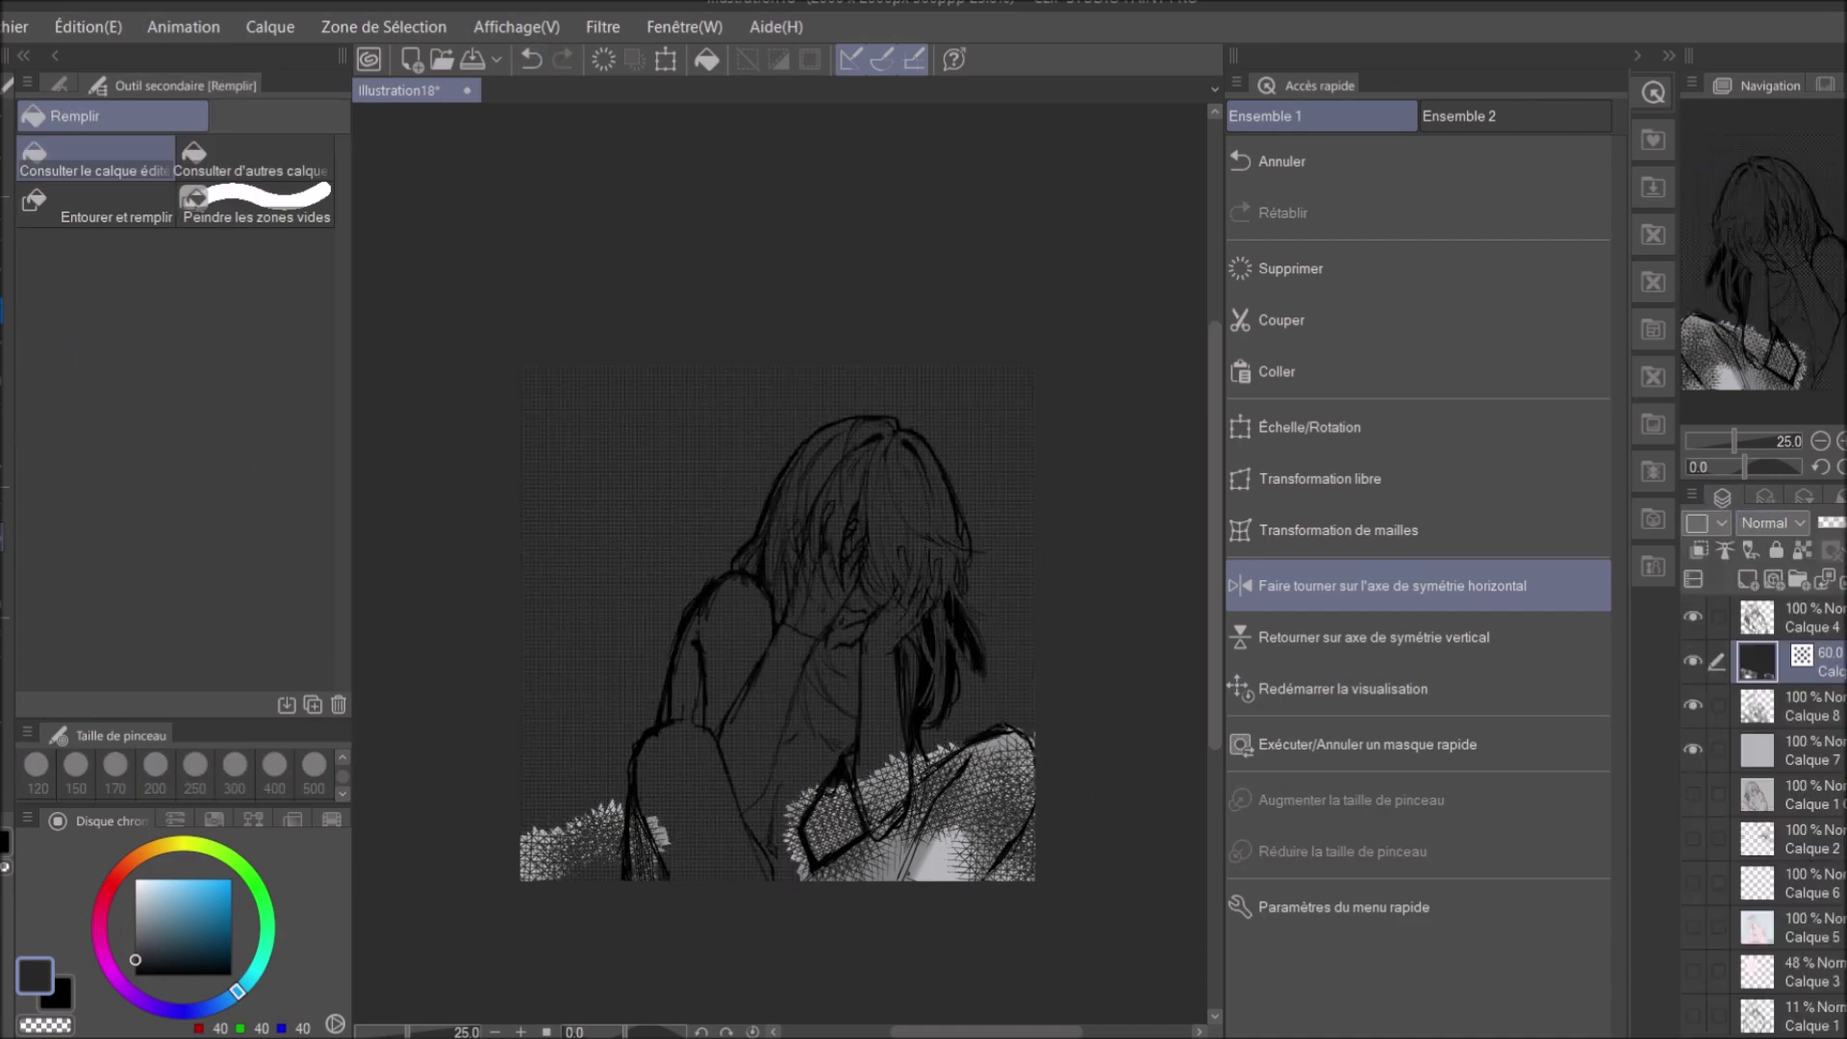
{"action": "key", "text": "ctrl+z"}
Toggle the halftone effect on the dark fill layer beneath the grey shading.
{"action": "left_click", "coordinate": [1762, 496]}
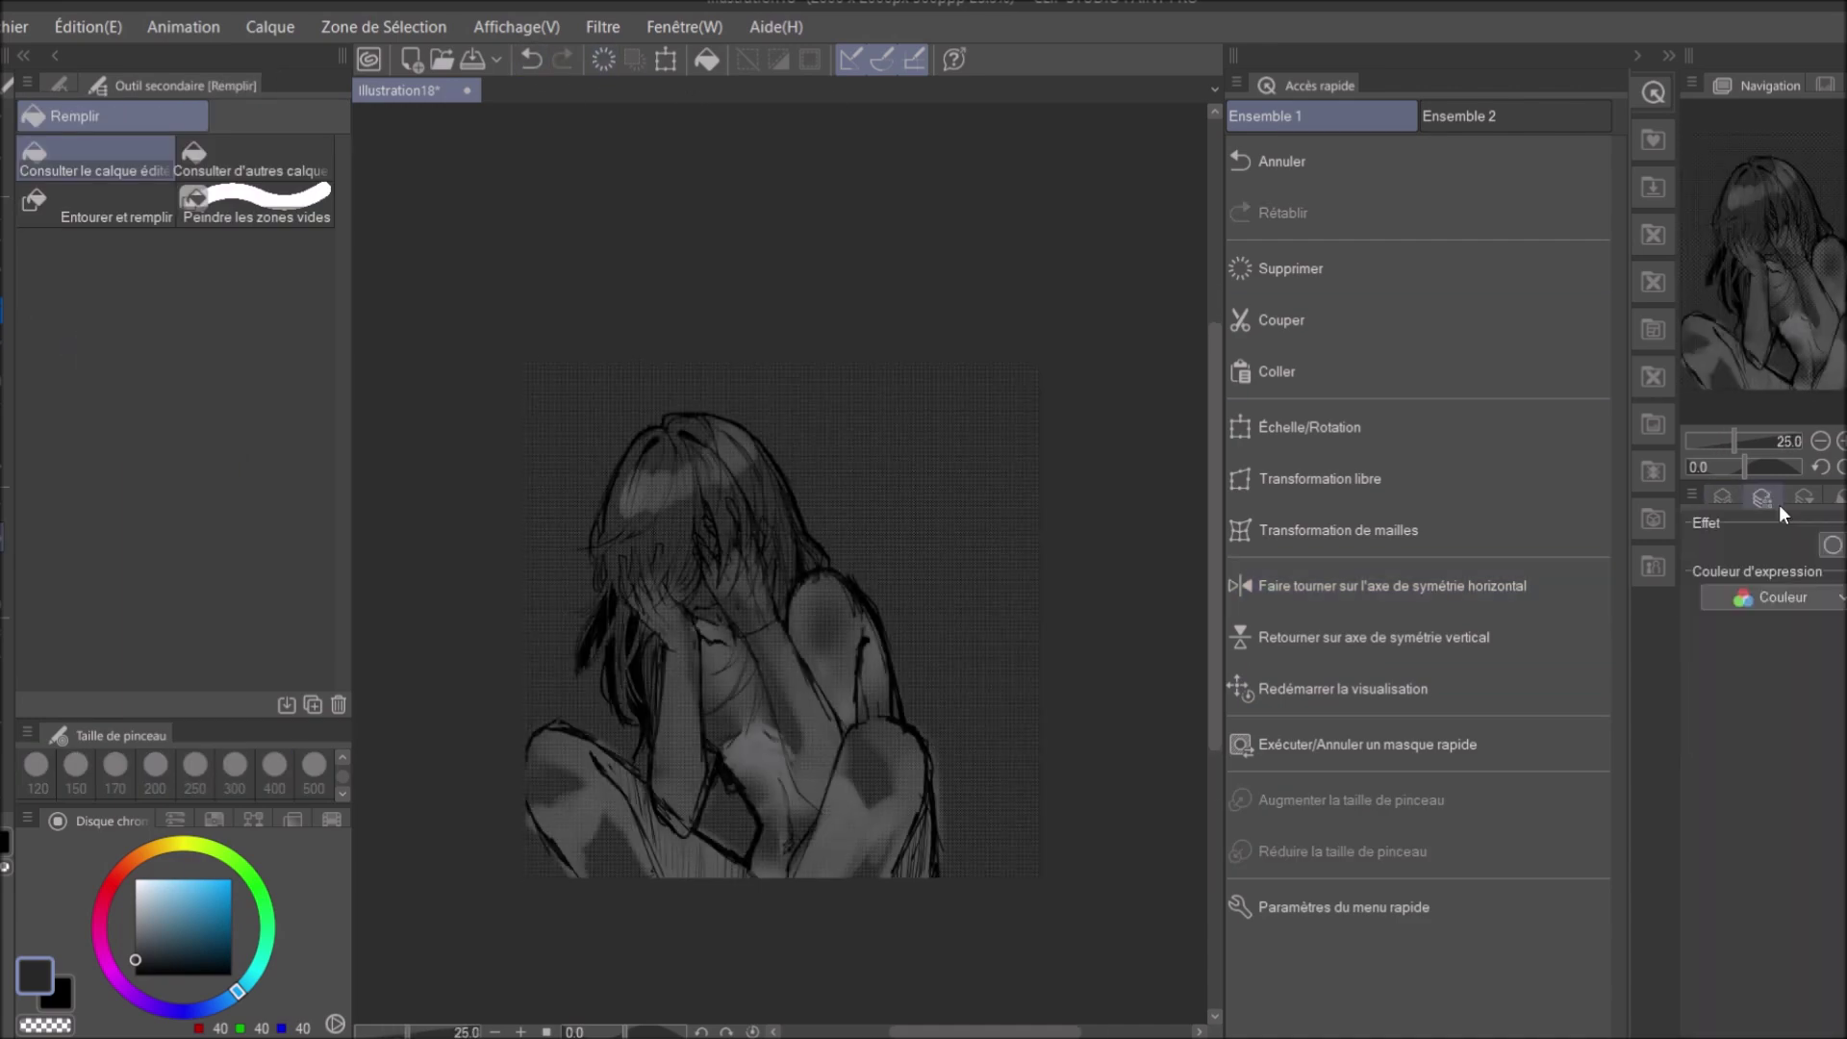
{"action": "left_click", "coordinate": [1832, 544]}
{"action": "key", "text": "h"}
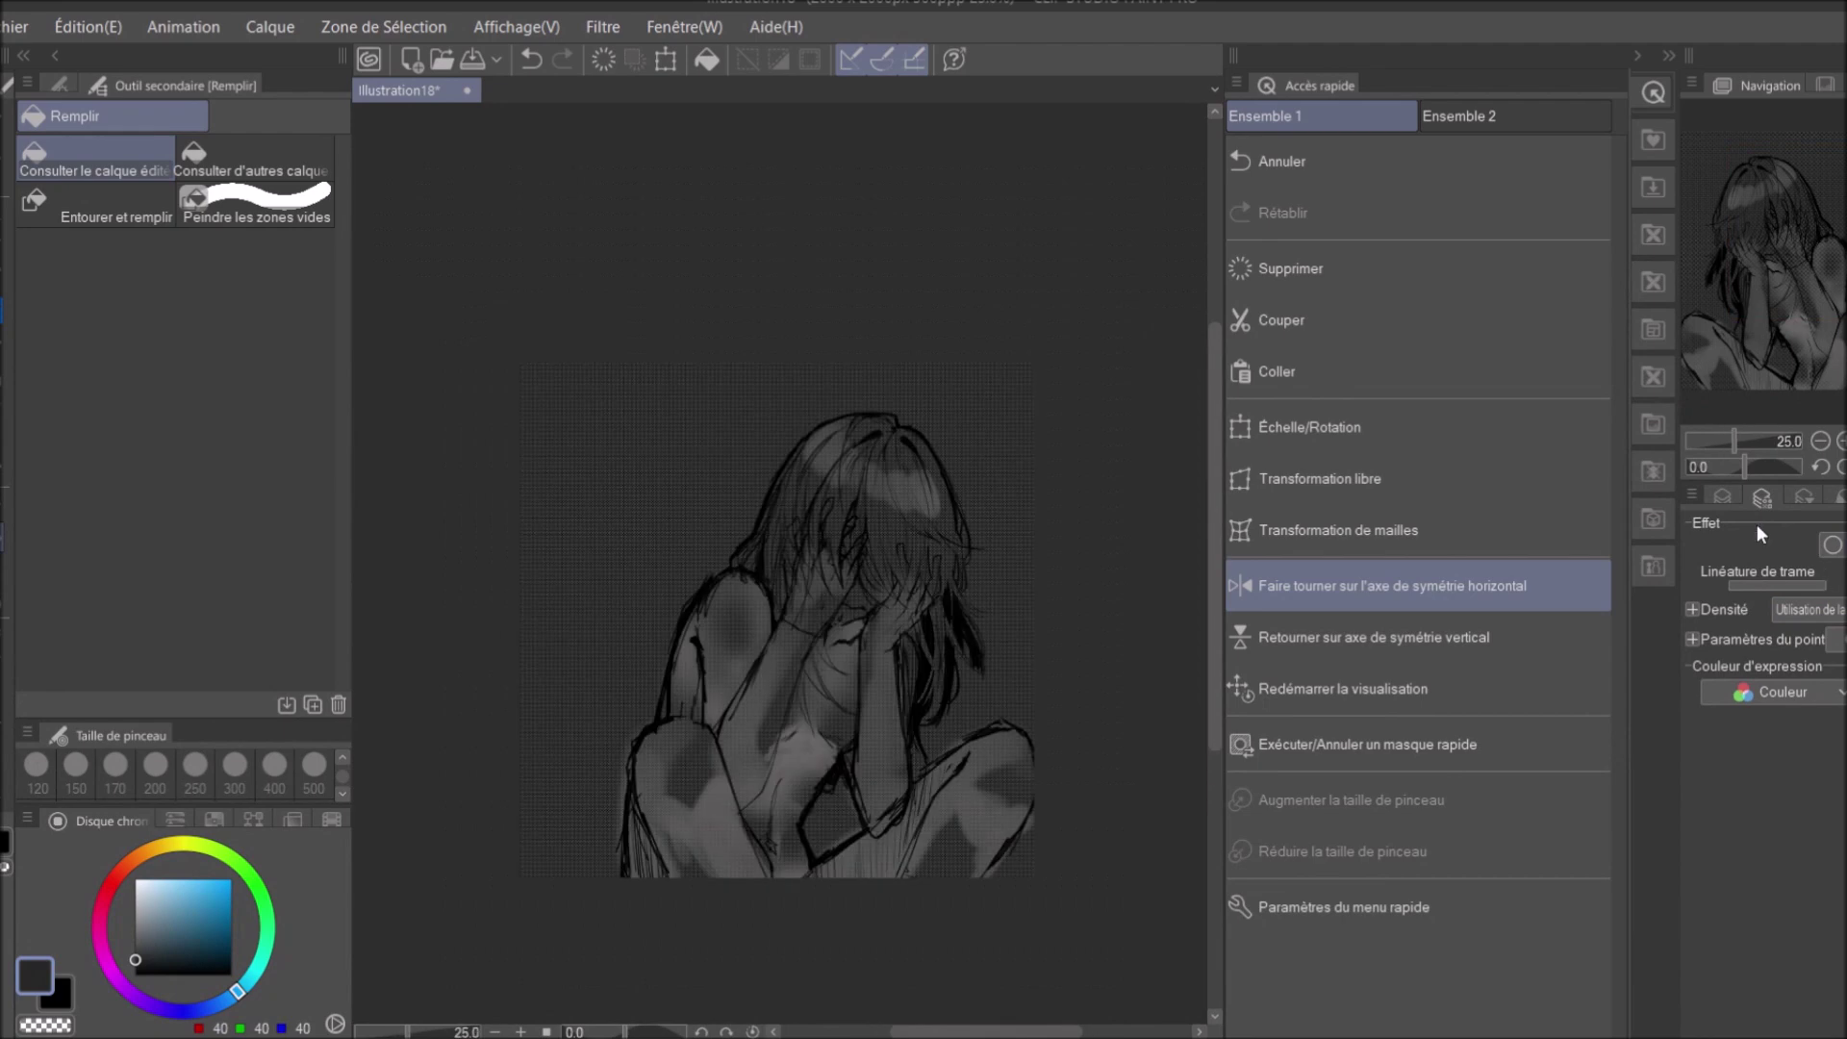
Touch up the shading around the hair and hands with Aquarelle dense at size 20 in dark grey (RGB 68, 69, 69).
{"action": "key", "text": "b"}
{"action": "scroll", "coordinate": [769, 615], "scroll_direction": "up", "scroll_amount": 2}
{"action": "scroll", "coordinate": [769, 616], "scroll_direction": "down", "scroll_amount": 1}
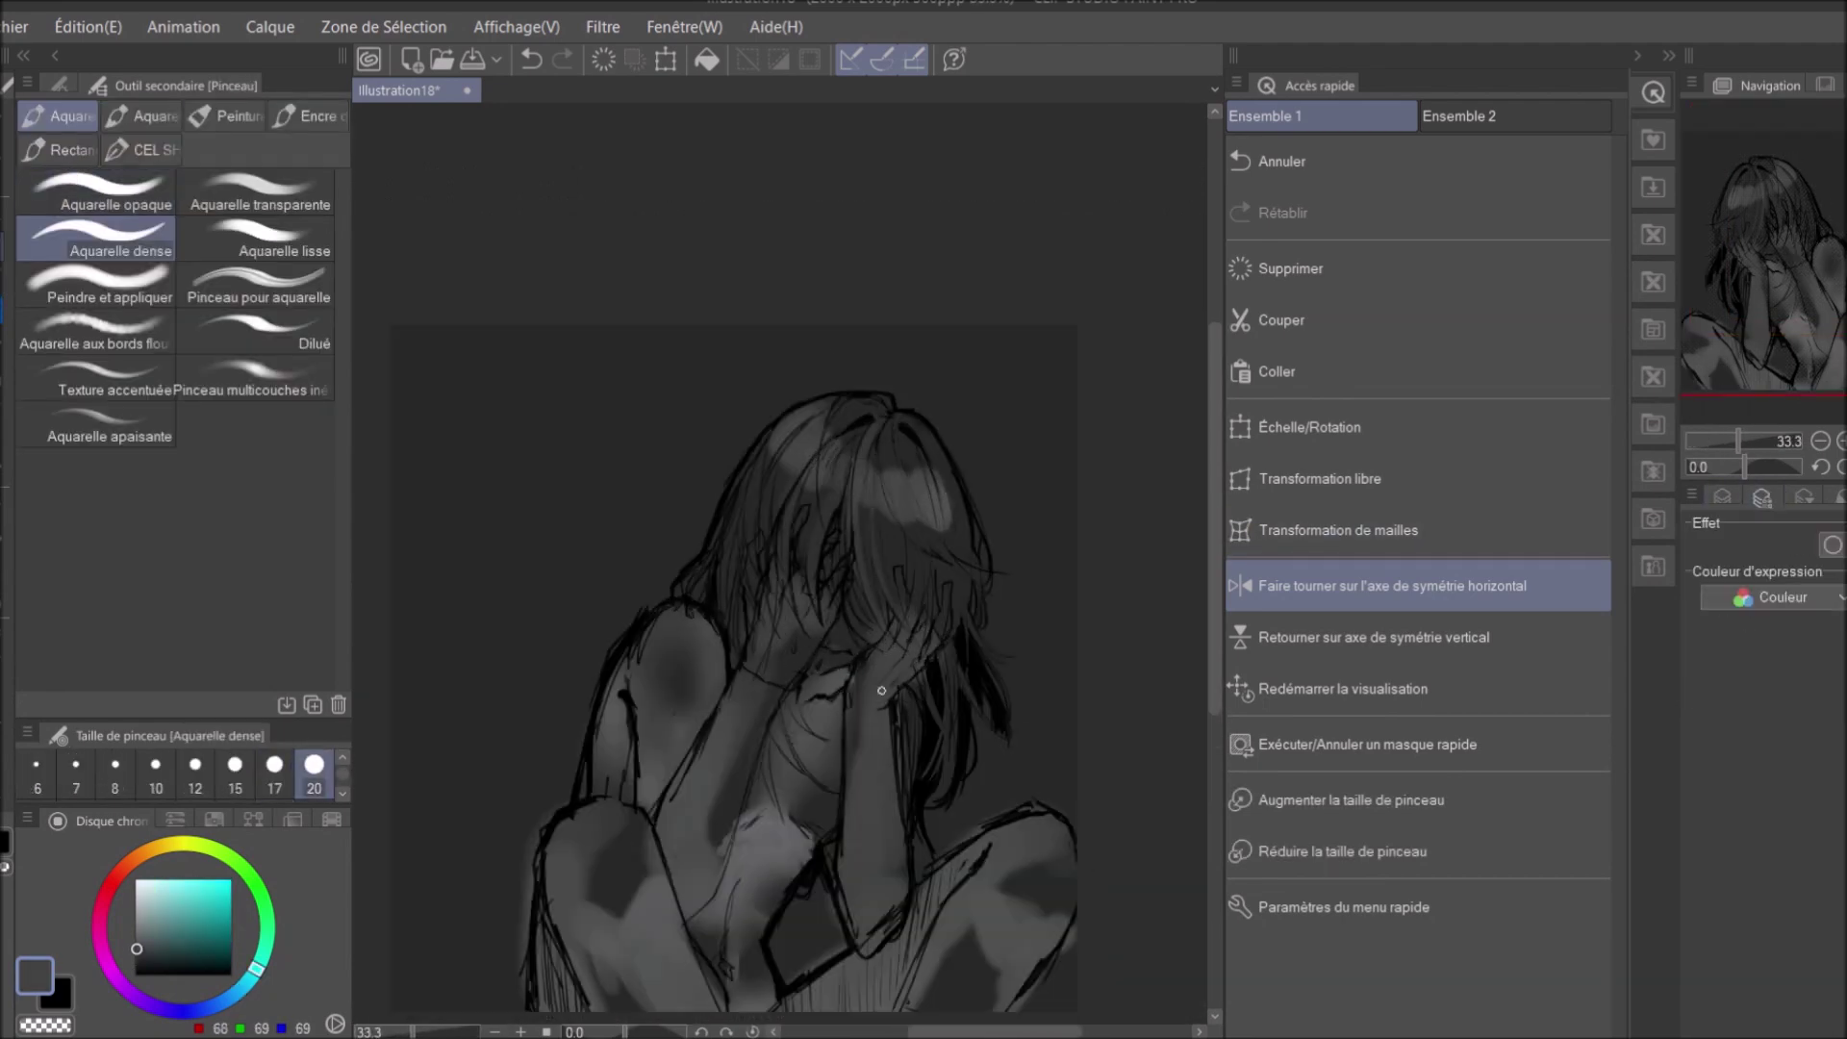
{"action": "scroll", "coordinate": [902, 419], "scroll_direction": "down", "scroll_amount": 3}
{"action": "scroll", "coordinate": [902, 420], "scroll_direction": "up", "scroll_amount": 4}
{"action": "scroll", "coordinate": [902, 419], "scroll_direction": "down", "scroll_amount": 3}
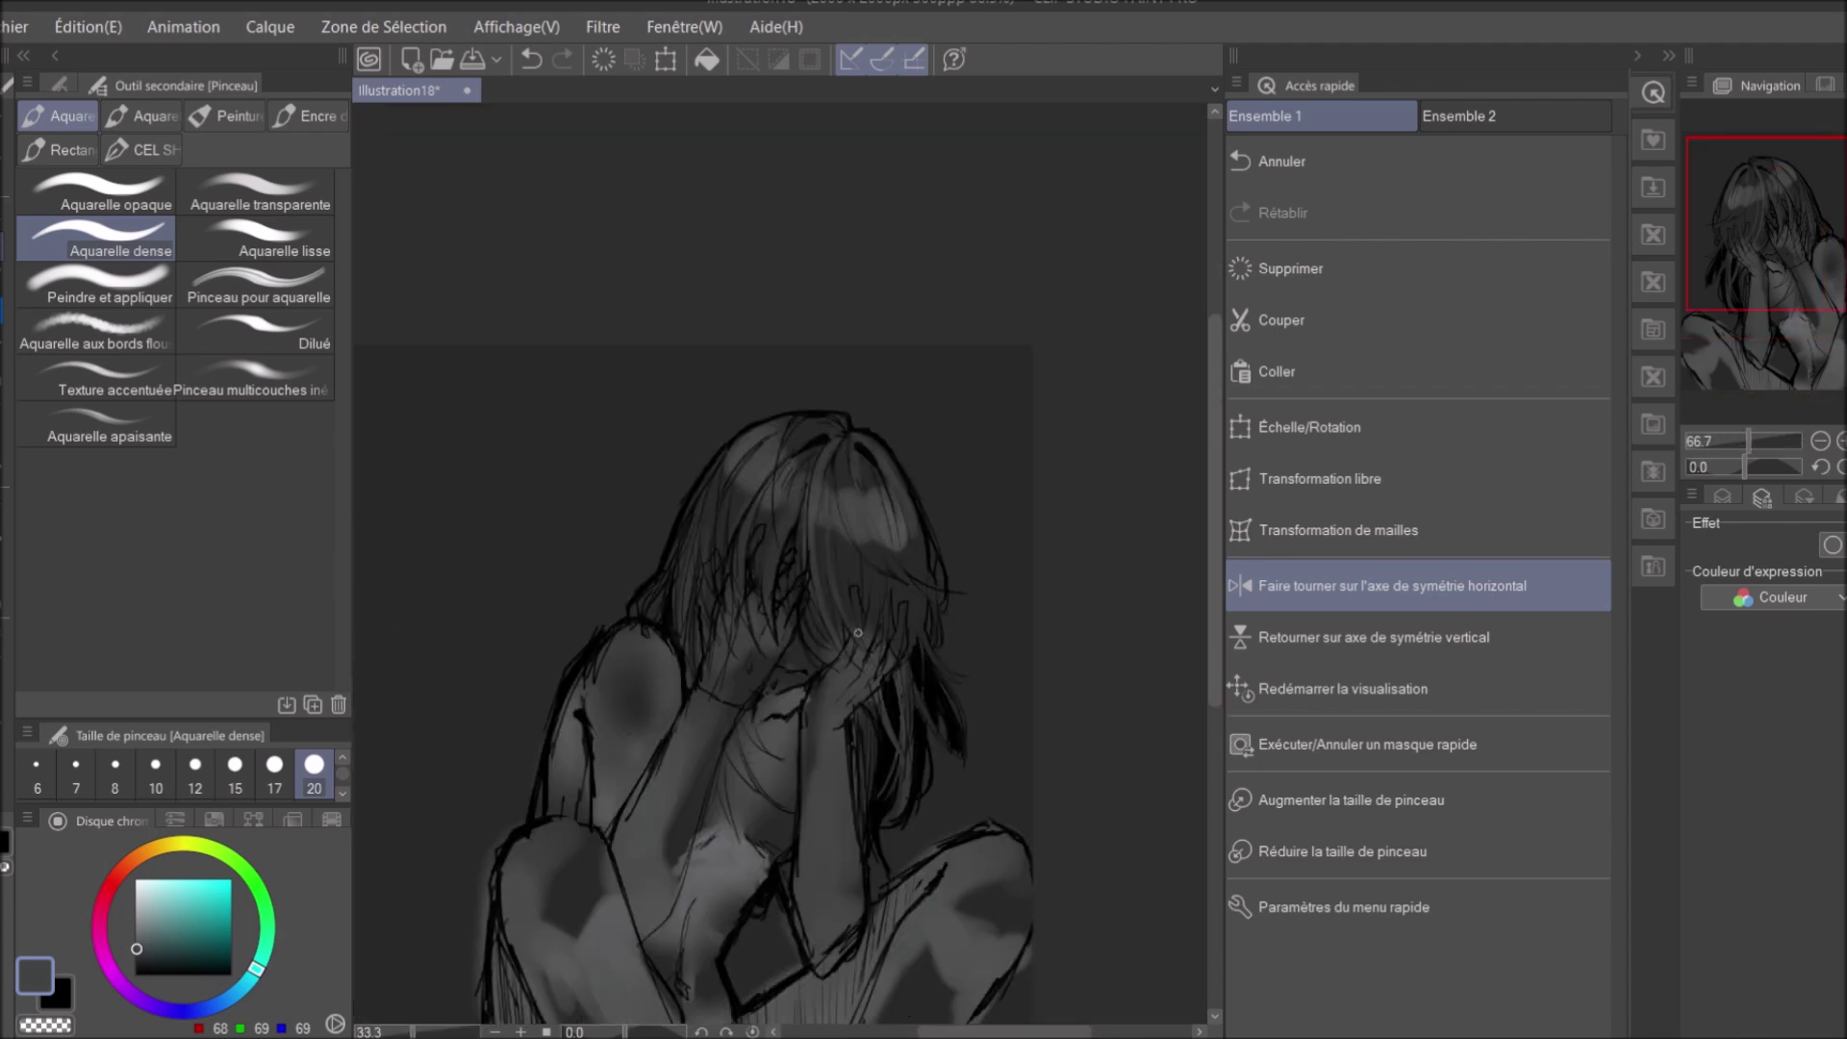
{"action": "key", "text": "h"}
Hide the shading layer Calque 8, leaving the plain dark fill under the line art.
{"action": "left_click", "coordinate": [1722, 497]}
{"action": "left_click", "coordinate": [1693, 662]}
{"action": "left_click", "coordinate": [1693, 661]}
{"action": "left_click", "coordinate": [1693, 662]}
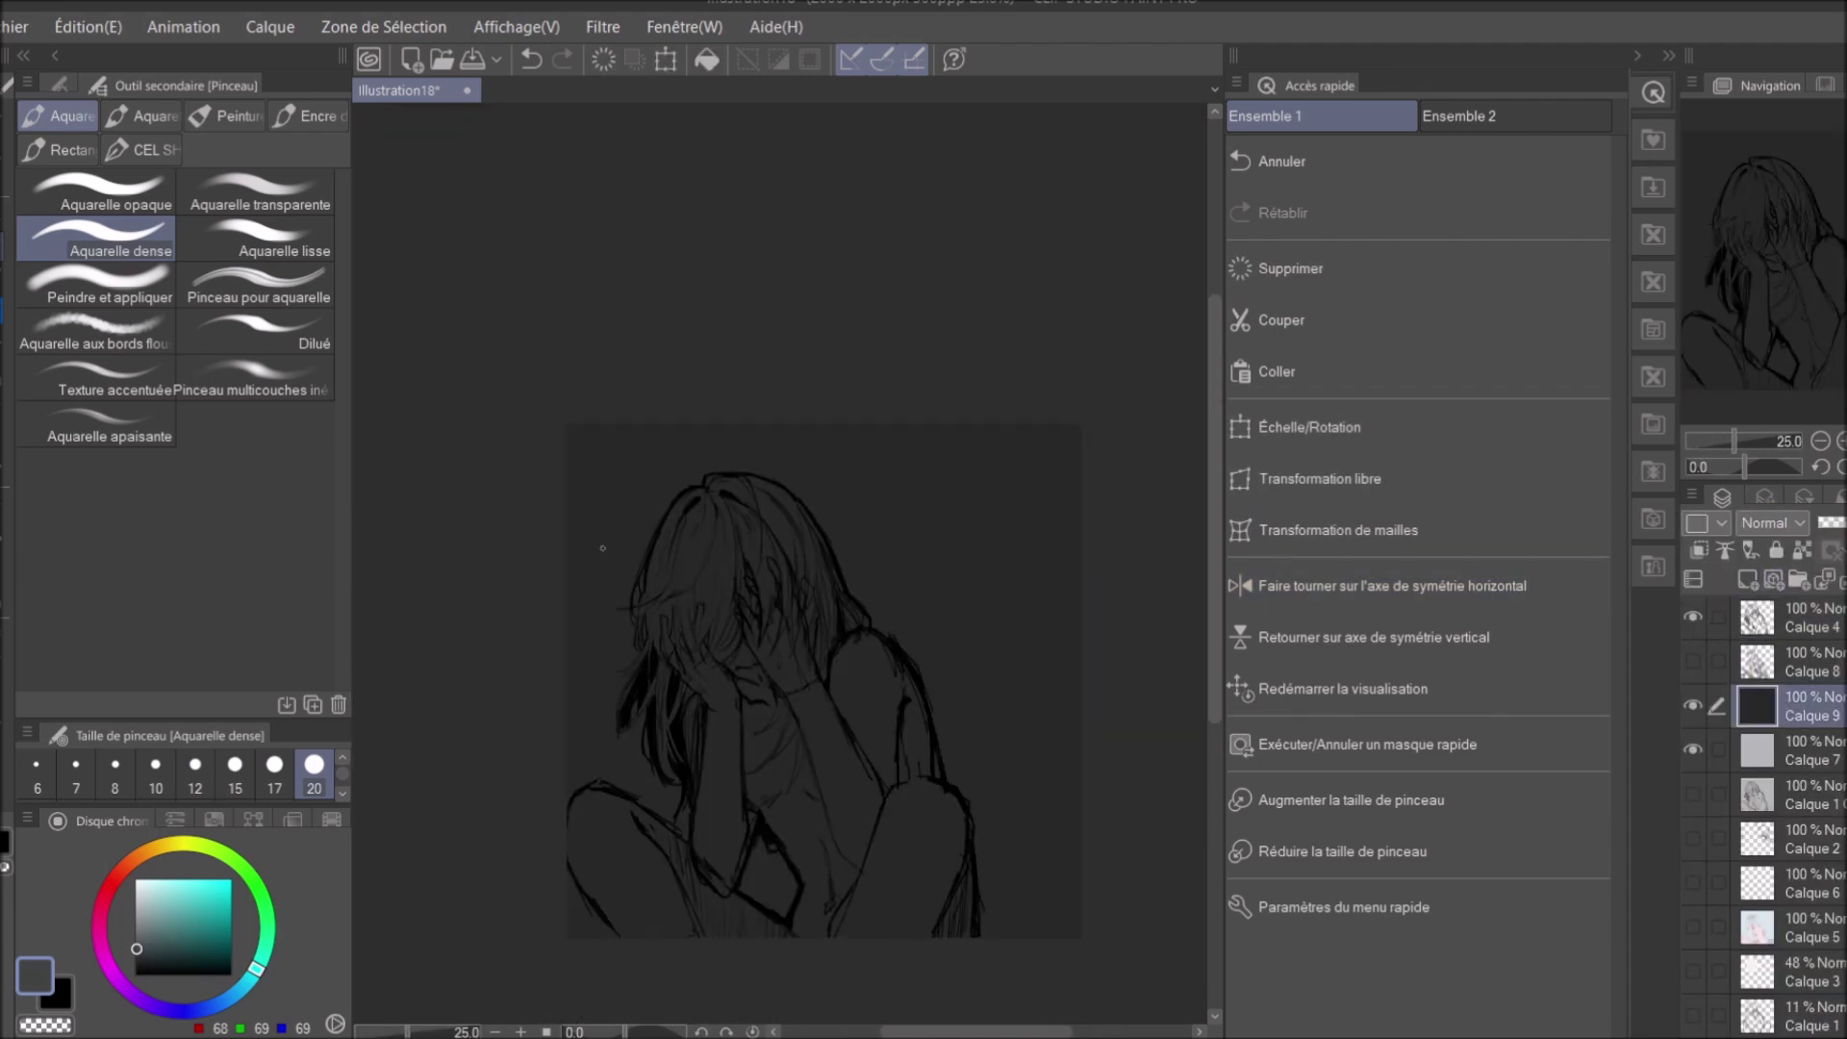
Auto-select the background around the figure from the visible layers and delete it from the dark fill layer Calque 9.
{"action": "key", "text": "w"}
{"action": "left_click", "coordinate": [933, 579]}
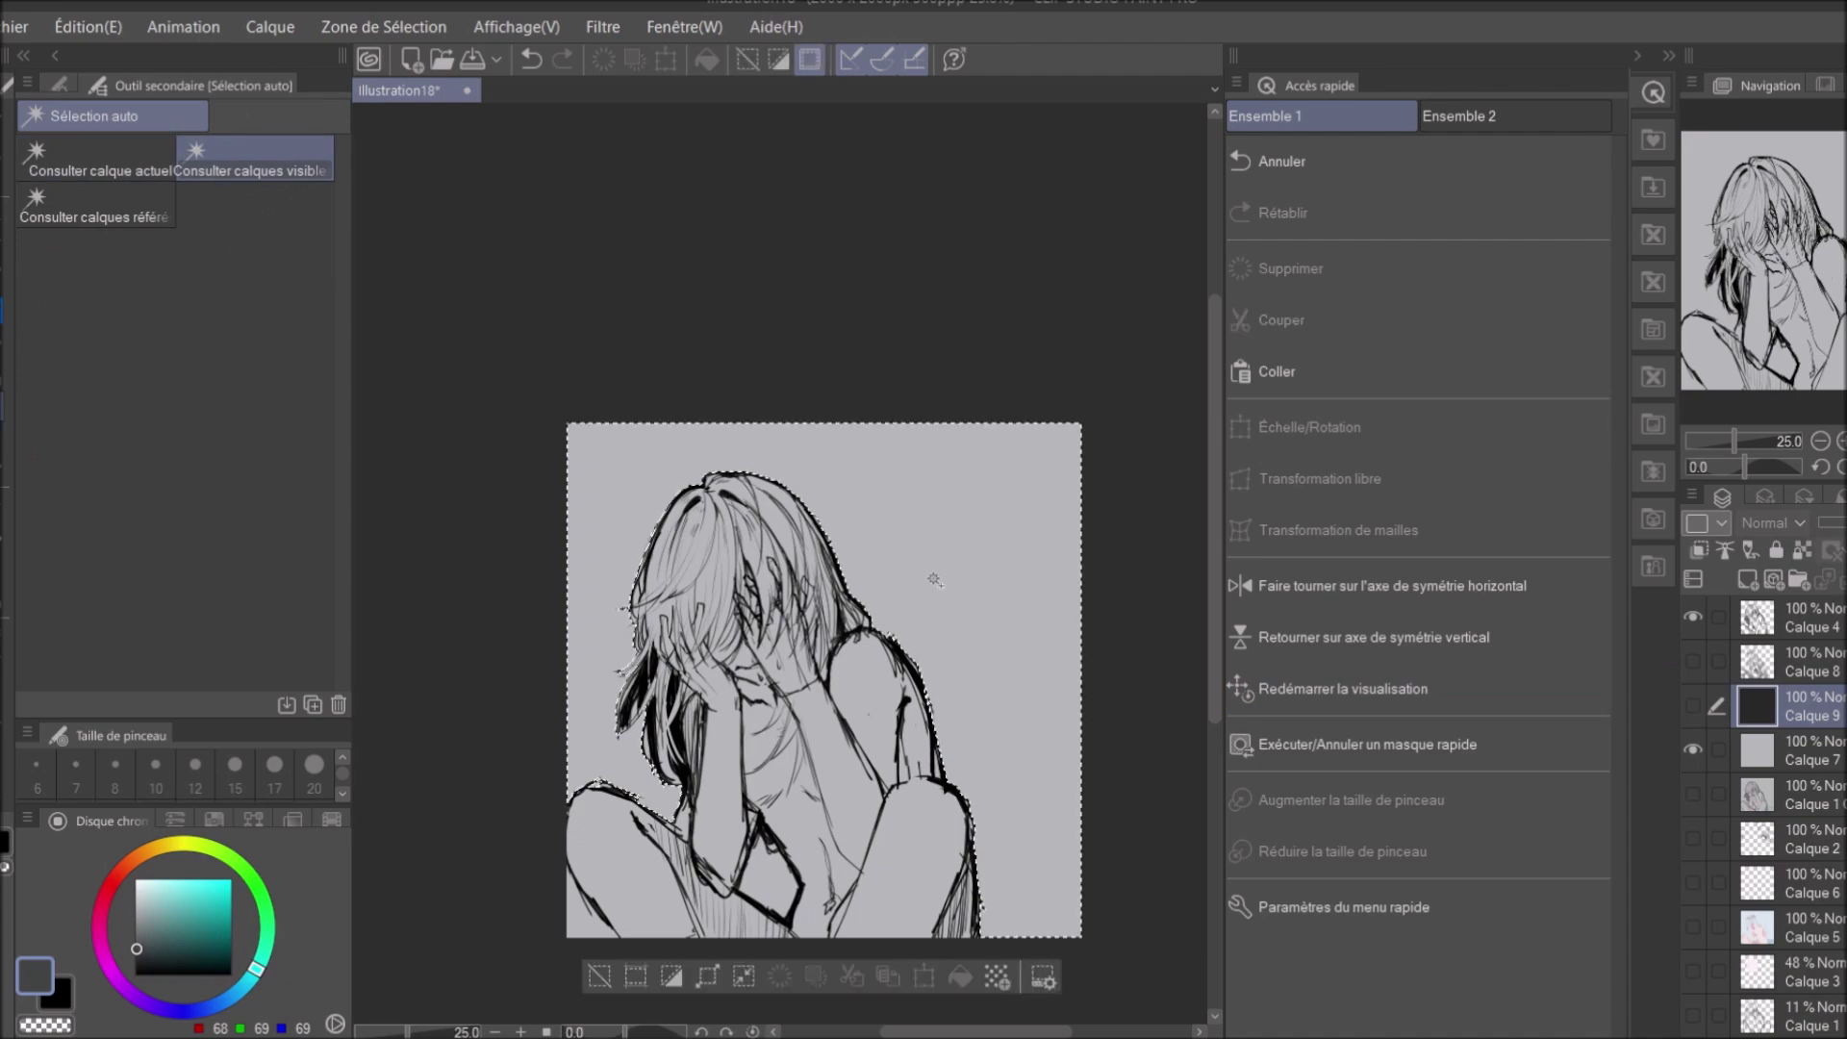
{"action": "scroll", "coordinate": [933, 579], "scroll_direction": "up", "scroll_amount": 4}
{"action": "scroll", "coordinate": [933, 579], "scroll_direction": "down", "scroll_amount": 1}
{"action": "scroll", "coordinate": [933, 579], "scroll_direction": "up", "scroll_amount": 1}
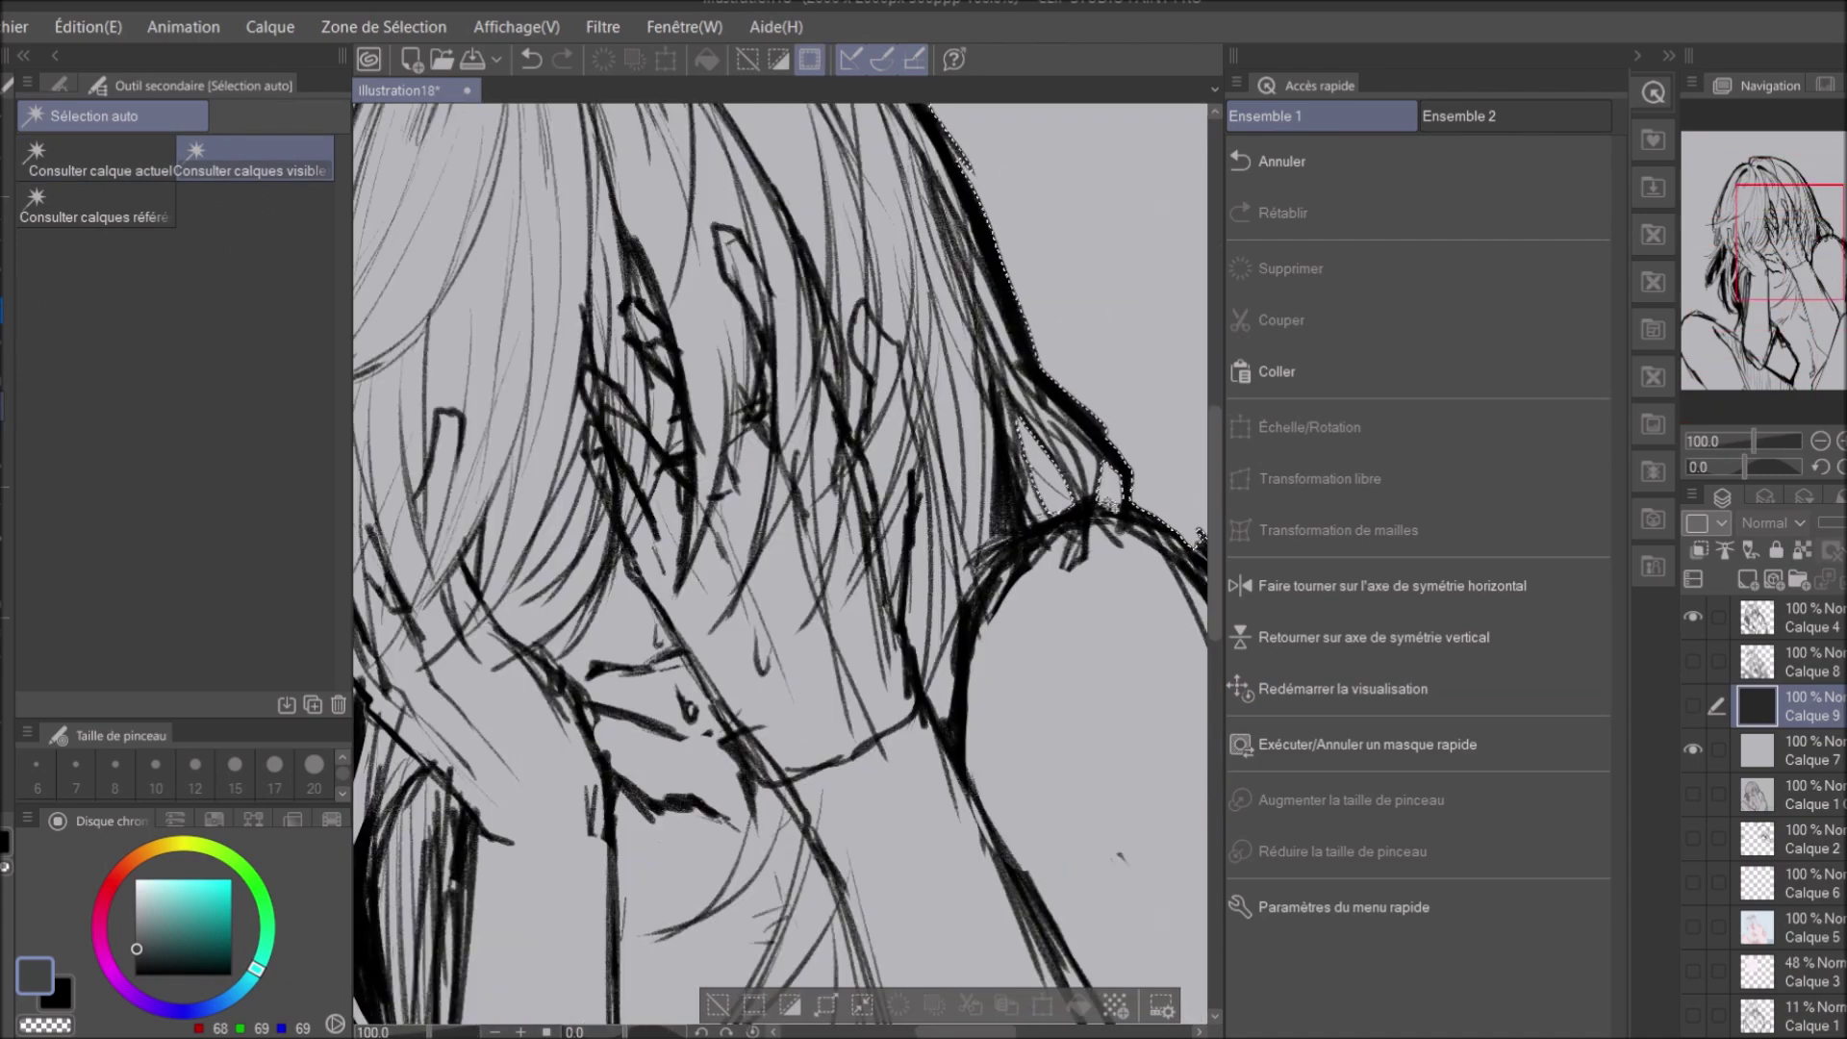
{"action": "scroll", "coordinate": [933, 579], "scroll_direction": "down", "scroll_amount": 3}
{"action": "scroll", "coordinate": [962, 577], "scroll_direction": "up", "scroll_amount": 2}
{"action": "scroll", "coordinate": [962, 577], "scroll_direction": "down", "scroll_amount": 4}
{"action": "key", "text": "Delete"}
{"action": "key", "text": "ctrl+d"}
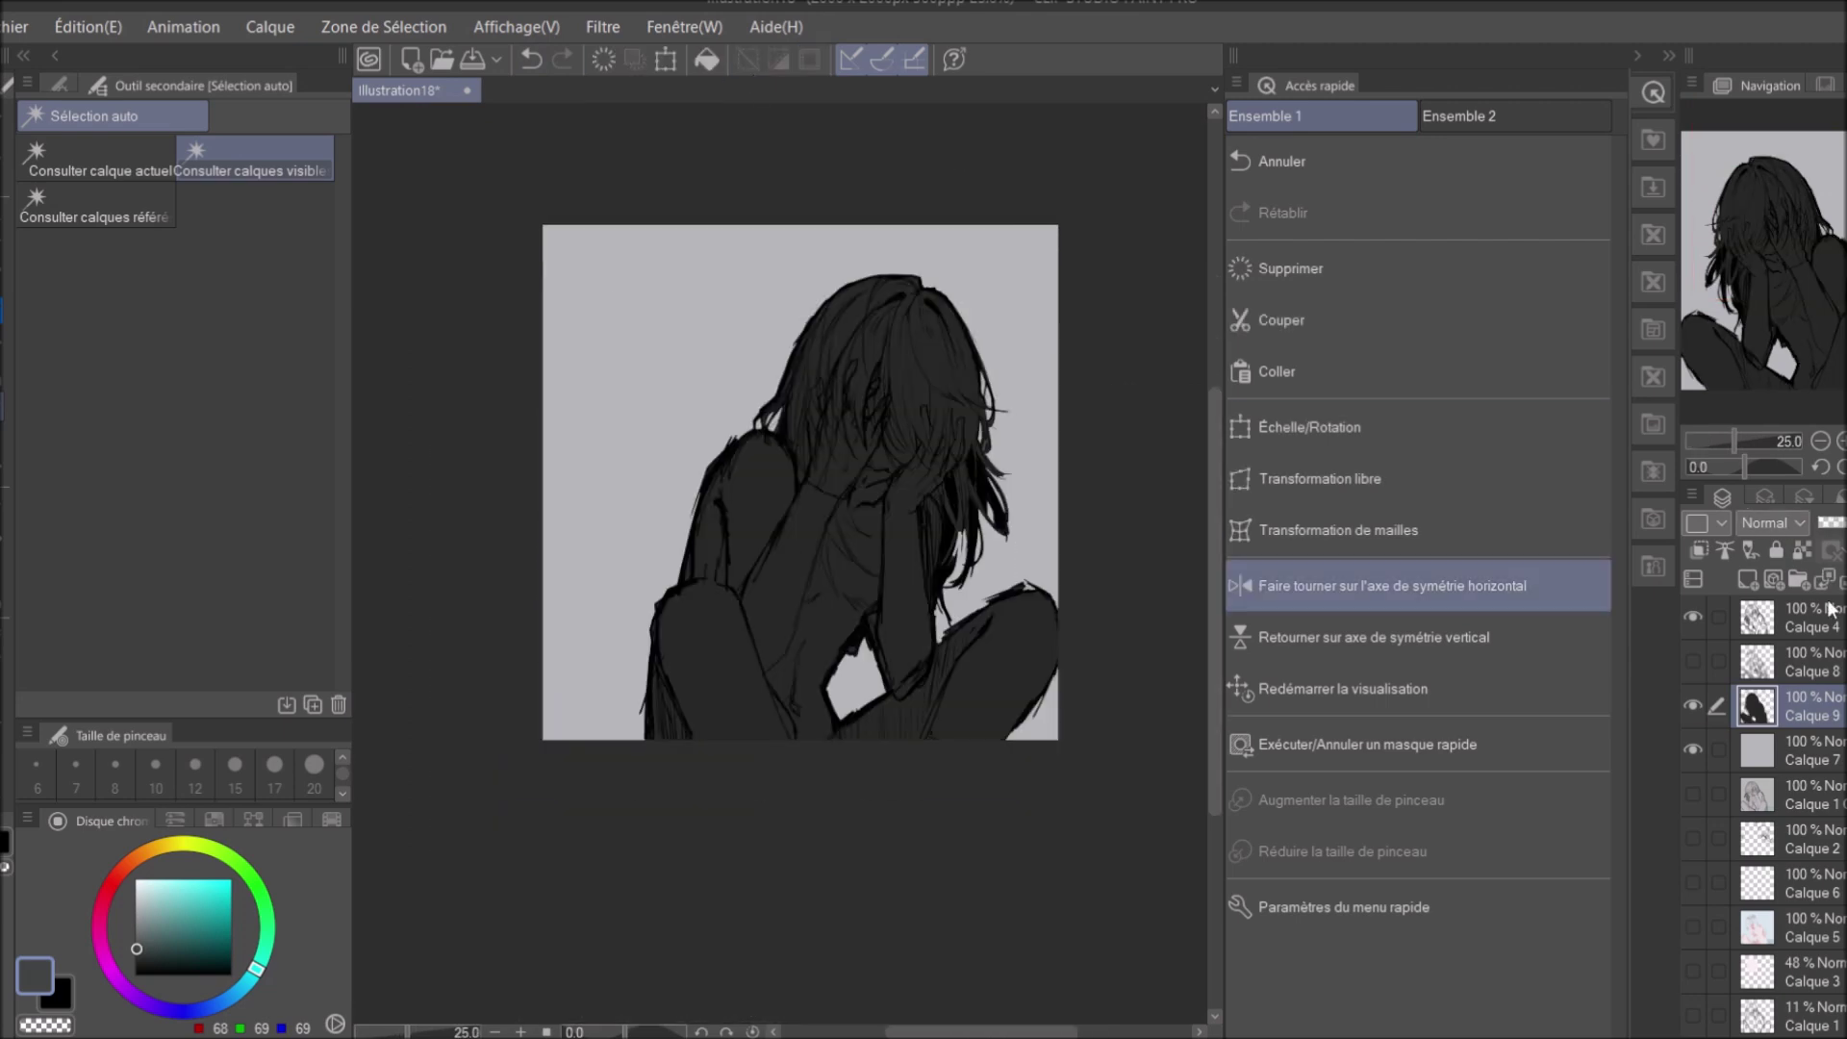
Hide the light grey fill layer Calque 7 and save the illustration as fhbdh.
{"action": "left_click", "coordinate": [1693, 749]}
{"action": "key", "text": "Return"}
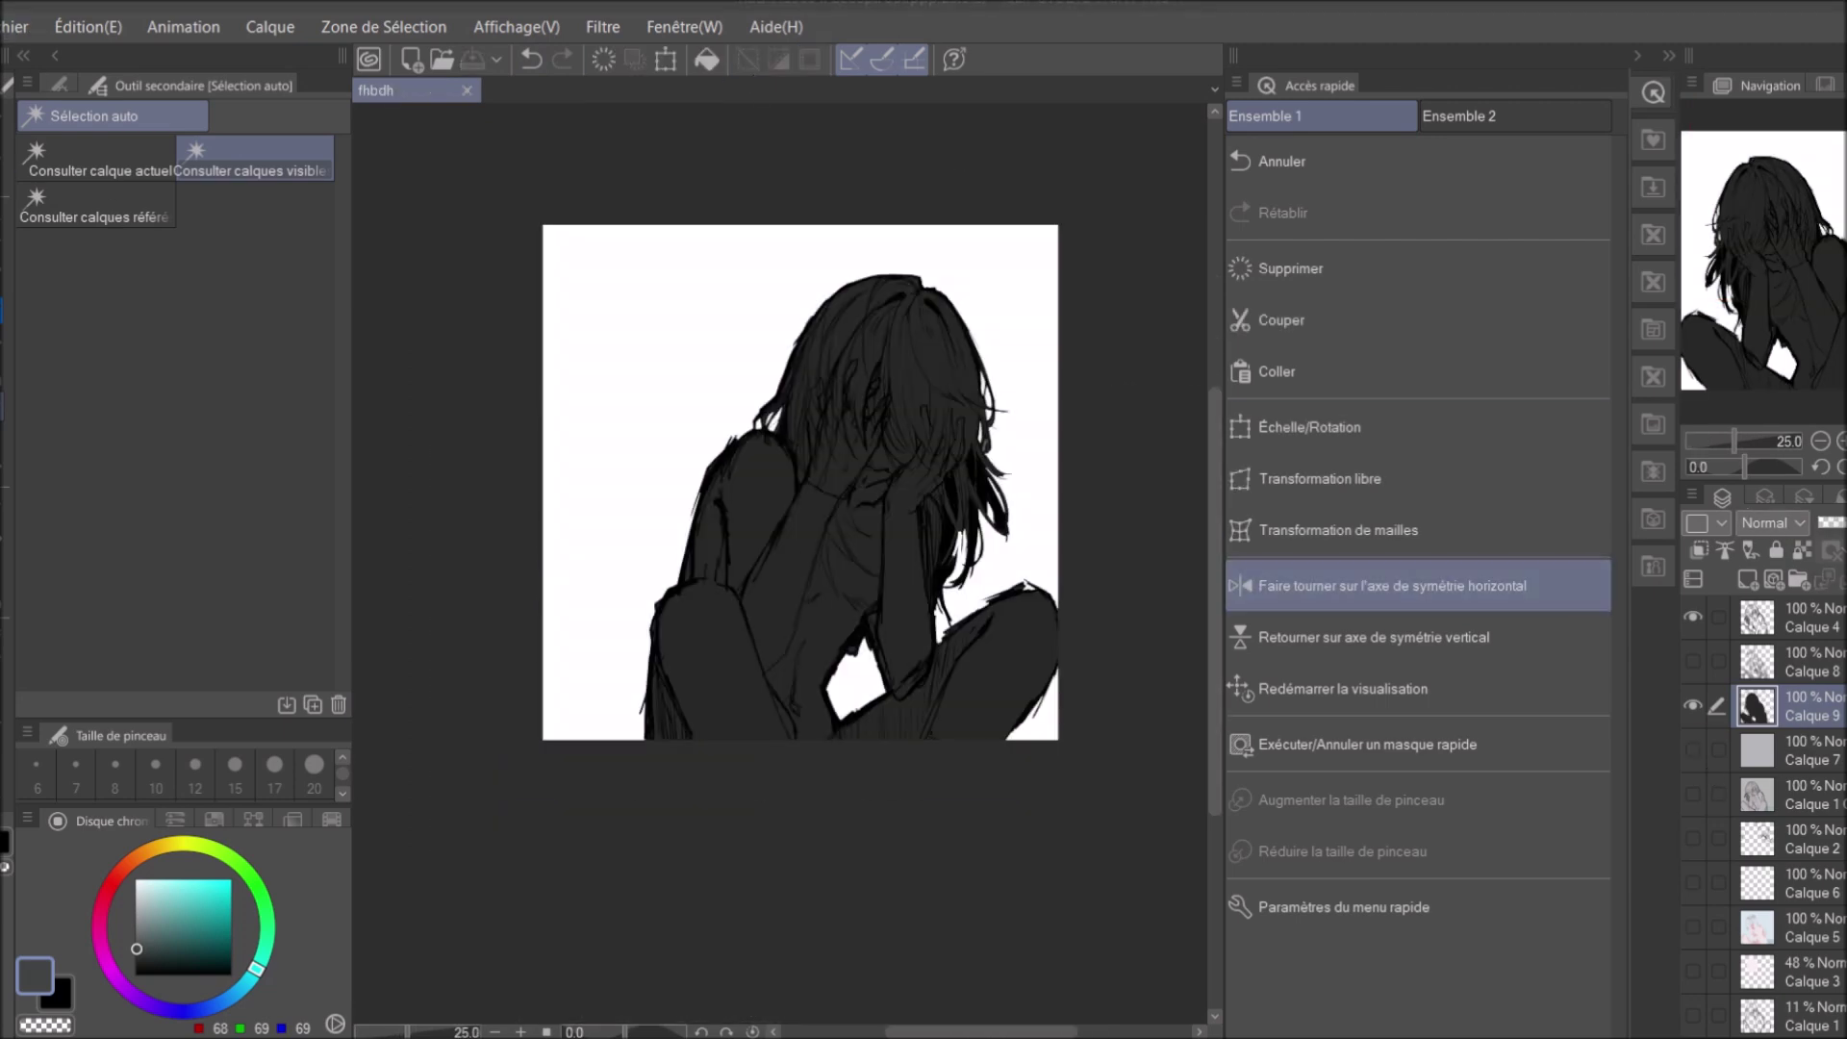
Add a new layer above the dark silhouette and switch to the CEL SHADE pen at size 20.
{"action": "scroll", "coordinate": [866, 433], "scroll_direction": "up", "scroll_amount": 2}
{"action": "scroll", "coordinate": [866, 432], "scroll_direction": "down", "scroll_amount": 1}
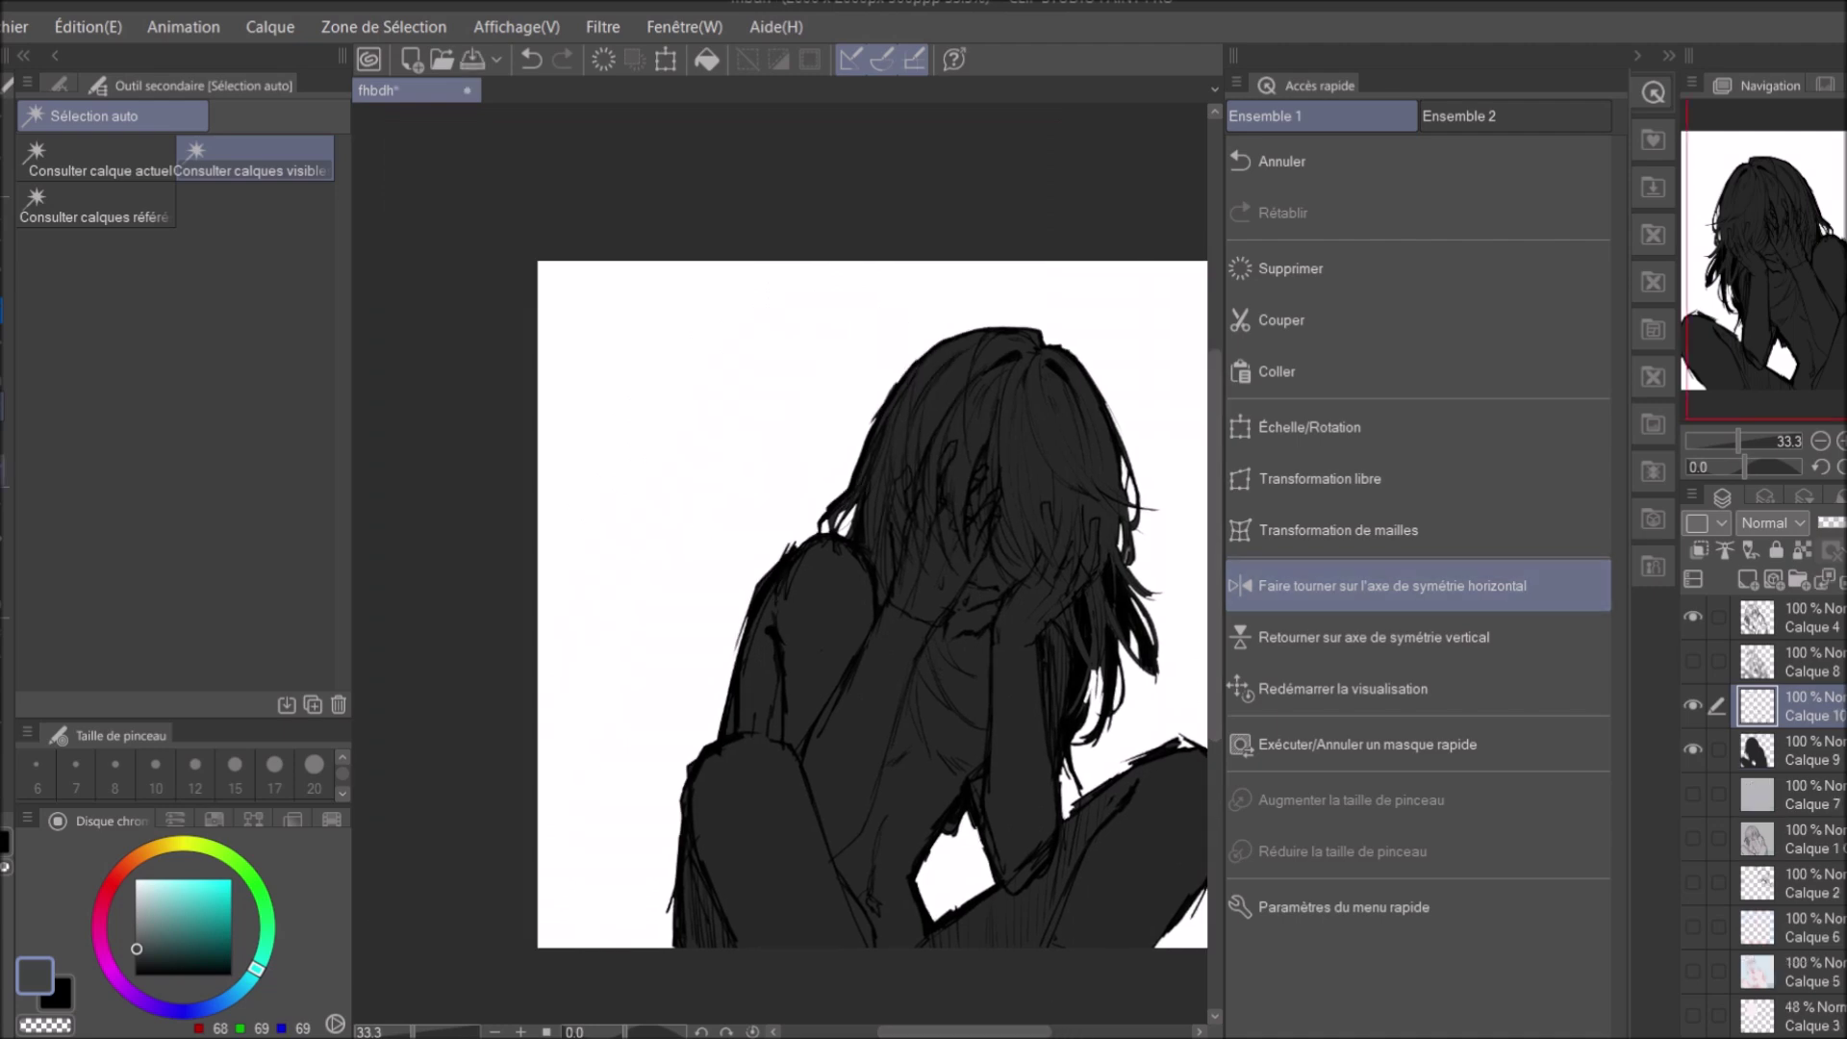
{"action": "key", "text": "e"}
{"action": "key", "text": "ctrl+shift+n"}
{"action": "scroll", "coordinate": [865, 577], "scroll_direction": "down", "scroll_amount": 1}
{"action": "key", "text": "p"}
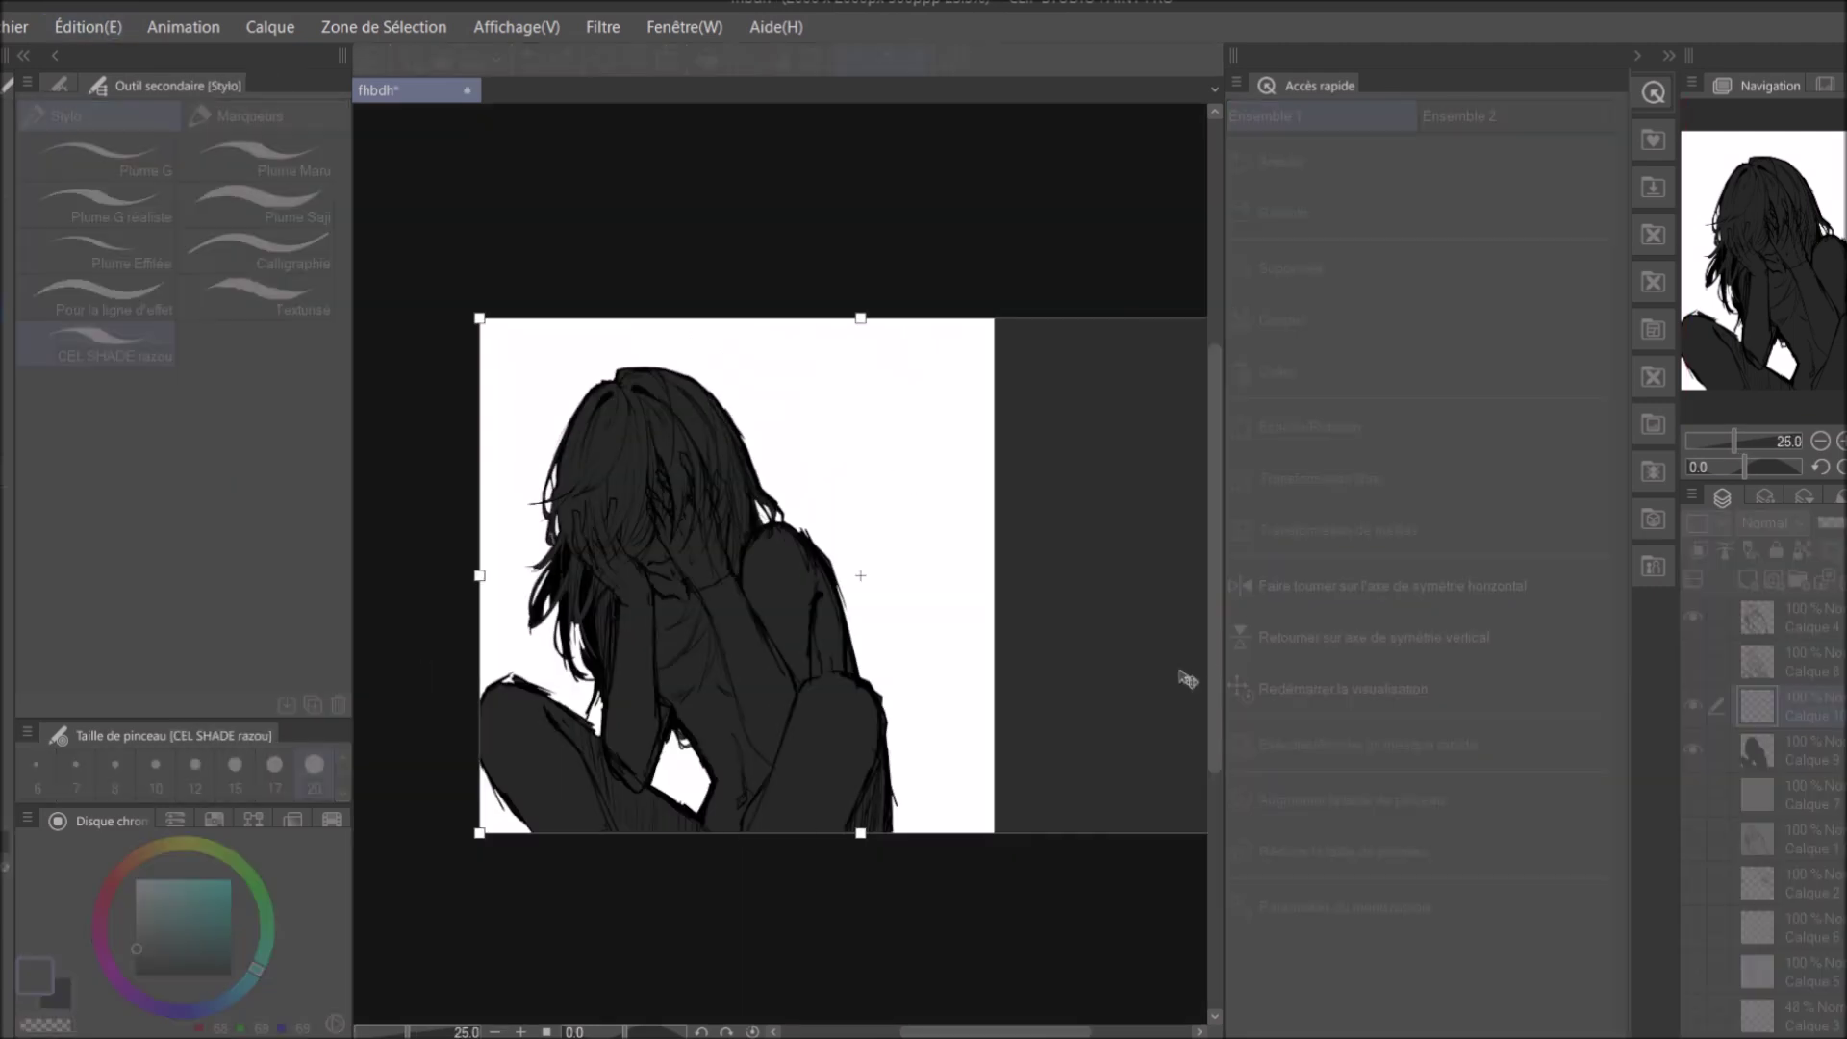